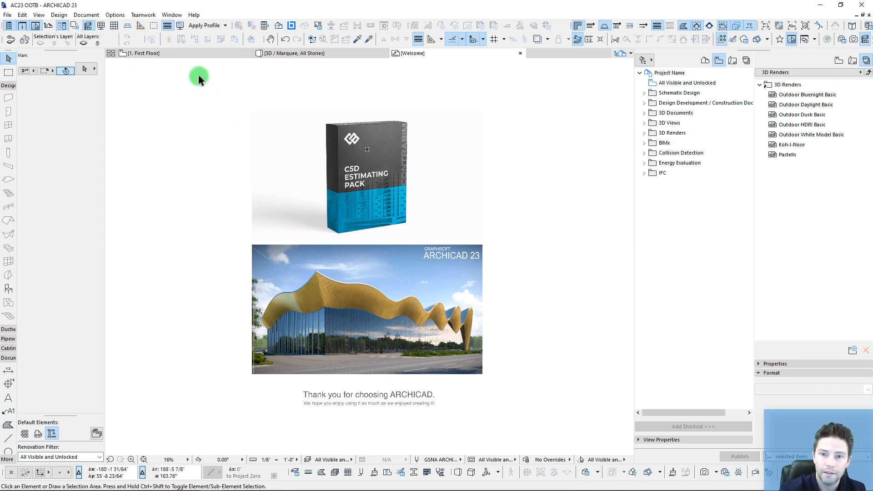
Step: Switch to the 1. First Floor plan, briefly opening and closing the Favorites palette
left_click(190, 53)
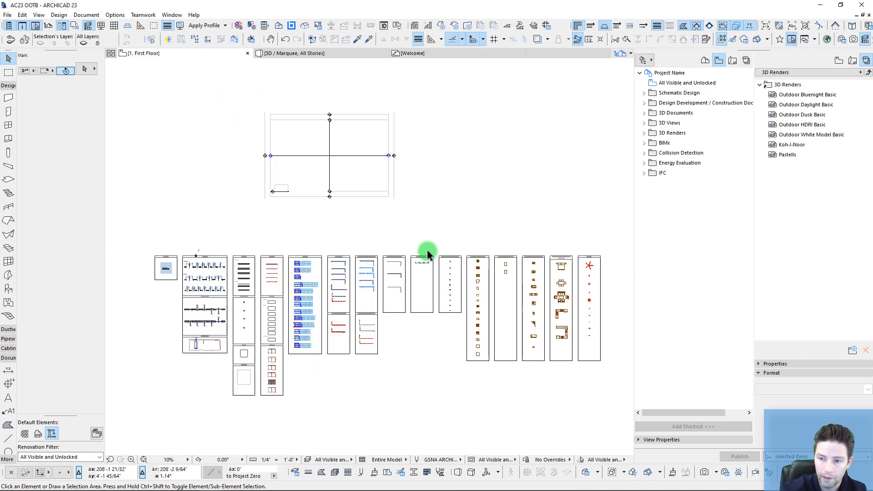
left_click(779, 39)
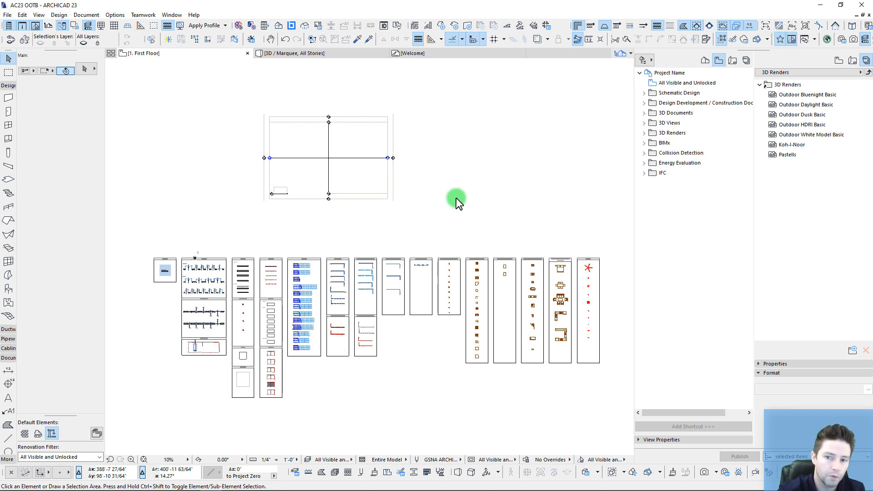
left_click_drag(214, 90, 180, 94)
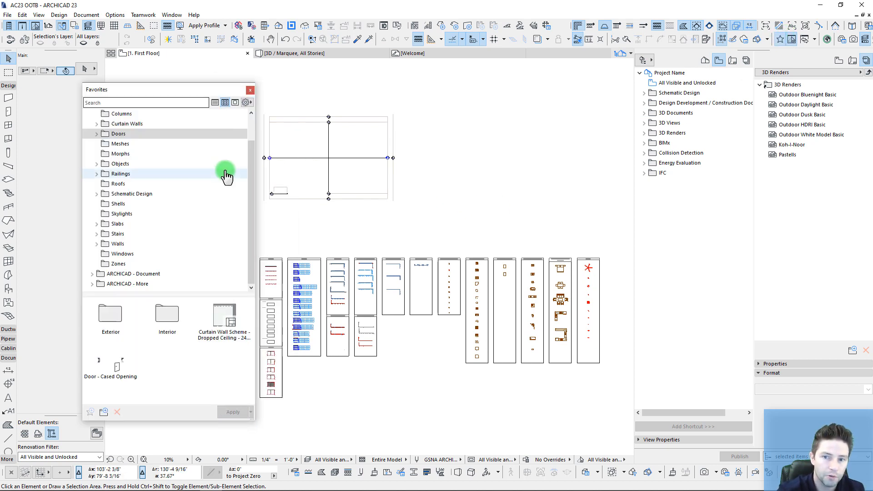
left_click_drag(249, 156, 248, 109)
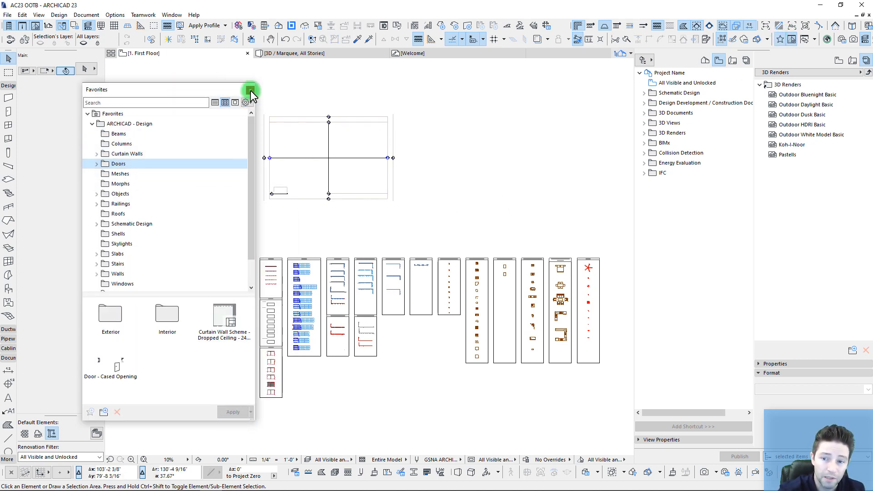
left_click(250, 90)
Step: Zoom and pan across the plan to survey the ZONES, DOORS, stairs and railings element sheets
middle_click_drag(281, 261, 276, 247)
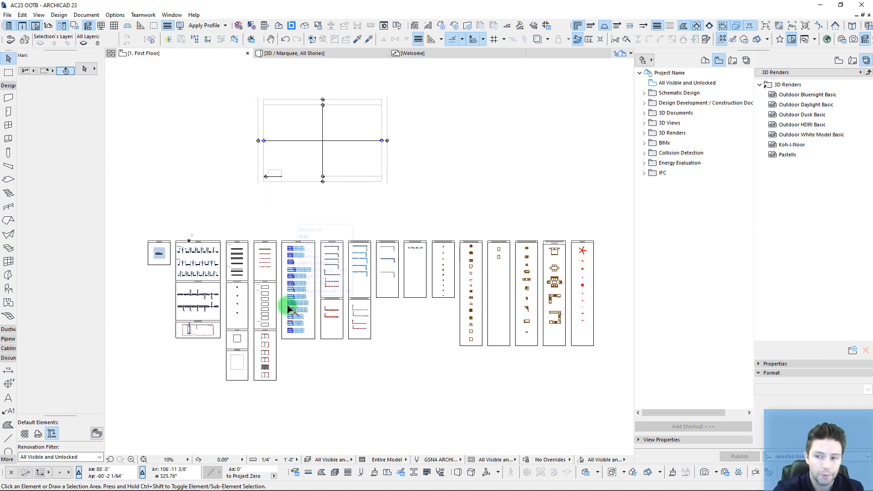
scroll(181, 252, "up", 8)
middle_click_drag(182, 250, 284, 146)
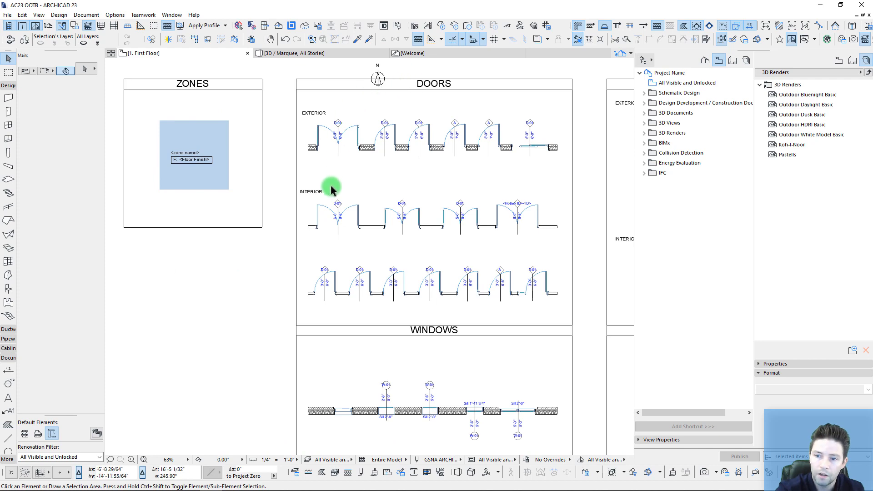
scroll(380, 275, "down", 2)
middle_click_drag(380, 274, 243, 212)
middle_click_drag(519, 219, 274, 203)
scroll(313, 218, "down", 1)
scroll(487, 234, "down", 3)
middle_click_drag(487, 233, 255, 236)
scroll(268, 250, "down", 5)
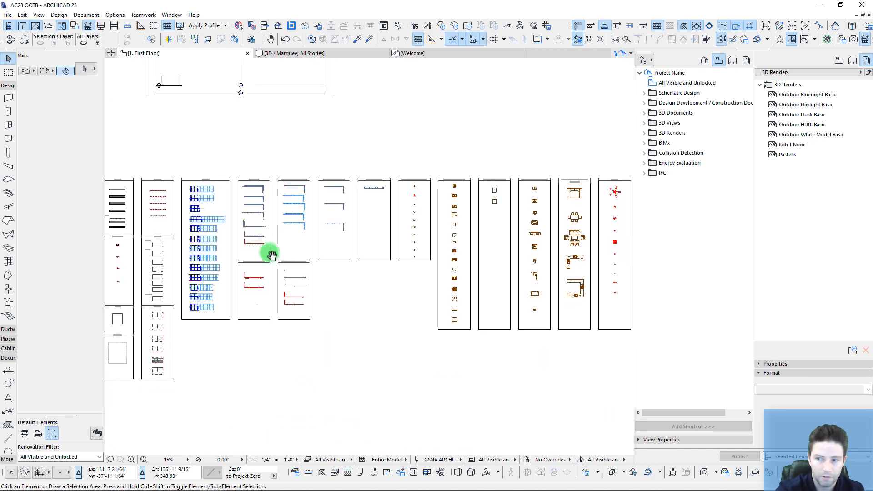
scroll(324, 281, "down", 2)
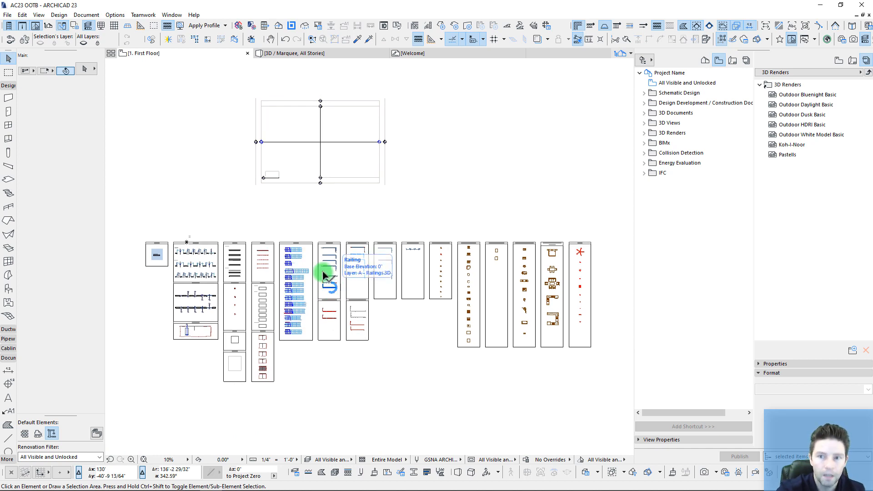
middle_click_drag(312, 212, 313, 223)
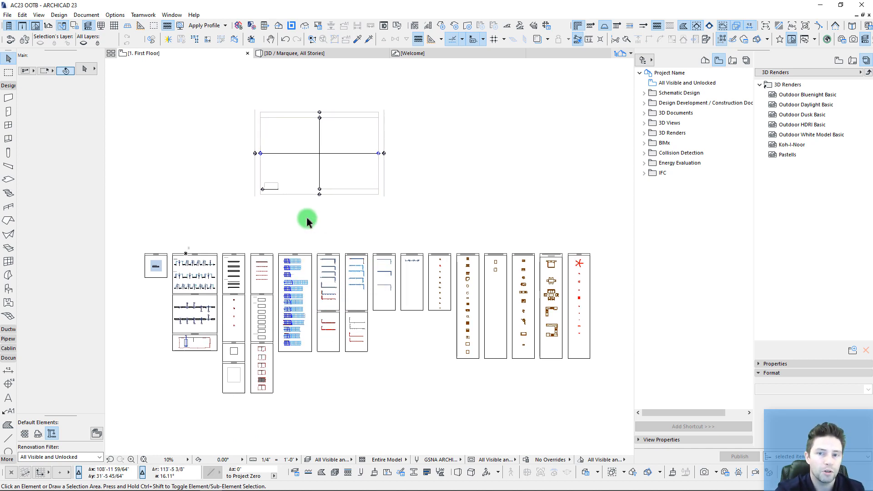
Step: In Options > Property Manager, choose C5D Properties & Classifications.xml for import
left_click(115, 15)
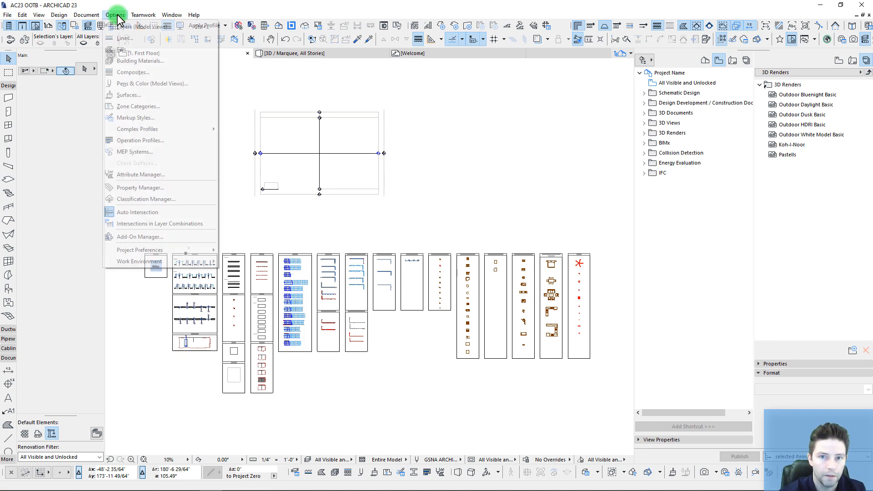
left_click(140, 188)
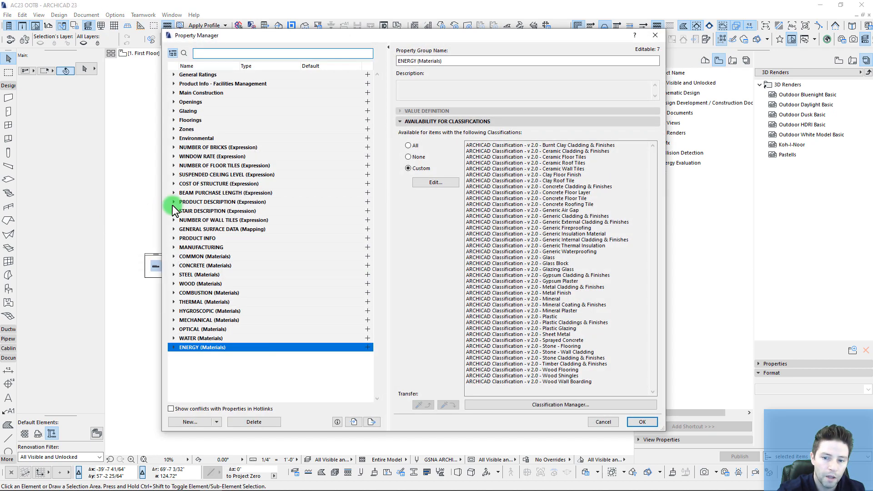
left_click(354, 420)
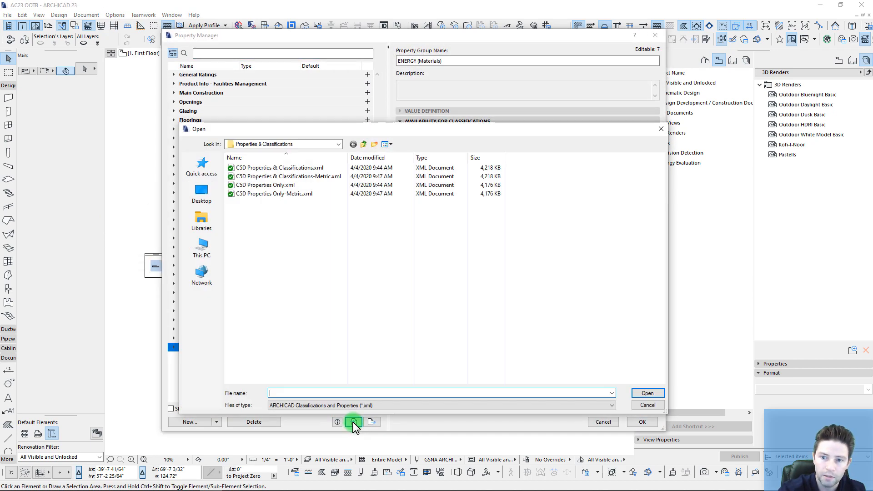
left_click(279, 168)
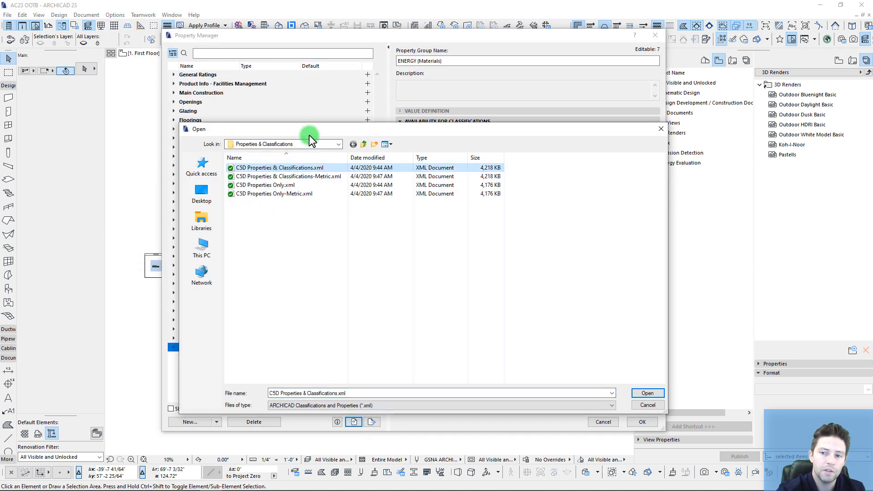
left_click_drag(309, 130, 298, 137)
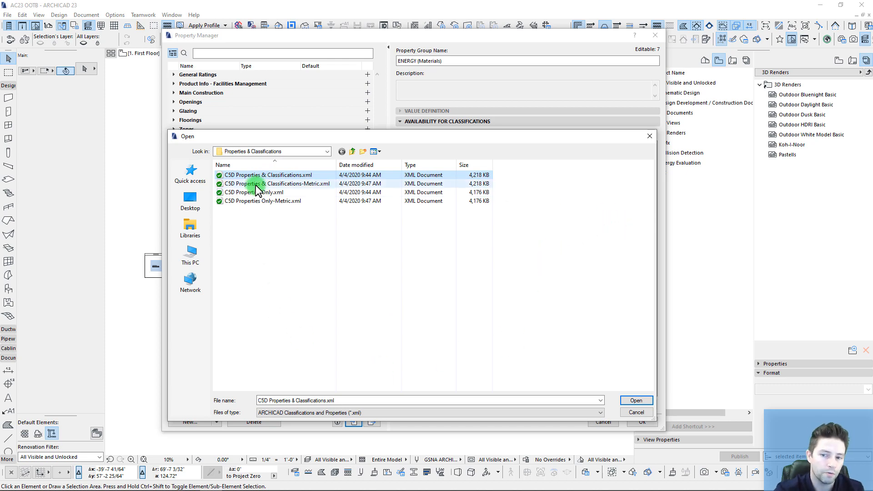
left_click(637, 401)
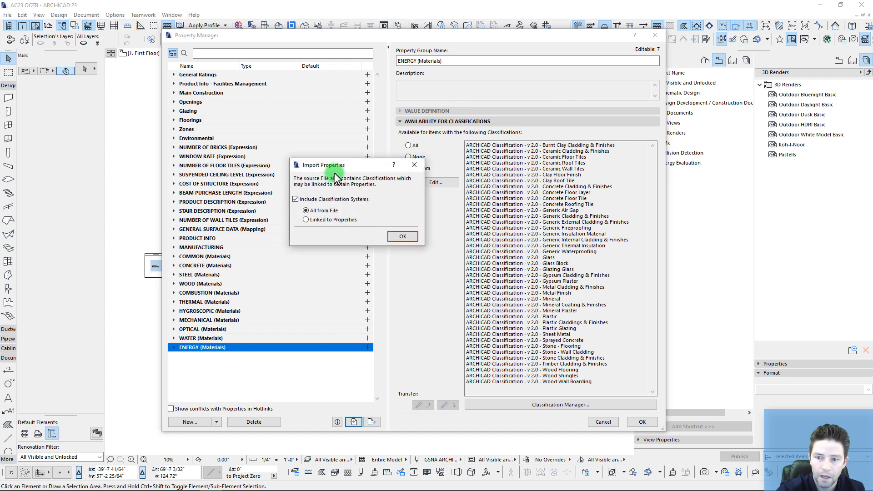
Step: Import all classification systems from the file, replacing duplicates, and acknowledge the success message
left_click(398, 236)
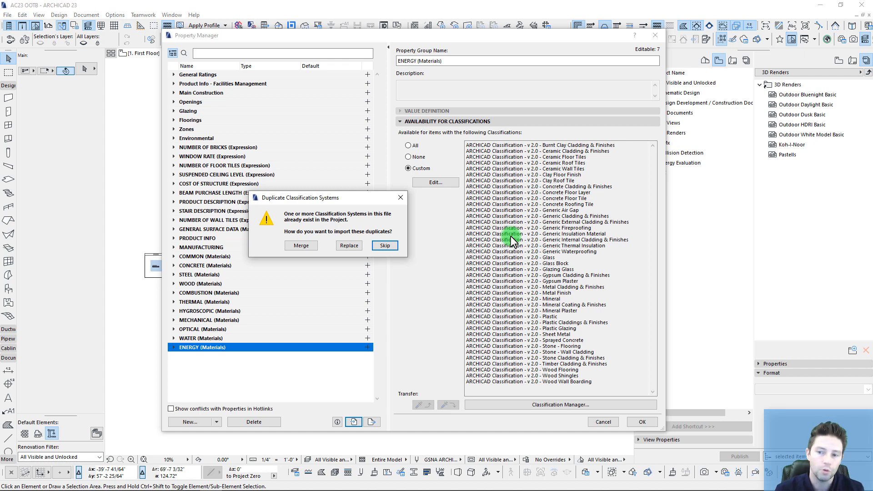
left_click(349, 246)
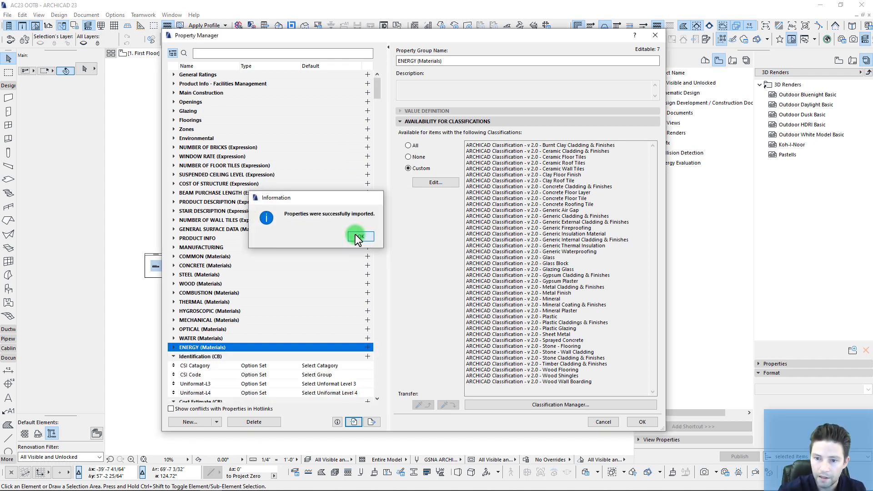
left_click(356, 235)
Step: Inspect the default value choices of the CSI Category and Uniformat-L3 properties
scroll(378, 98, "down", 5)
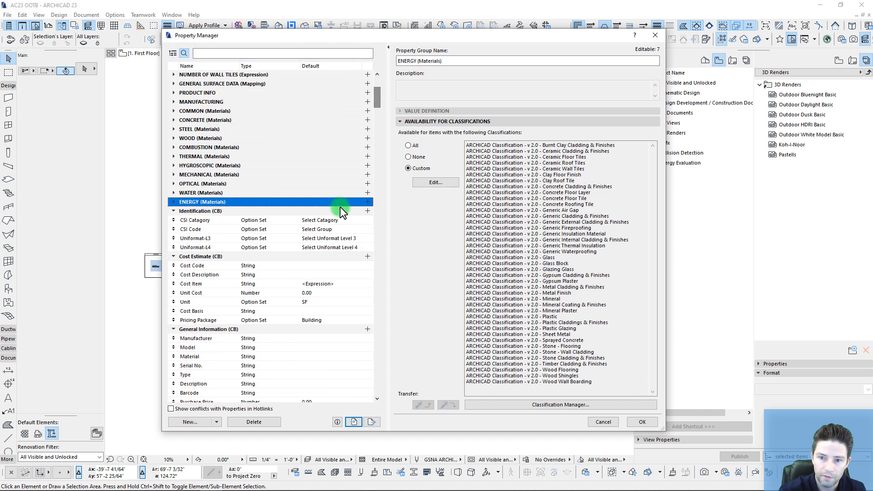
left_click(256, 220)
left_click(510, 159)
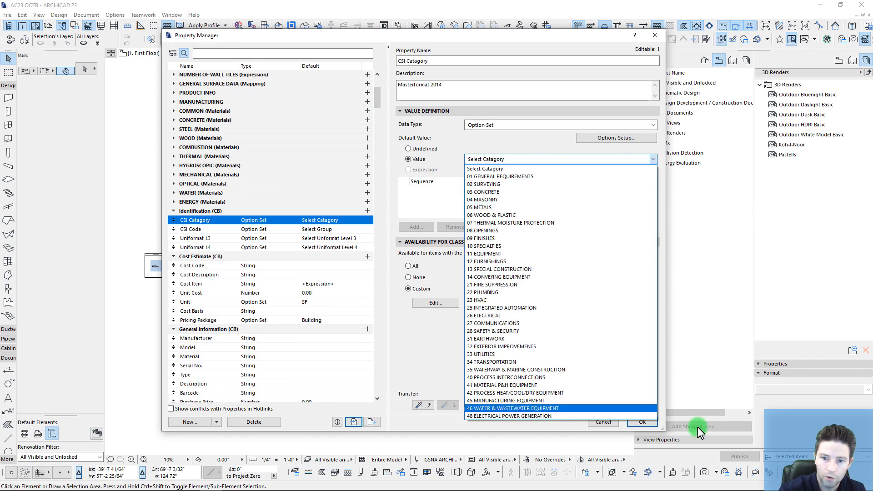
left_click(261, 239)
left_click(535, 159)
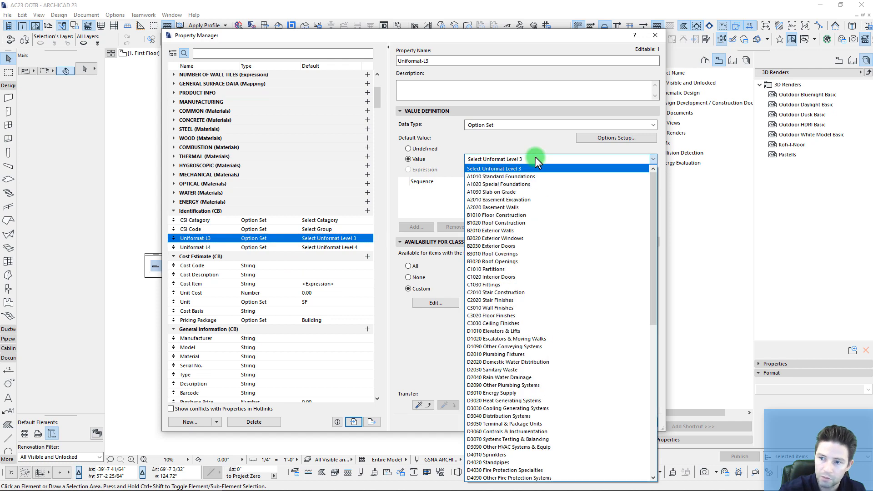
left_click(523, 169)
Step: Collapse the CB groups from Identification (CB) down to 03.3 Concrete Workflow
left_click(222, 211)
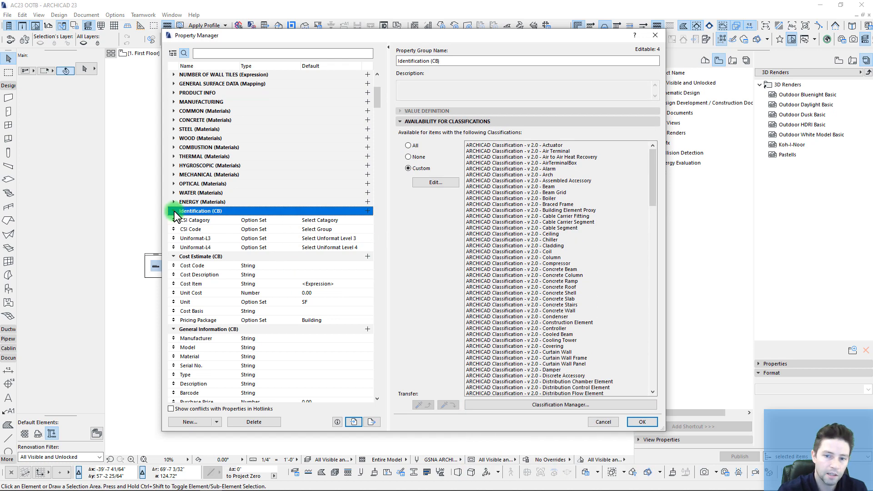
left_click(174, 211)
left_click(174, 220)
left_click(173, 229)
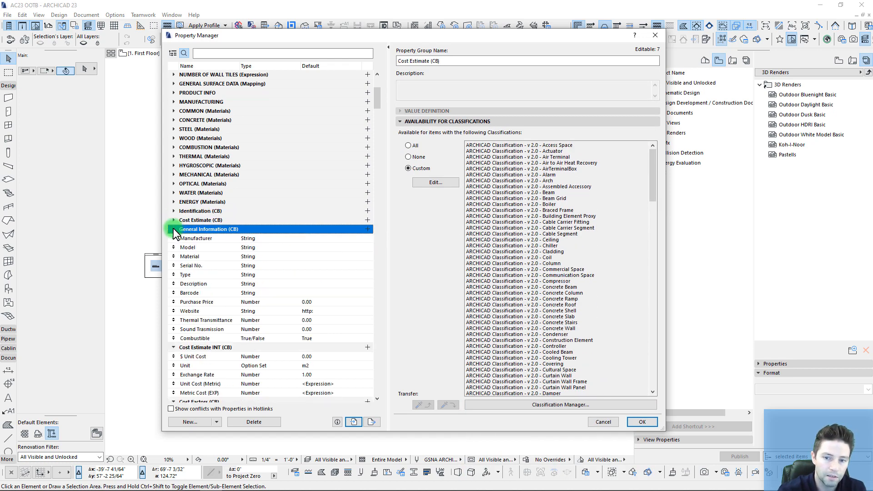
left_click(173, 238)
left_click(173, 247)
left_click(173, 256)
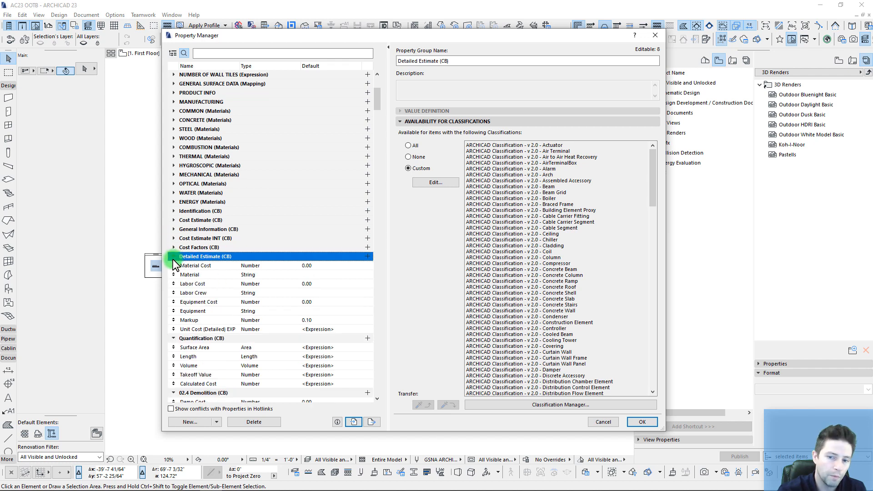
left_click(173, 265)
left_click(173, 275)
left_click(174, 283)
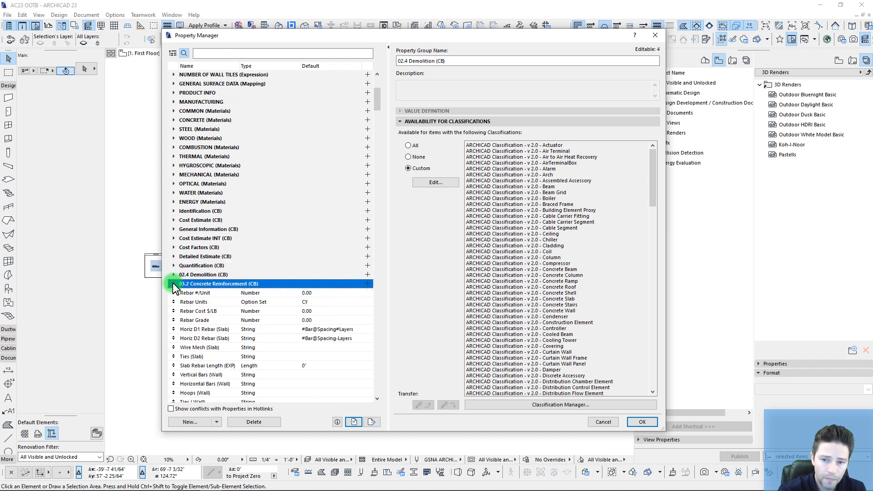
left_click(174, 293)
left_click(173, 302)
Step: Collapse the CB groups from 04.0 Masonry through 08.5 Glazing
scroll(176, 291, "down", 2)
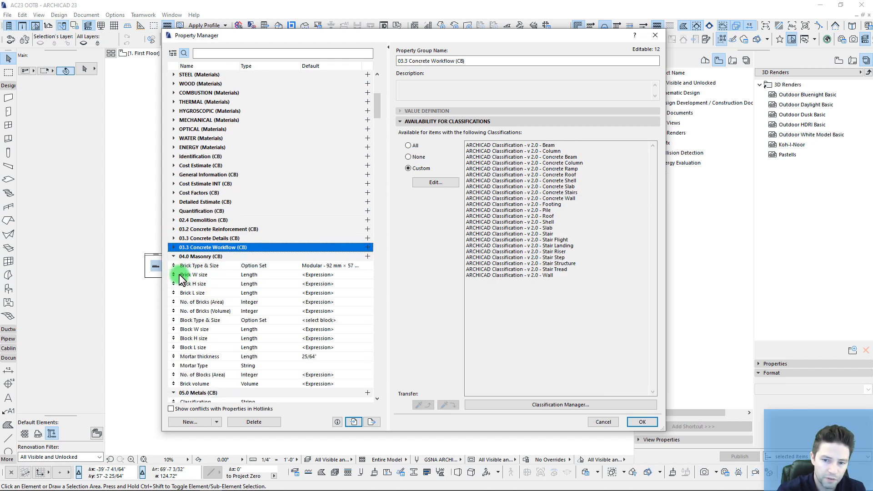
left_click(173, 257)
left_click(174, 266)
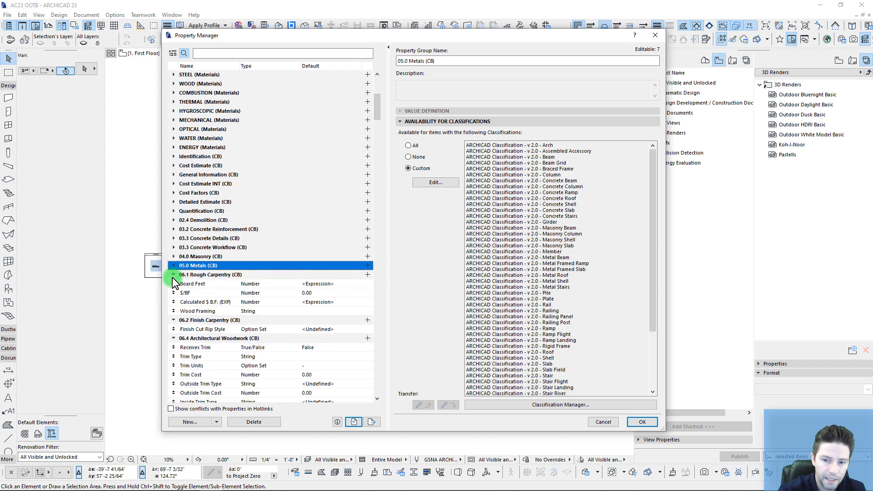
left_click(173, 275)
left_click(173, 284)
left_click(174, 293)
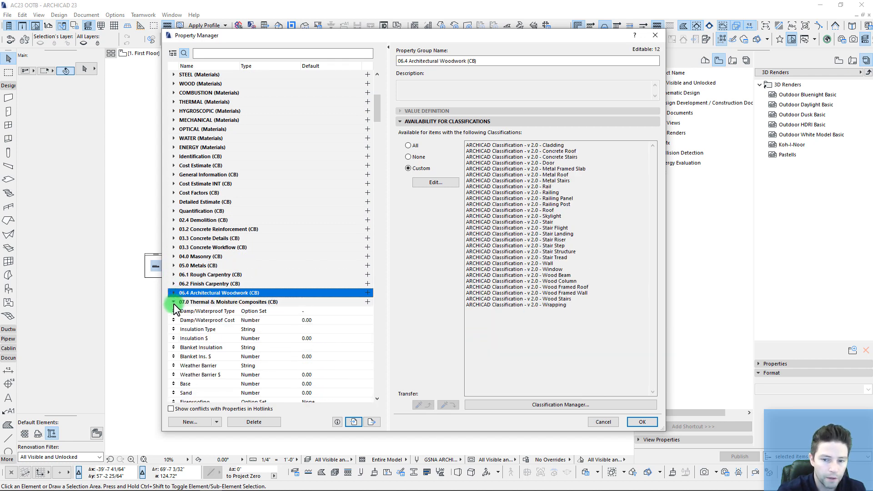
left_click(173, 302)
left_click(173, 312)
left_click(173, 320)
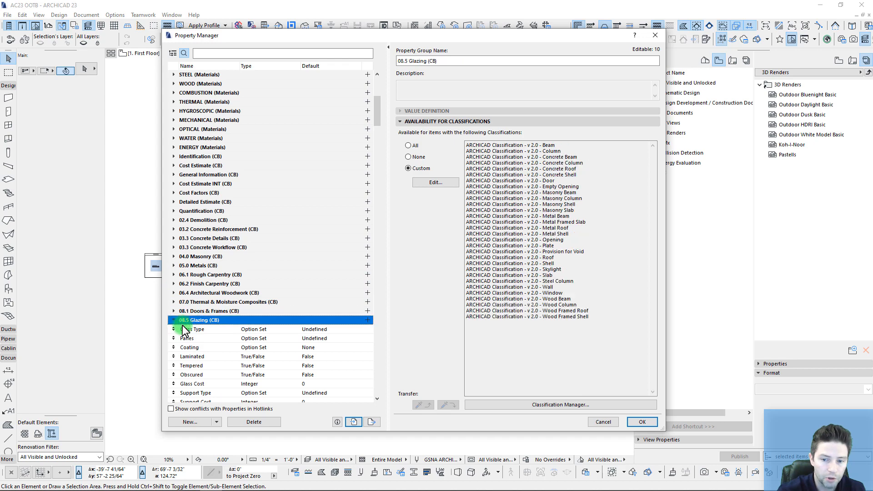
Step: Collapse the CB groups from 09.0 Framing Details through MEP Electrical Equipment
scroll(173, 263, "down", 4)
left_click(173, 220)
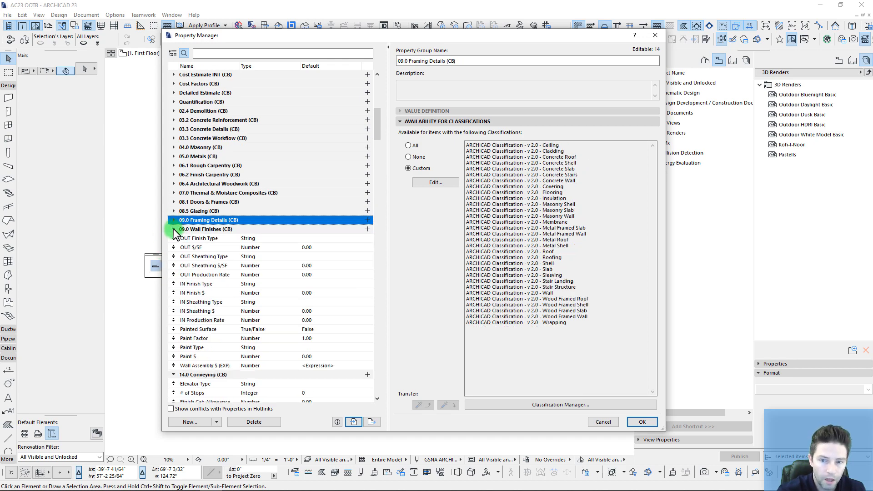
left_click(173, 229)
left_click(174, 238)
left_click(173, 249)
left_click(174, 256)
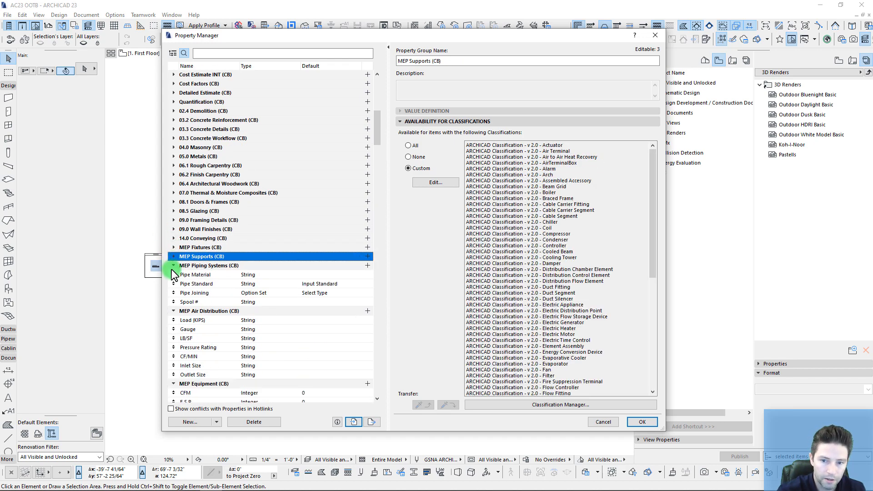
left_click(174, 266)
left_click(173, 275)
left_click(173, 284)
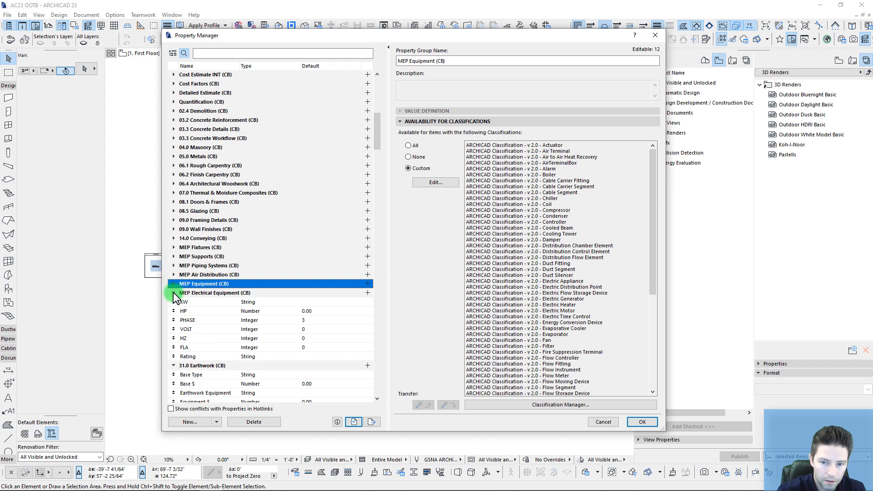
left_click(173, 292)
Step: Collapse 31.0 Earthwork through Zone - Building Systems, then Shift-select all the CB groups
left_click(173, 302)
left_click(173, 311)
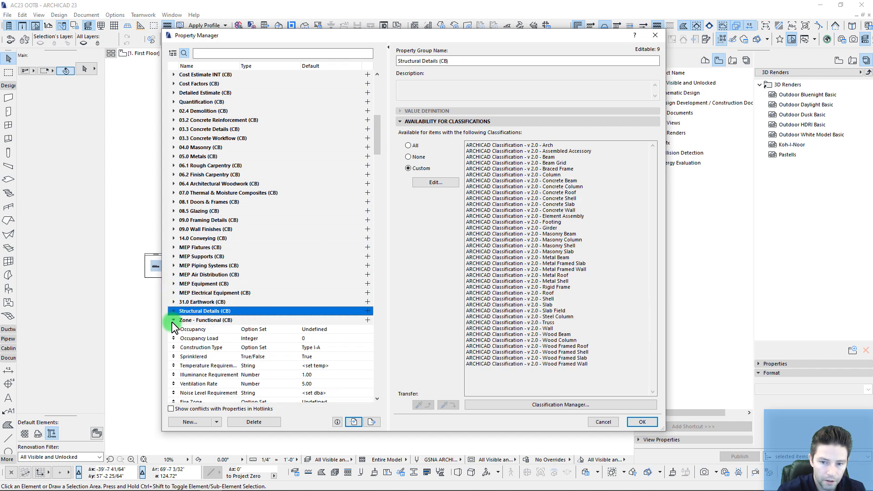
left_click(174, 320)
left_click(173, 329)
left_click(173, 338)
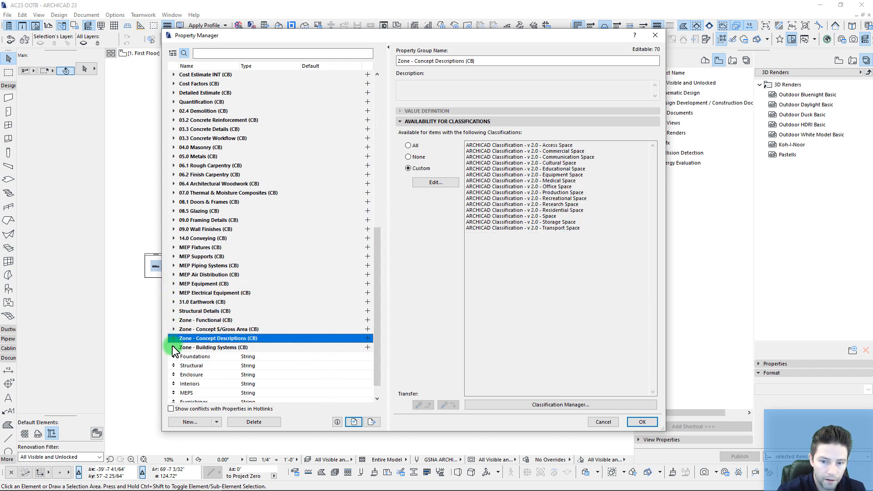
left_click(173, 347)
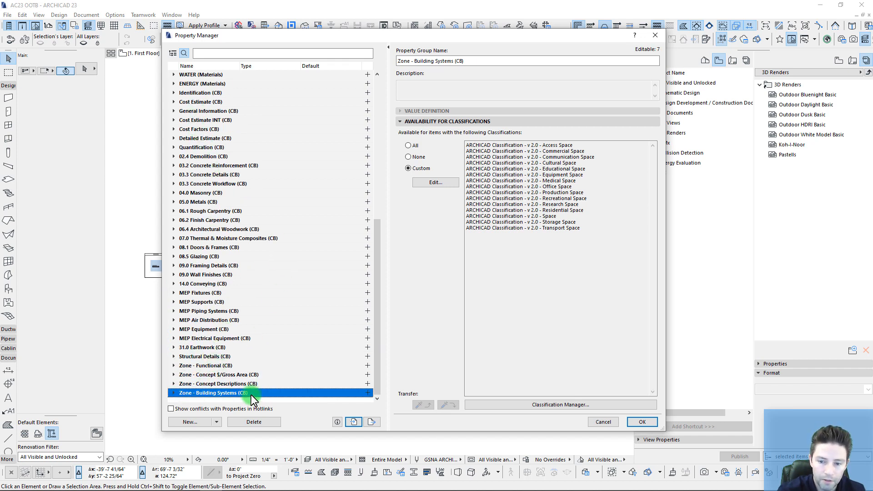
left_click(200, 93, "shift")
scroll(233, 154, "up", 10)
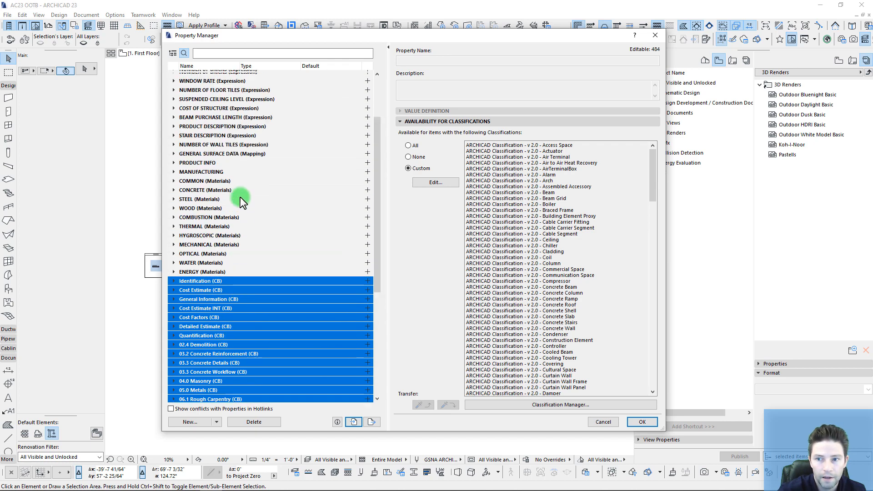
Step: Drag the CB groups above General Ratings and expand Cost Estimate (CB) to show Cost Code and Unit Cost
left_click_drag(192, 357, 195, 78)
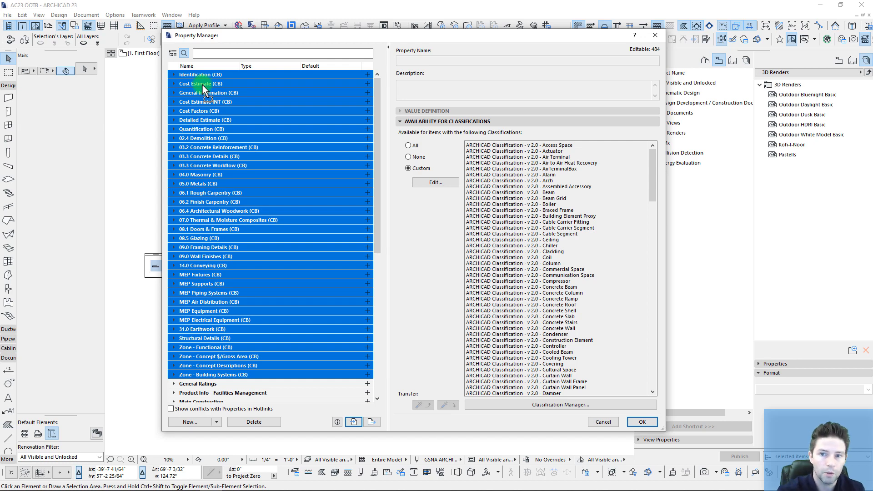
left_click(227, 384)
left_click(173, 84)
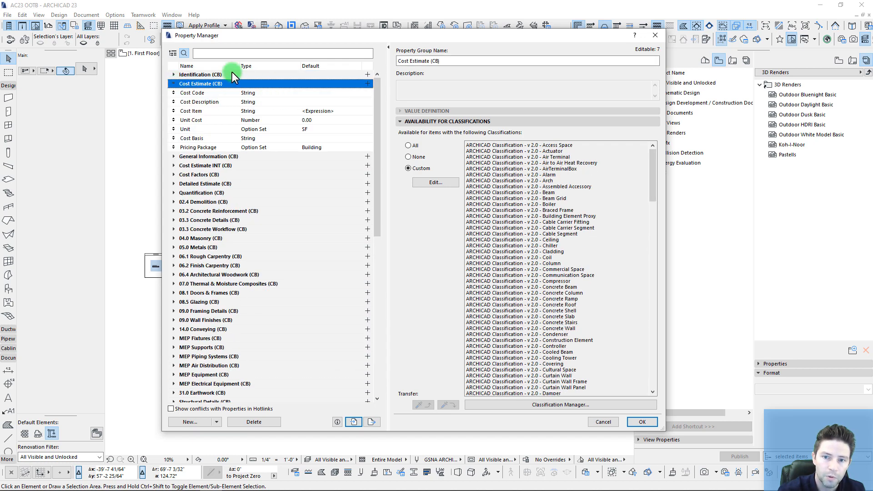
left_click_drag(411, 36, 397, 47)
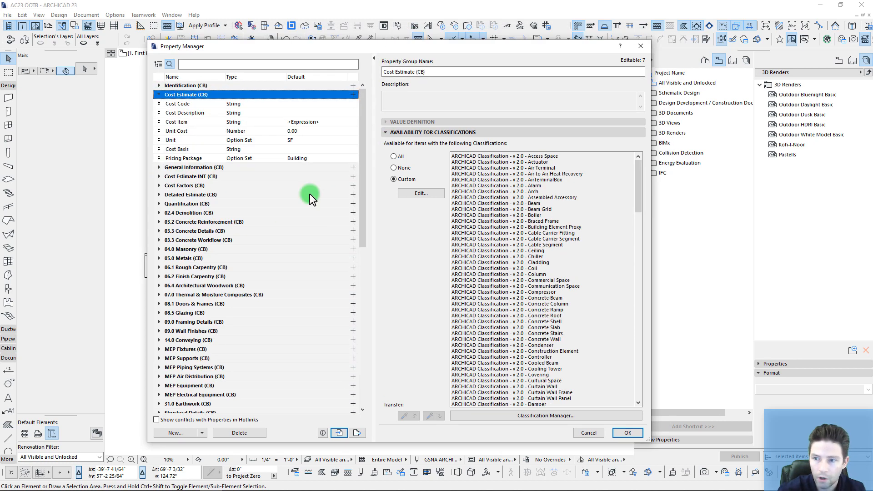
Step: Close the Property Manager and open the element schedules' Scheme Settings from the Navigator
left_click(630, 432)
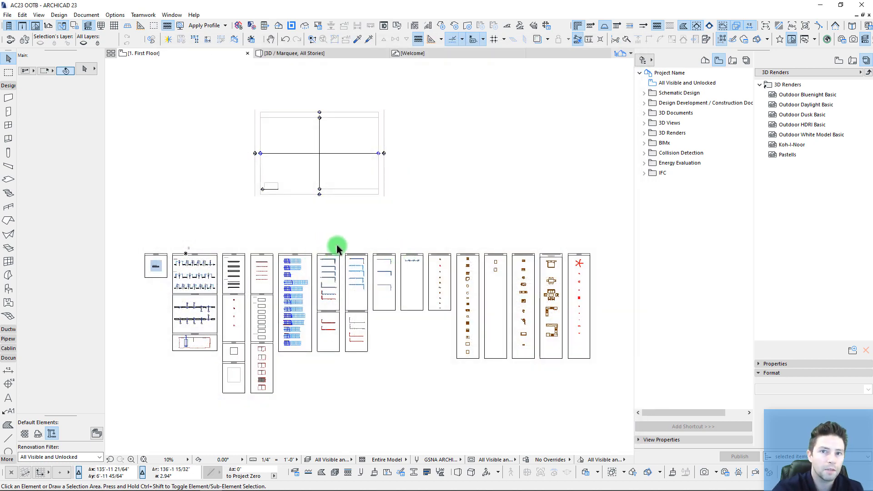
middle_click_drag(353, 236, 354, 241)
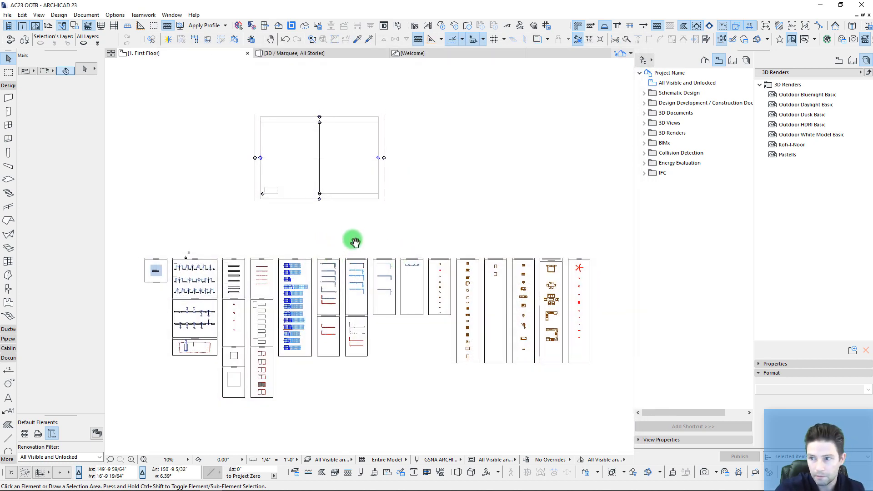
left_click(705, 60)
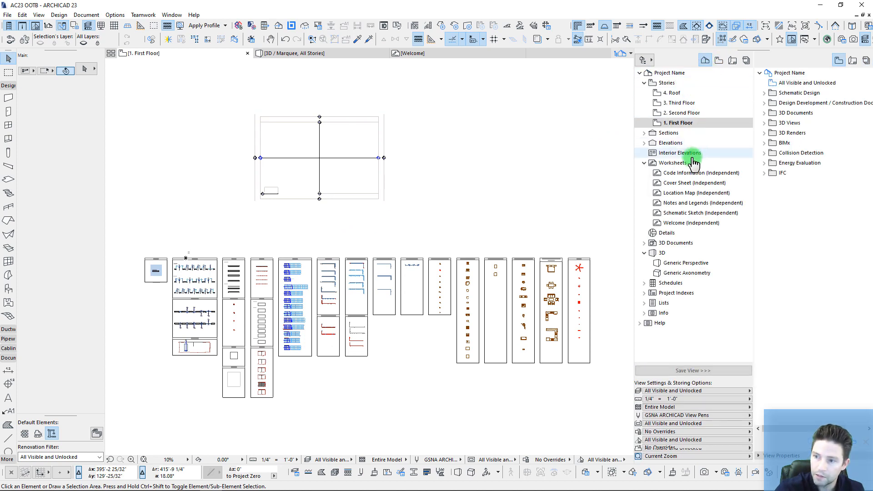
left_click(643, 163)
left_click(644, 193)
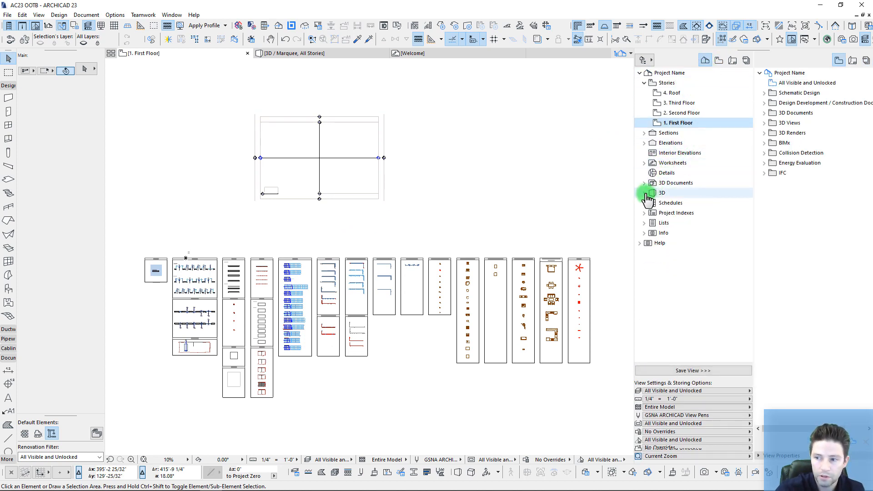
left_click(644, 203)
right_click(662, 213)
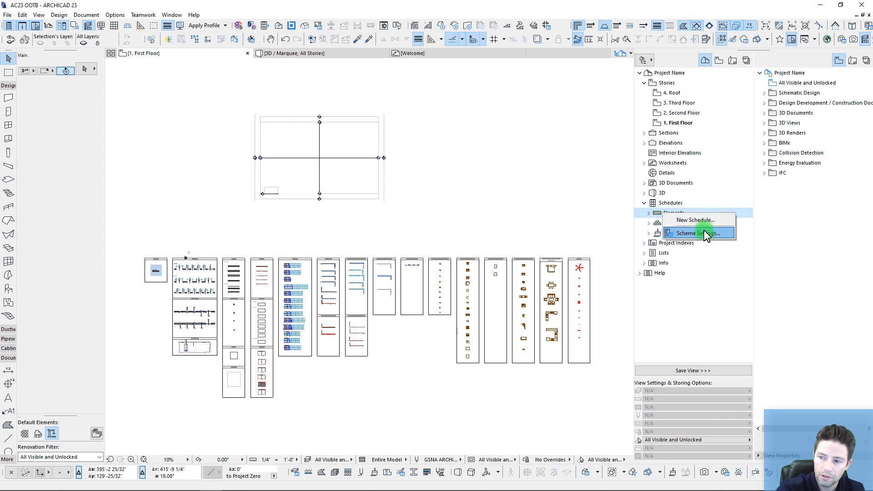
left_click(692, 233)
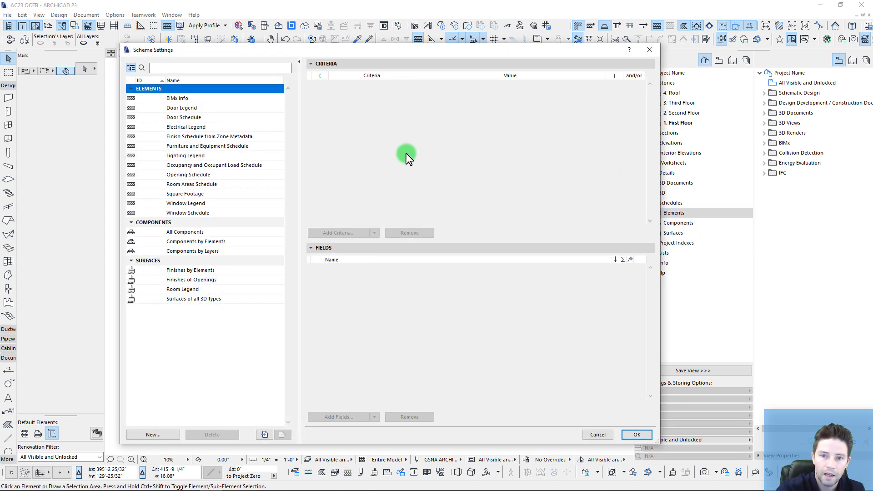
Step: Import all nine schedule schemes from the Interactive Schedules Audits folder
left_click(265, 435)
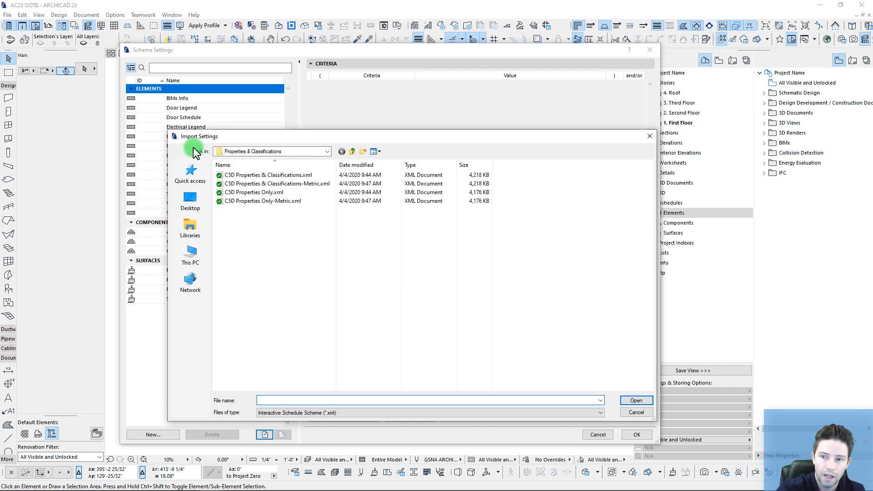
left_click(352, 151)
left_click(242, 195)
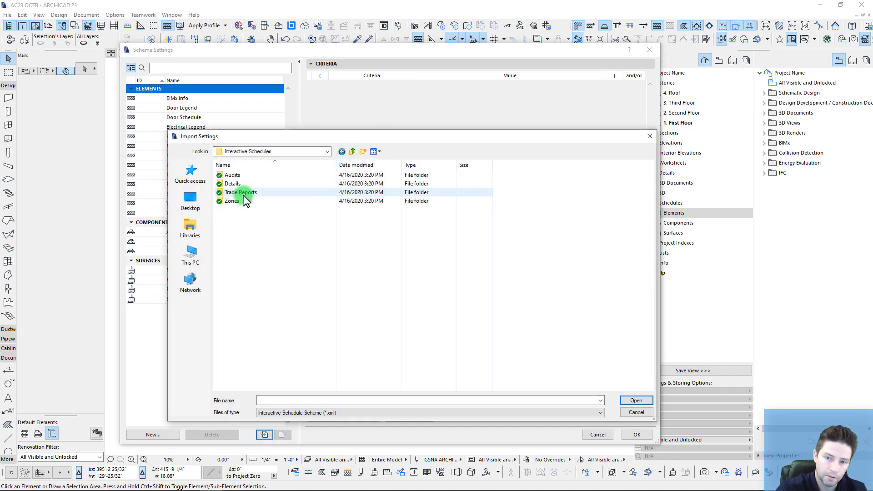
double_click(243, 194)
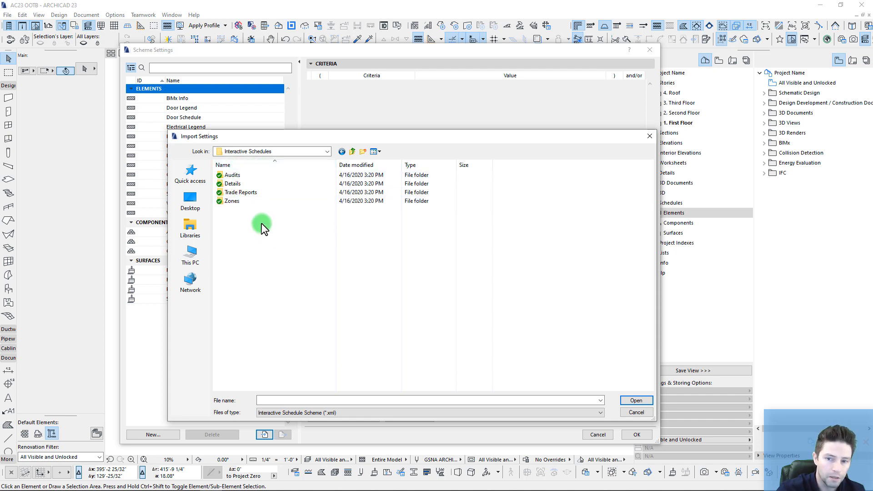
double_click(234, 174)
left_click(249, 175)
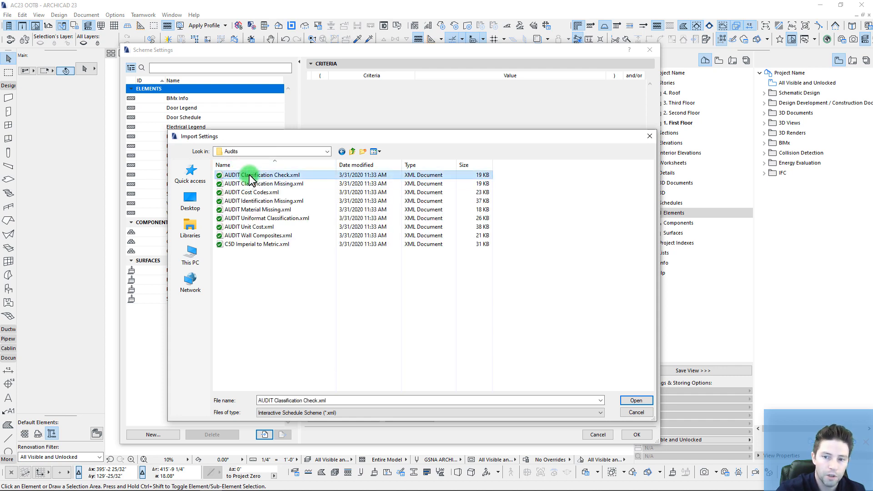
left_click(252, 243, "shift")
left_click(640, 400)
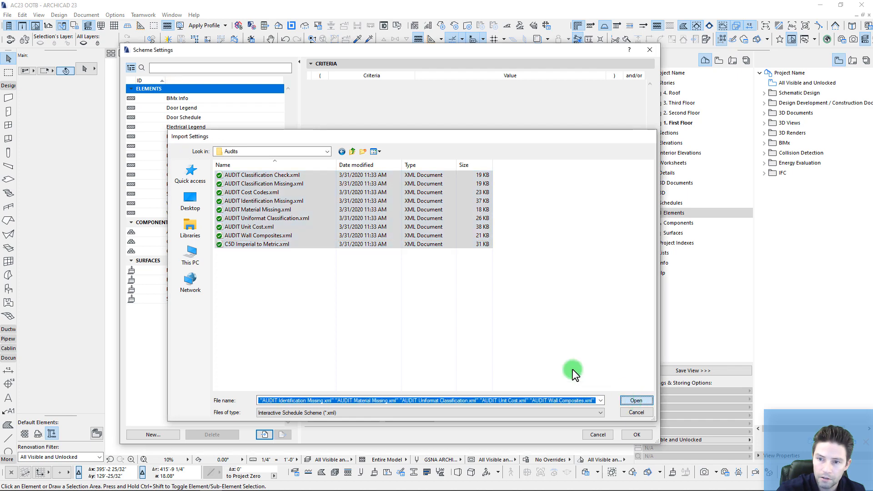
Step: Import the eleven DETAILS schedule schemes from the Details folder
left_click(264, 435)
left_click(347, 151)
left_click(257, 175)
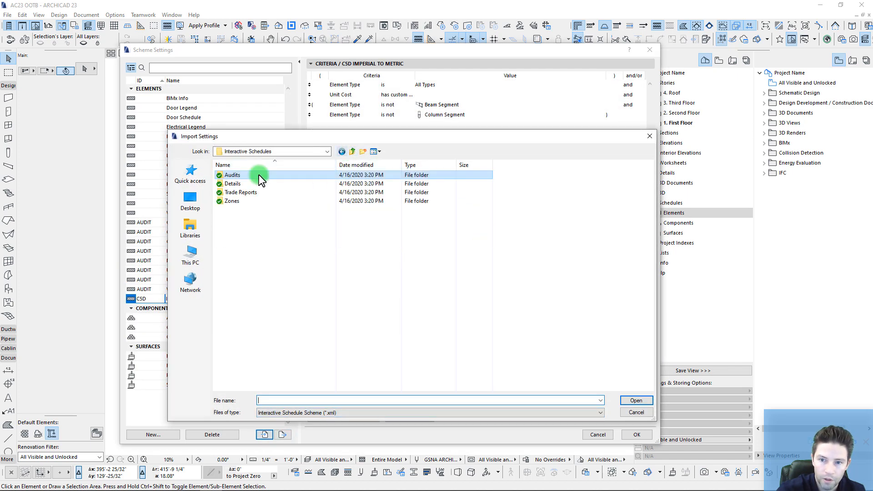
left_click(232, 183)
double_click(233, 184)
left_click(249, 175)
left_click(250, 261, "shift")
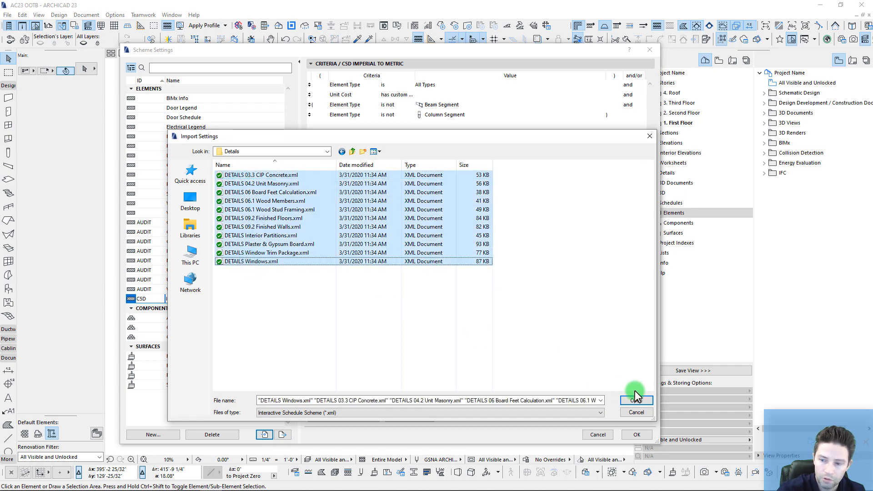
left_click(635, 400)
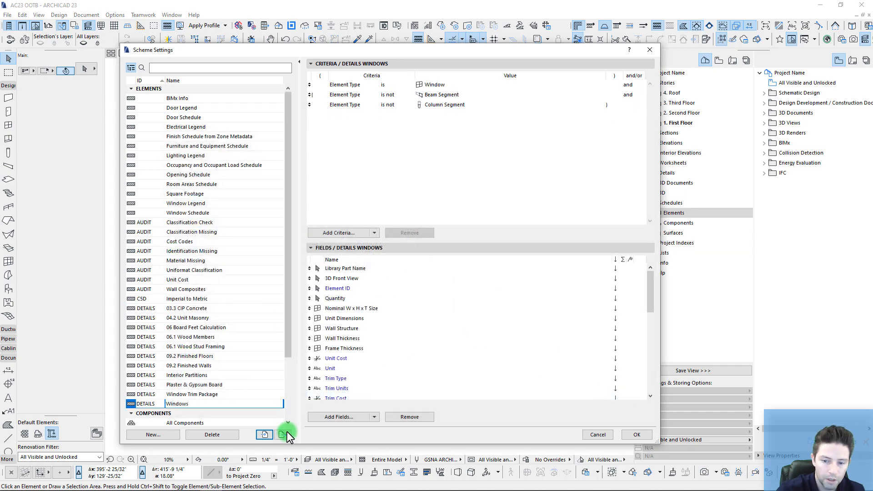
Step: Import every EST trade report scheme from the Trade Reports folder
left_click(264, 434)
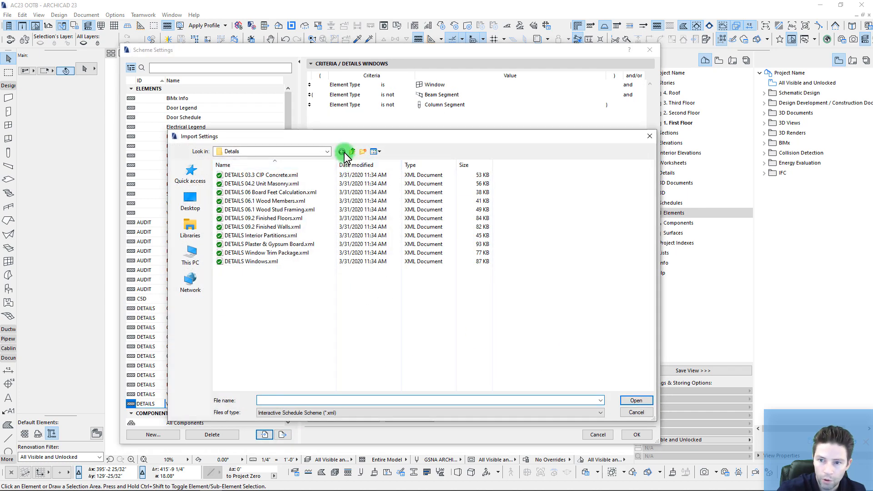
left_click(353, 151)
double_click(230, 194)
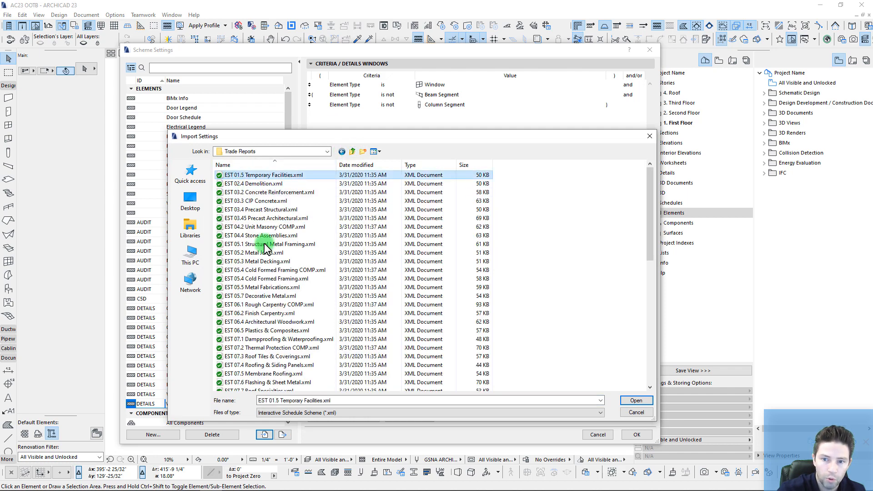
scroll(268, 294, "down", 4)
scroll(267, 292, "down", 8)
left_click(252, 382, "shift")
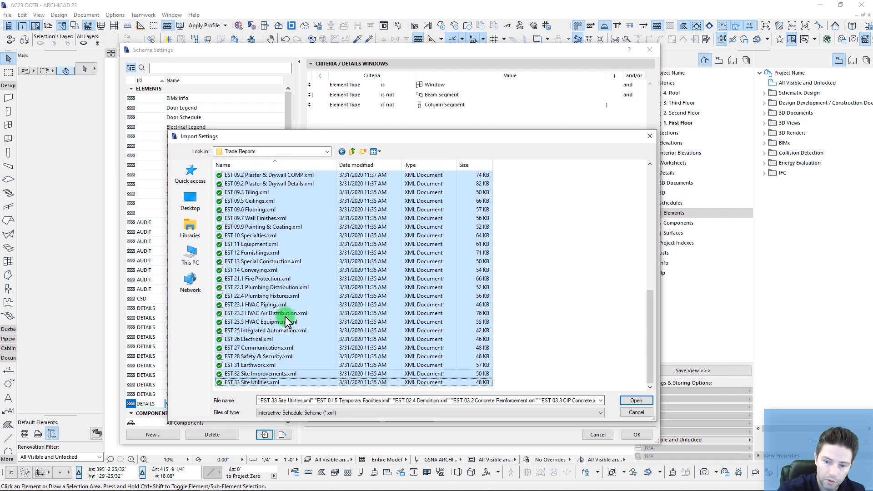
left_click(635, 401)
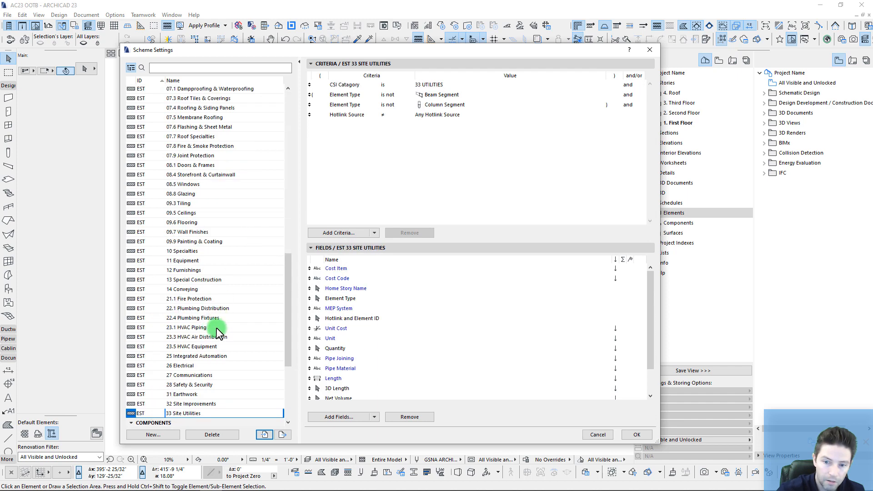
left_click_drag(288, 282, 288, 309)
Step: Import all fifteen Zones scheme files and close Scheme Settings with OK
left_click(263, 435)
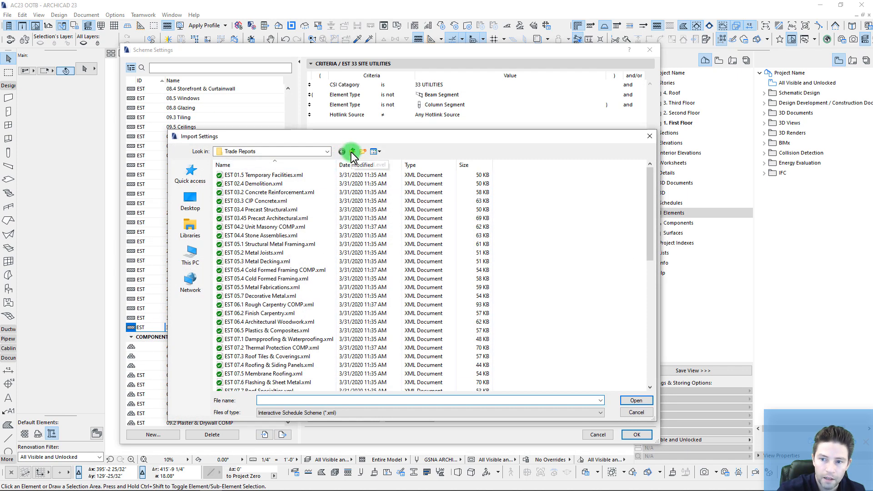
left_click(353, 151)
double_click(228, 199)
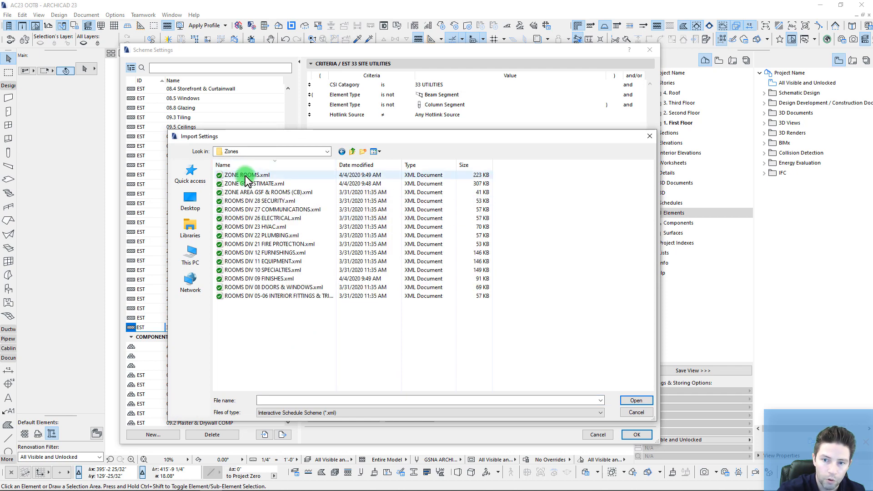
left_click(245, 178)
left_click(254, 296, "shift")
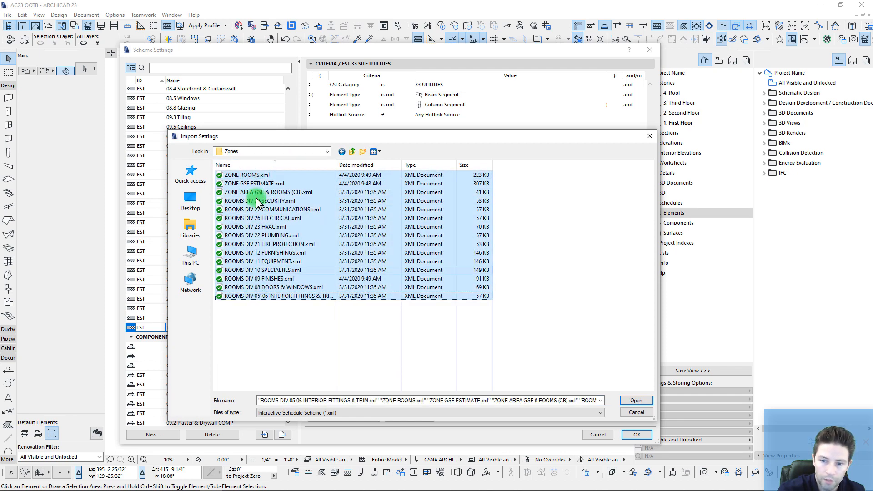
left_click(632, 400)
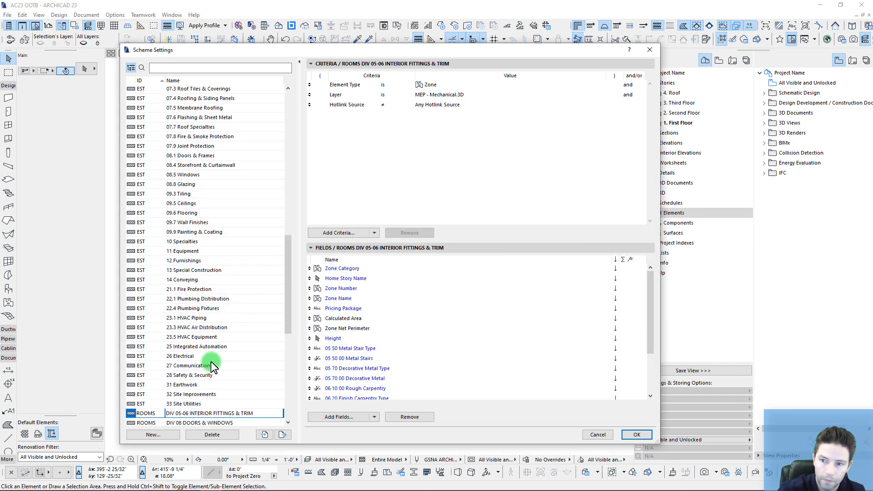
left_click(636, 435)
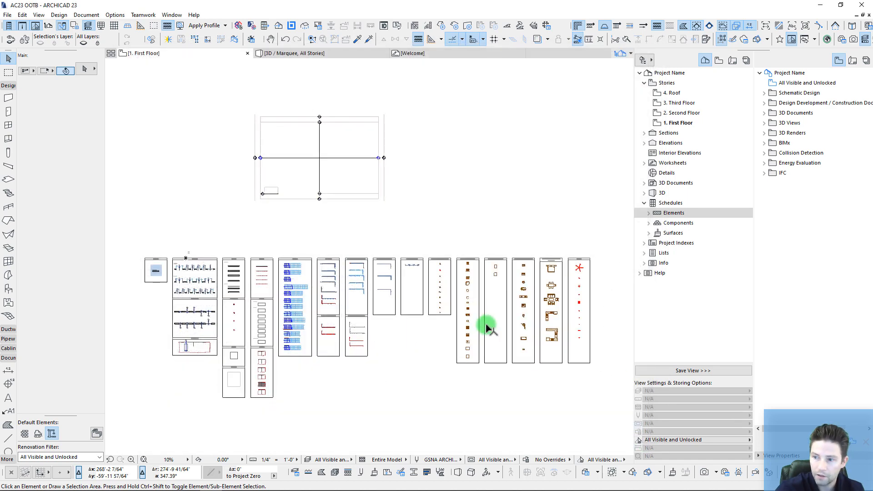
Step: Create a folder named C5D Estimating Pack at the View Map root
left_click(649, 212)
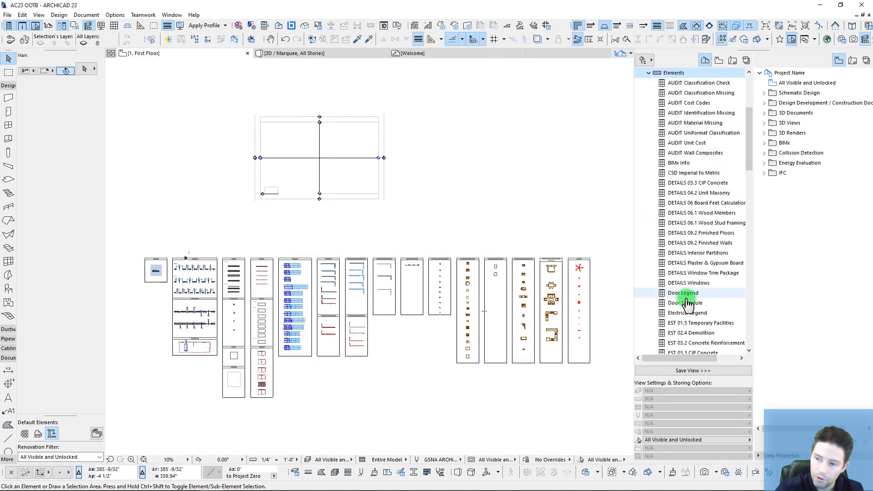
scroll(687, 304, "down", 5)
scroll(686, 296, "up", 10)
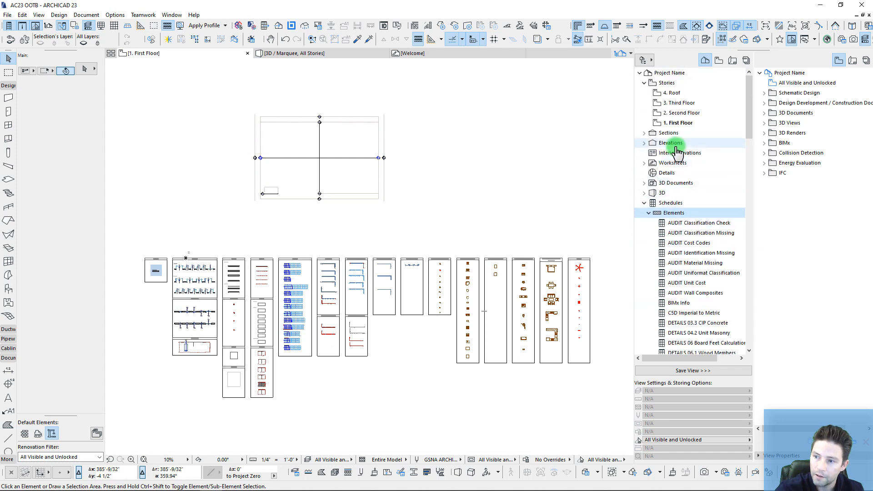
left_click(649, 212)
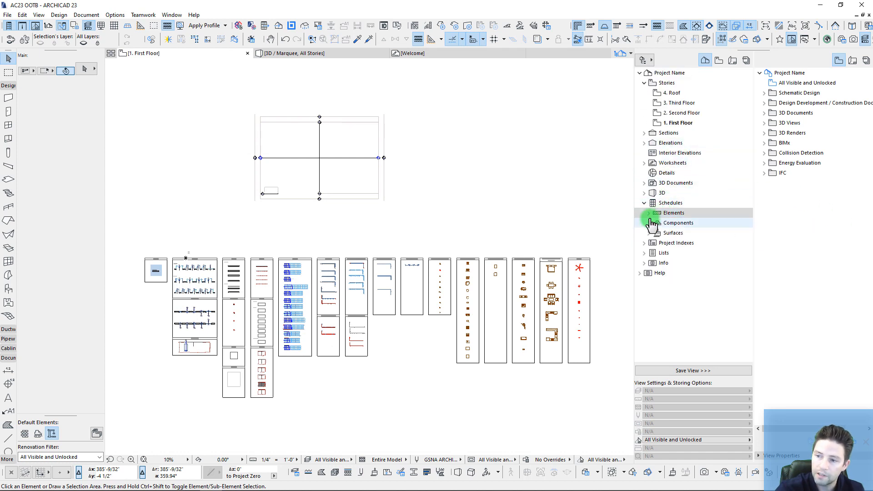
right_click(773, 74)
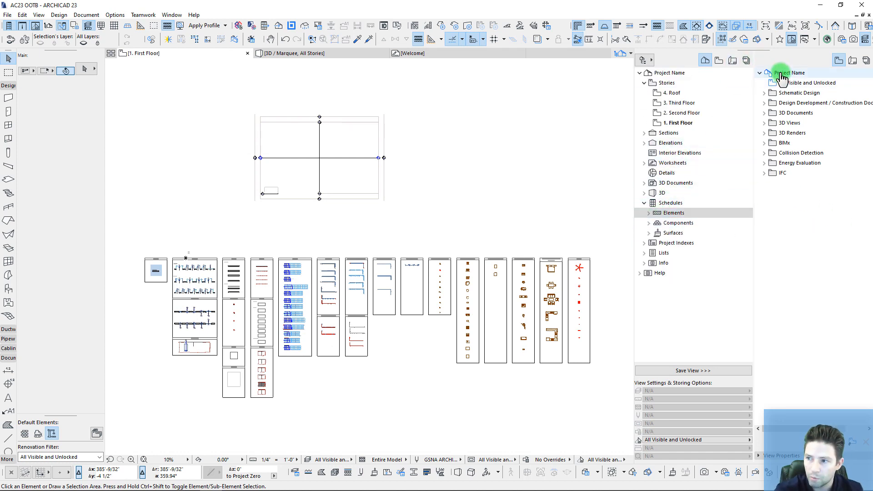
left_click(799, 80)
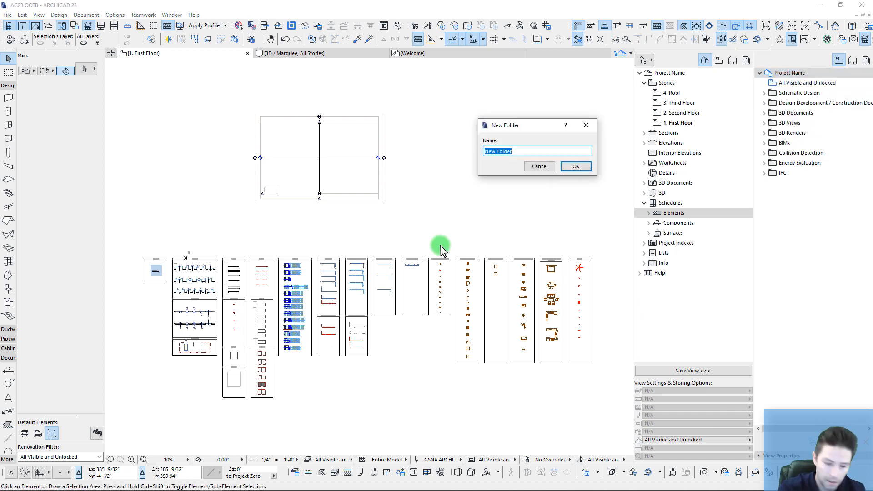
type("C5D E")
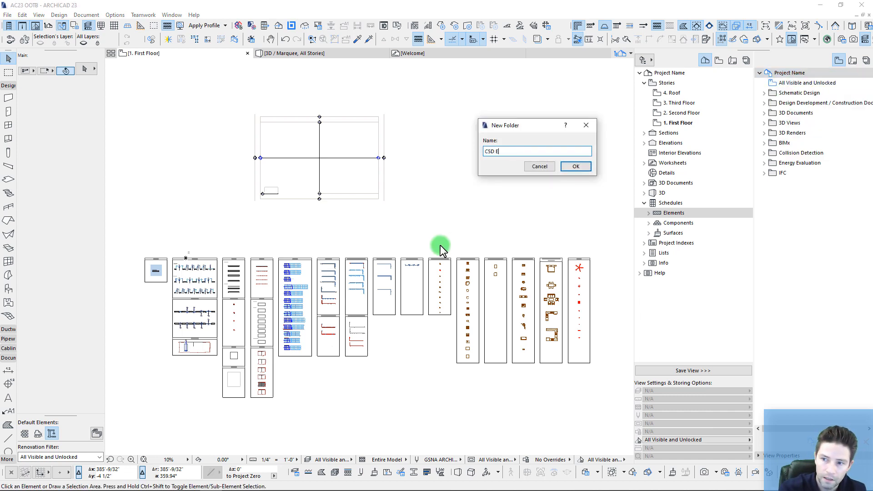
type("stimating Pack")
key("Return")
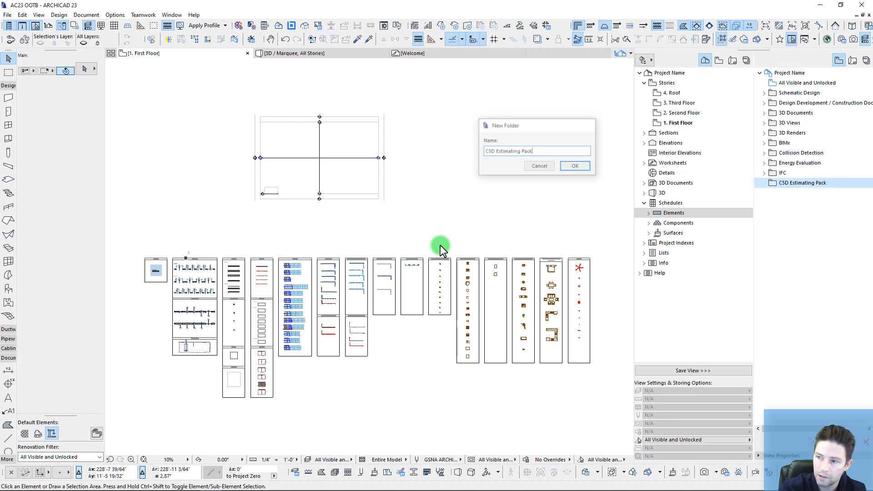
Step: Add Audits and Details subfolders inside C5D Estimating Pack
right_click(775, 193)
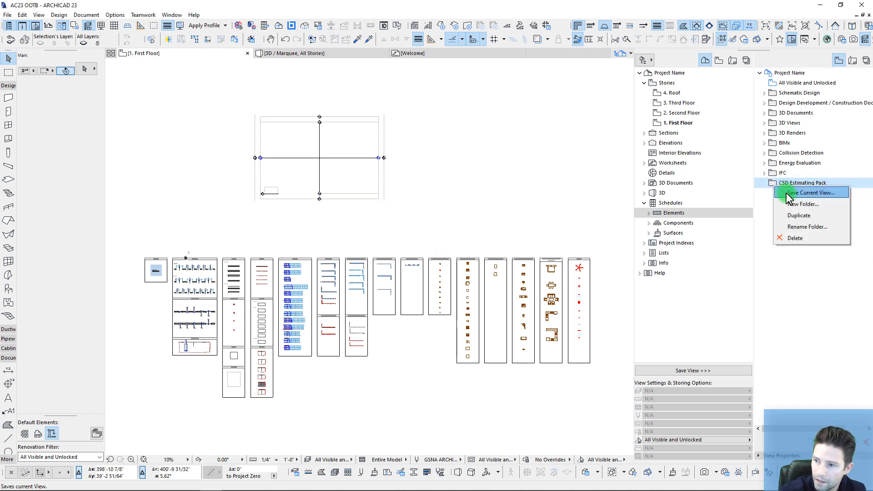
left_click(792, 200)
type("Au")
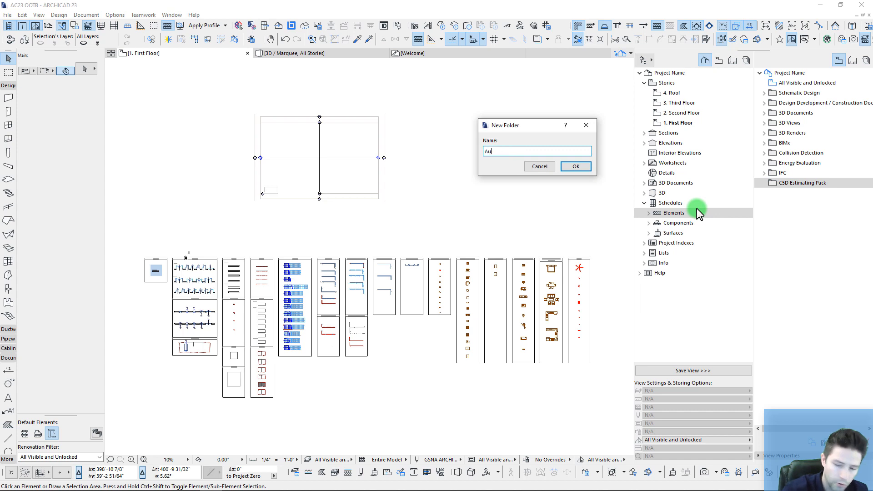
type("dits")
key("Return")
right_click(775, 184)
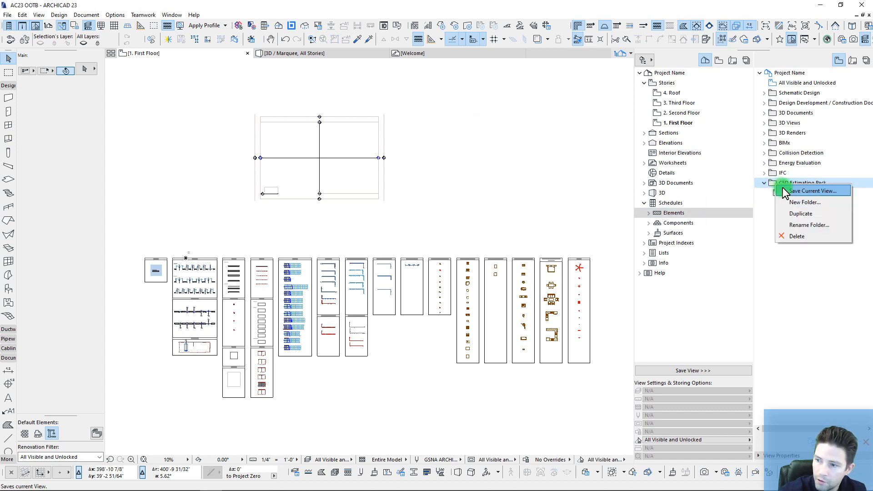
left_click(787, 202)
type("Det")
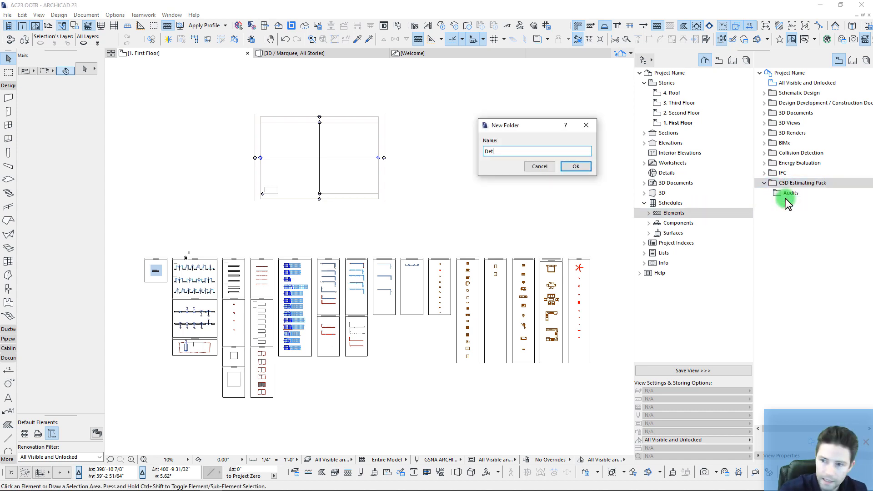
type("ails")
key("Return")
Step: Add Trade Reports and Zones subfolders inside C5D Estimating Pack
right_click(785, 184)
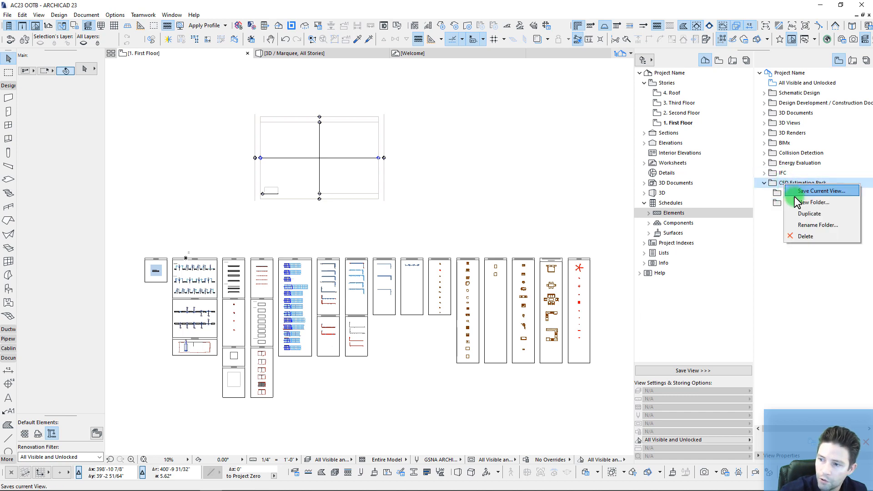
left_click(797, 201)
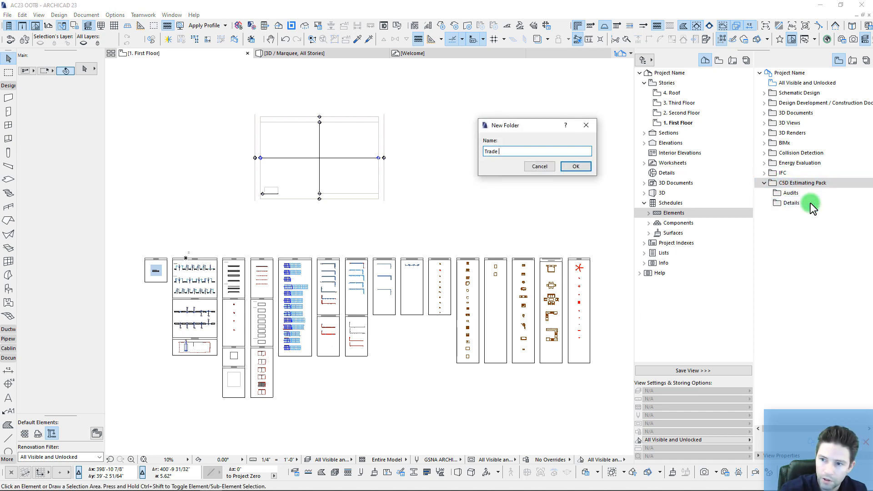
type("Trade Reports")
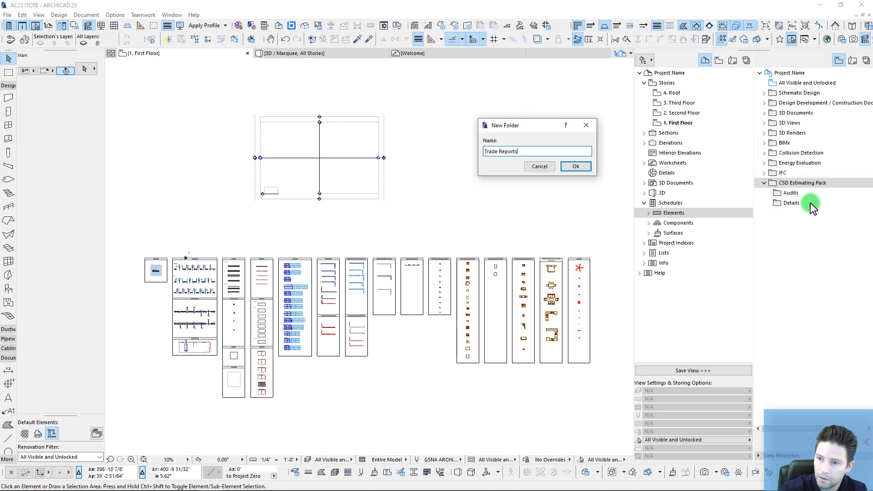
key("Return")
right_click(800, 188)
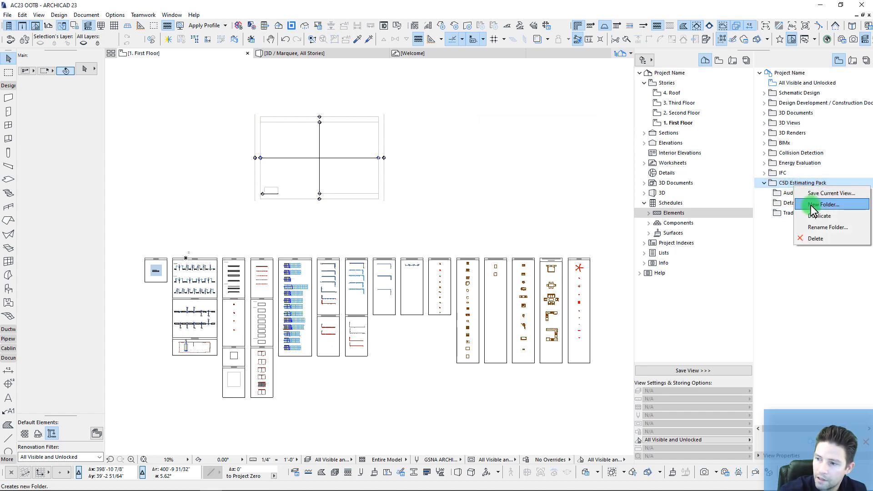
left_click(818, 205)
type("z")
key("Return")
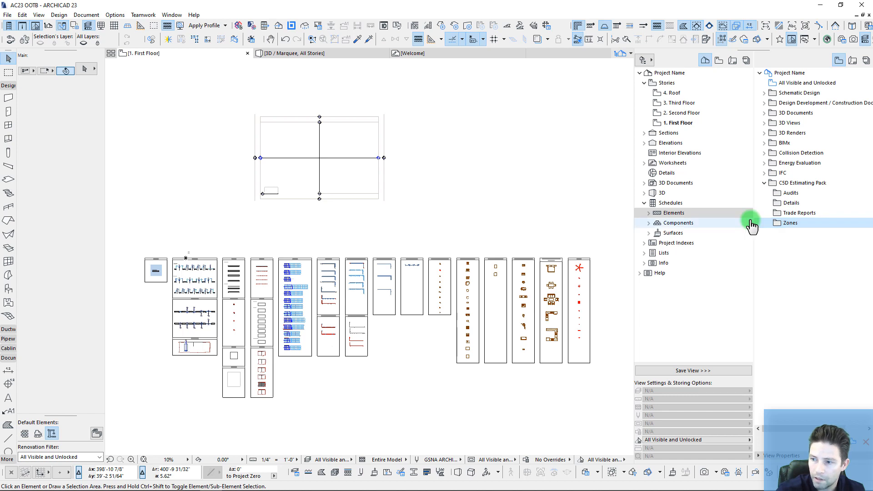
Step: Move the eight AUDIT schedules into Audits and the DETAILS schedules into Details
left_click(649, 213)
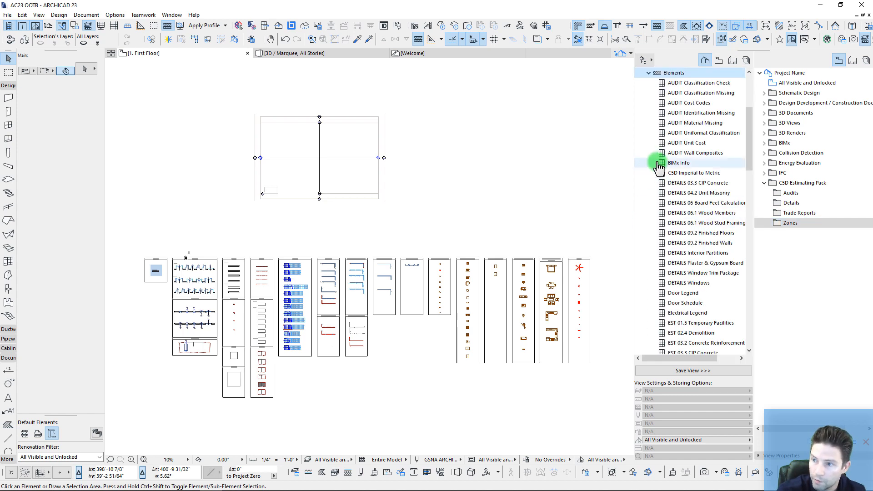
left_click(674, 84)
left_click(676, 151, "shift")
left_click_drag(676, 95, 781, 194)
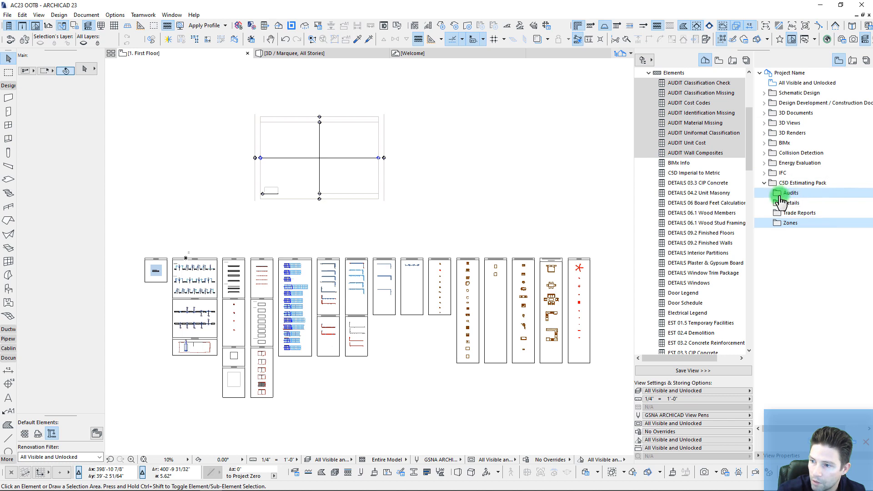
left_click(679, 183)
left_click(688, 282, "shift")
left_click_drag(682, 225, 785, 203)
Step: Move the EST schedules, through EST 33 Site Utilities, into the Trade Reports folder
scroll(679, 228, "down", 5)
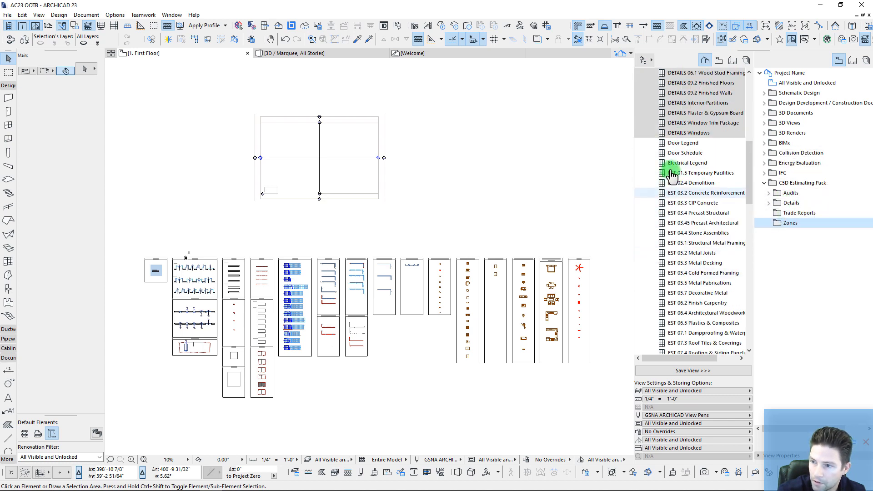
left_click(680, 177)
scroll(684, 227, "down", 13)
left_click(688, 283, "shift")
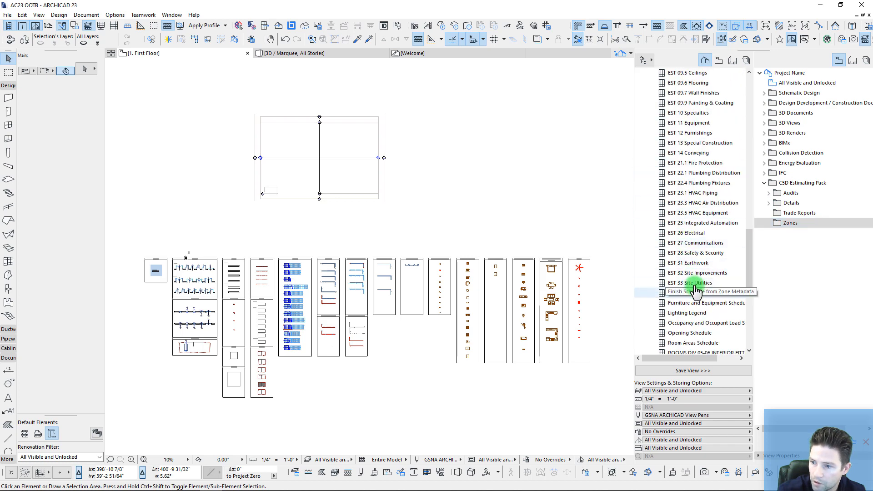
left_click_drag(685, 196, 792, 222)
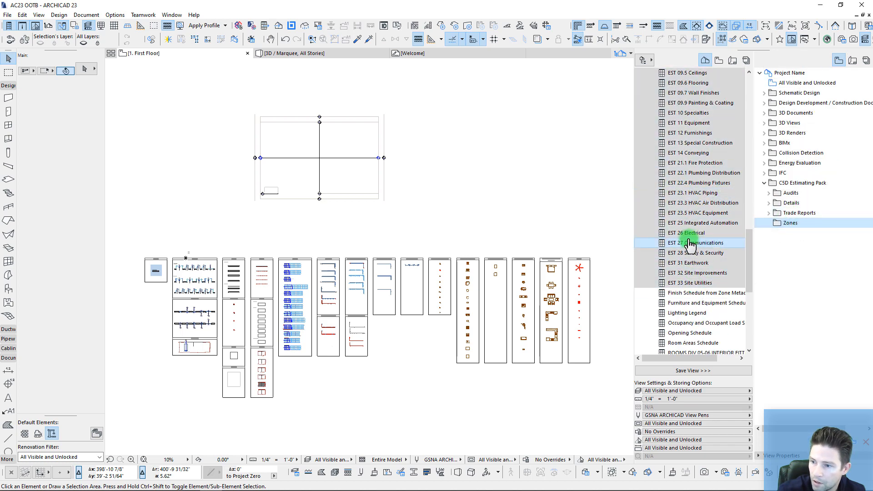
Step: Move the ROOMS DIV 05-06 through ZONE ROOMS schedules into the Zones folder
scroll(672, 273, "down", 4)
left_click(678, 233)
scroll(680, 250, "down", 4)
left_click(684, 282, "shift")
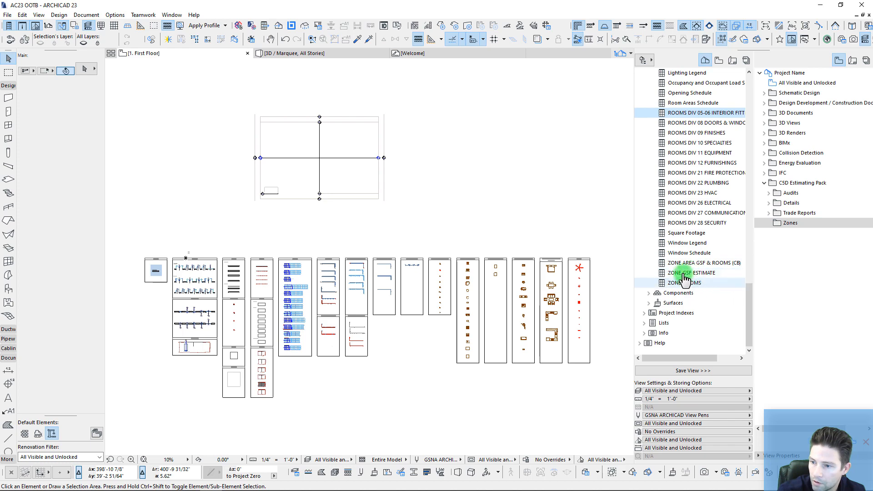
left_click_drag(681, 261, 785, 221)
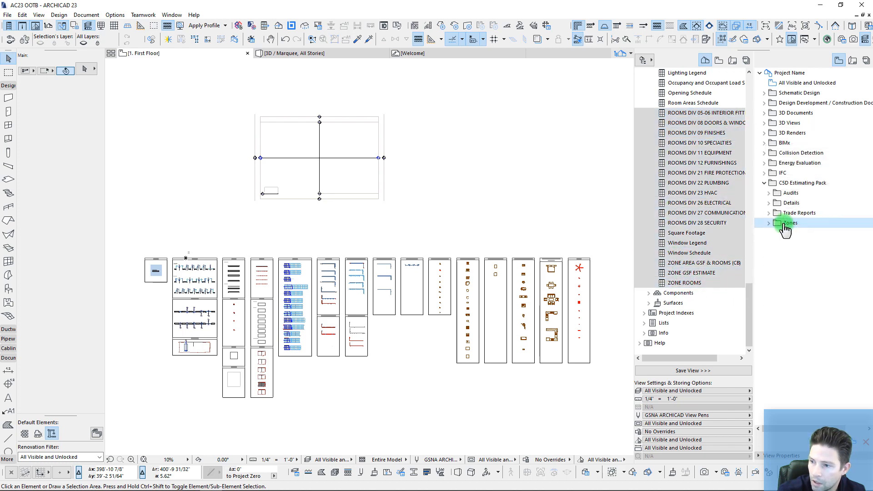
left_click_drag(747, 305, 679, 308)
left_click(649, 303)
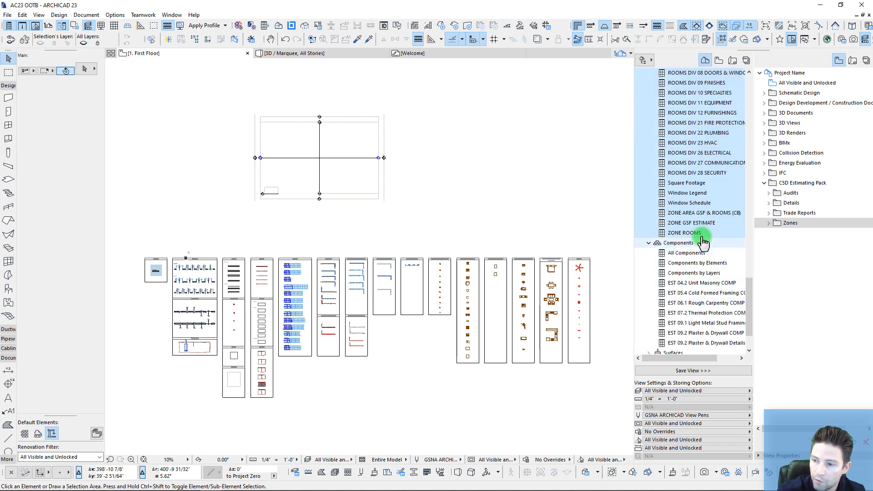
left_click(771, 214)
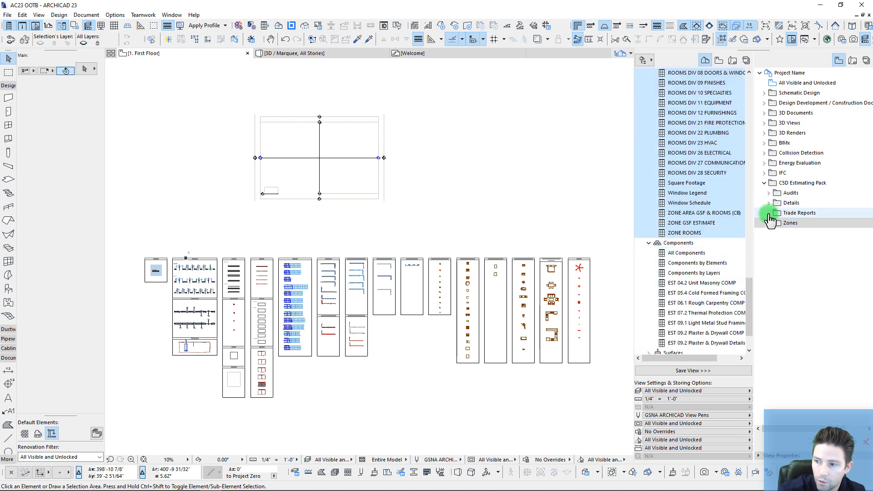
Step: Move the six COMP schedules, EST 04.2 Unit Masonry through EST 09.2 Plaster & Drywall, into Trade Reports
left_click(684, 283)
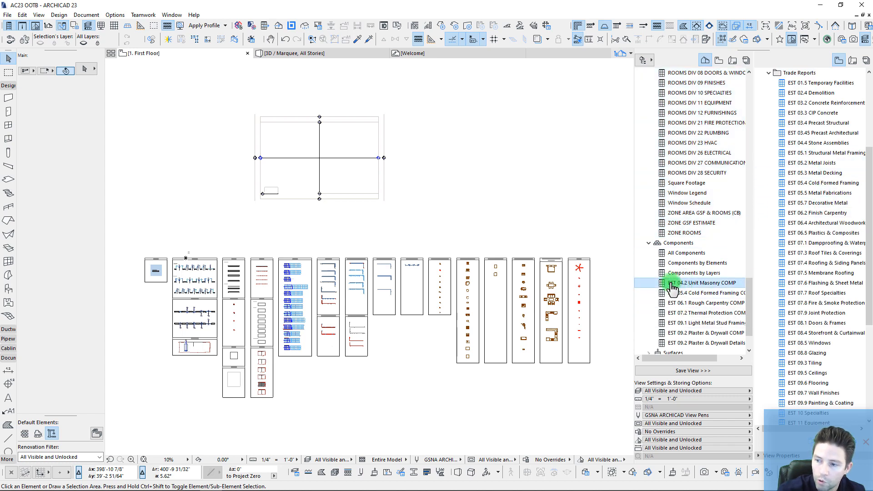
left_click_drag(672, 287, 743, 142)
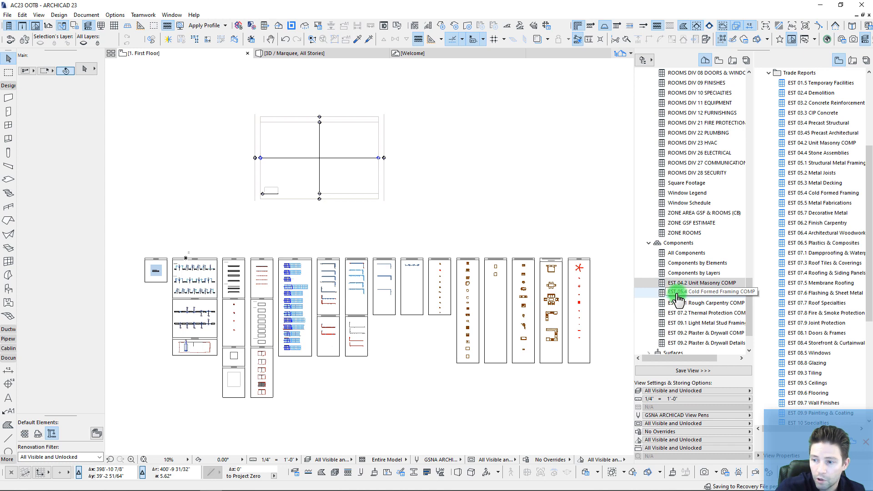
left_click_drag(677, 294, 800, 189)
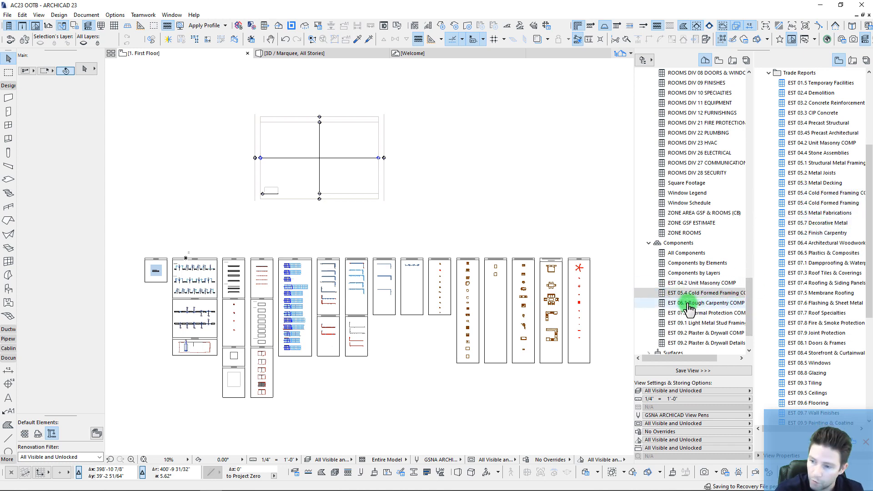
left_click_drag(682, 303, 805, 230)
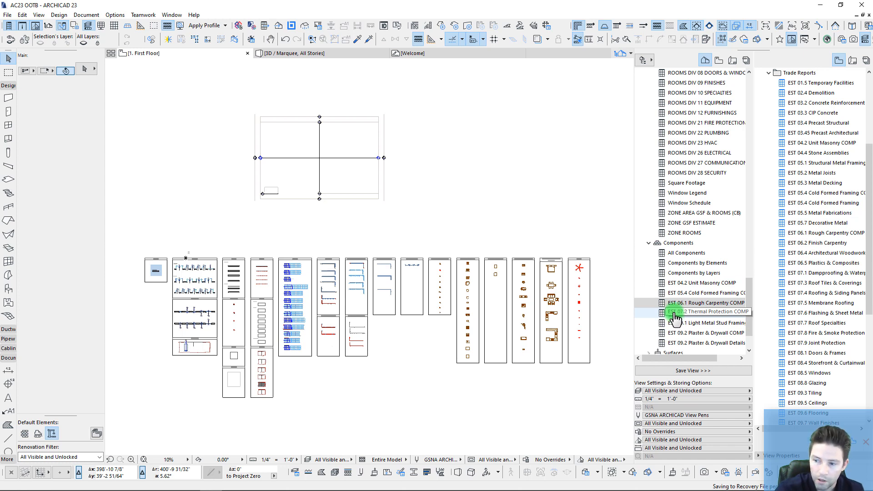
left_click_drag(673, 314, 814, 282)
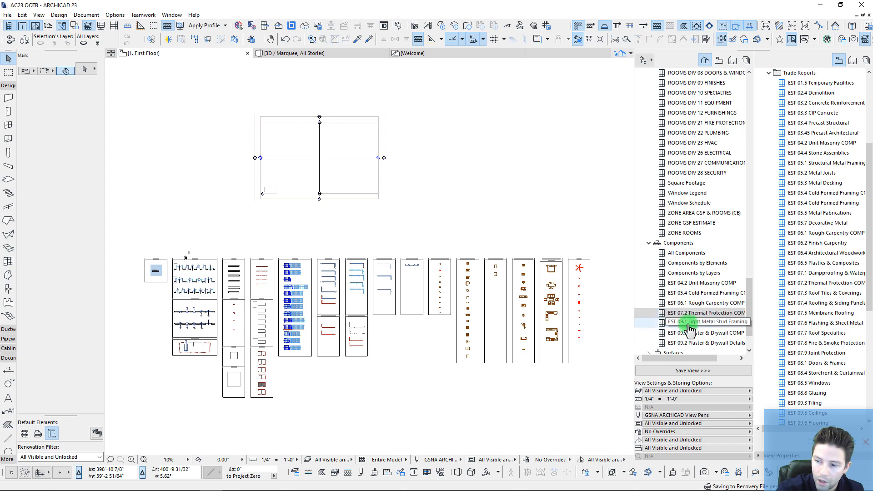
left_click_drag(681, 325, 815, 400)
left_click_drag(684, 333, 817, 325)
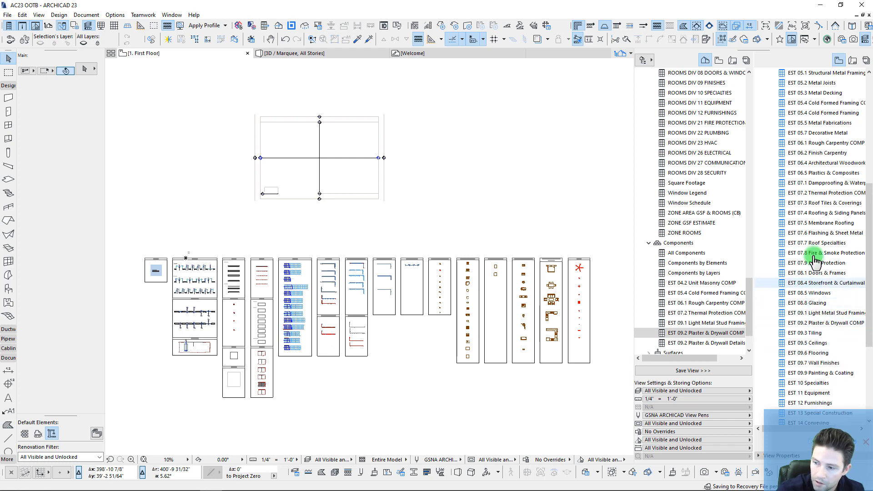
left_click_drag(748, 319, 747, 345)
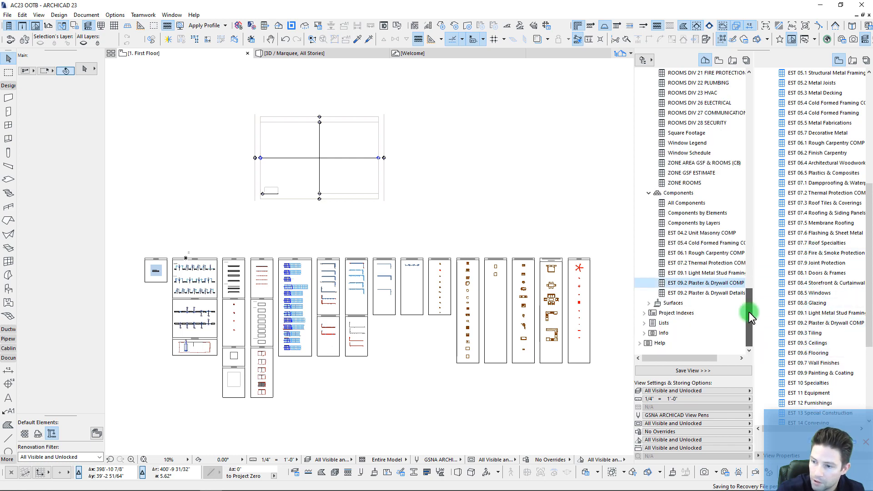
left_click_drag(749, 312, 752, 91)
left_click_drag(869, 226, 871, 71)
Step: In Publisher Sets, add a new set called CSD Estimating Pack and open its contents
left_click(866, 61)
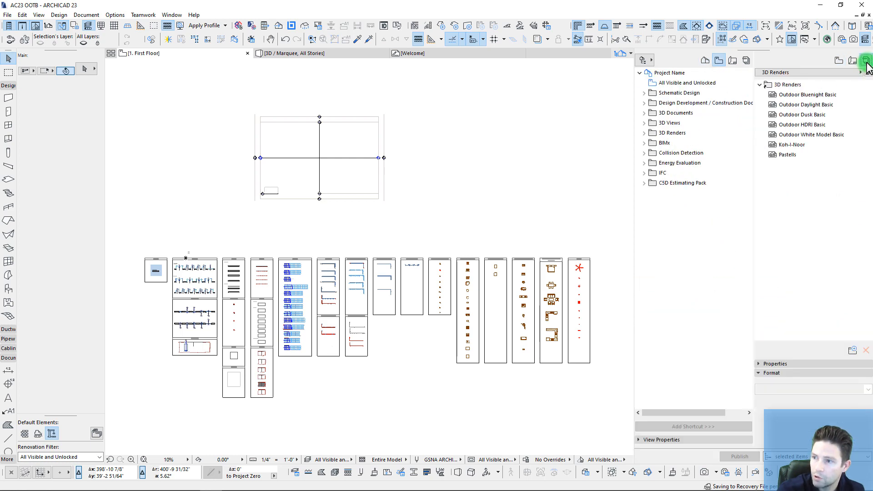
left_click(759, 85)
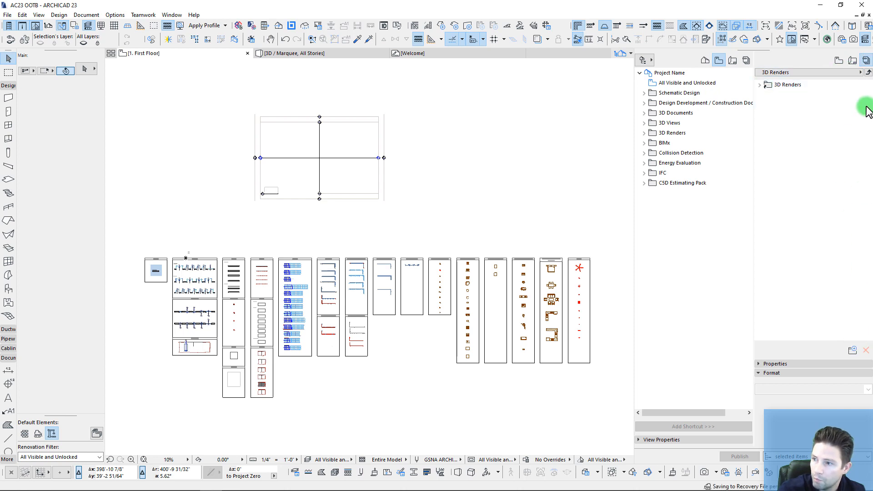
left_click(868, 72)
left_click(851, 360)
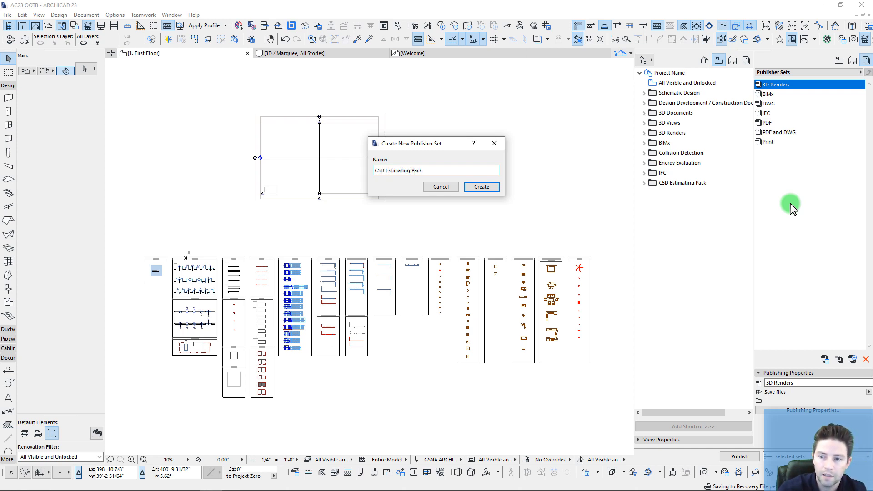
key("Return")
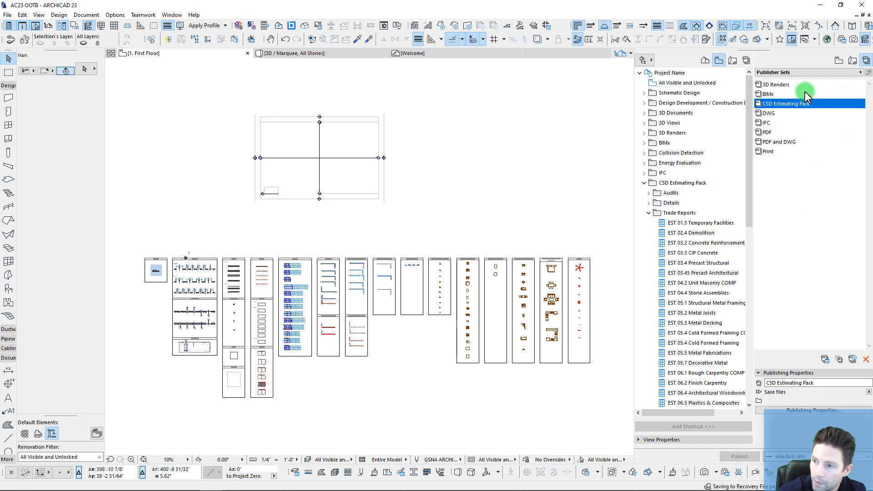
double_click(782, 105)
Step: Add a Cost Reports (CSI) folder holding the EST trade reports, ZONE GSF ESTIMATE and ZONE ROOMS
left_click(852, 351)
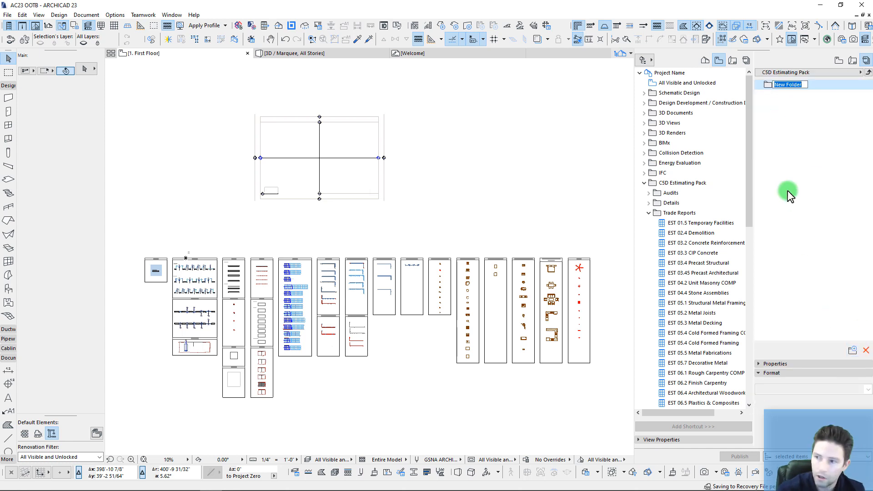
type("Cost Reports")
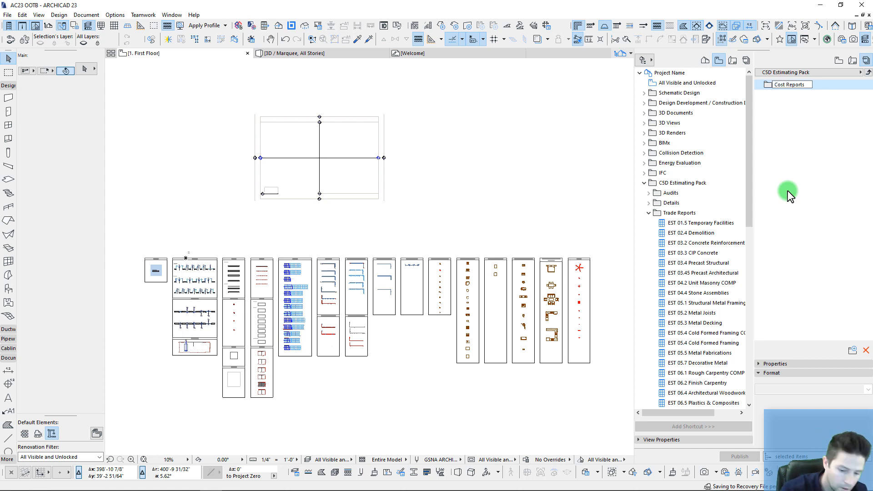
type(" (CSI)")
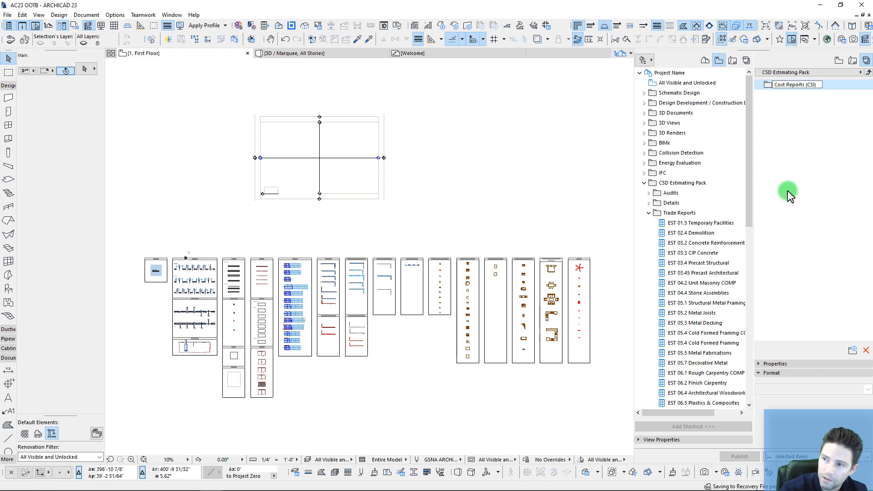
key("Return")
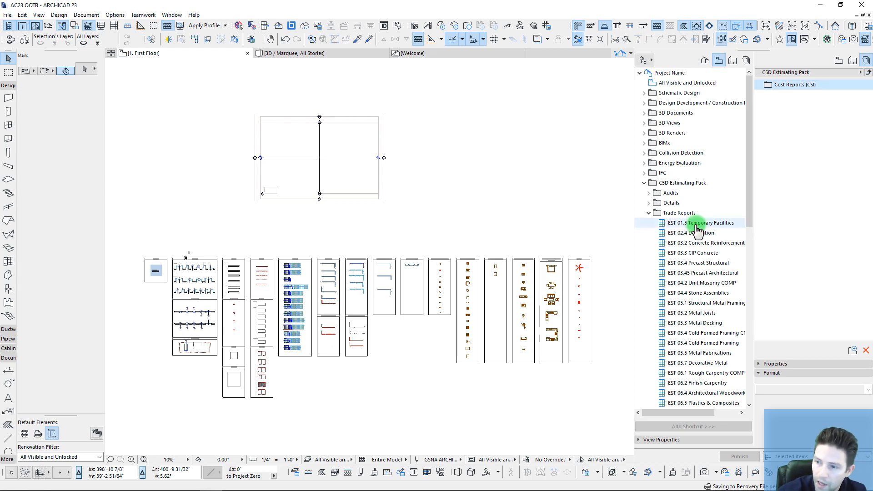
left_click_drag(696, 229, 777, 87)
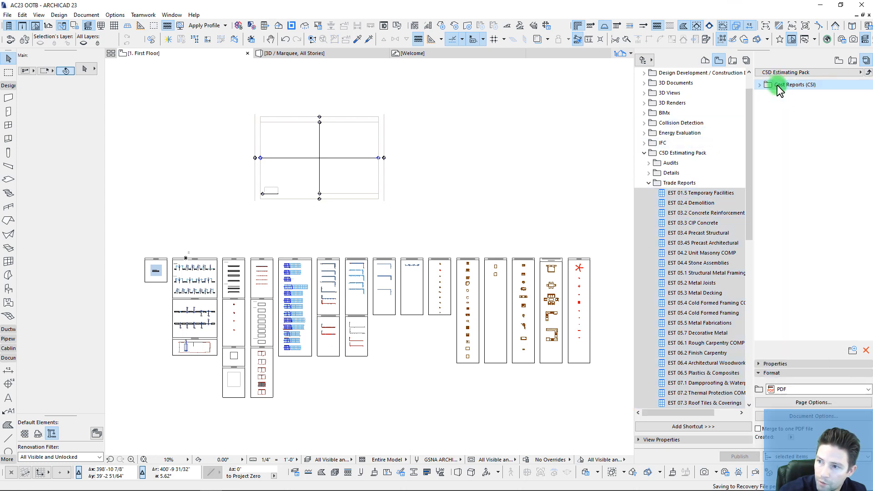
scroll(678, 331, "down", 12)
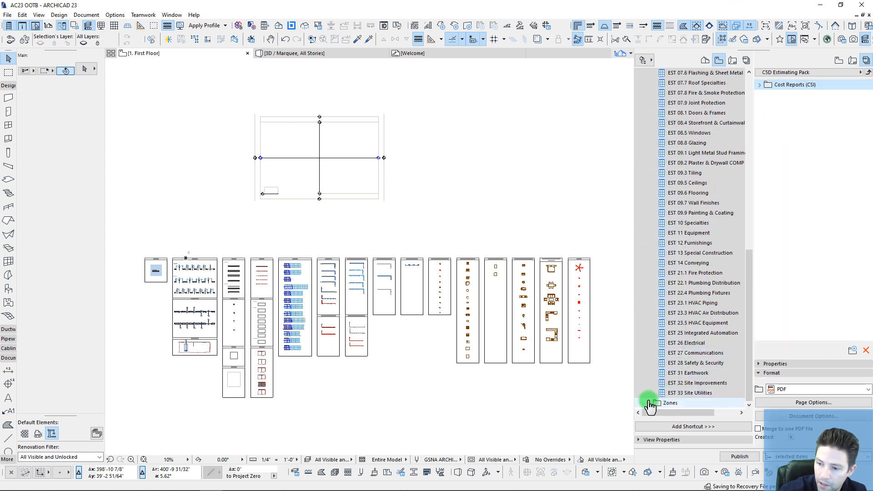
left_click(649, 403)
left_click(691, 393)
left_click(684, 403, "shift")
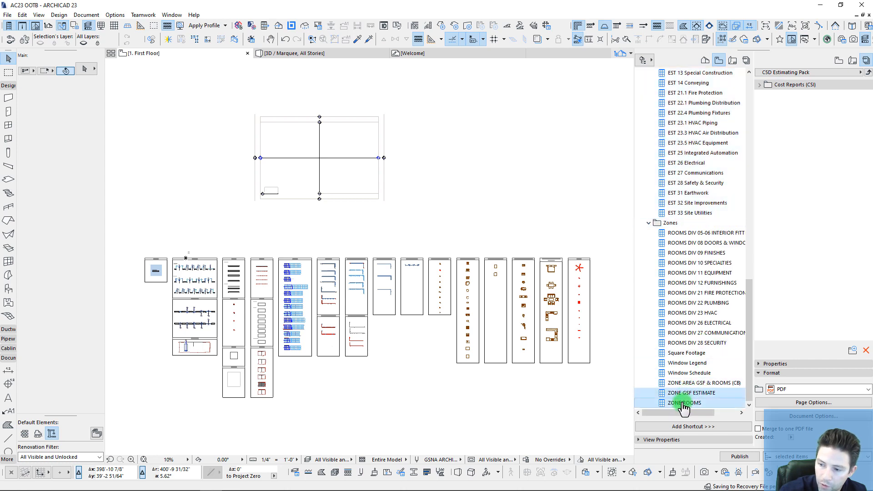
left_click_drag(682, 400, 783, 86)
Step: Set every item in the Cost Reports (CSI) folder to publish as XLSX
scroll(797, 300, "down", 2)
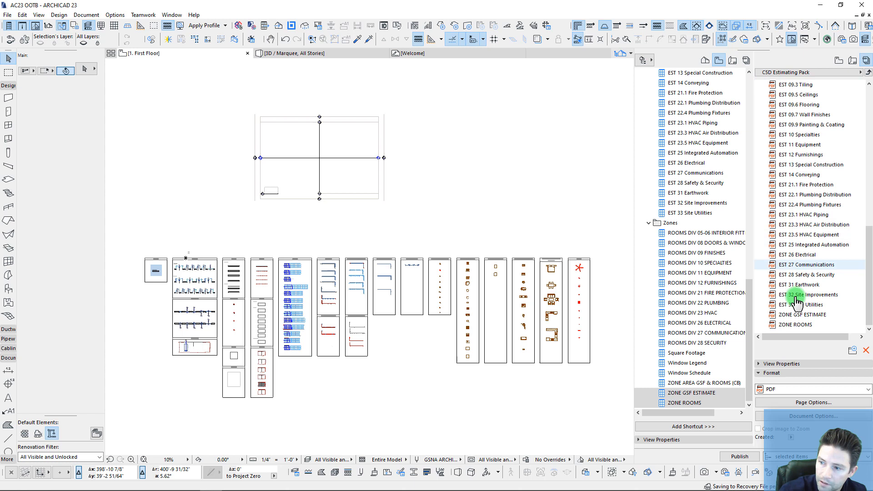
left_click(796, 325, "shift")
left_click(778, 388)
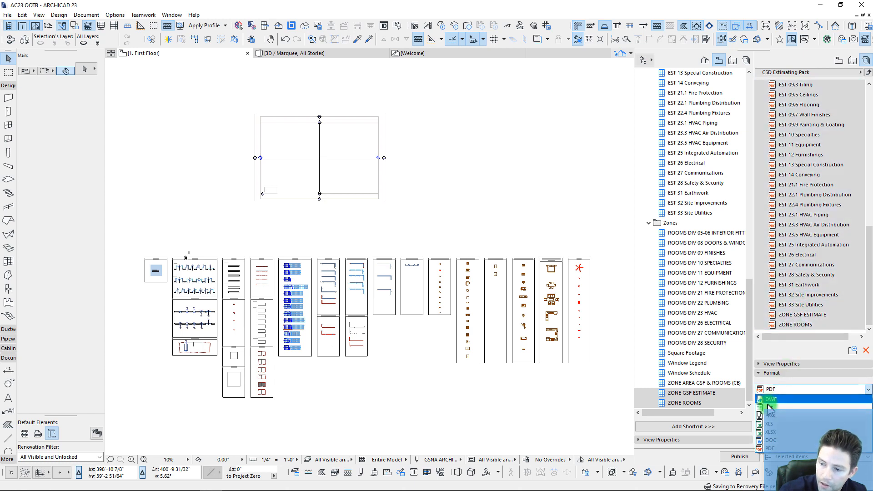
left_click(778, 436)
left_click(798, 245)
left_click(523, 165)
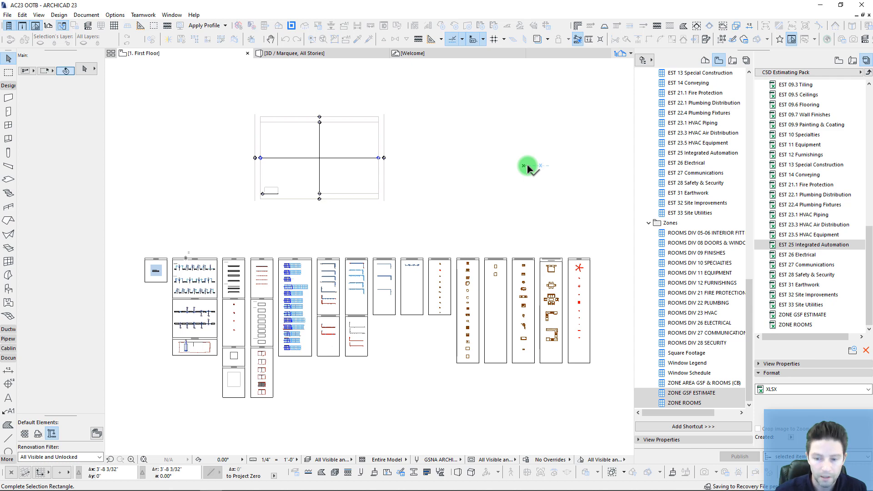
left_click(511, 190)
Step: Browse into Product Download > Estimate Template (New) and look over its estimate workbooks
mouse_move(170, 488)
left_click(122, 483)
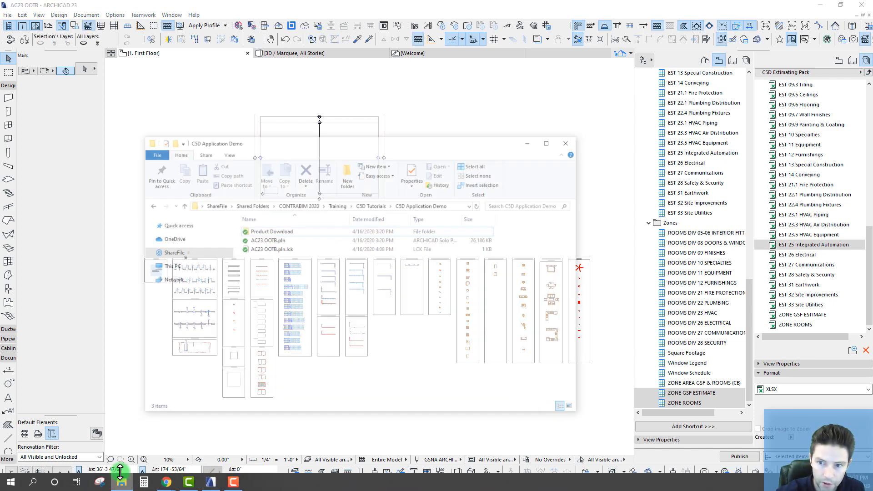
left_click(282, 207)
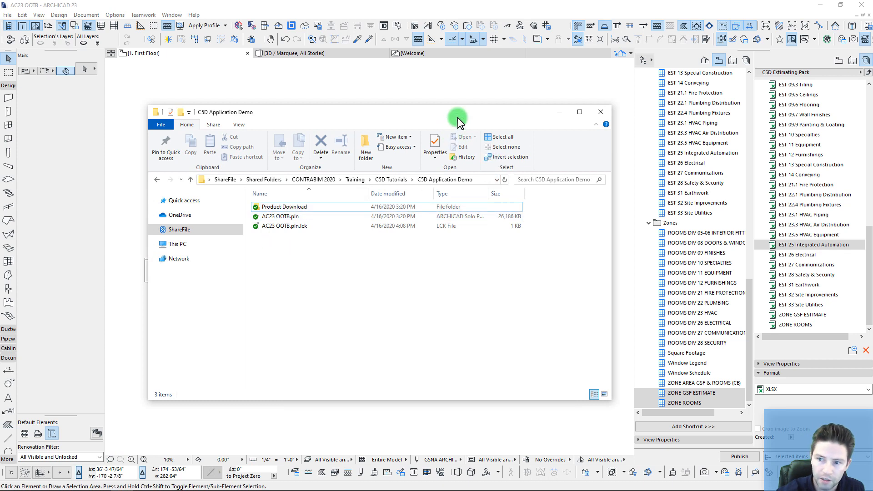
left_click(281, 217)
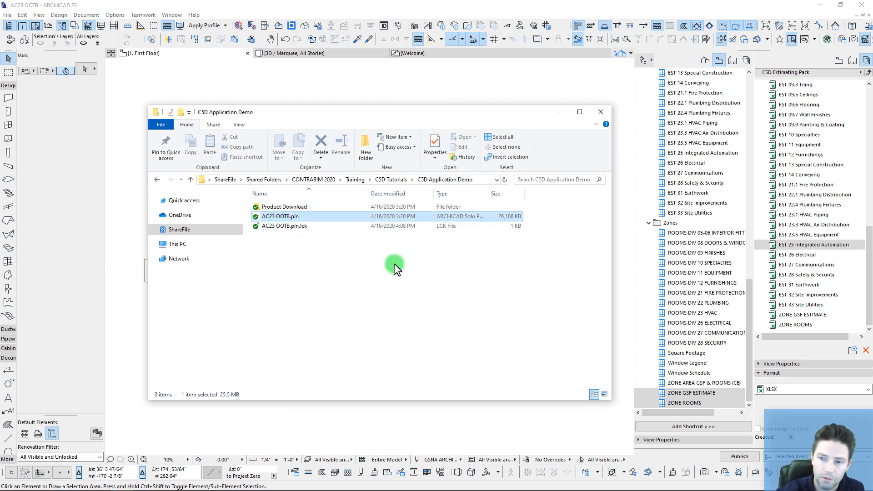
double_click(286, 208)
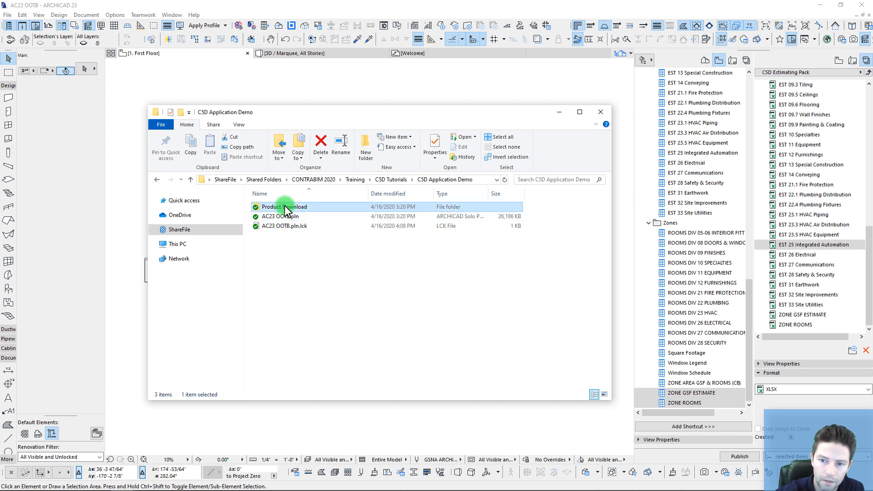
left_click(284, 208)
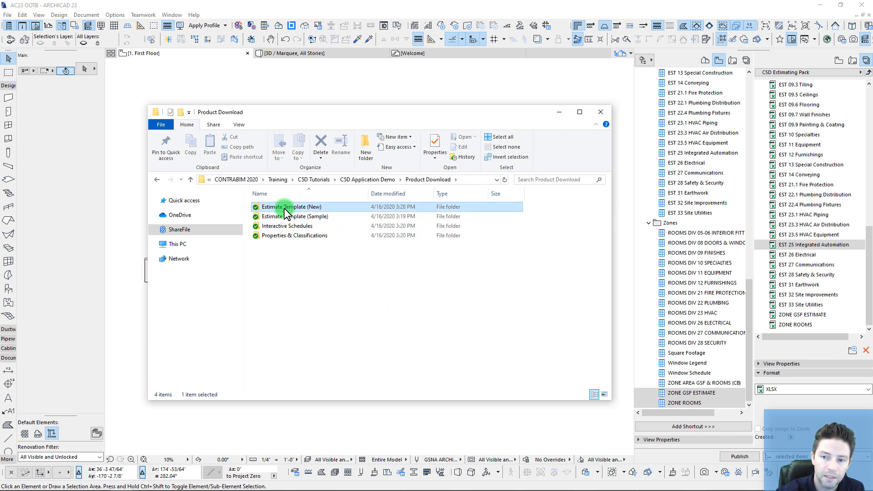
double_click(287, 209)
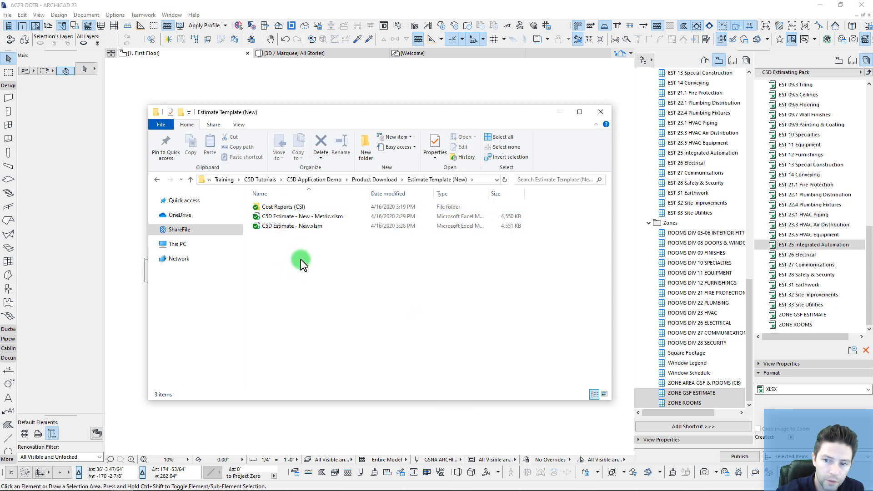
left_click(310, 216)
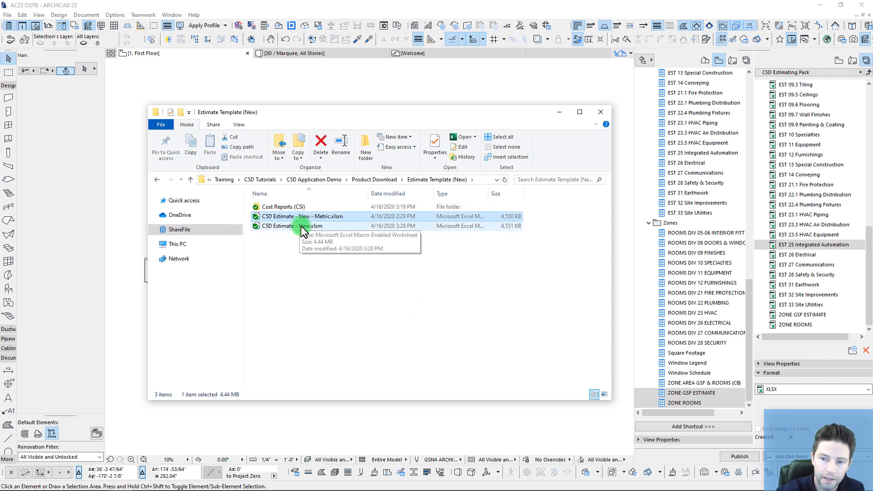
left_click(313, 225)
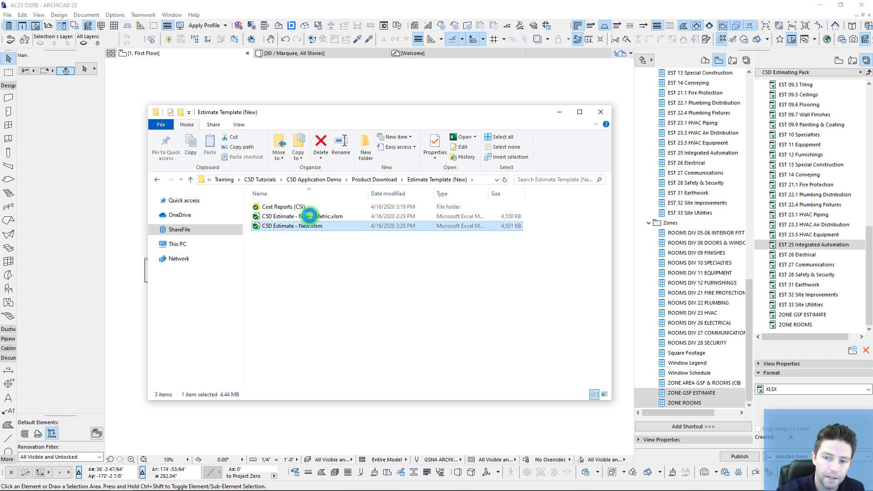
left_click(277, 206)
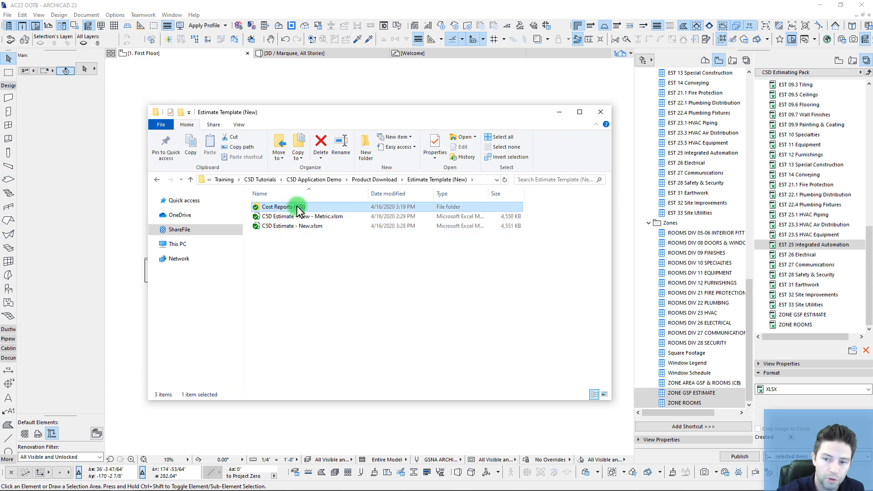
left_click_drag(870, 260, 871, 104)
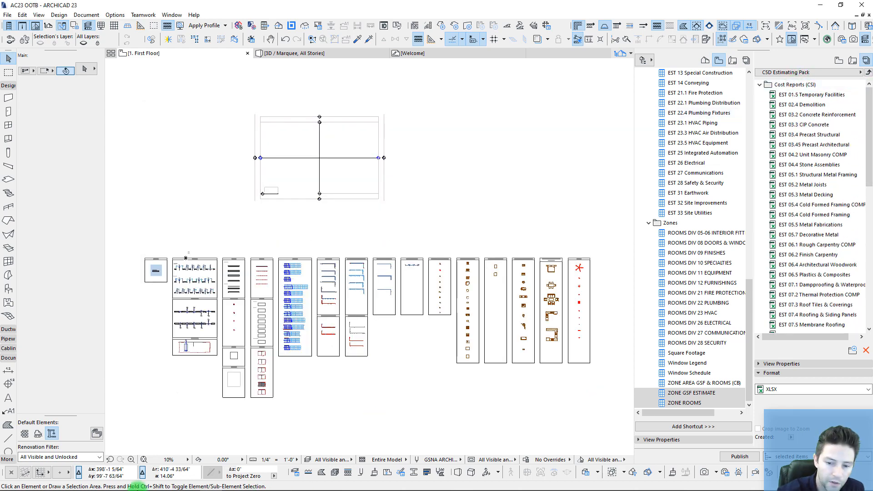
Step: Check the EST workbooks in Cost Reports (CSI), then return to Product Download
left_click(122, 482)
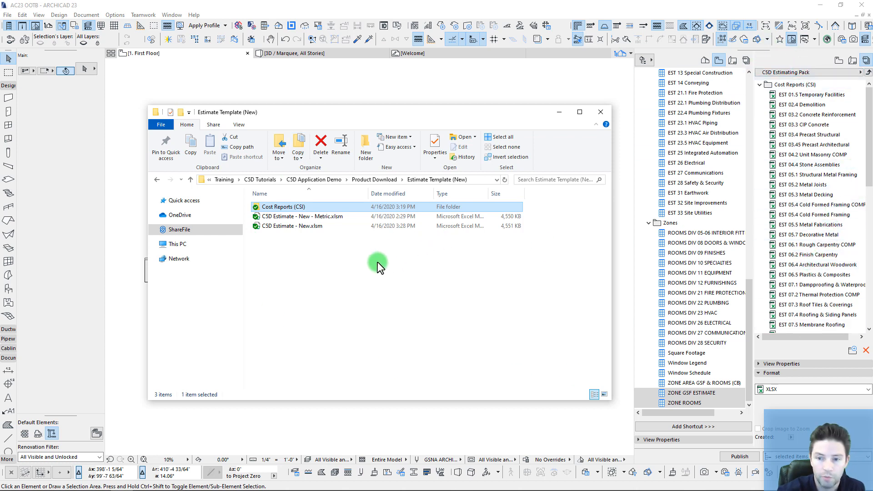
double_click(284, 208)
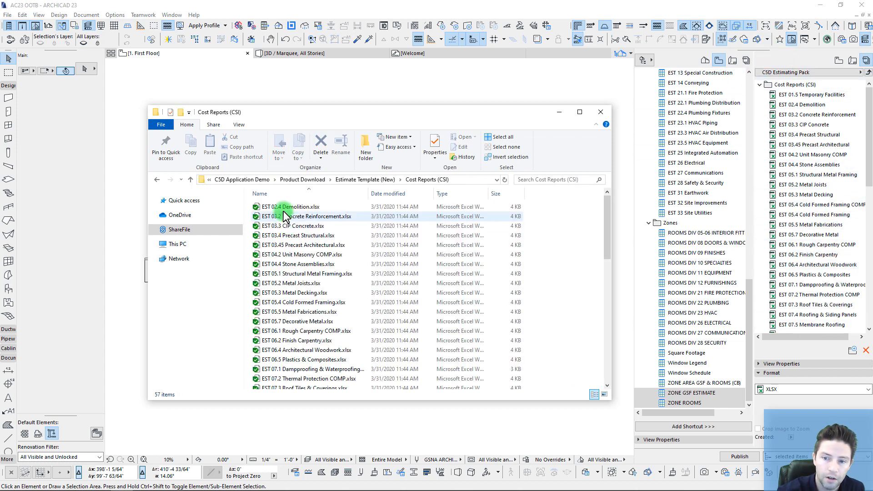
left_click(284, 209)
left_click_drag(608, 216, 448, 214)
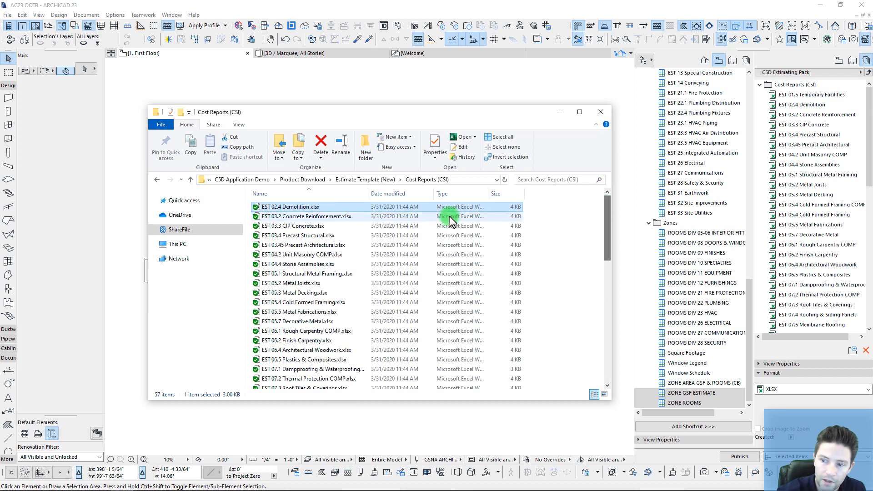
left_click(366, 180)
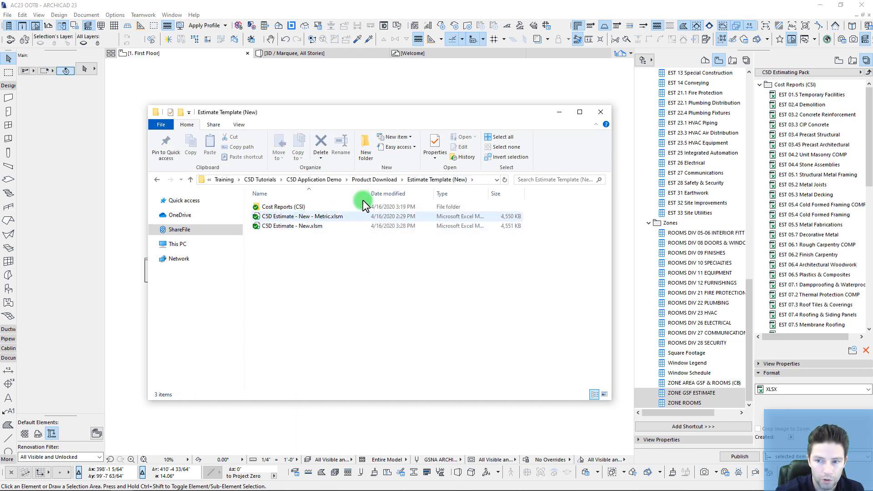
left_click(374, 180)
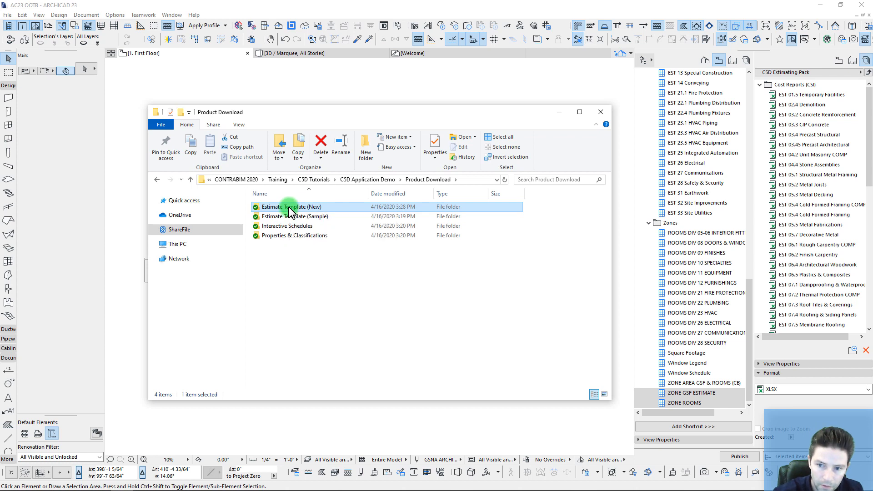
Step: Copy the Estimate Template (New) folder and go up to C5D Application Demo
right_click(291, 209)
left_click(320, 338)
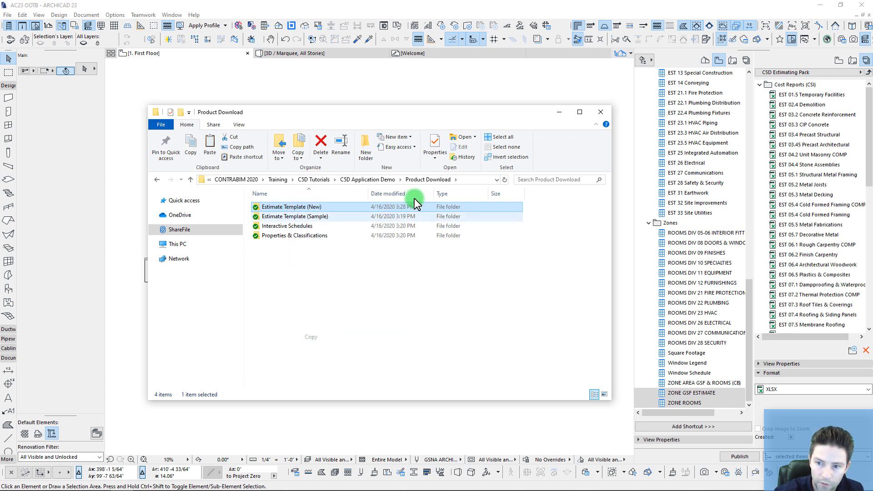
left_click(367, 180)
Step: Create a new folder named C5D Demo Estimate and confirm it is empty
right_click(279, 258)
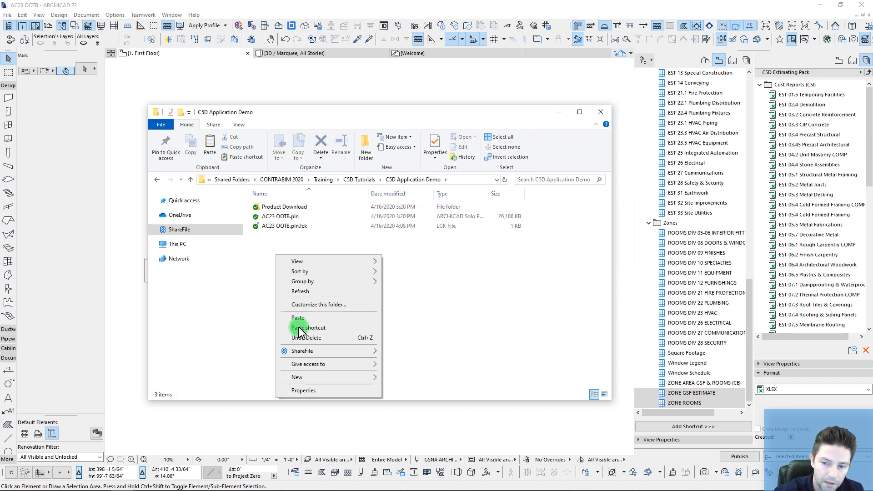
mouse_move(321, 378)
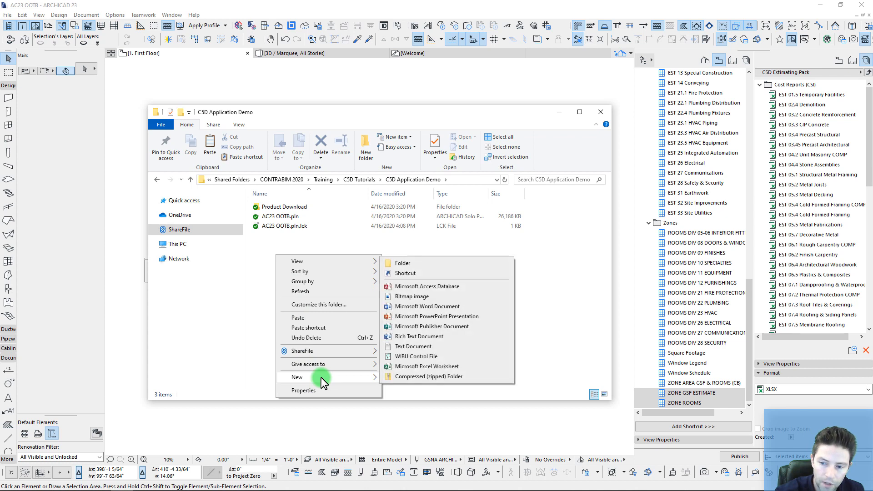
left_click(414, 262)
left_click(307, 287)
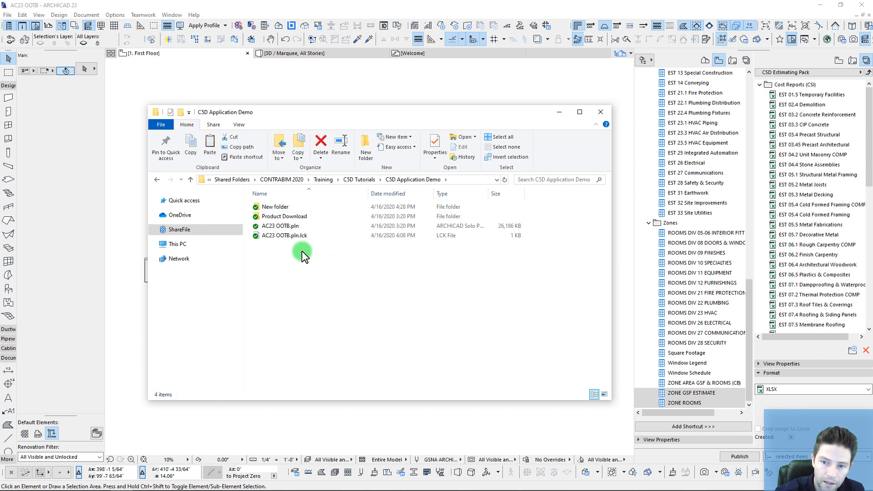
left_click(279, 207)
left_click(280, 206)
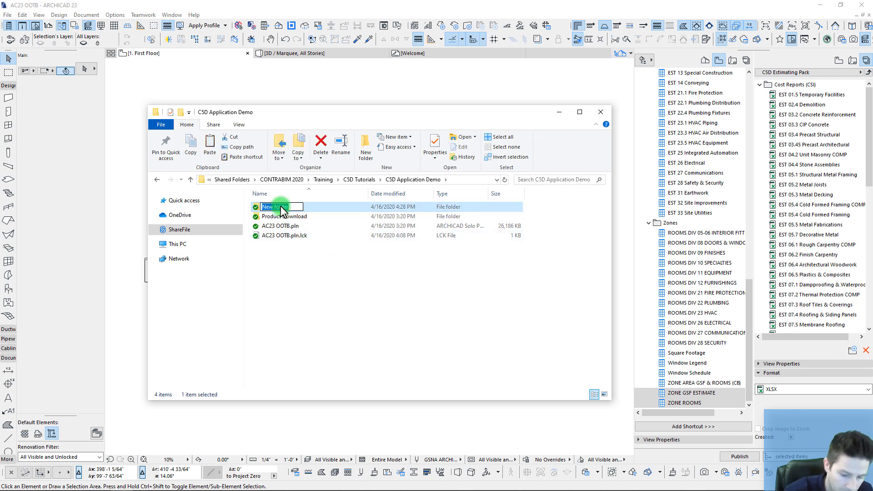
type("C5D De")
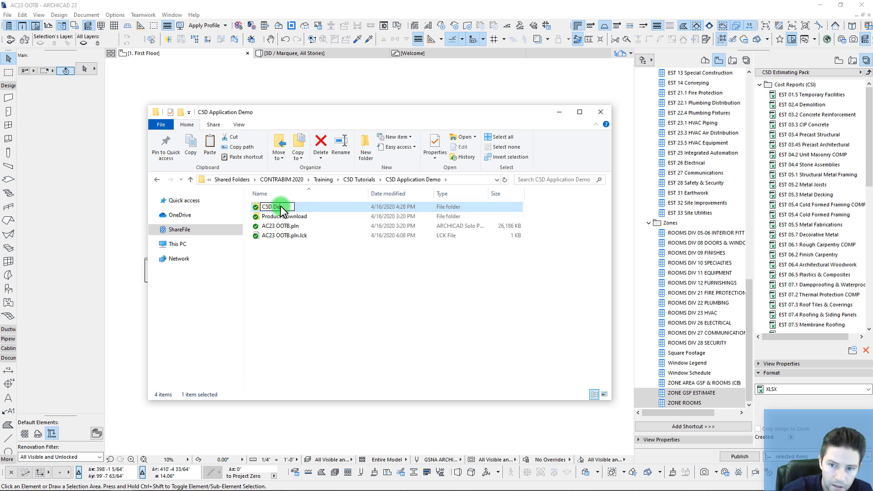
type("mo Estimate")
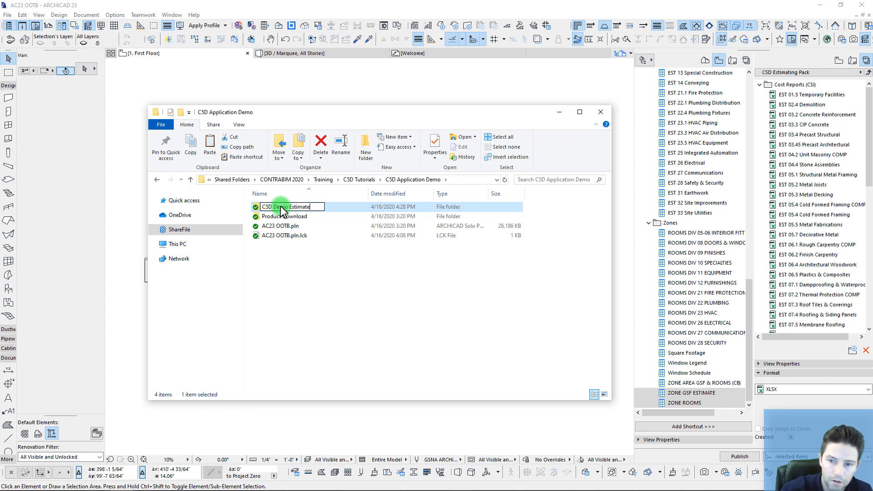
left_click(297, 282)
double_click(279, 208)
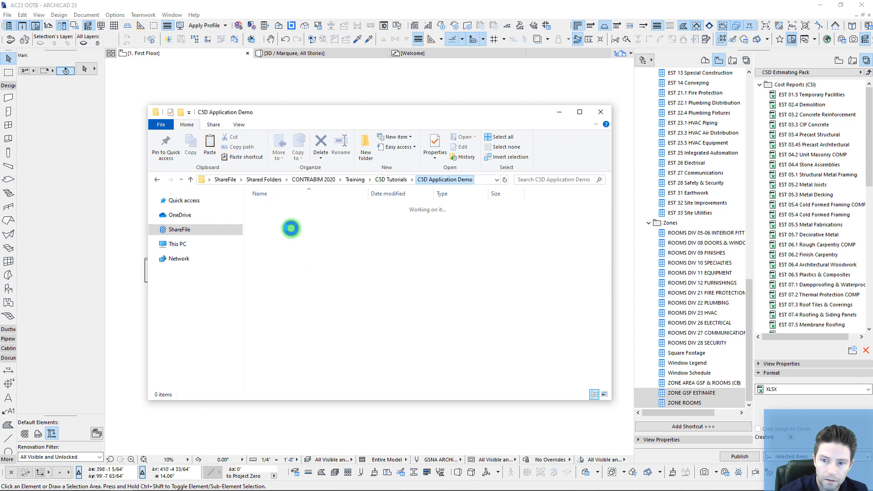
double_click(279, 210)
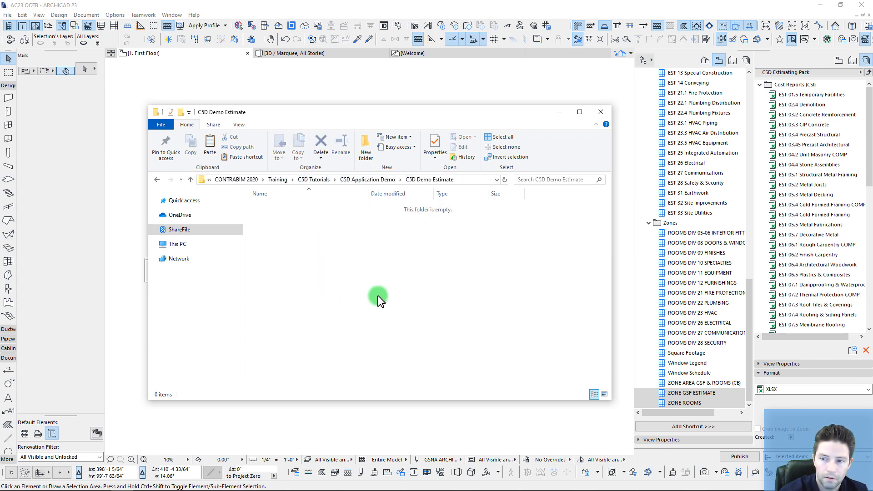
left_click(367, 179)
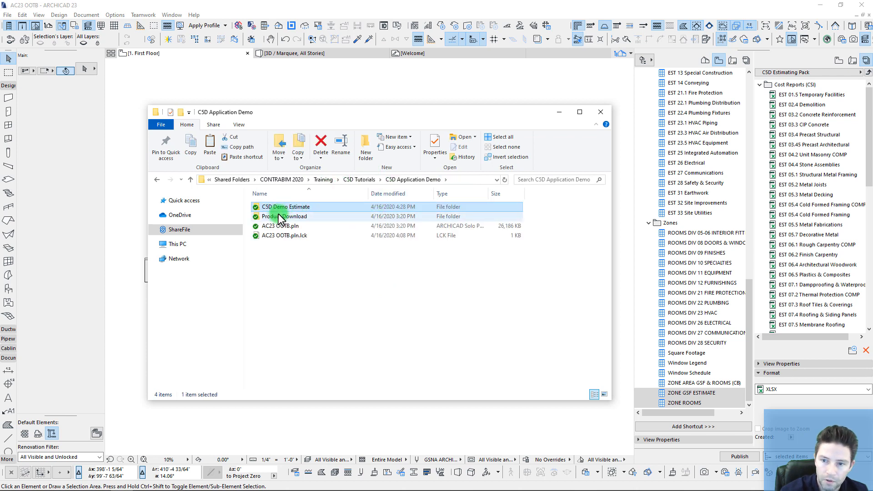
Step: Copy the Cost Reports (CSI) folder and both estimate workbooks from Estimate Template (New) into C5D Demo Estimate
double_click(278, 217)
left_click(284, 208)
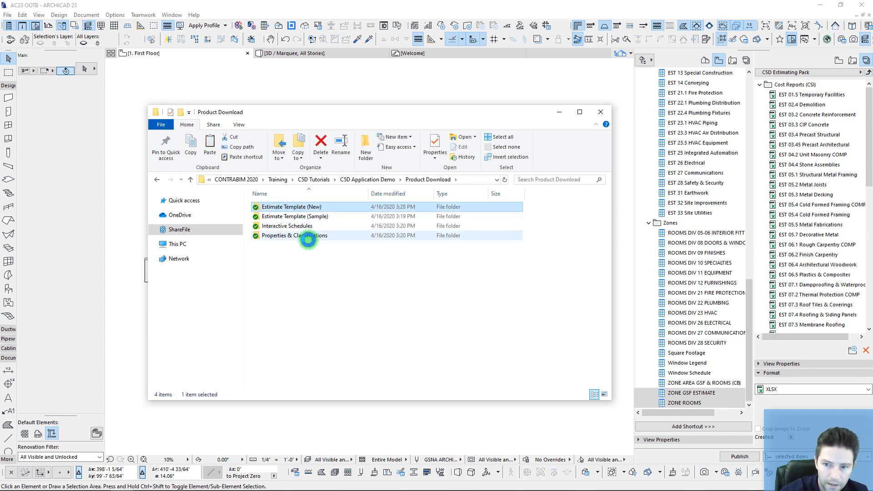
key("Return")
left_click(277, 209)
left_click(280, 228, "shift")
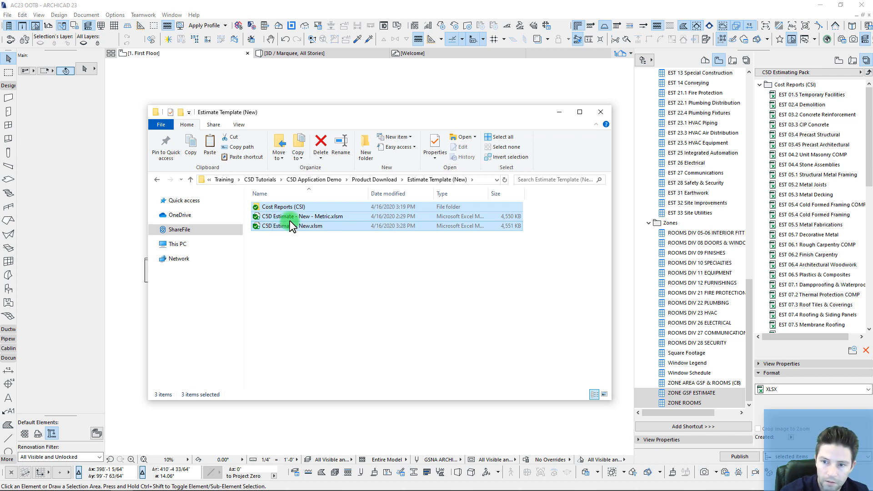
left_click(384, 179)
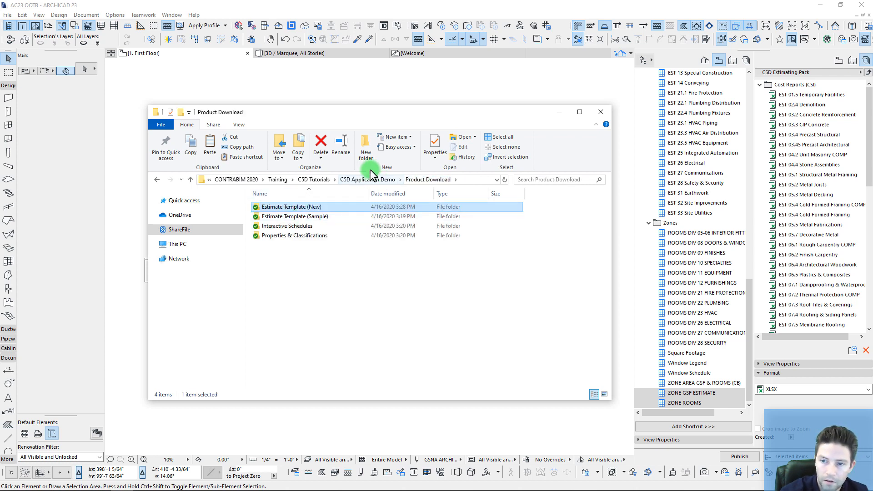
left_click(364, 179)
double_click(278, 206)
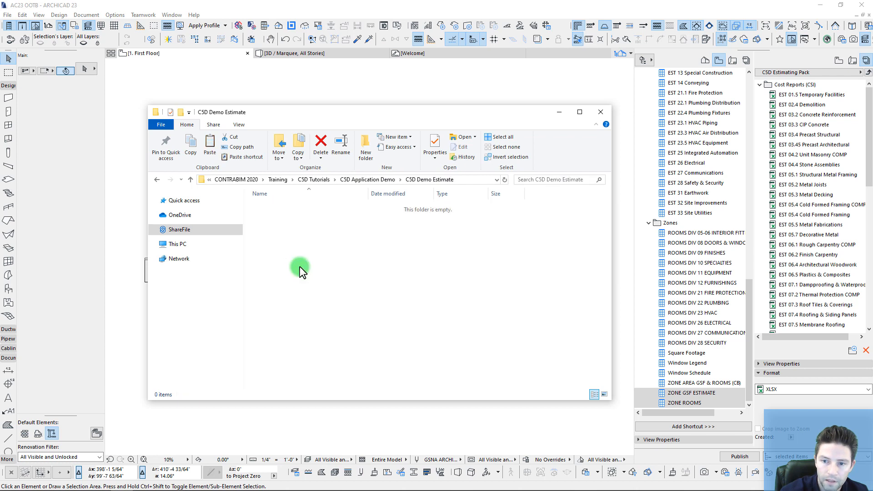
key("ctrl+v")
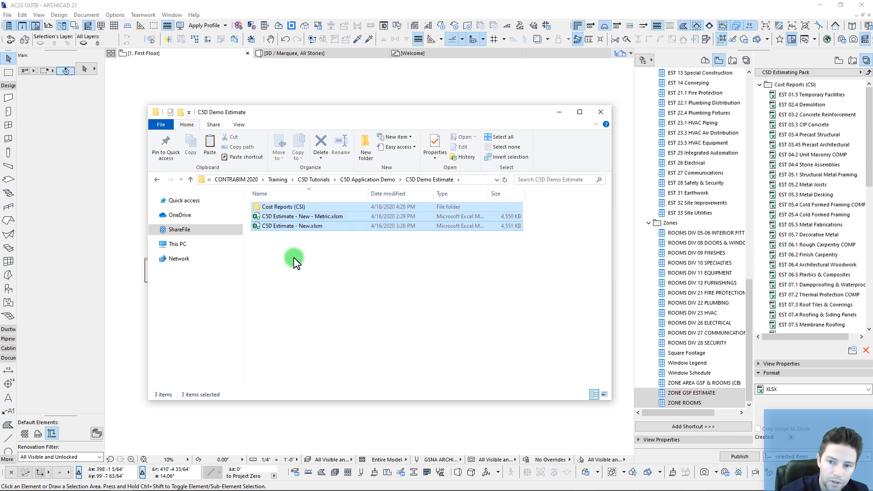
left_click(318, 281)
Step: Delete the metric workbook, rename the other to C5D Demo Estimate.xlsm and open it in Excel
left_click(308, 217)
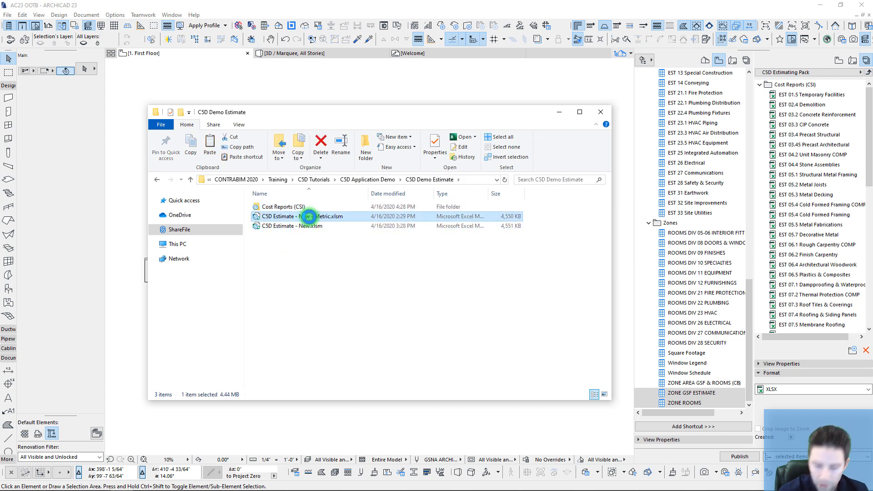
key("Delete")
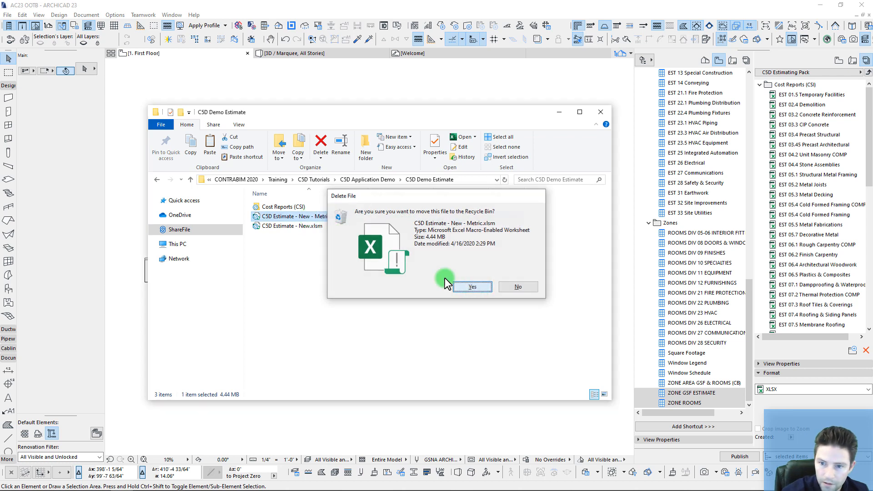
left_click(507, 287)
left_click(296, 216)
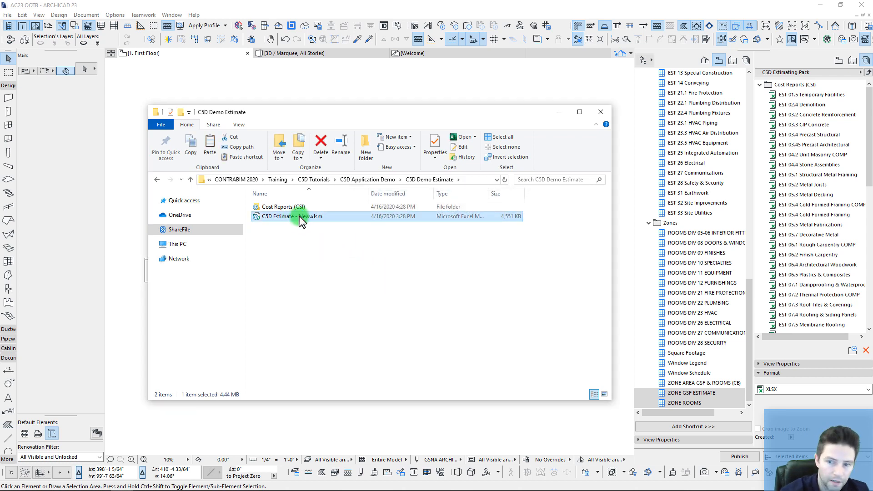
left_click(302, 215)
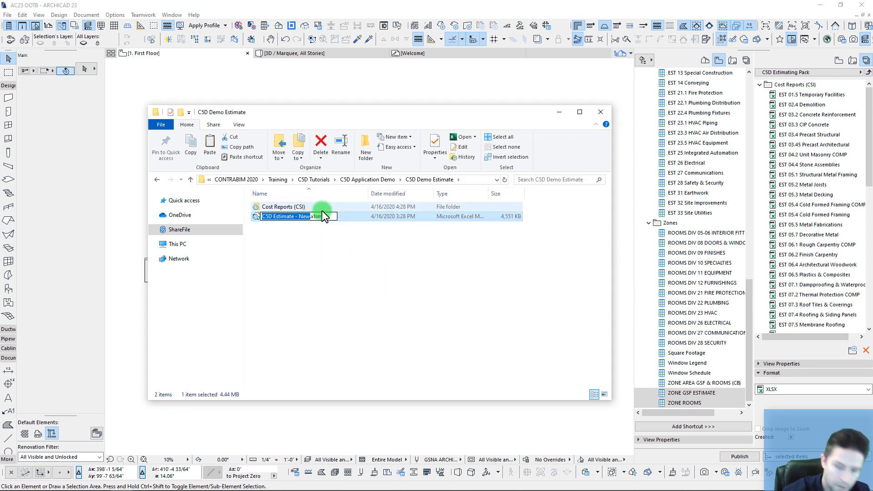
type("C5D Demo")
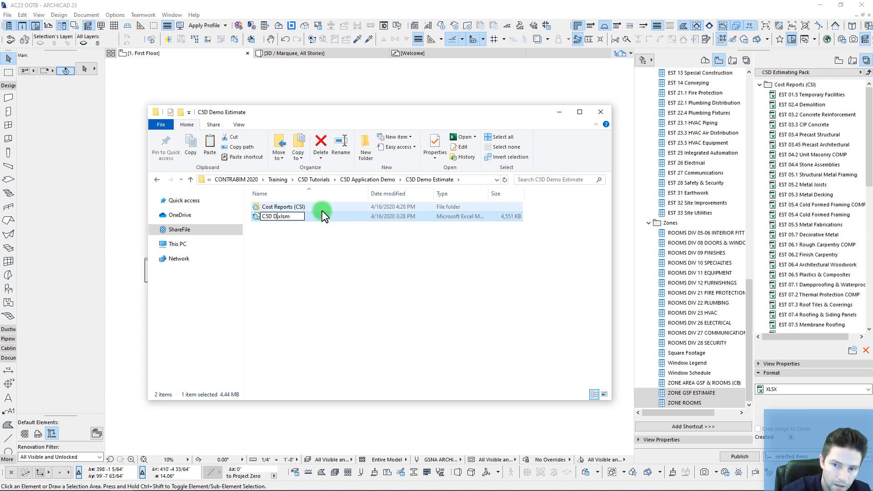
type(" Estimate")
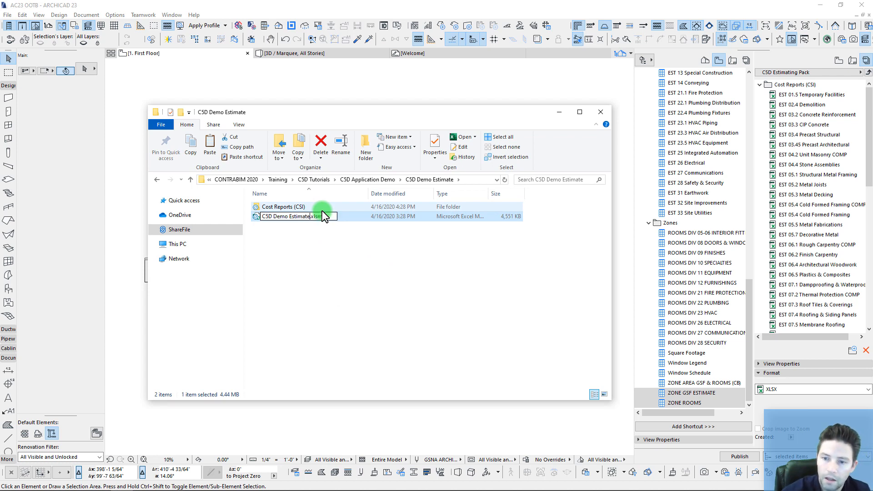
left_click(371, 261)
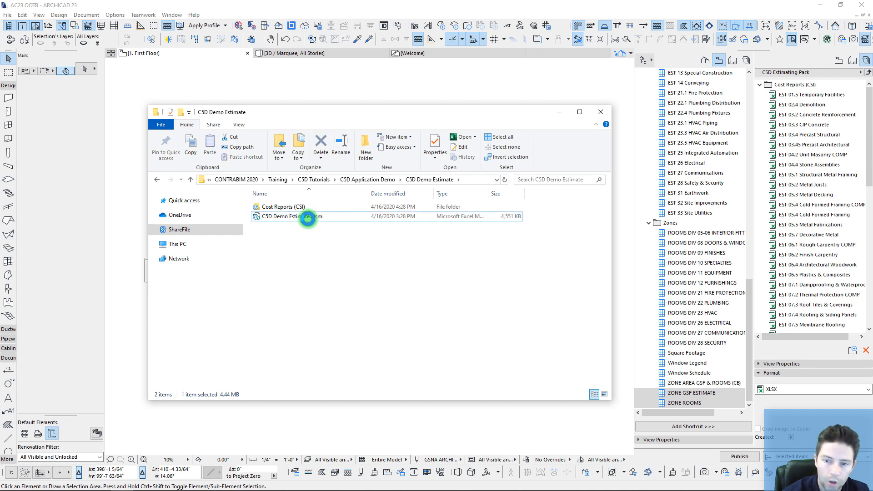
double_click(282, 217)
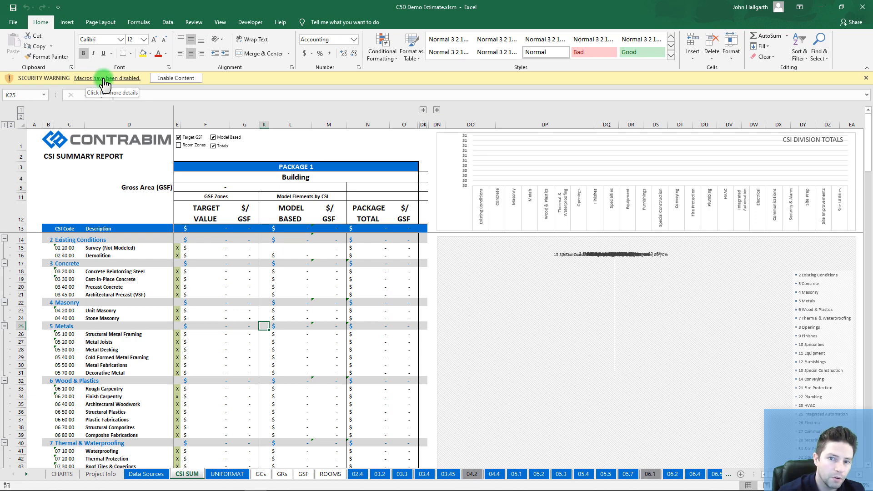
Step: Enable the C5D Demo Estimate workbook's content and show the Data Sources sheet
left_click(176, 78)
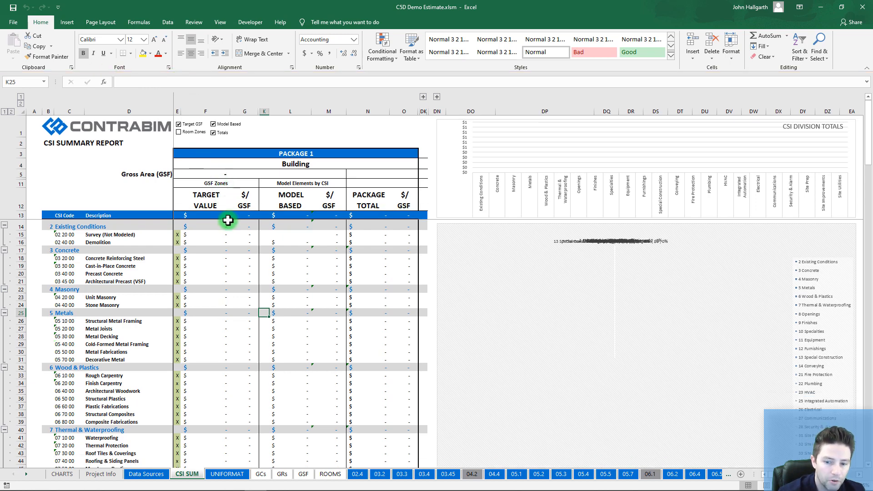
left_click(147, 474)
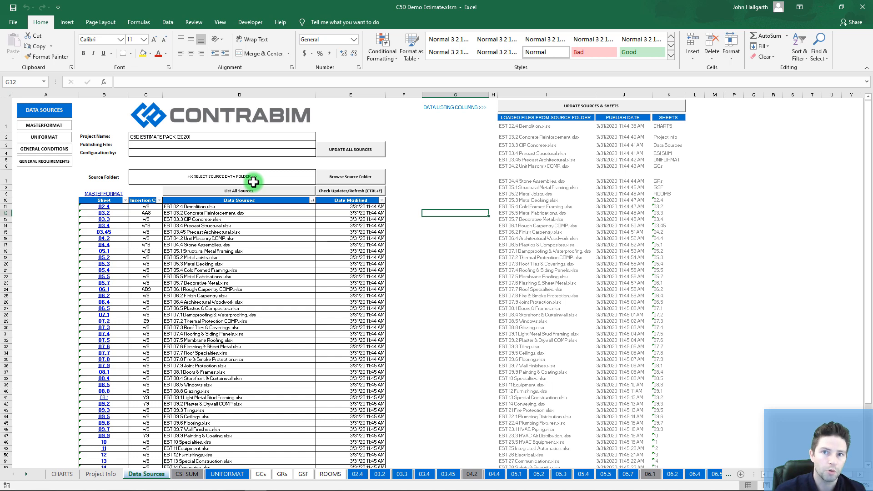
Step: Set the Source Folder to C5D Demo Estimate\Cost Reports (CSI) and verify the path in C7
left_click(359, 178)
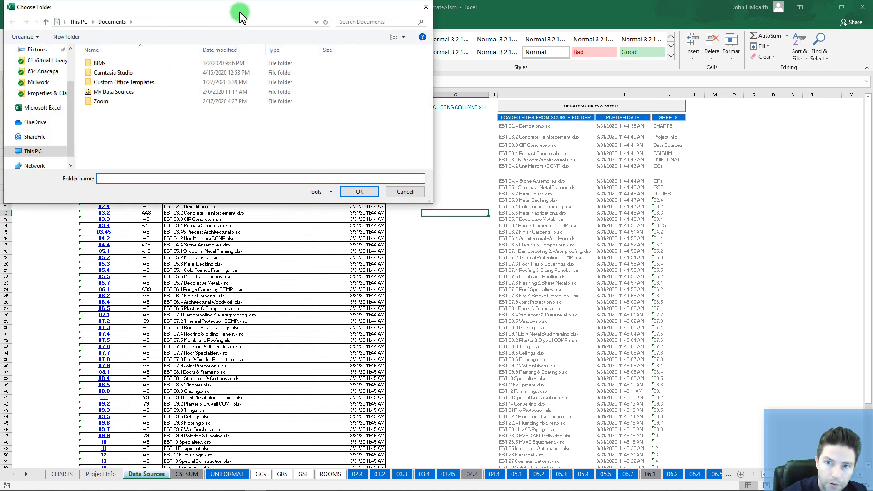
left_click_drag(237, 16, 286, 78)
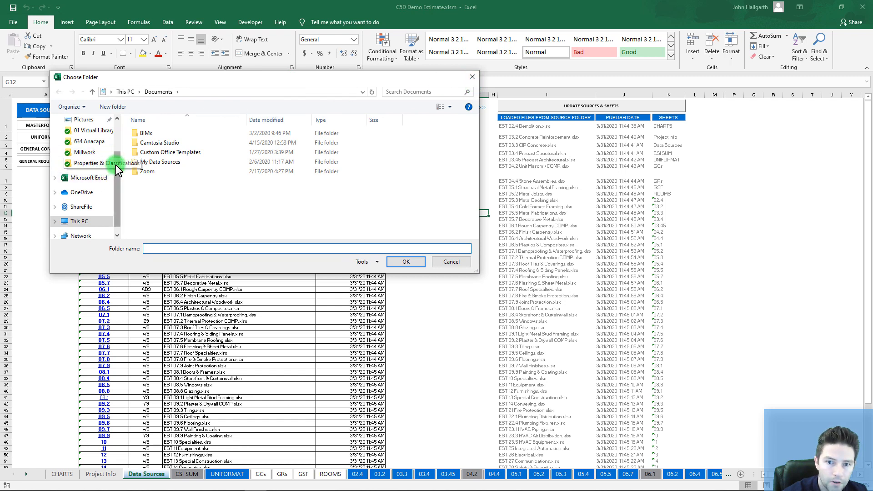
scroll(109, 182, "up", 2)
left_click(92, 198)
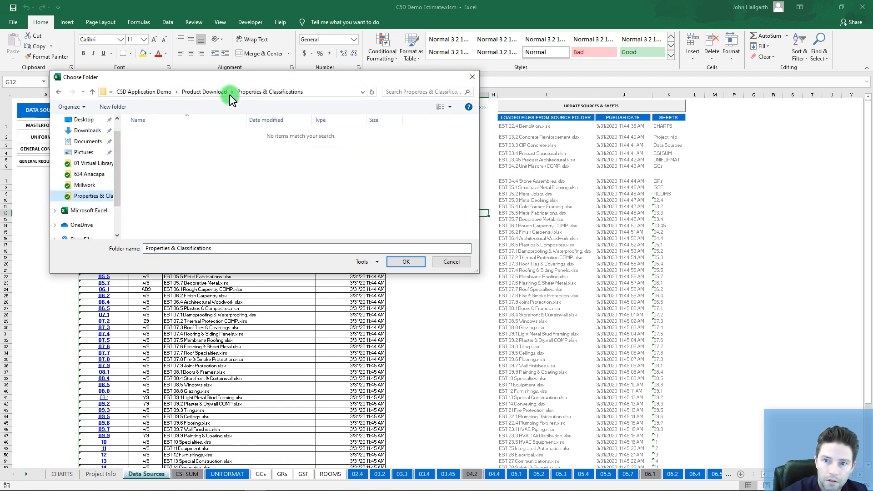
left_click(152, 92)
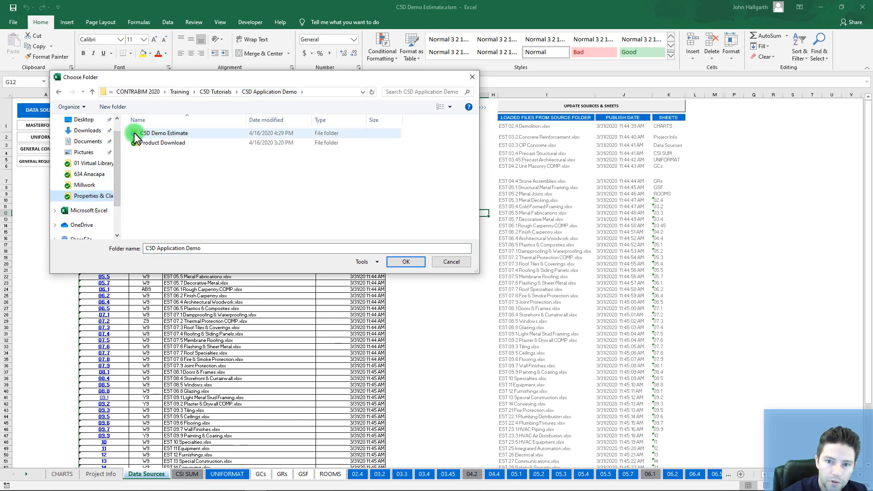
double_click(151, 134)
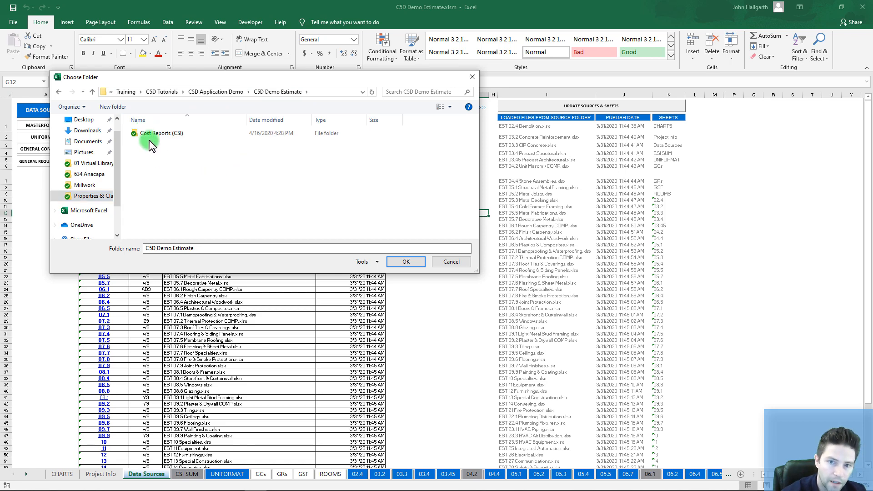
left_click(135, 132)
left_click(395, 260)
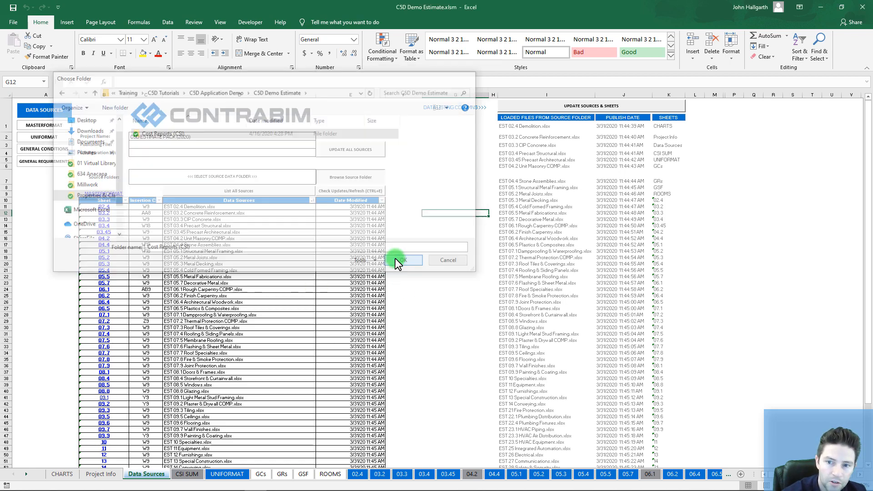
scroll(133, 193, "up", 5, "ctrl")
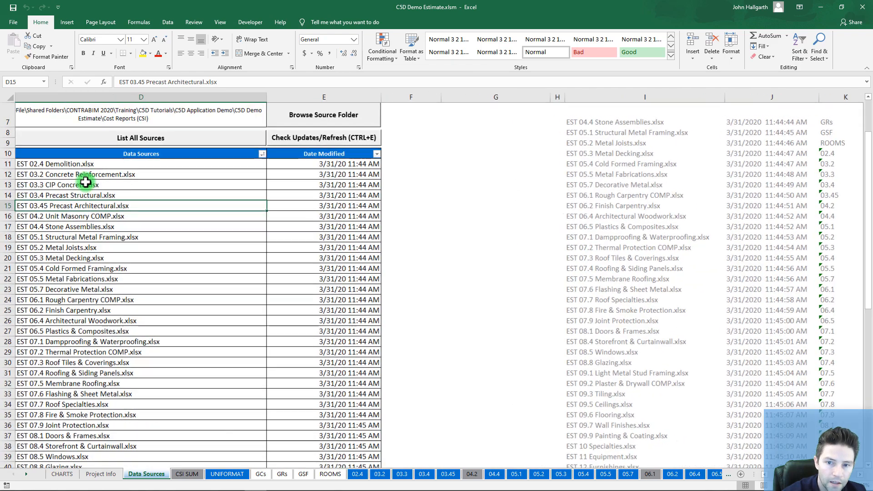
scroll(462, 370, "left", 3)
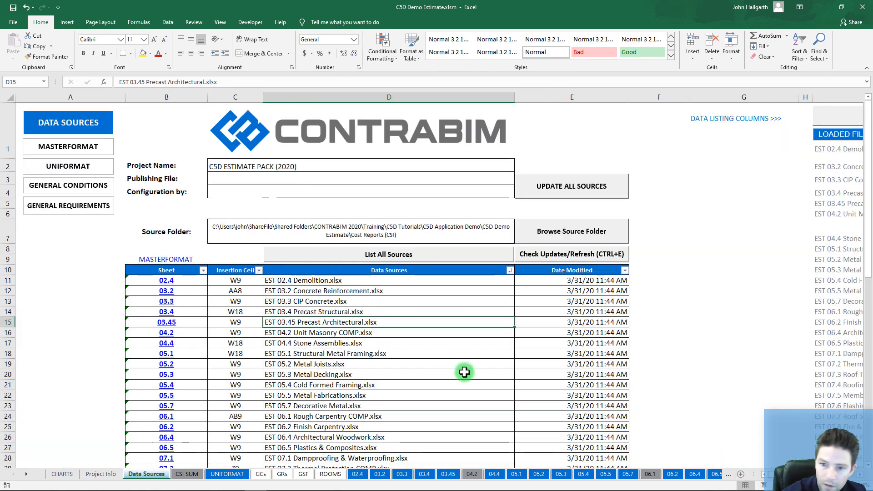
left_click(341, 229)
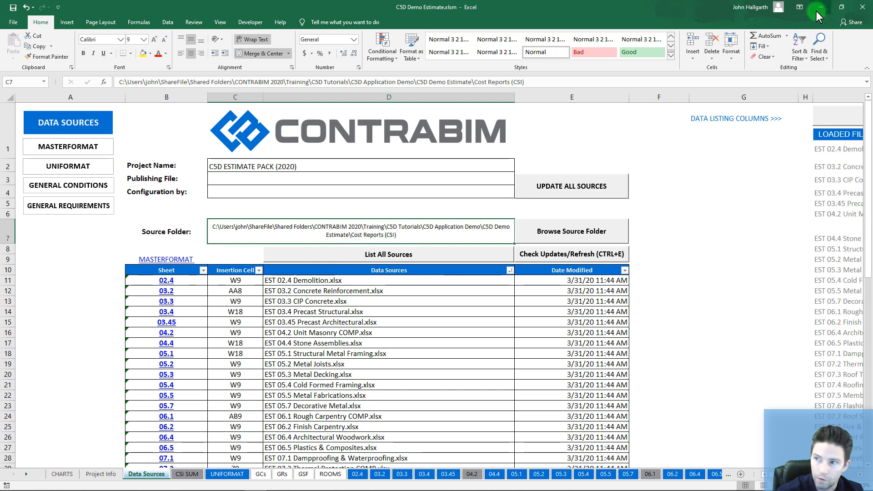
double_click(626, 4)
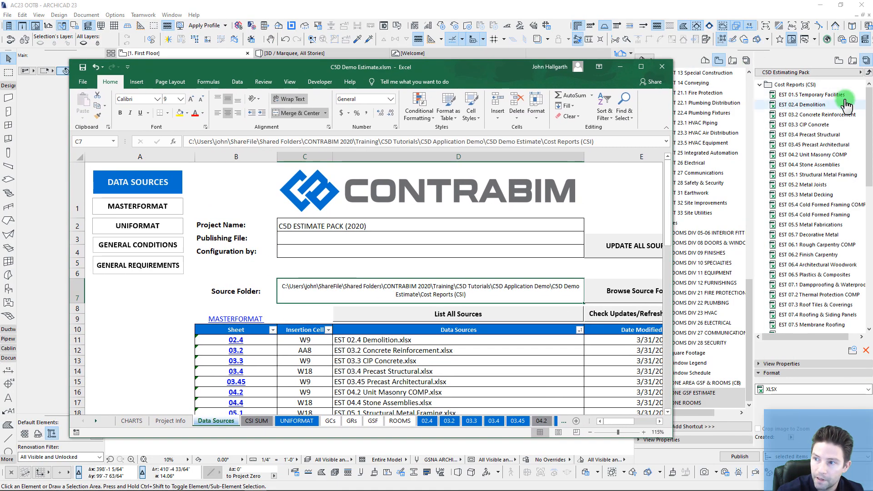
Step: Open the Publishing Properties of the Cost Reports (CSI) publisher set
left_click(787, 86)
right_click(789, 88)
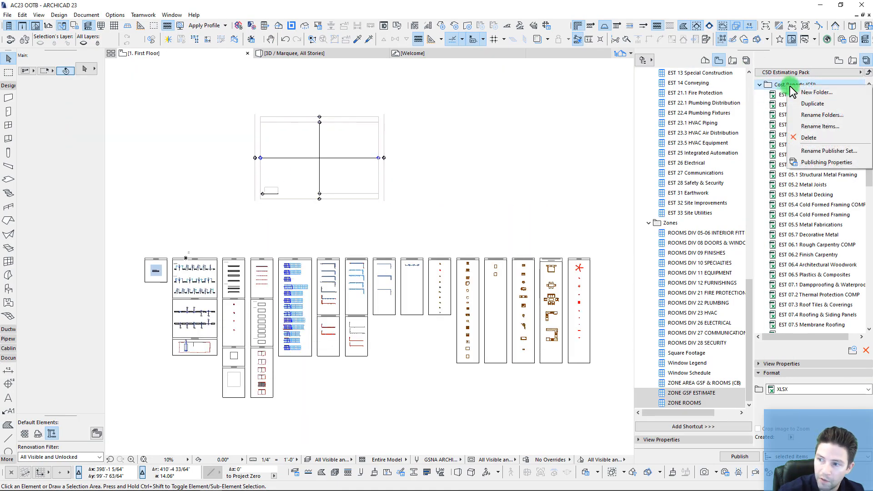
left_click(804, 155)
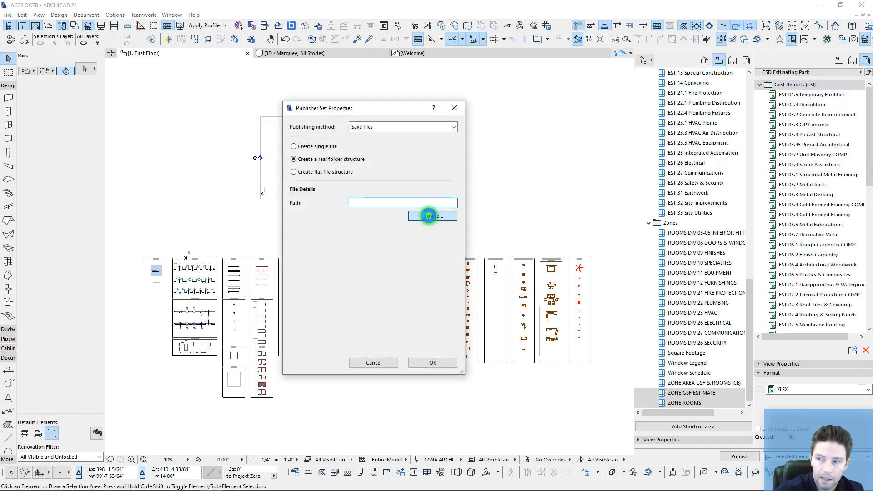
left_click(428, 216)
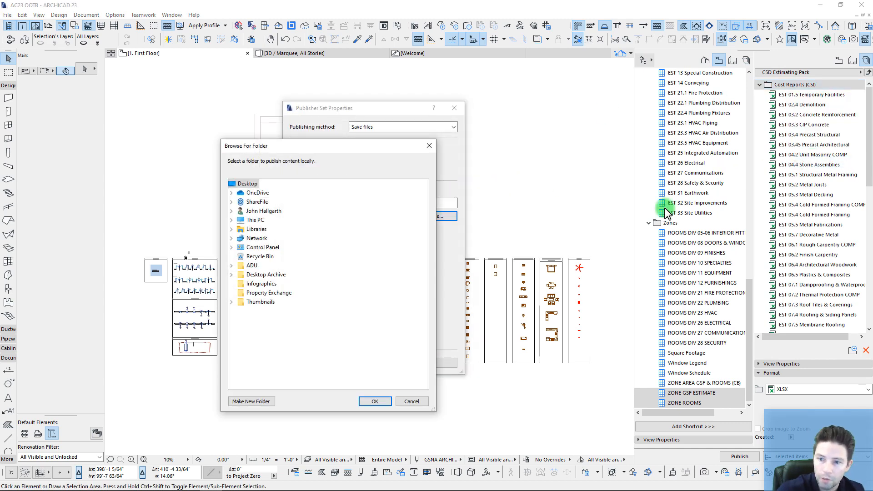
Step: Choose ShareFile > ... > C5D Application Demo > C5D Demo Estimate as the publish location and save
left_click(232, 202)
left_click(240, 229)
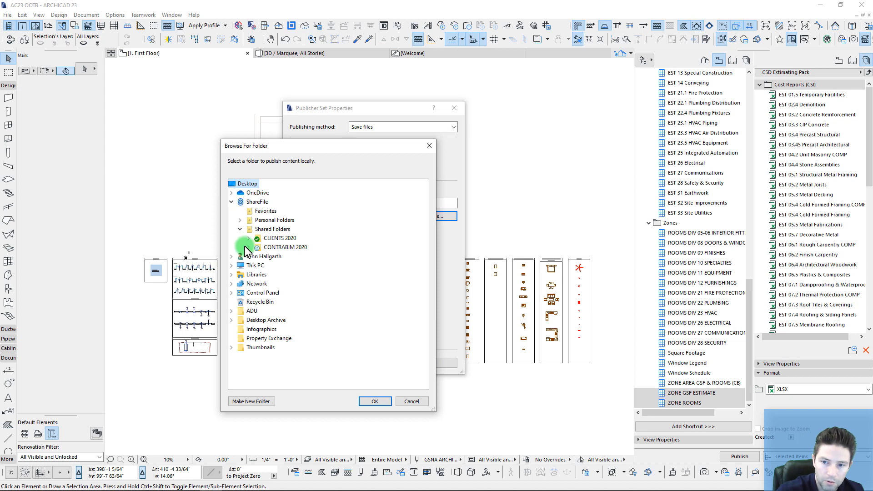
left_click(248, 247)
left_click(257, 265)
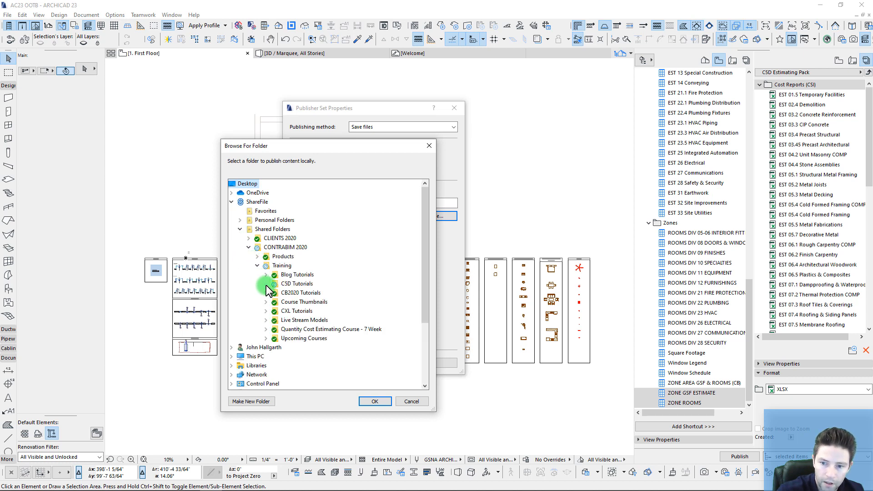
left_click(266, 284)
left_click(274, 292)
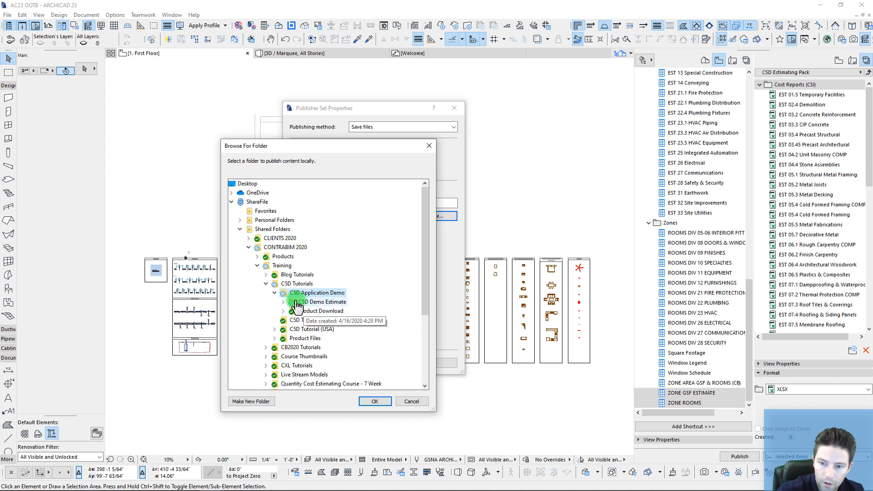
left_click(295, 303)
double_click(319, 302)
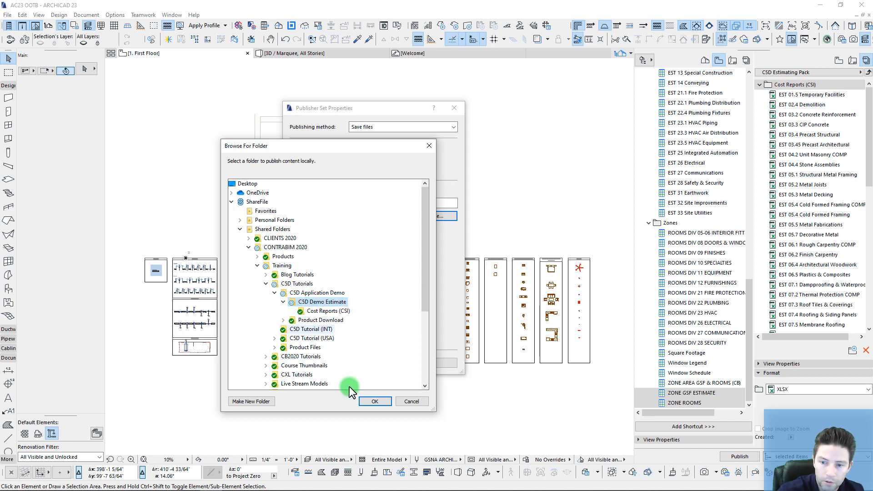
left_click(375, 401)
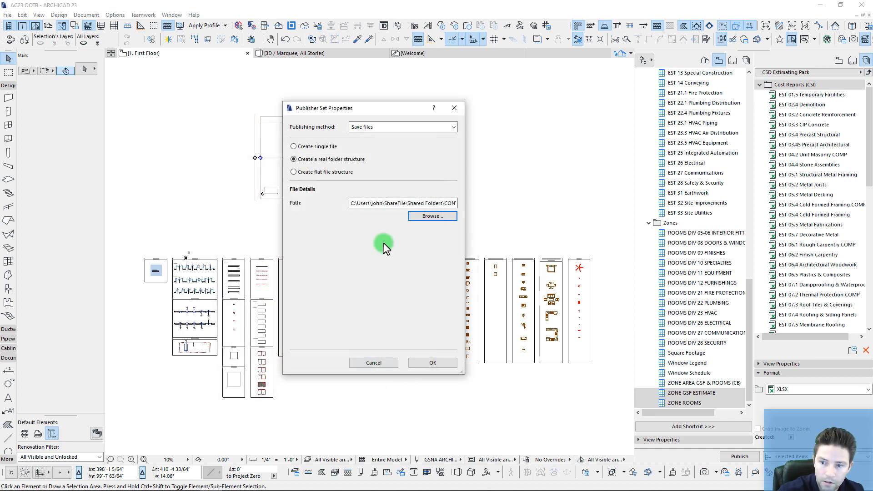
left_click(443, 367)
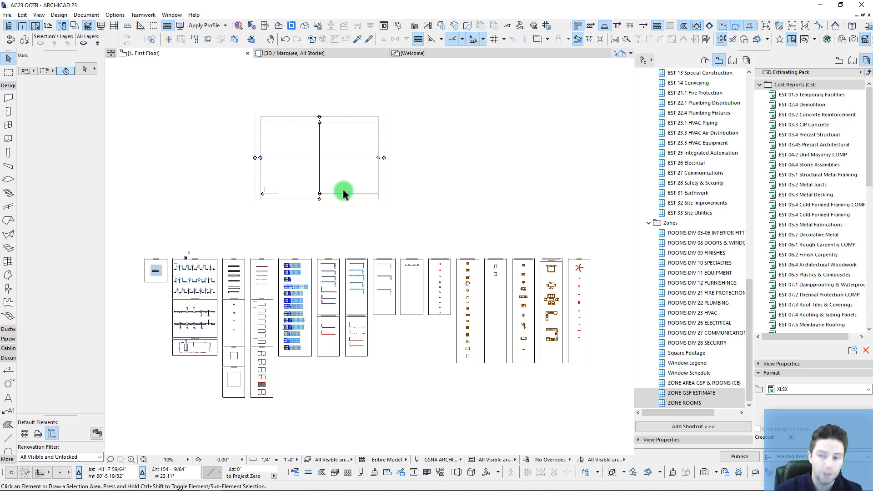
Step: Marquee-select all ten lamps in the LAMPS column of the floor plan
middle_click_drag(565, 280, 552, 208)
scroll(284, 258, "up", 2)
middle_click_drag(272, 228, 234, 267)
scroll(212, 243, "down", 4)
scroll(412, 248, "up", 7)
middle_click_drag(416, 240, 293, 192)
scroll(343, 109, "up", 2)
middle_click_drag(351, 132, 341, 118)
left_click_drag(323, 91, 370, 321)
Step: Show the selected lamps' ID and Properties list with the Cost Estimate groups
scroll(368, 282, "down", 2)
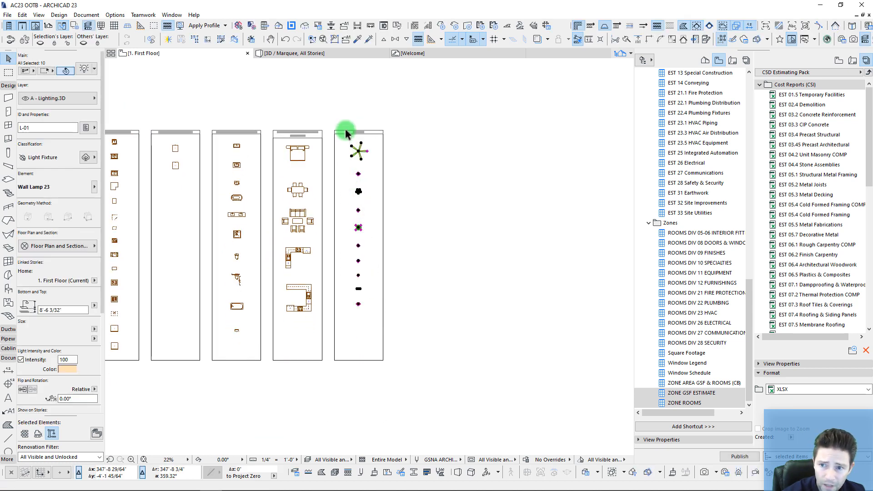
scroll(349, 150, "up", 6)
middle_click_drag(351, 165, 397, 210)
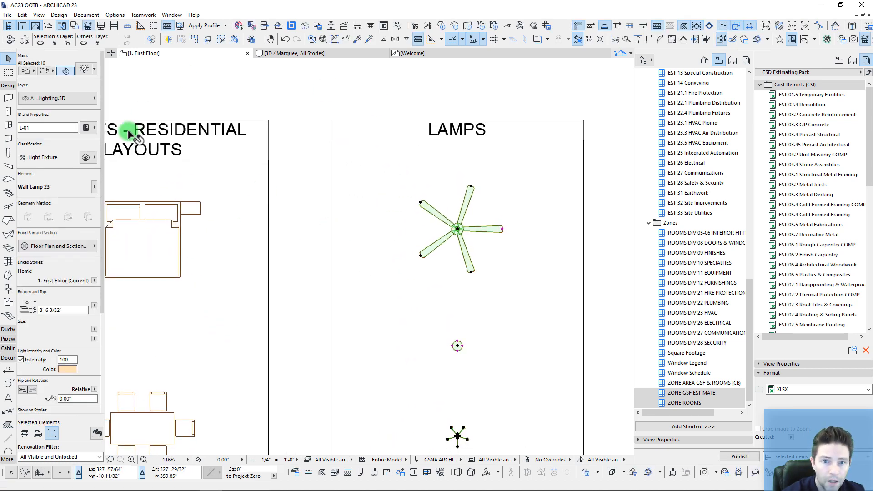
left_click(90, 130)
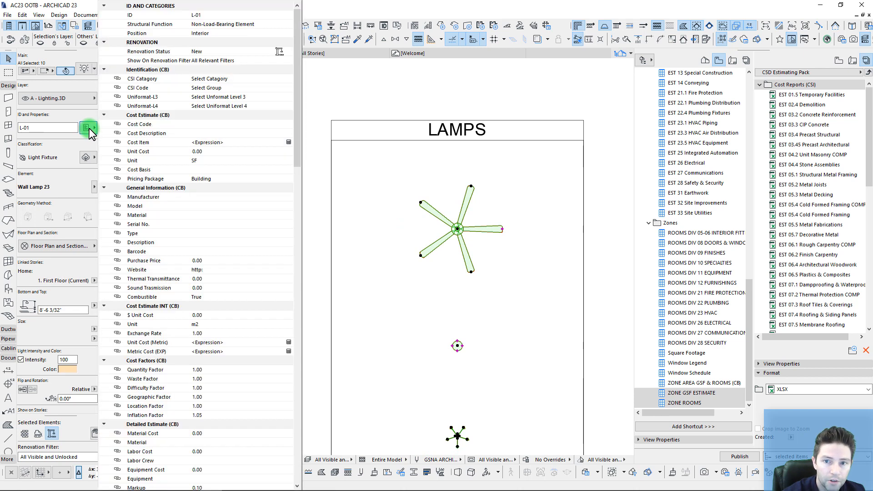
Step: Set the lamps' CSI category to 26 ELECTRICAL and CSI code to 26 50 00 Lighting
left_click(289, 79)
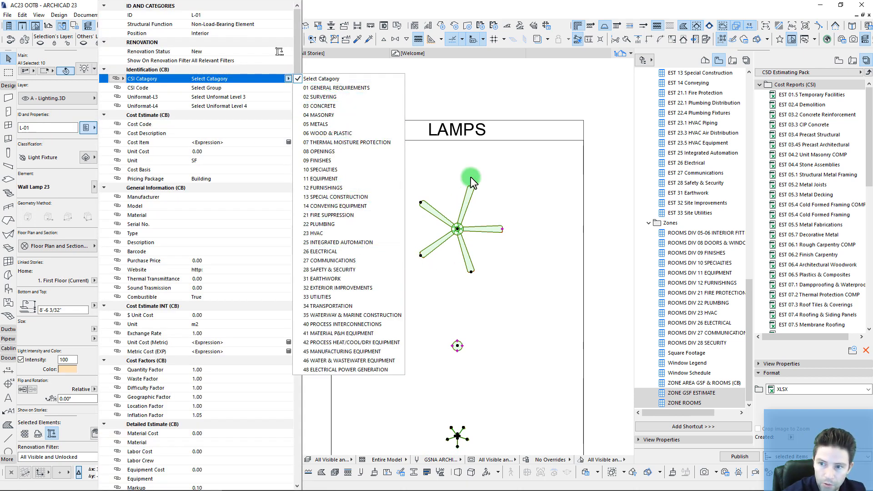
left_click(326, 254)
left_click(288, 88)
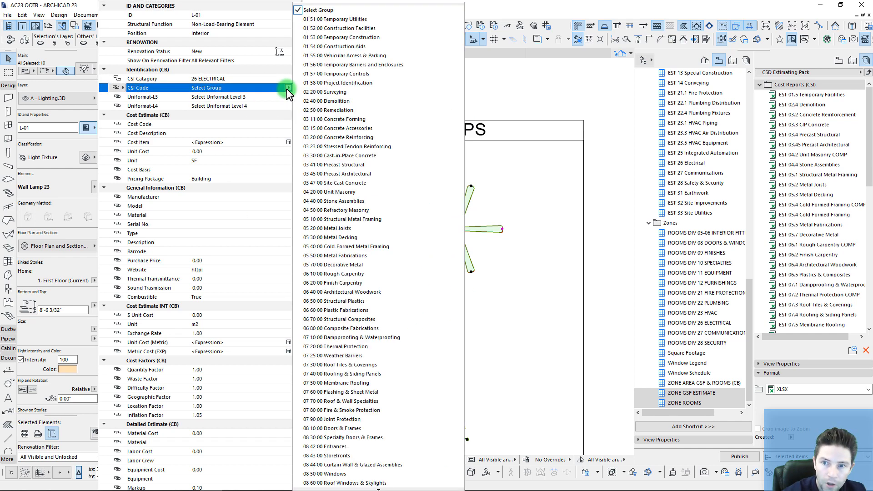
mouse_move(357, 490)
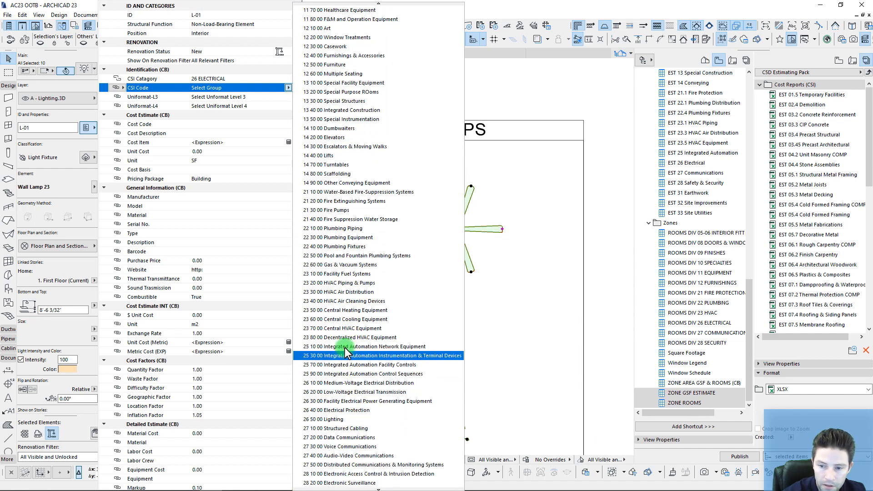
left_click(346, 419)
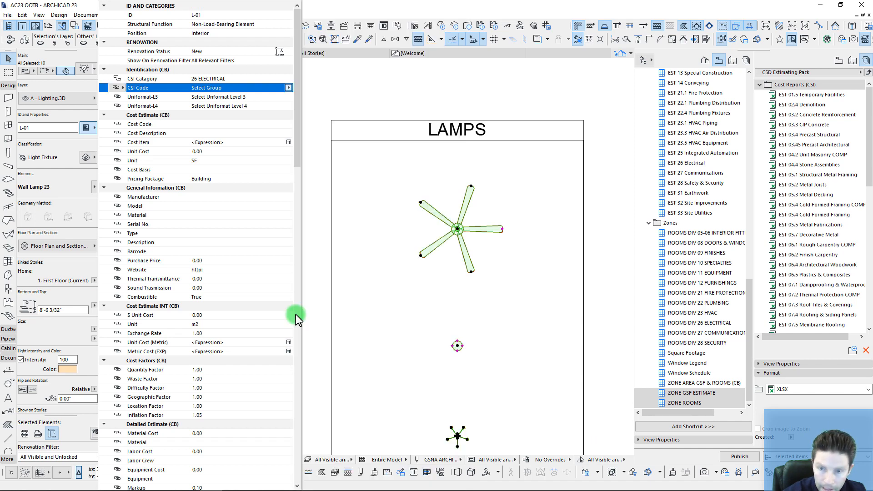
Step: Set Uniformat-L3 to D5020 Lighting & Branch Wiring and Uniformat-L4 to D5022 Lighting Equipment
left_click(275, 97)
left_click(288, 97)
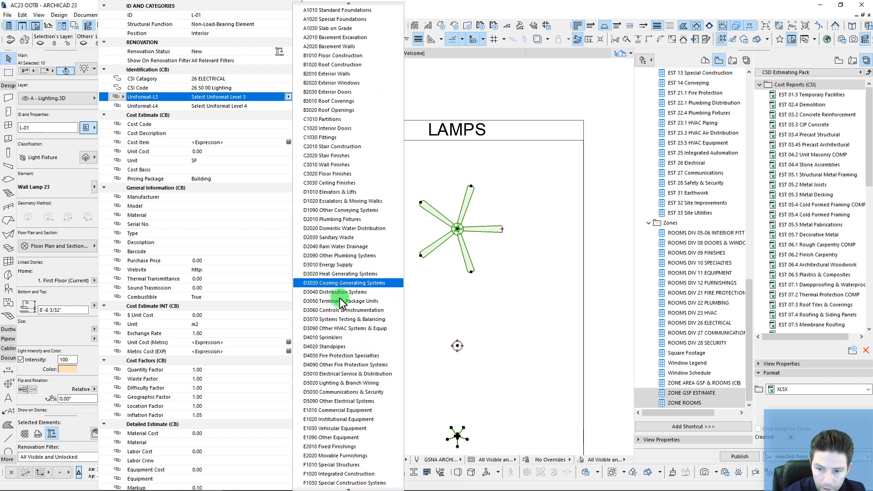
left_click(340, 383)
left_click(289, 106)
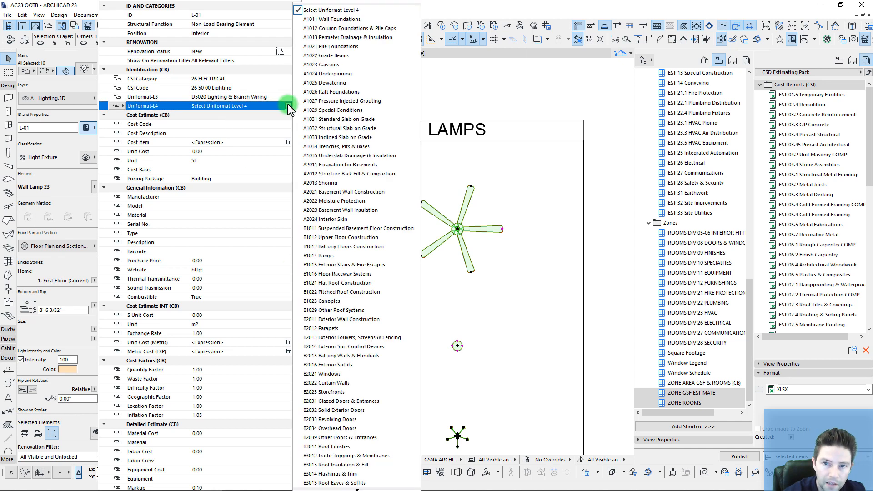
mouse_move(327, 490)
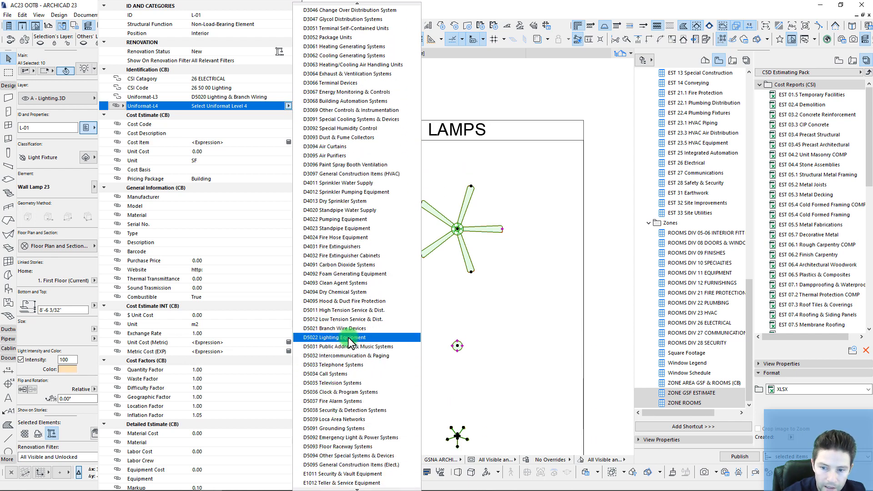
left_click(348, 338)
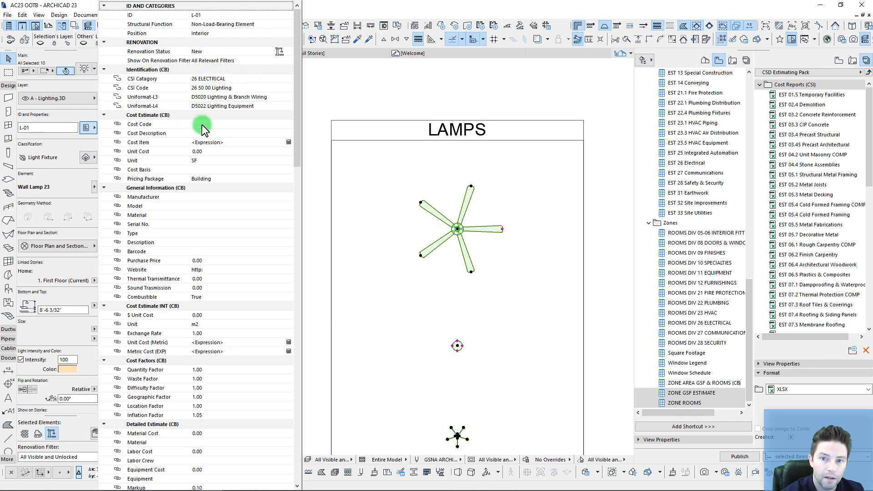
left_click(393, 222)
scroll(432, 239, "down", 6)
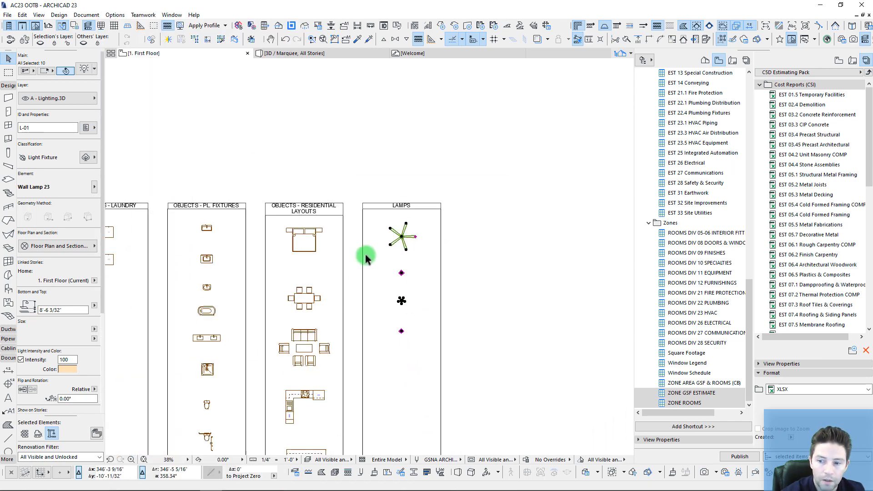
Step: Deselect the lamps and open the EST 26 Electrical schedule from the CSI Estimating Pack
scroll(414, 230, "up", 3)
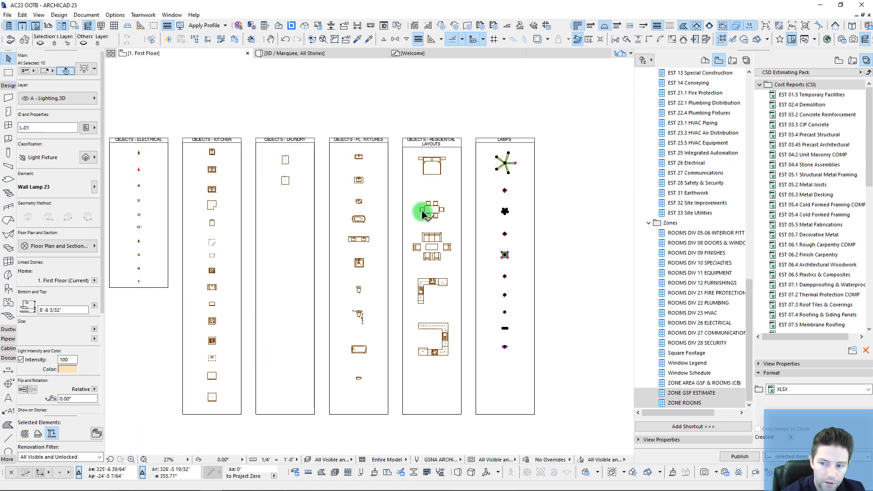
key("Escape")
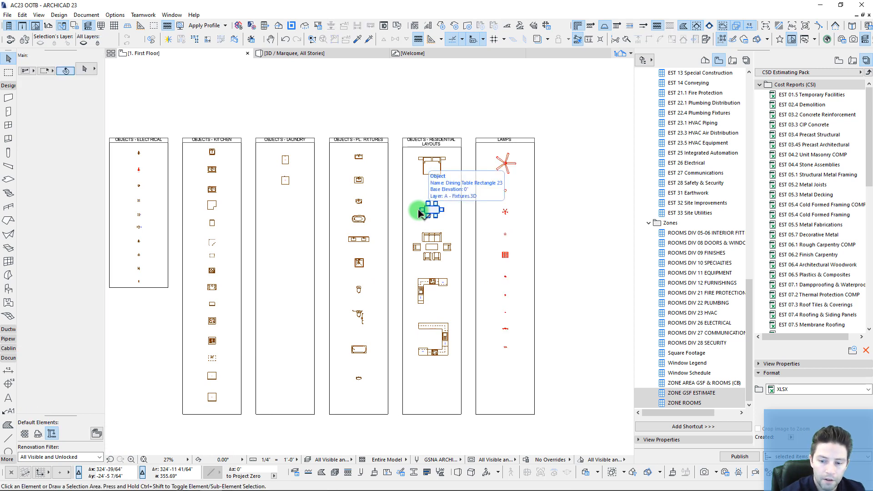
mouse_move(209, 488)
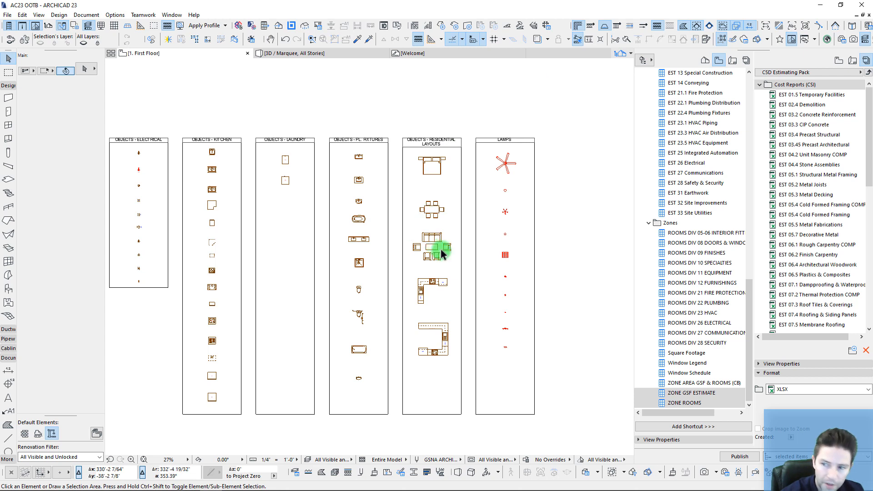
scroll(814, 273, "down", 10)
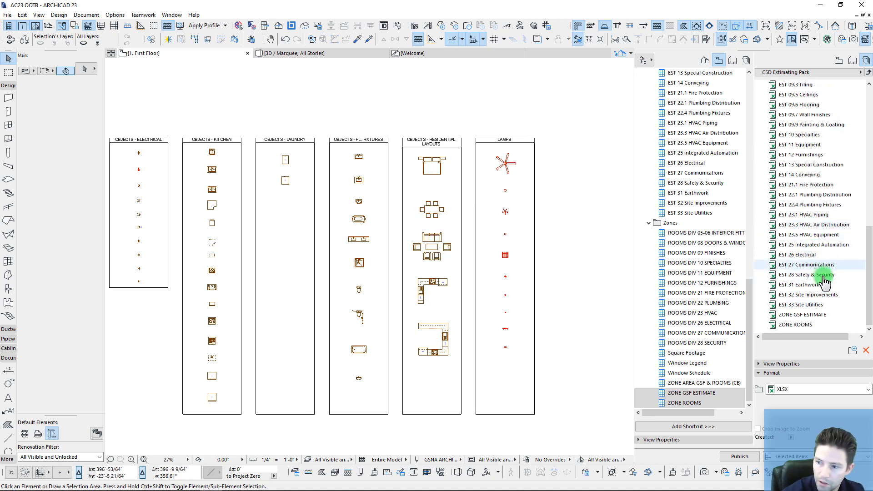
left_click(800, 258)
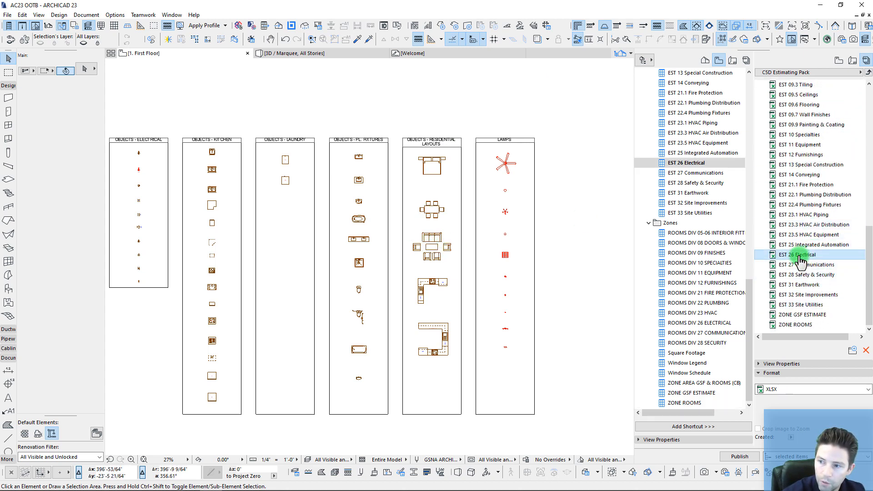
double_click(801, 257)
Step: Review the schedule's lamp rows and Cost Code column, then bring the C5D Demo Estimate forward
left_click(406, 190)
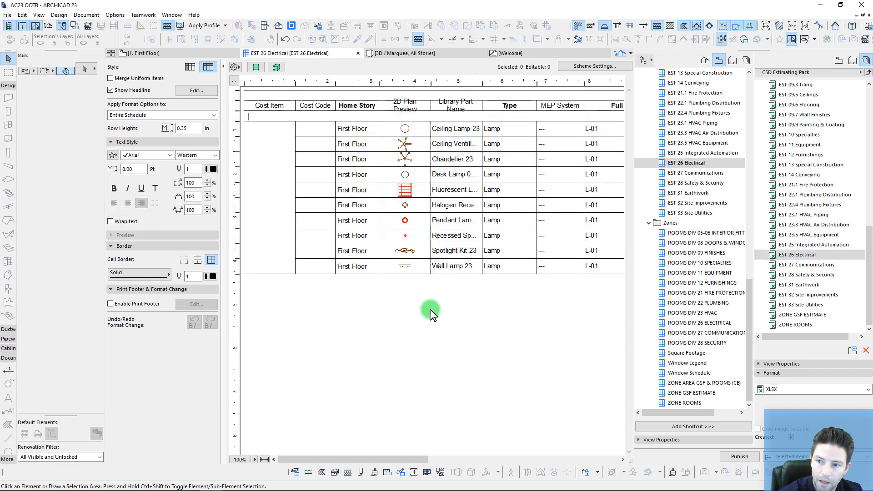
left_click_drag(360, 460, 284, 227)
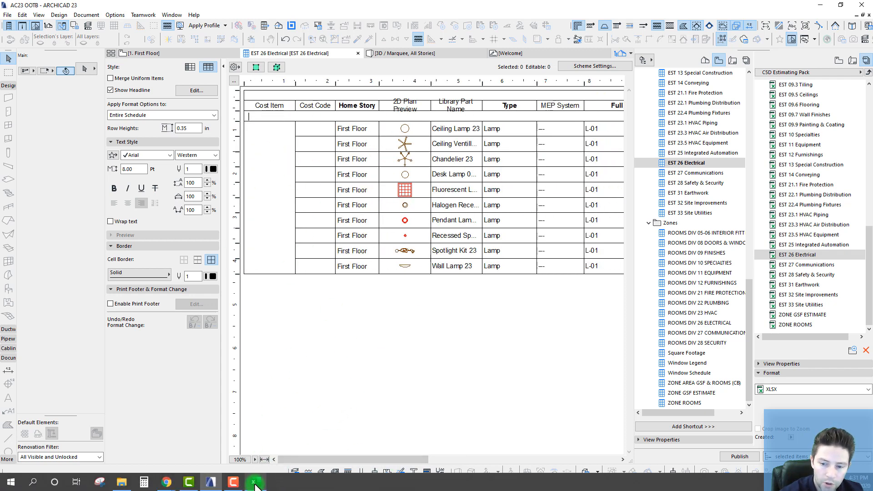
mouse_move(255, 482)
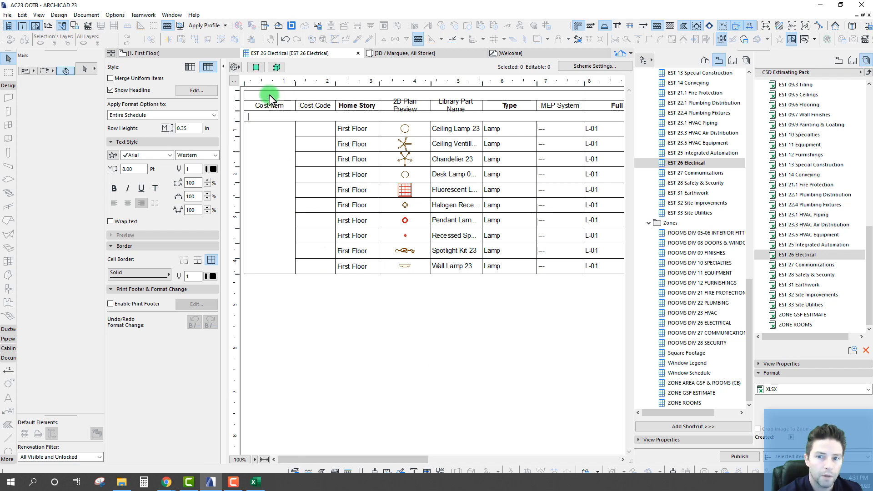
left_click(258, 114)
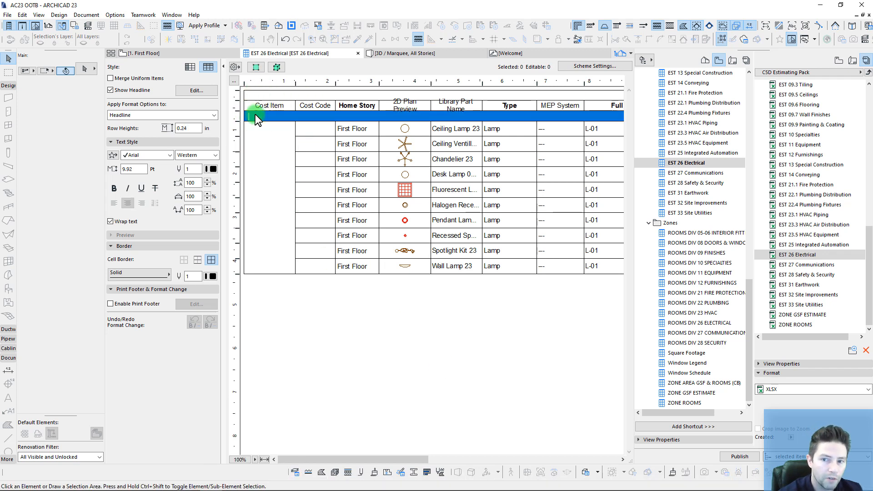
left_click(316, 133)
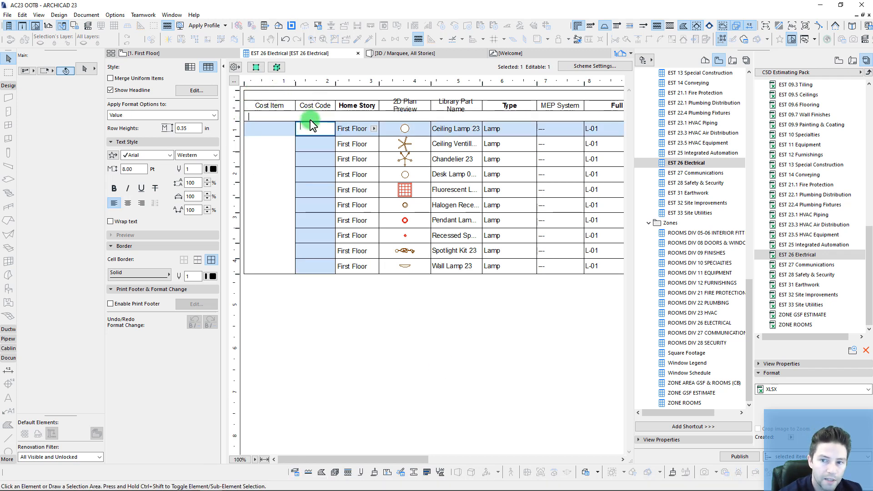
left_click(377, 331)
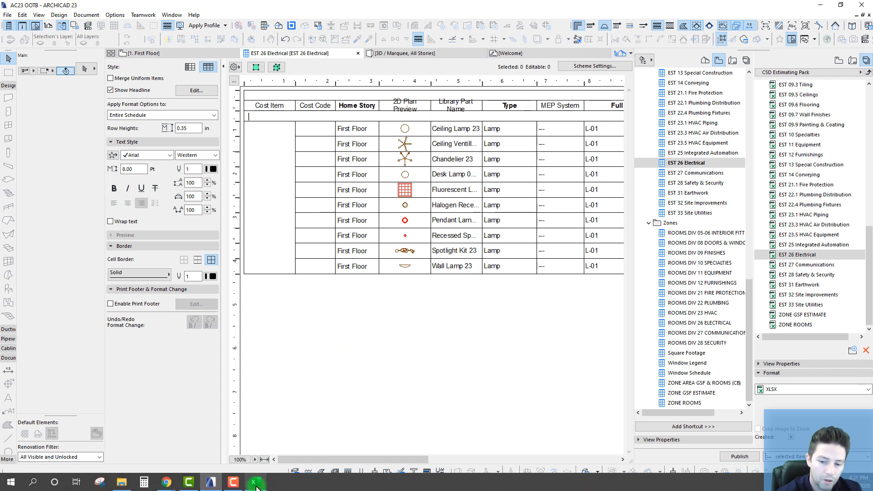
left_click(256, 483)
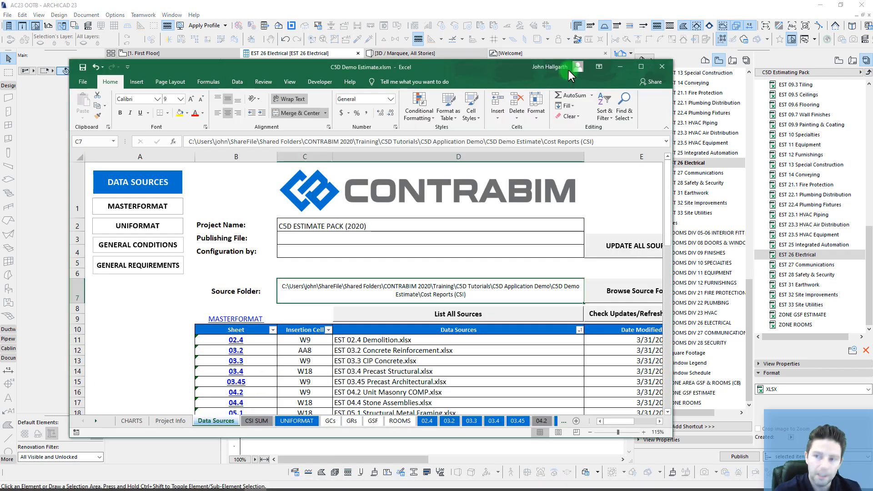
Step: Maximize Excel and expand D50 Electrical and D5020 Lighting on the UNIFORMAT sheet
left_click(641, 67)
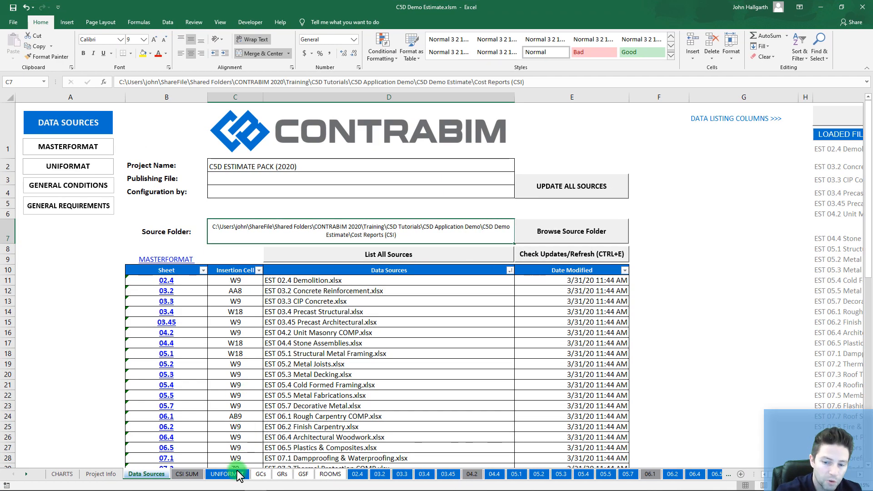
left_click(188, 475)
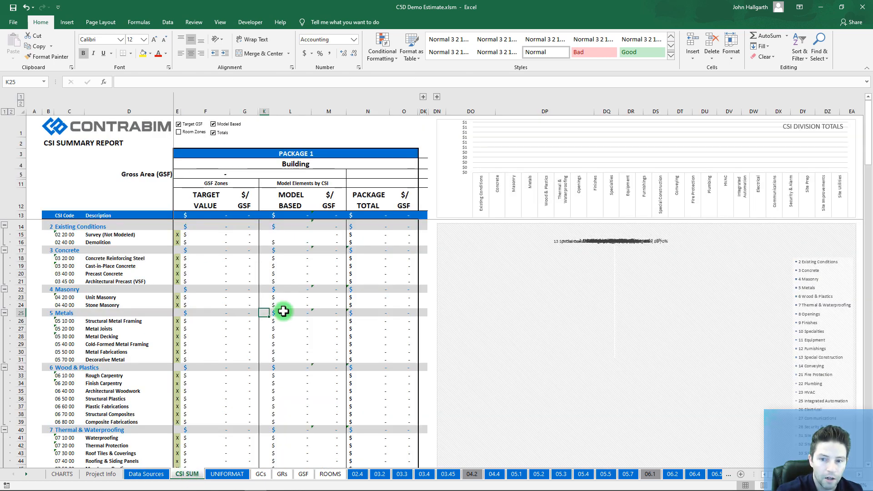
left_click(223, 475)
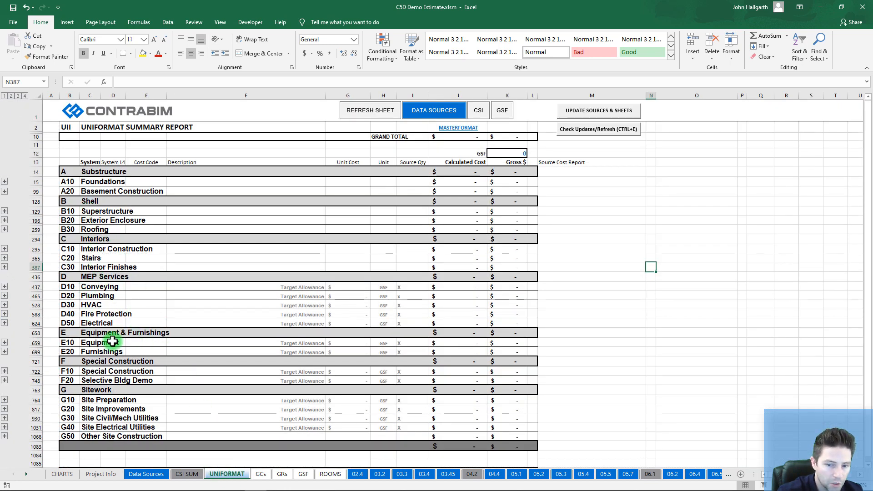
left_click(5, 322)
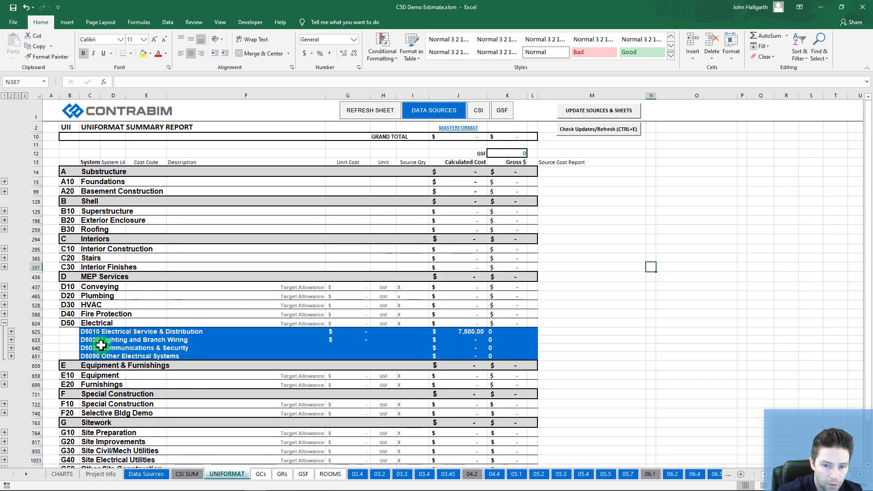
left_click(10, 340)
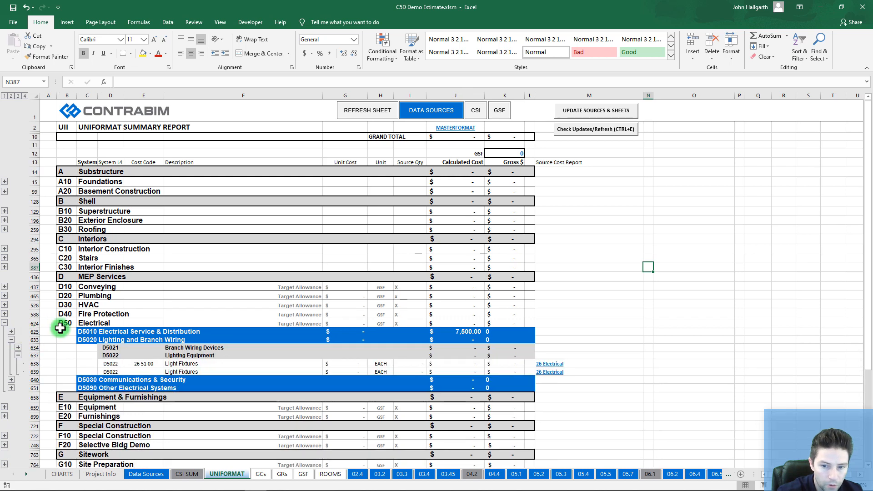
Step: Copy the 26 51 00 cost code from cell E638 and return to Archicad
left_click(188, 364)
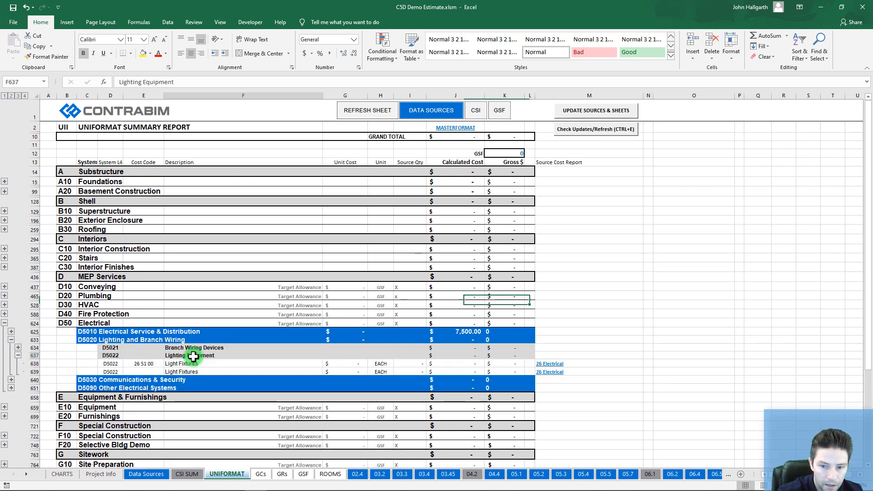
left_click(144, 364)
left_click_drag(152, 82, 92, 87)
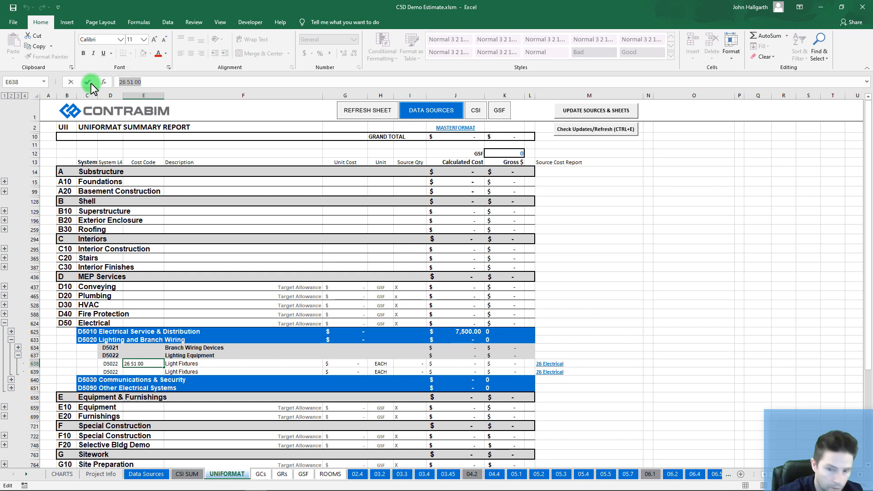
key("ctrl+c")
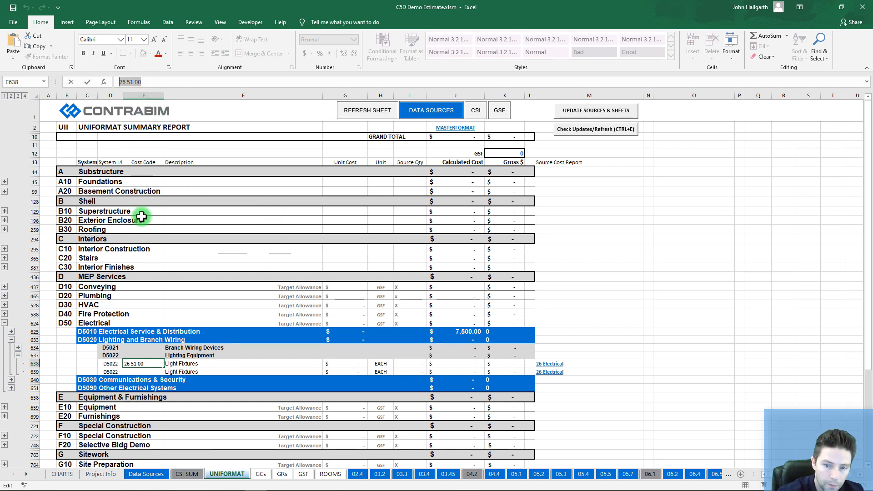
mouse_move(196, 484)
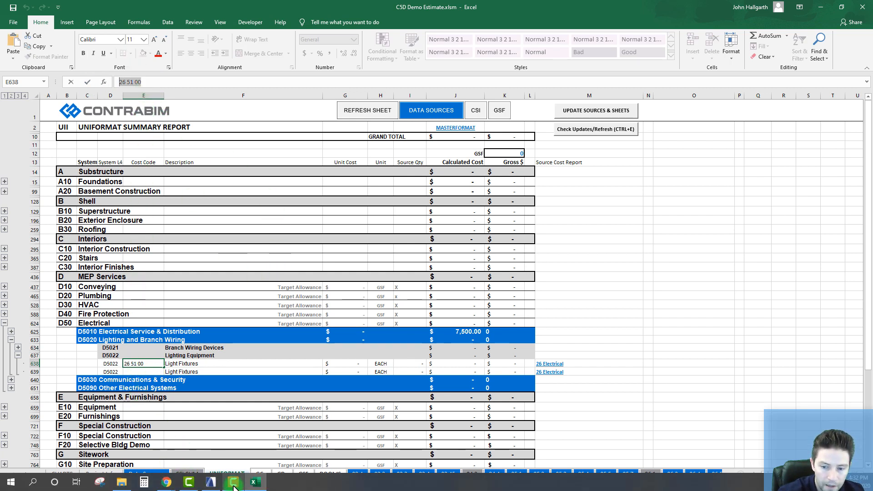
left_click(211, 483)
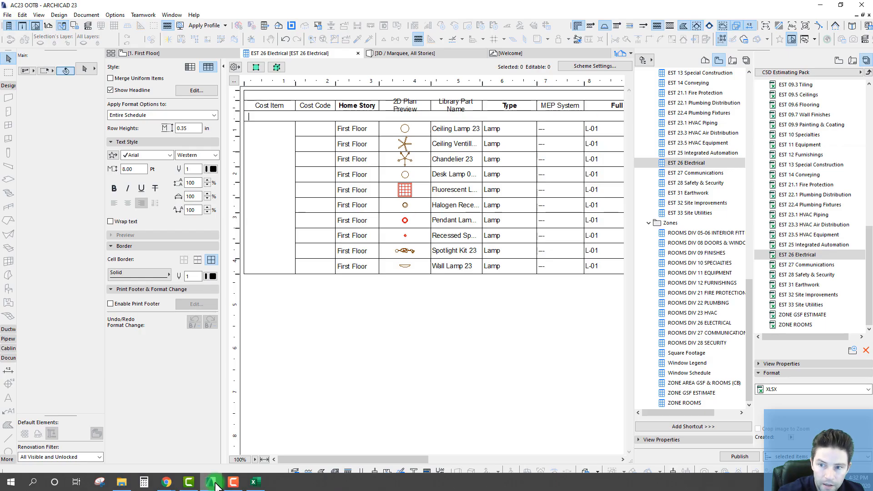
Step: Select the lamps from the schedule and paste 26 51 00 as their Cost Code
left_click(268, 116)
left_click(256, 67)
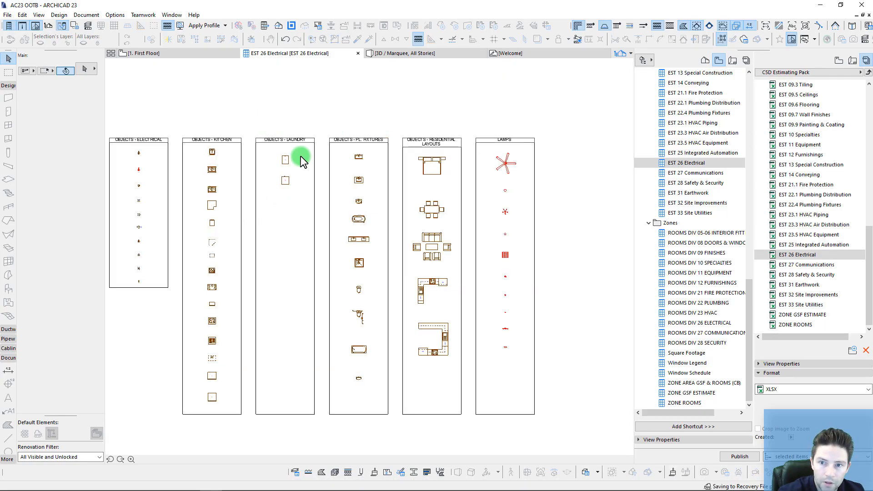
left_click(85, 127)
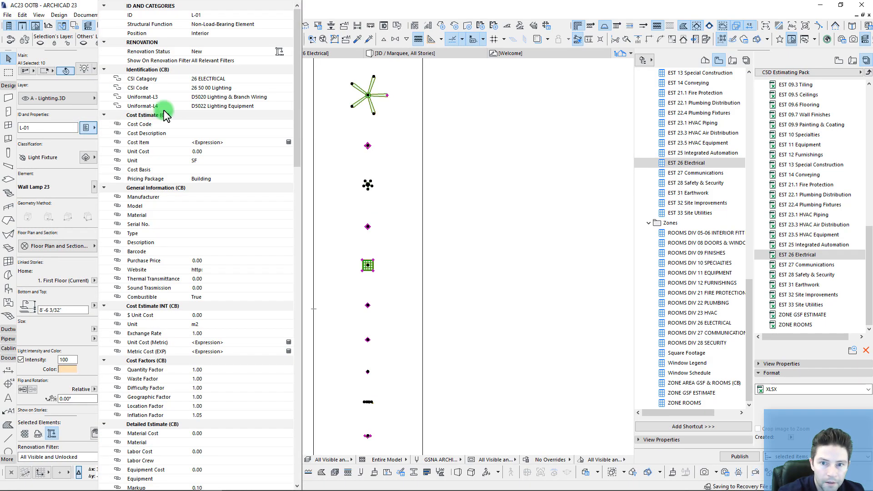
left_click(208, 126)
key("ctrl+v")
left_click(202, 134)
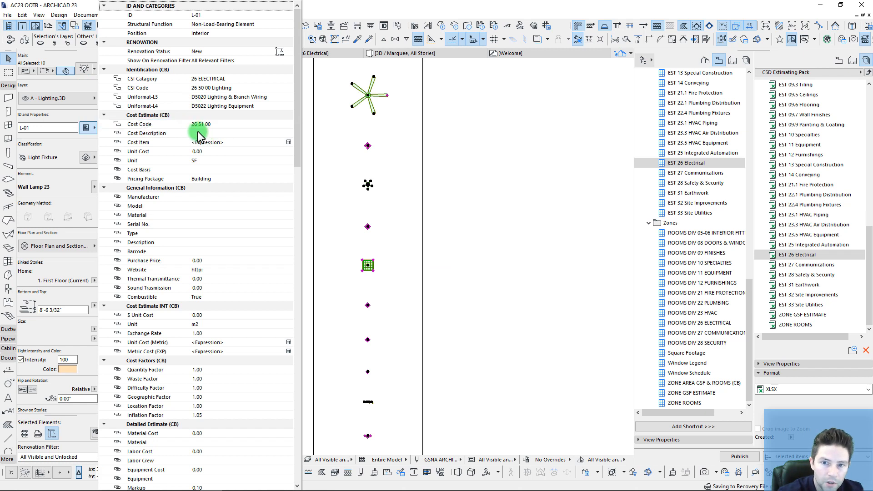
Step: Give the lamps description Interior Light Fixtures, unit cost 150.00 and unit EACH
left_click(200, 132)
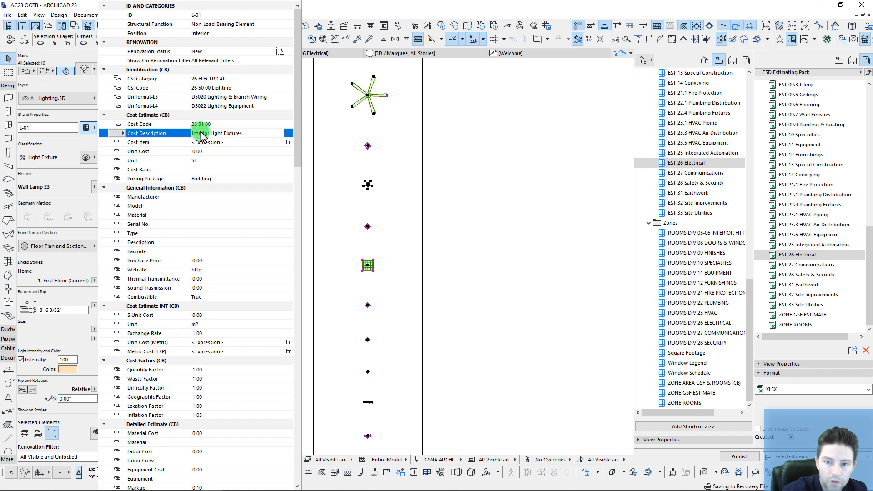
left_click(217, 152)
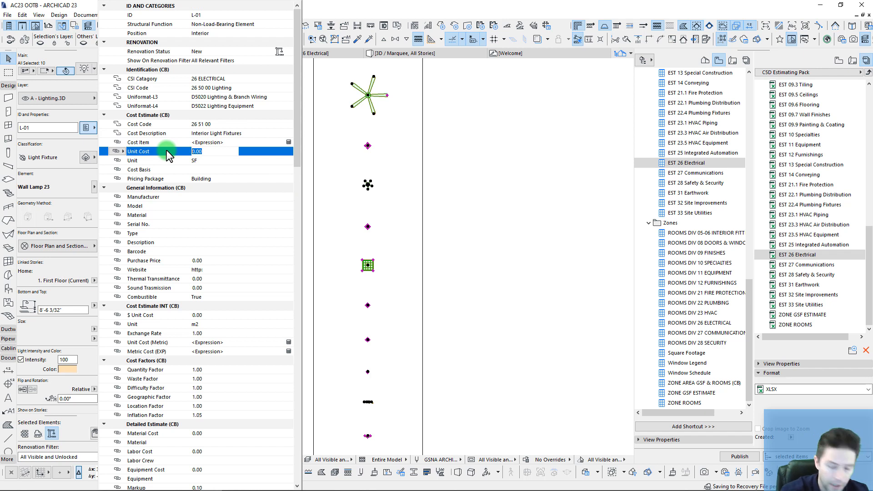
type("150")
key("Return")
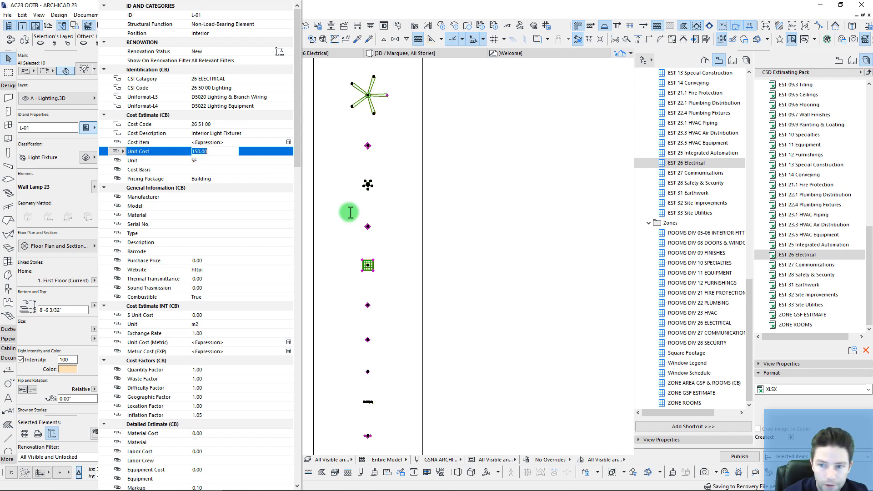
left_click(221, 160)
left_click(288, 160)
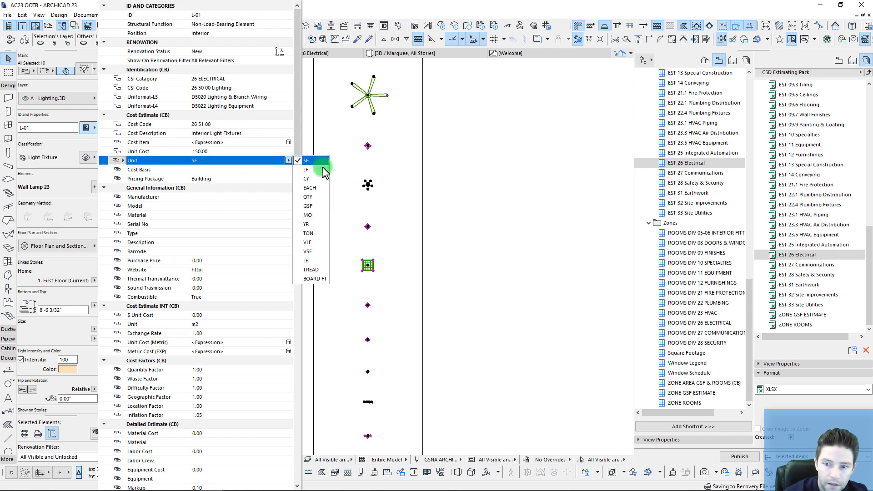
left_click(362, 183)
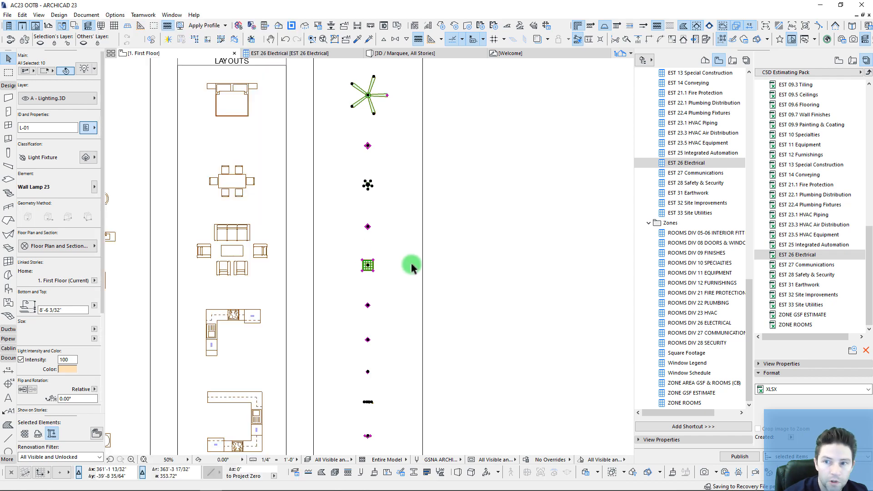
left_click(286, 50)
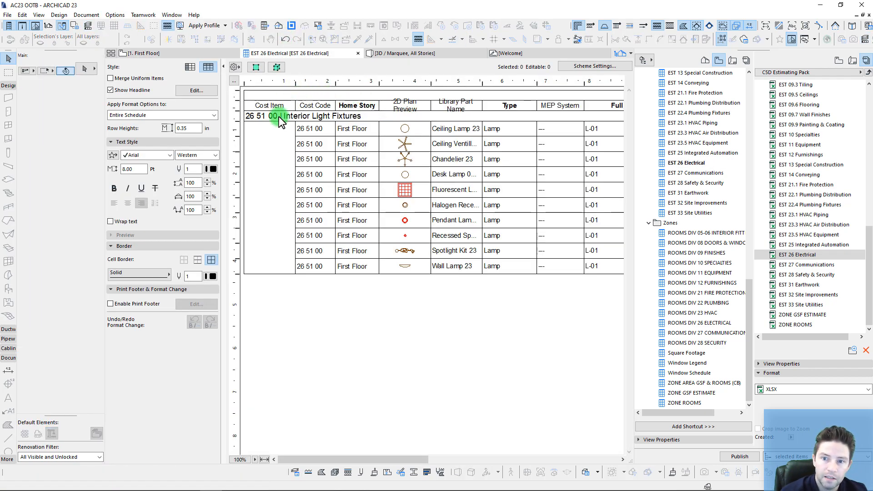
Step: Scroll the EST 26 Electrical schedule to confirm each lamp's 150.00 unit cost
left_click(268, 114)
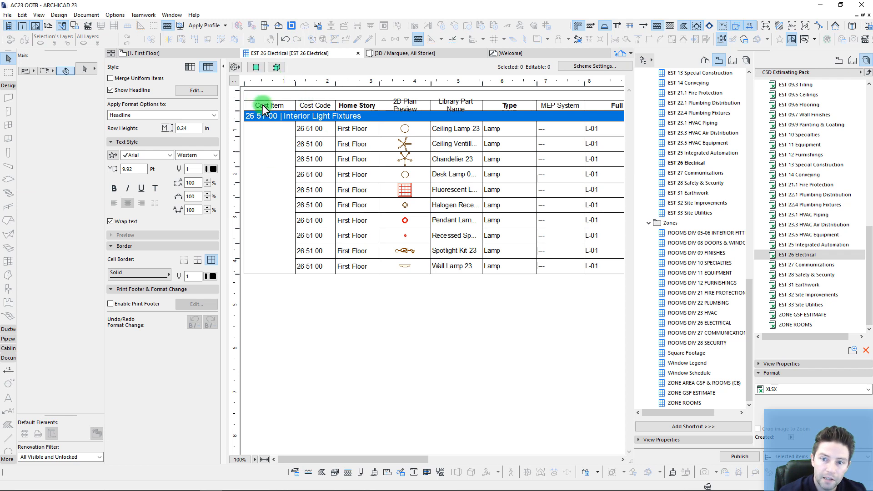
left_click(425, 302)
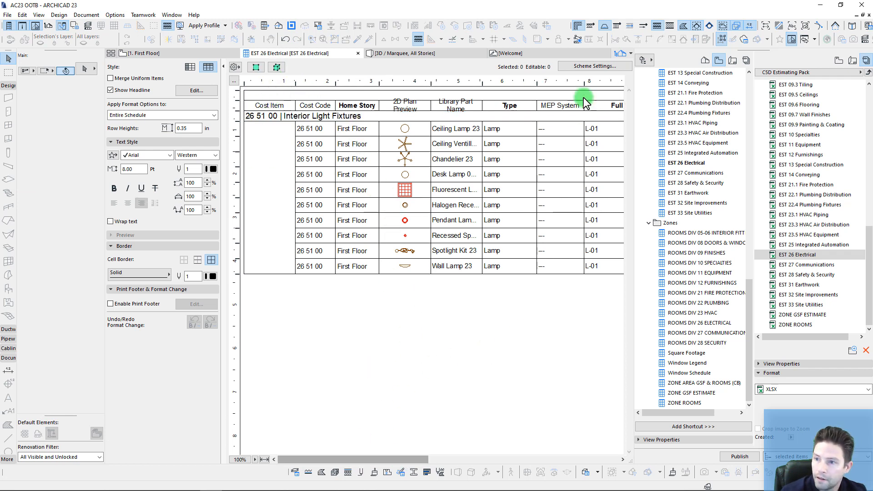
left_click_drag(364, 460, 471, 460)
left_click(432, 127)
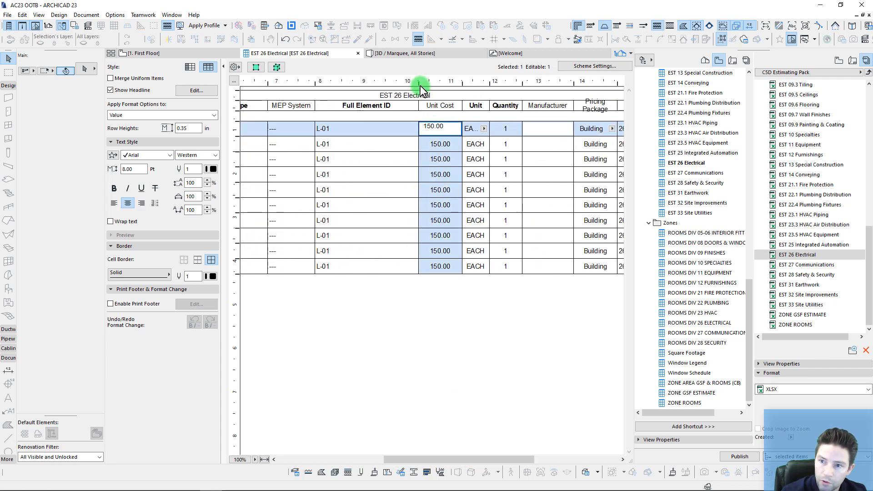
left_click_drag(391, 93, 391, 93)
left_click(445, 349)
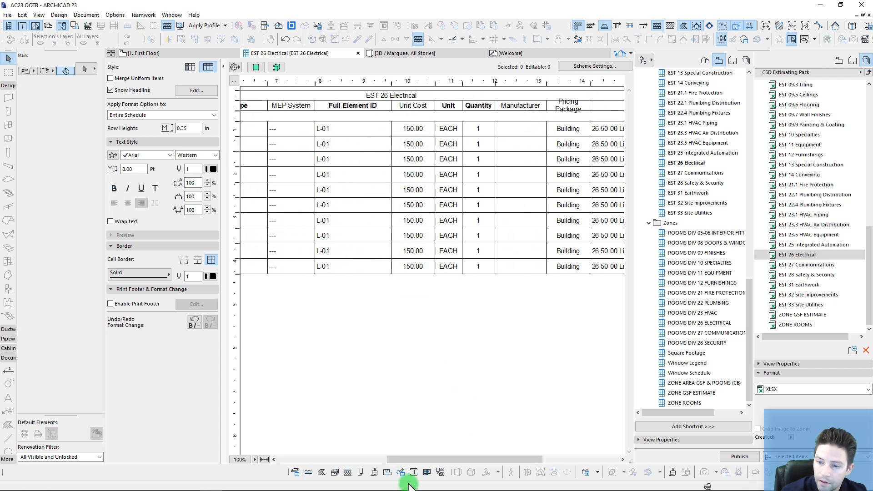
left_click_drag(412, 460, 517, 460)
Step: Check the lamps' pricing package, CSI code and Uniformat-L4 values, then publish as XLSX
left_click(381, 160)
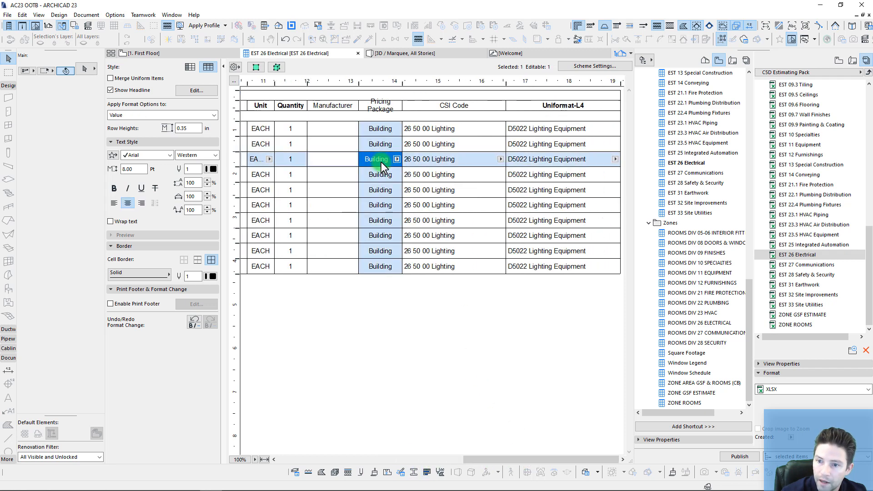
left_click(397, 160)
left_click(445, 148)
left_click(468, 144)
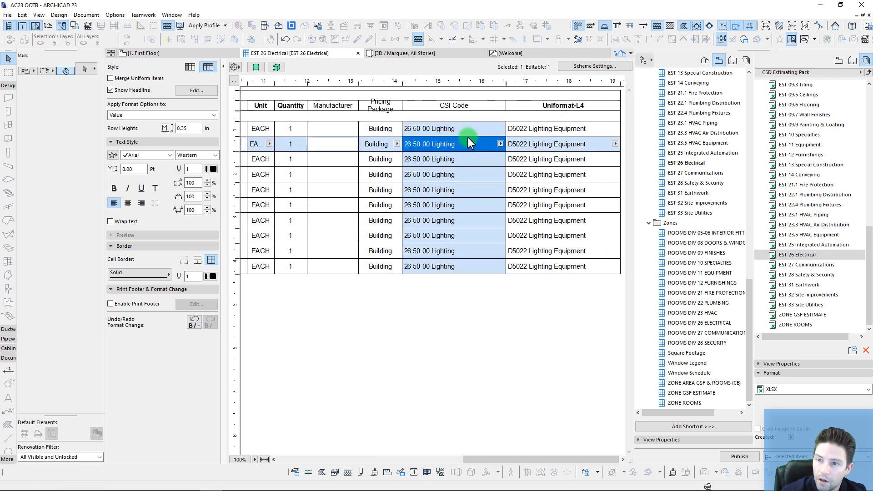
left_click(496, 145)
left_click(499, 143)
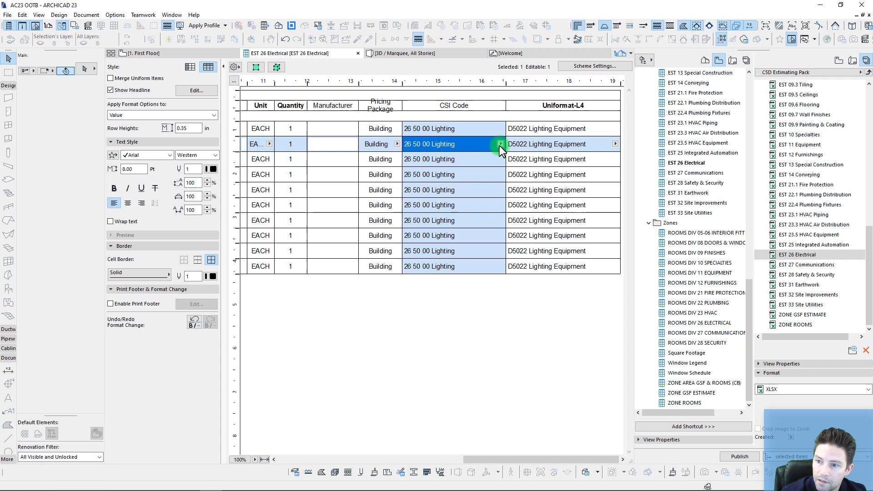
left_click(578, 144)
left_click(616, 143)
left_click(565, 177)
left_click(496, 345)
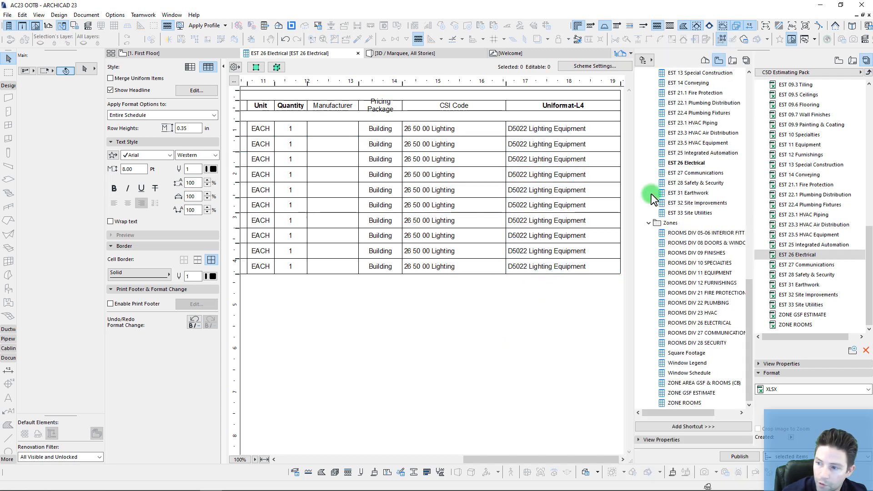
left_click(739, 457)
left_click(503, 371)
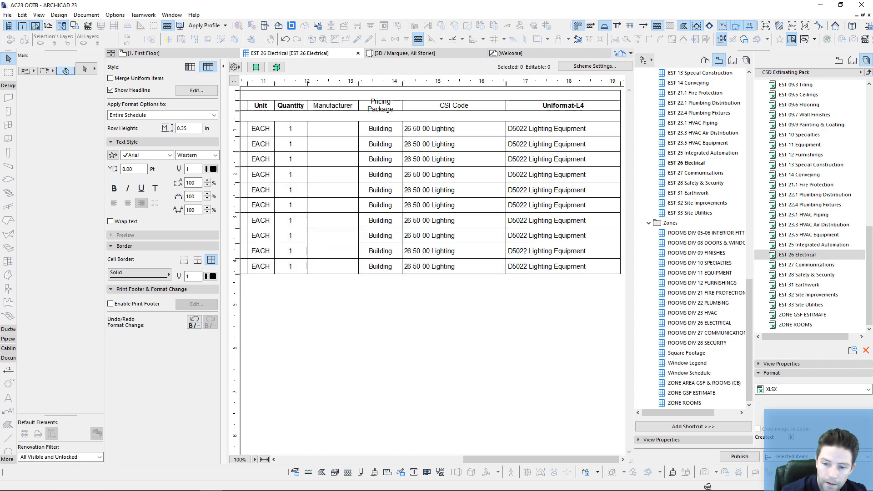
Step: Refresh the 26 Electrical sheet with Ctrl+R and confirm the Total Cost reaches 1,500
left_click(255, 482)
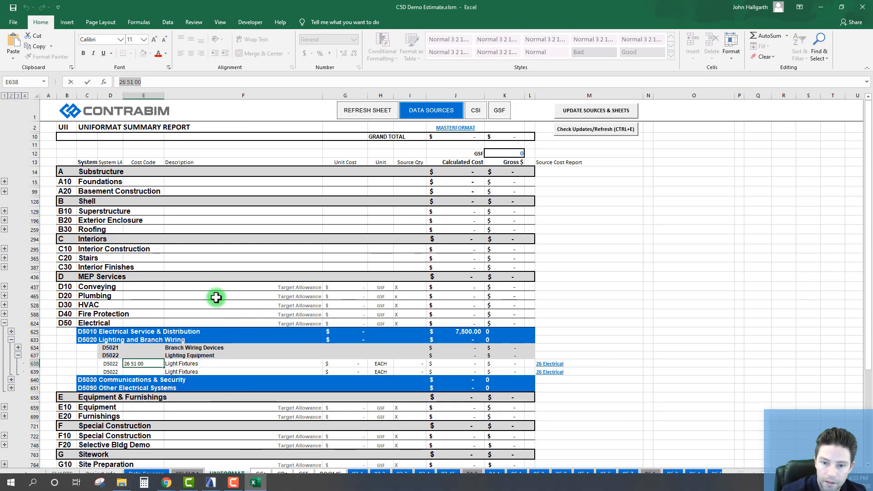
left_click(551, 365)
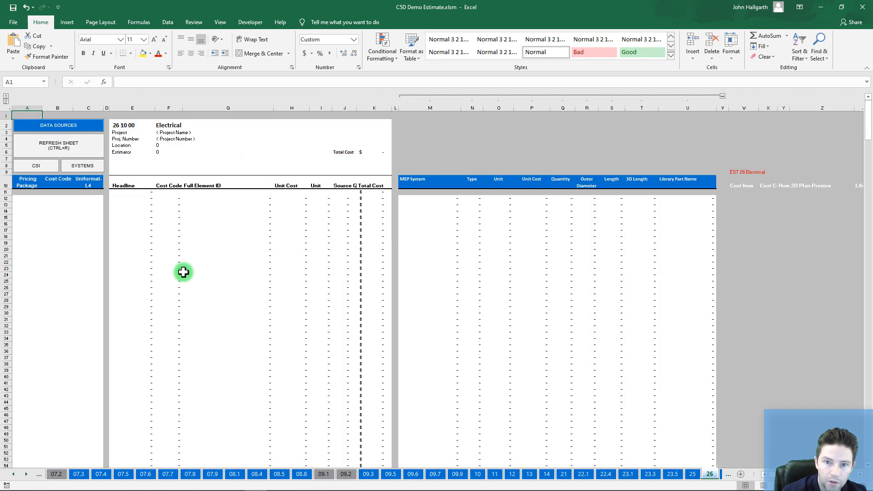
left_click(183, 273)
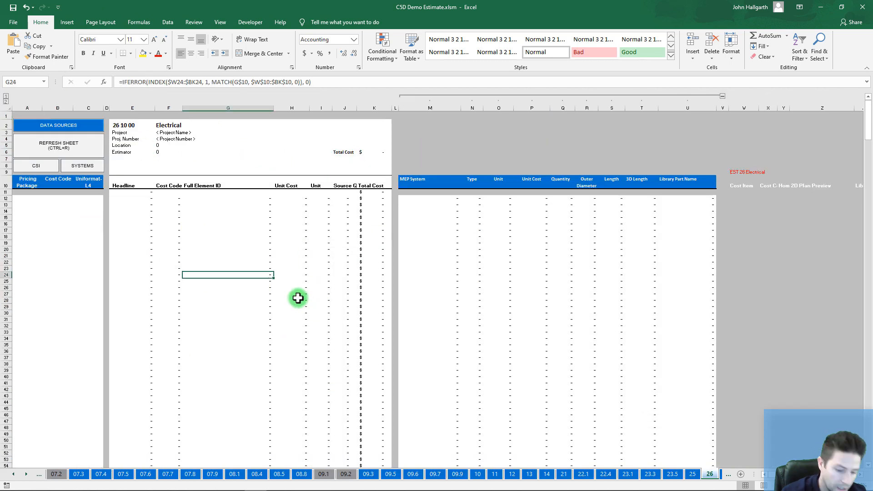
key("ctrl+r")
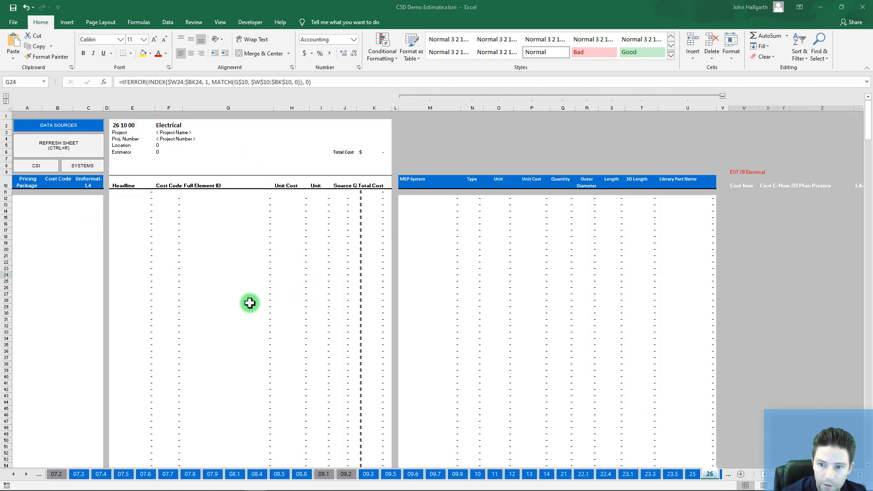
left_click(429, 277)
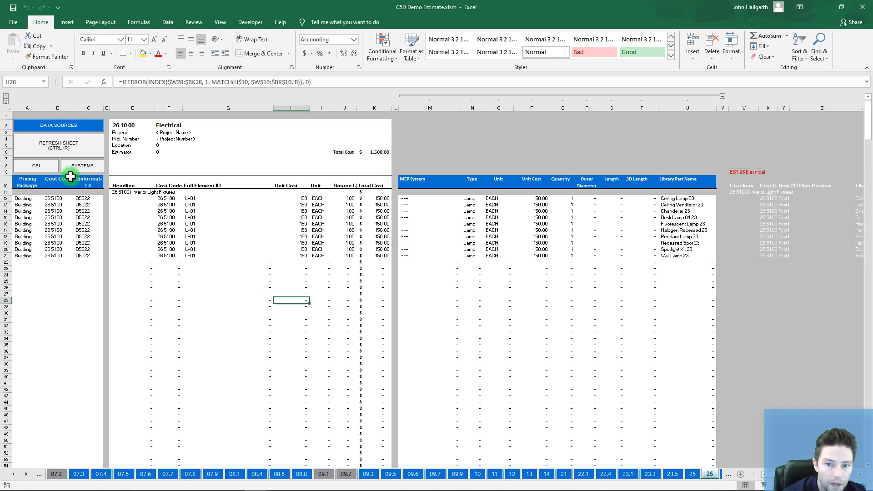
left_click_drag(378, 198, 379, 262)
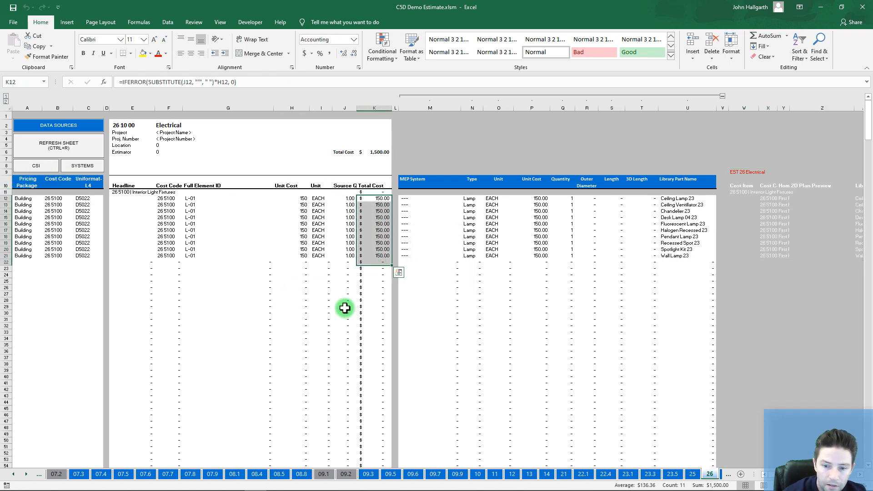
Step: Check Light Fixtures at 150.00 on UNIFORMAT, then mark the 1,500 Lighting line on CSI SUM
left_click(83, 166)
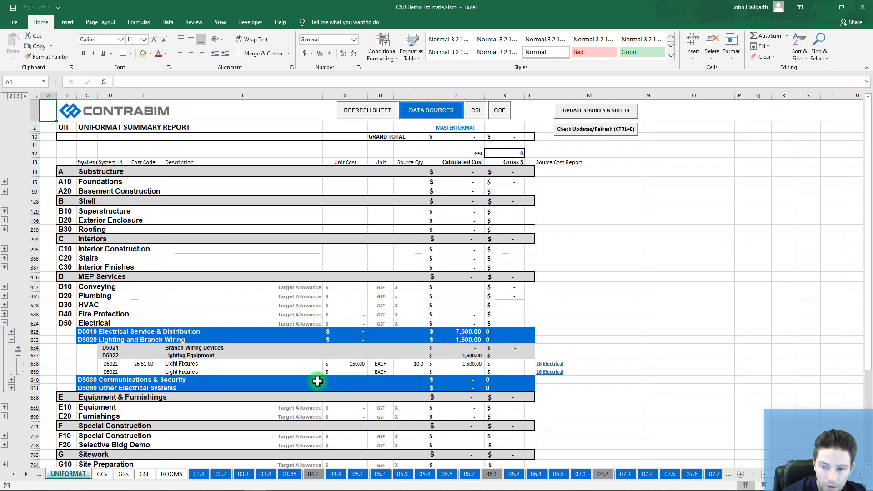
scroll(305, 364, "down", 4)
left_click(345, 305)
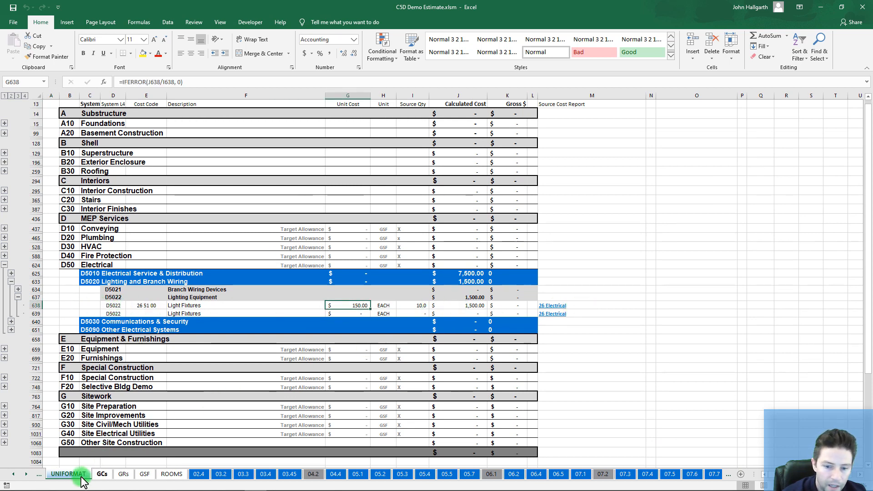
left_click(13, 474)
left_click(62, 474)
left_click(298, 304)
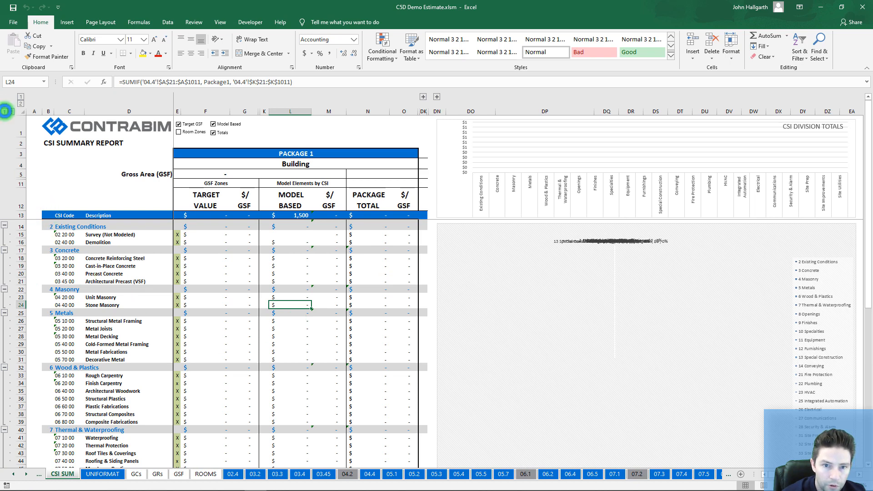
left_click(5, 111)
left_click(290, 364)
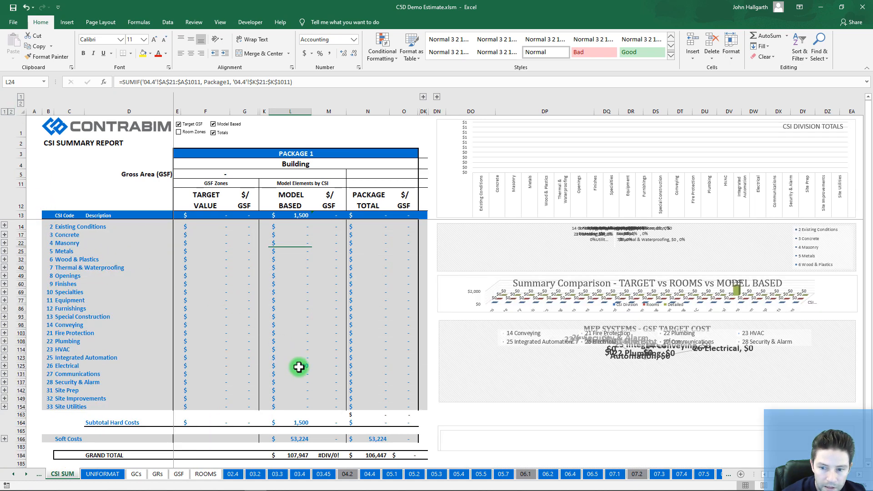
left_click(5, 366)
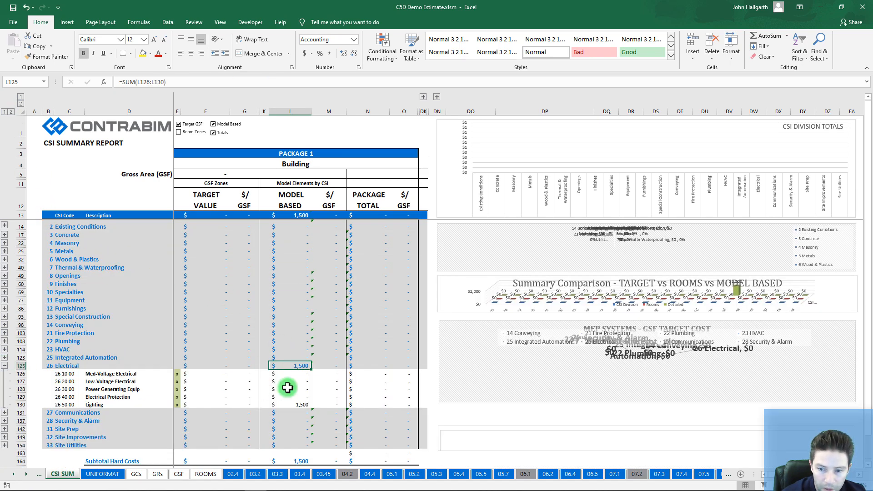
left_click(302, 404)
left_click(265, 404)
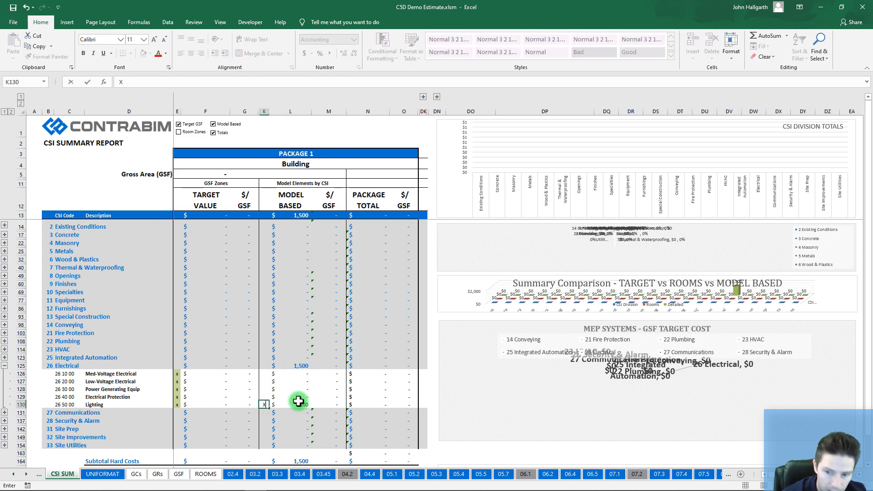
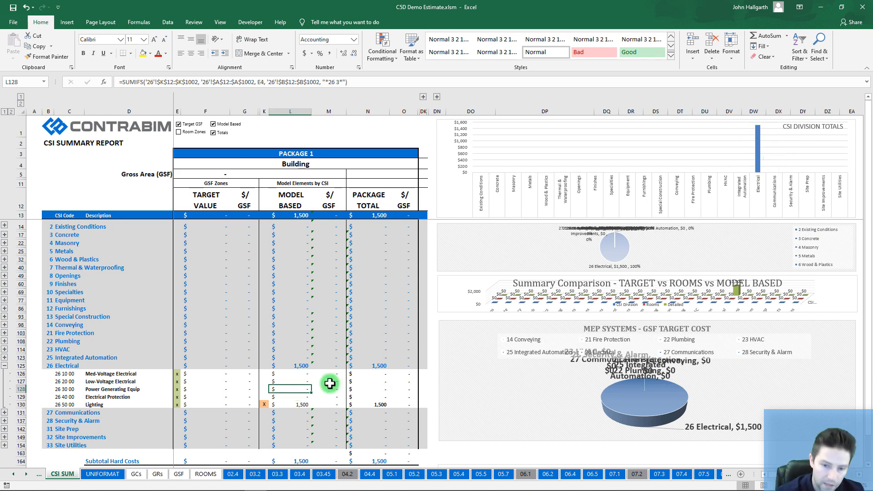
Step: Switch from the Excel CSI summary to the ARCHICAD 23 window from the taskbar
mouse_move(214, 487)
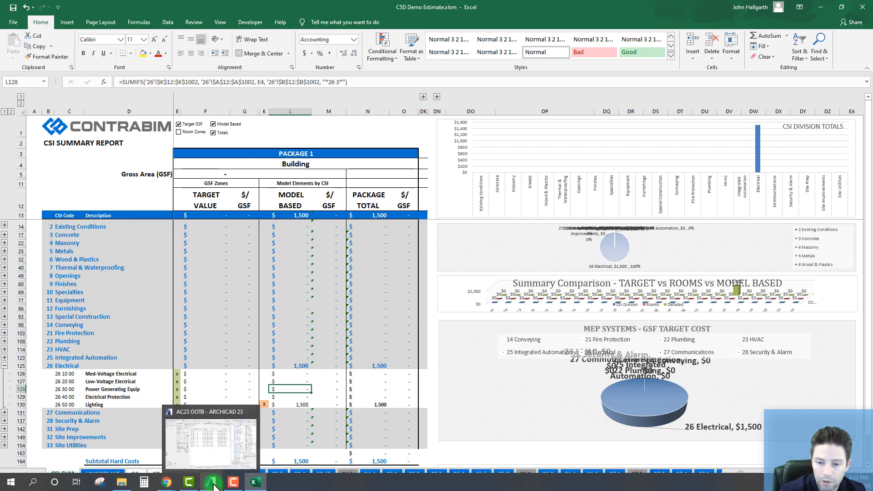
left_click(214, 455)
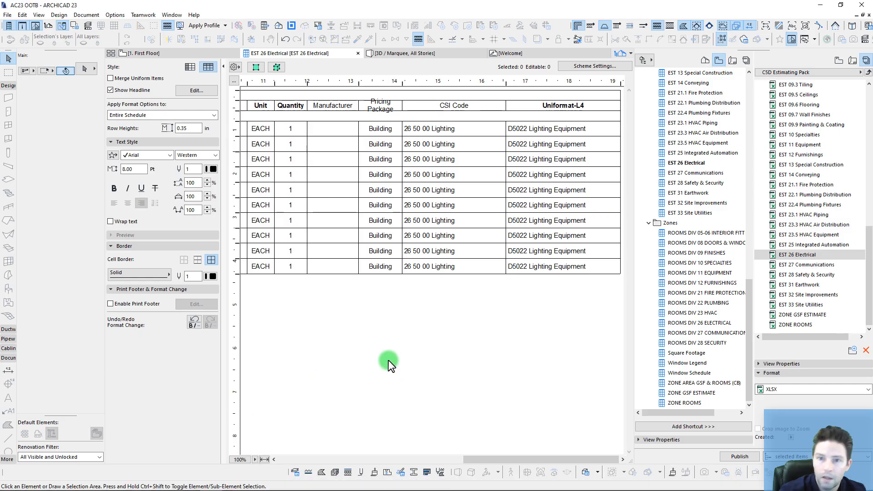
Step: On the 1. First Floor plan, select the top sample beam in the BEAMS panel
left_click(144, 53)
scroll(290, 231, "down", 3)
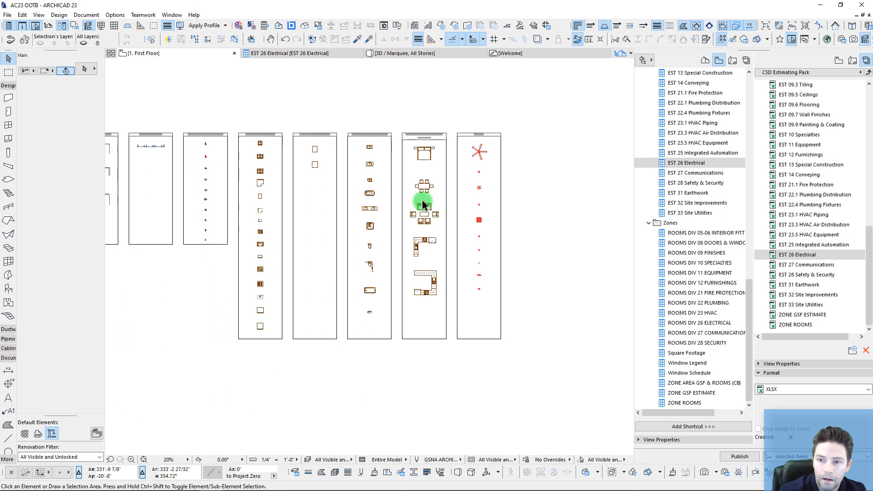
scroll(253, 195, "down", 3)
scroll(369, 226, "up", 7)
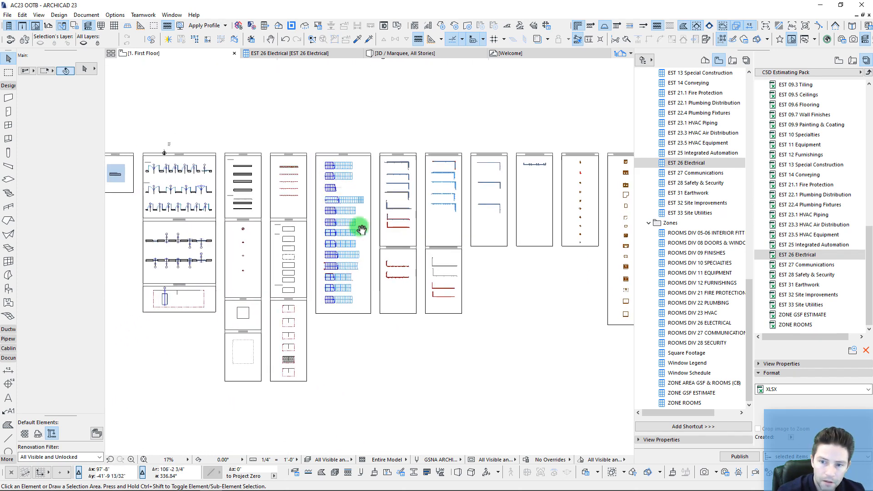
middle_click_drag(292, 164, 300, 164)
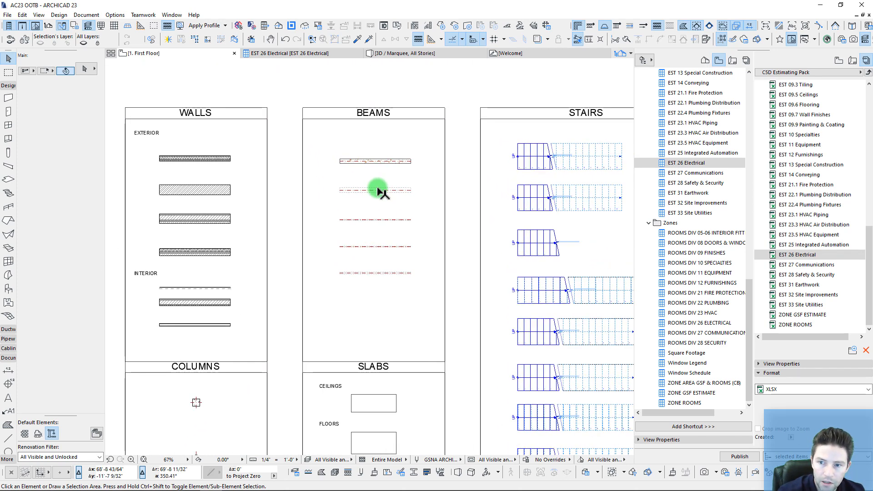
scroll(380, 182, "up", 3)
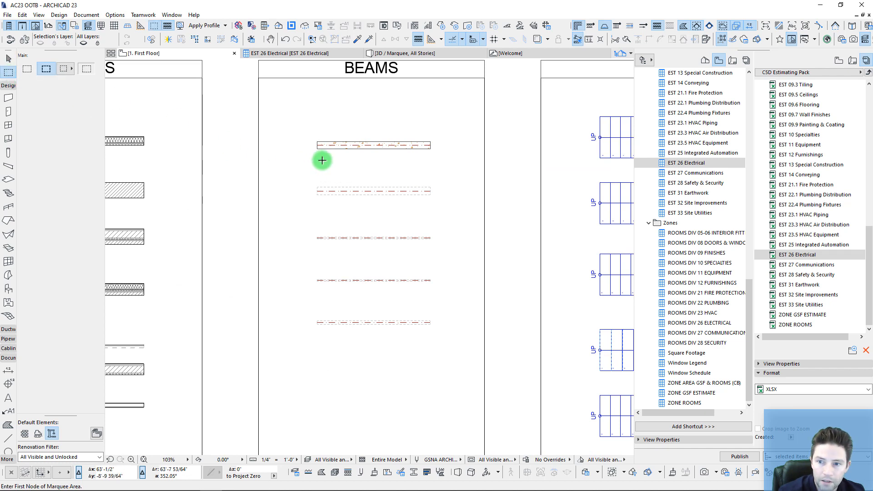
scroll(350, 144, "up", 5)
left_click(342, 151)
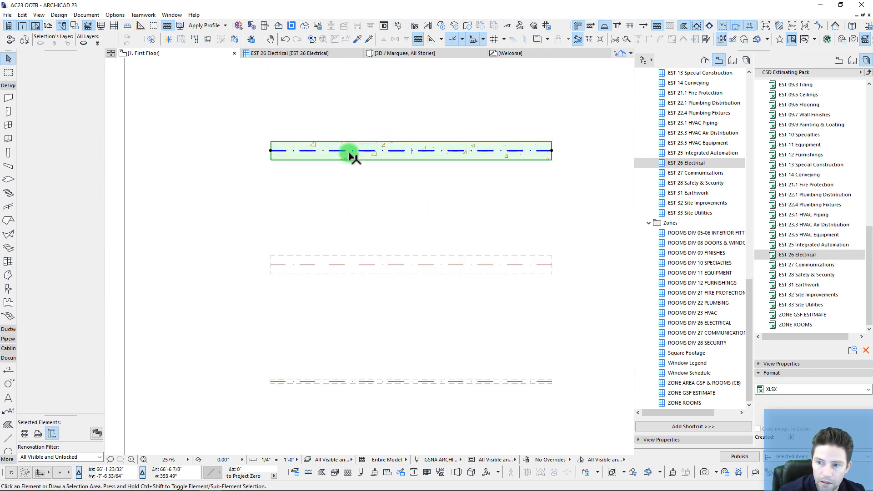
Step: Set the beam's CSI category to 03 CONCRETE in its property list
scroll(410, 220, "down", 3)
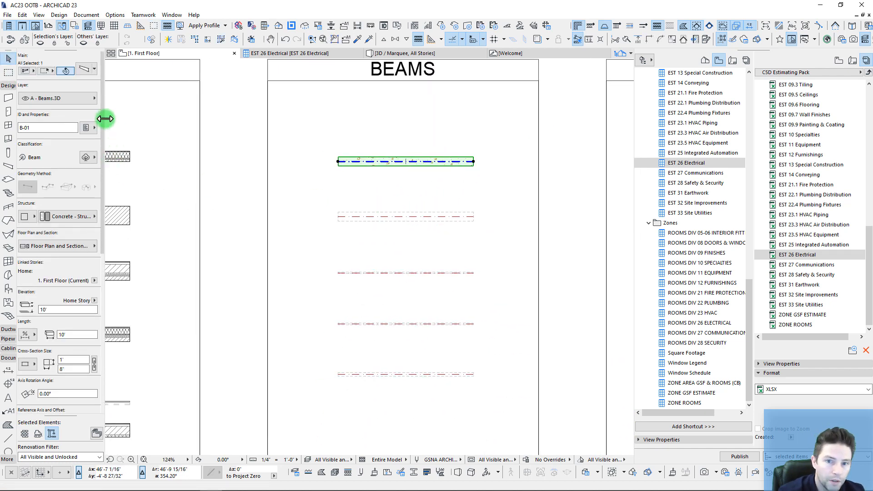
left_click(86, 128)
left_click(263, 78)
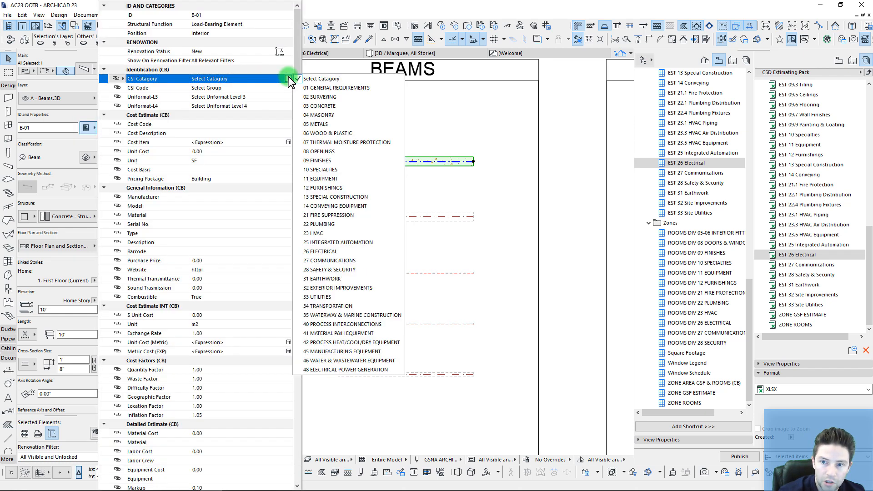
left_click(320, 106)
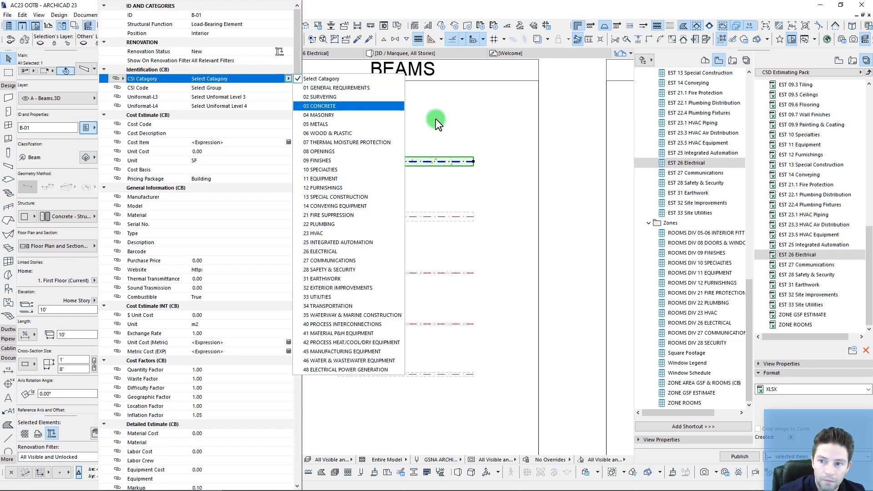
left_click(422, 132)
Step: Add the top column in the COLUMNS panel to the selection
scroll(395, 154, "down", 4)
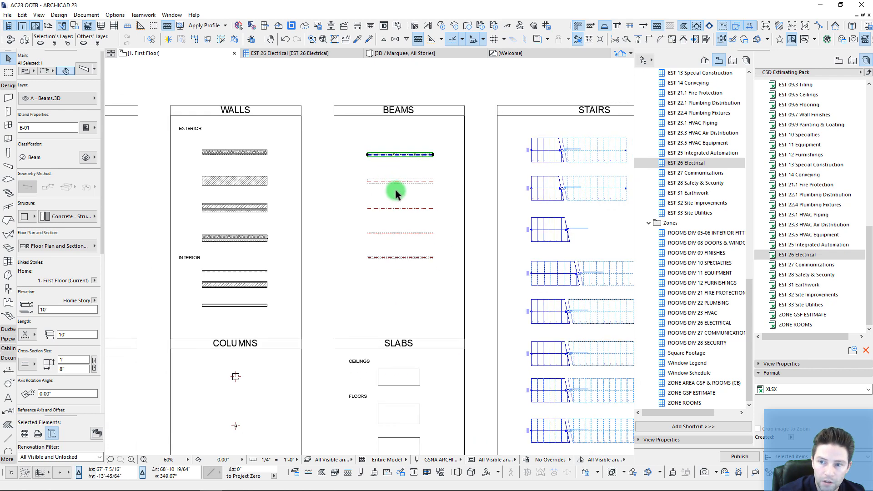
middle_click_drag(395, 190, 403, 173)
middle_click_drag(388, 205, 418, 99)
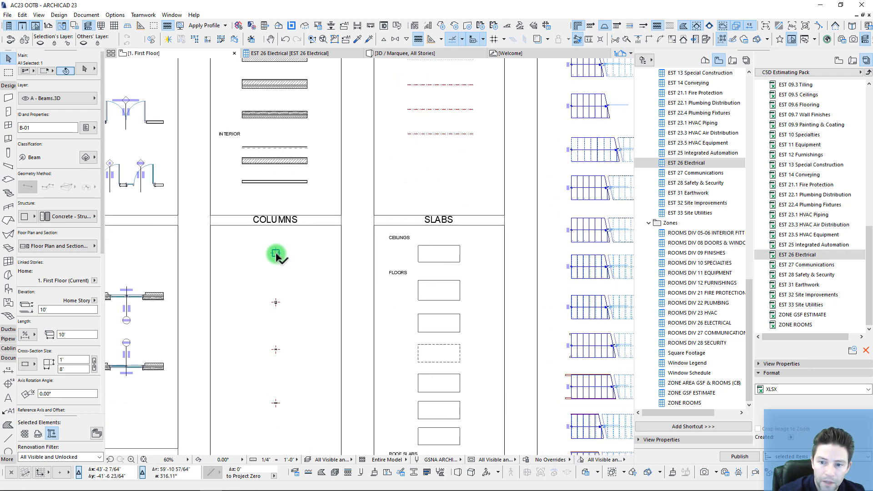
scroll(275, 252, "up", 7)
left_click(291, 240, "shift")
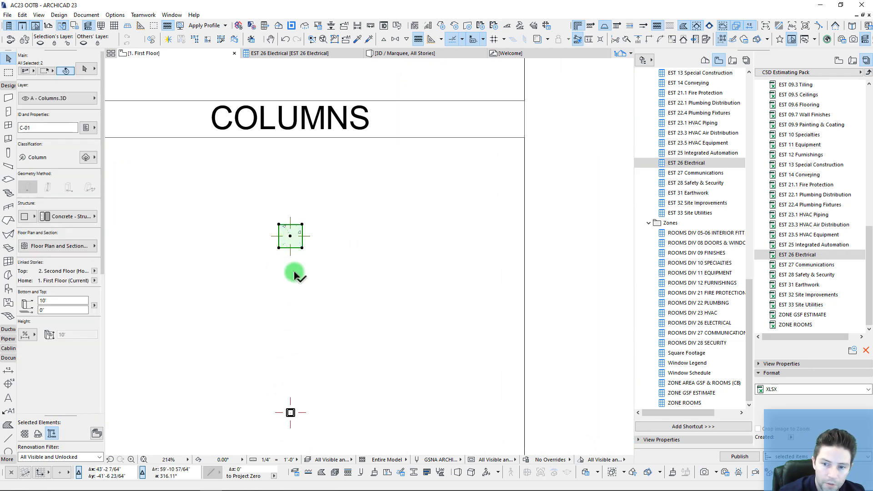
scroll(289, 269, "down", 7)
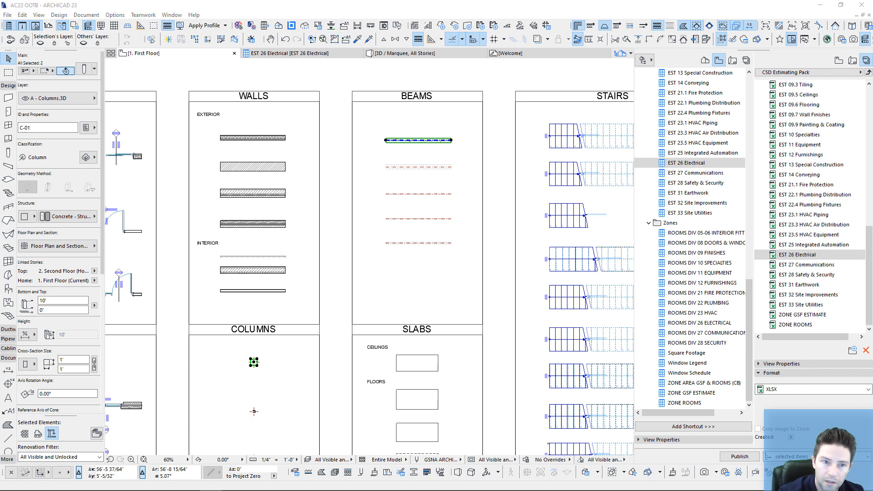
Step: Set the beam and column's CSI category to 03 CONCRETE and code to 03 30 00 Cast-in-Place Concrete
left_click(334, 39)
left_click_drag(193, 73, 244, 58)
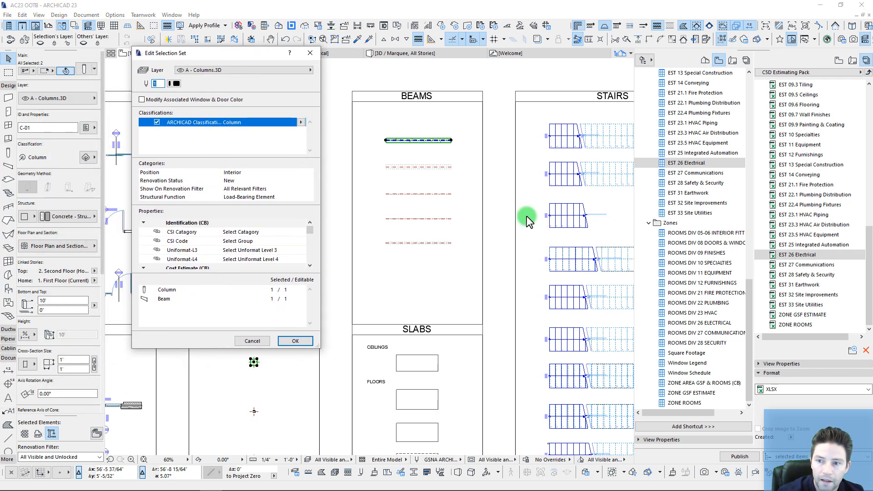
left_click(298, 235)
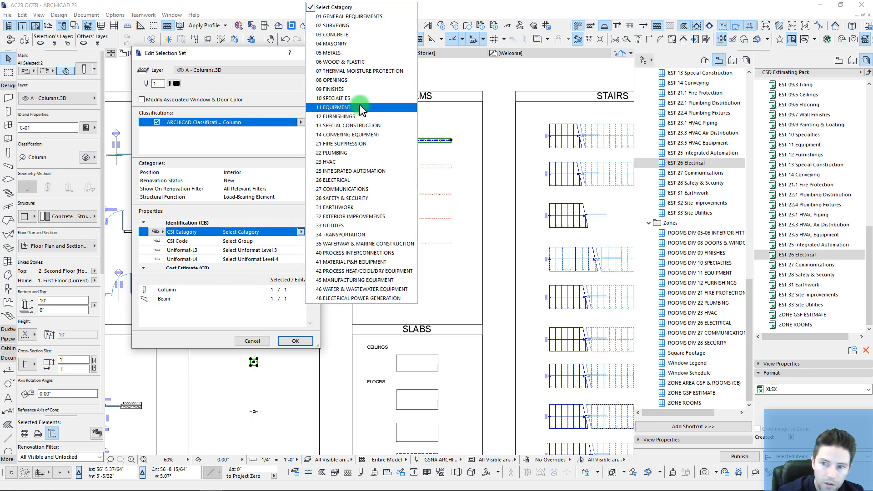
left_click(337, 34)
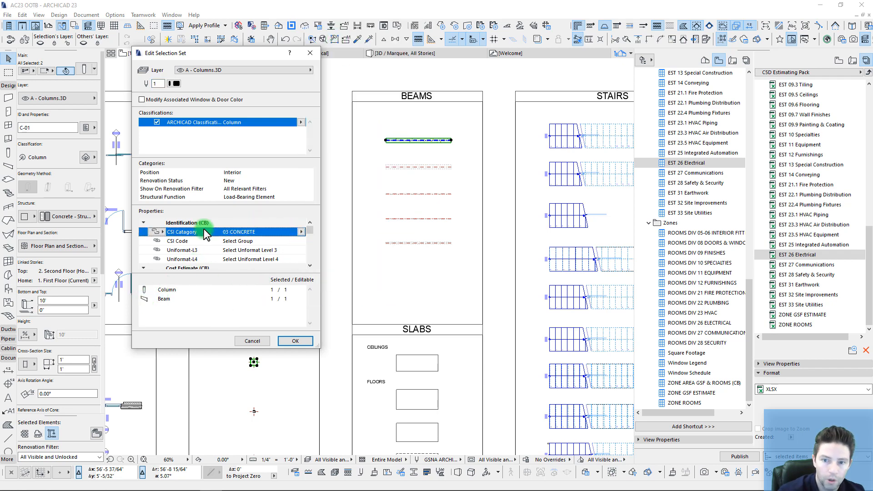
left_click(301, 240)
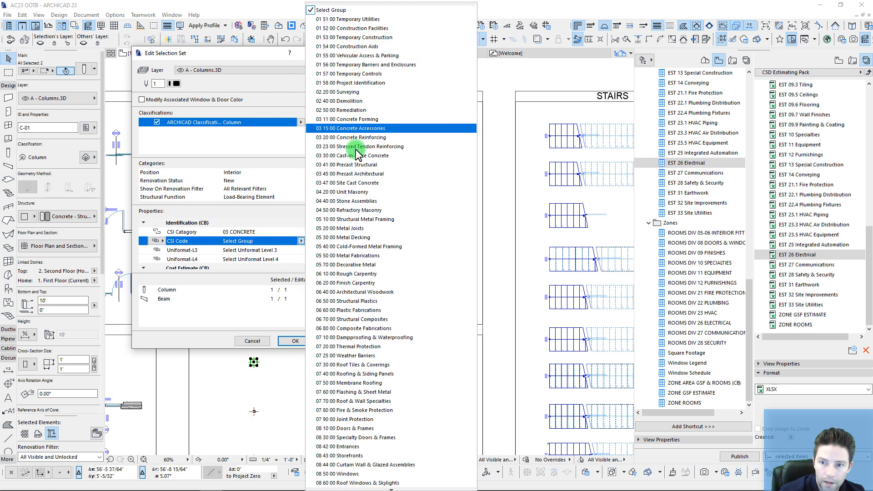
left_click(346, 155)
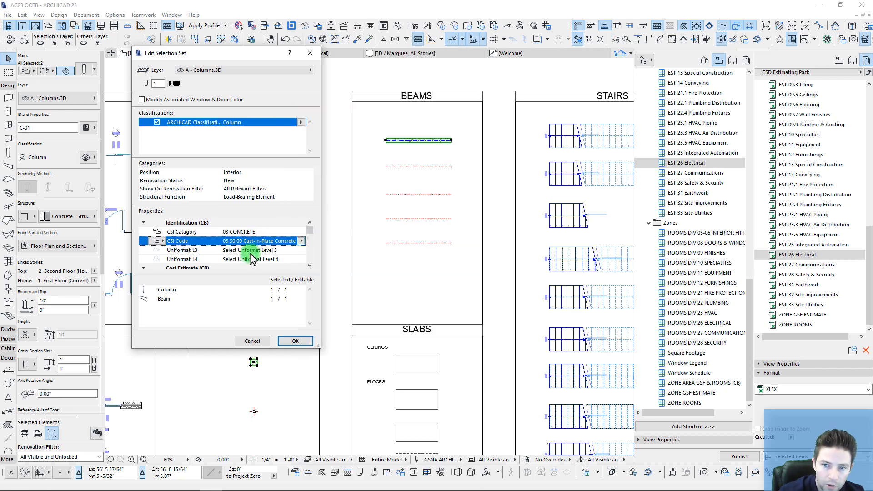
Step: Set Uniformat-L3 to B1010 Floor Construction and L4 to B1012 Upper Floor Construction, then apply
left_click(300, 249)
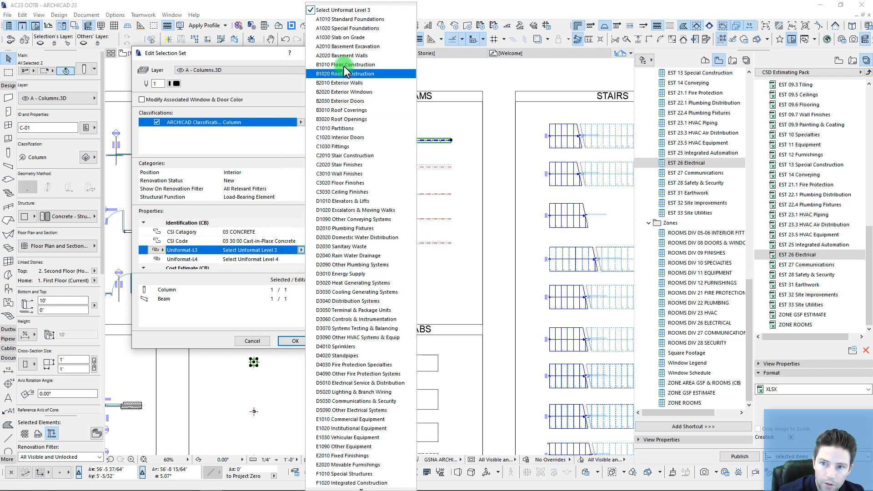
left_click(343, 65)
left_click(300, 260)
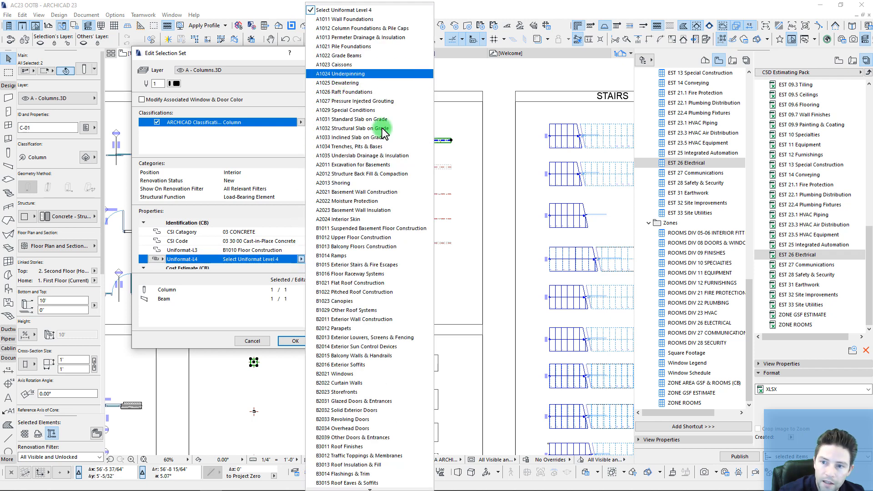
left_click(370, 238)
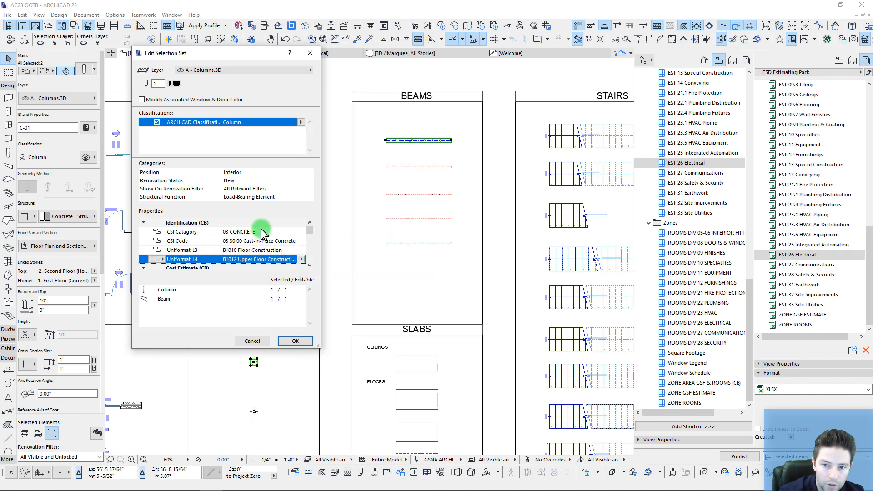
scroll(263, 258, "down", 1)
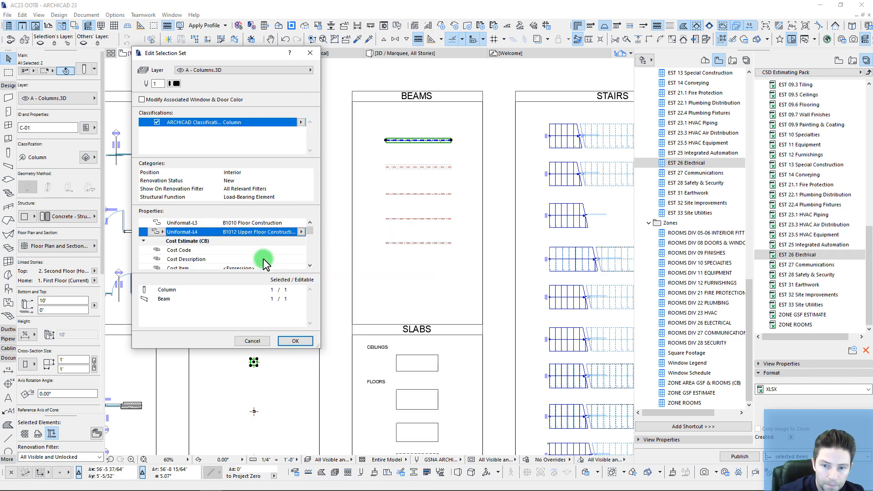
left_click(295, 343)
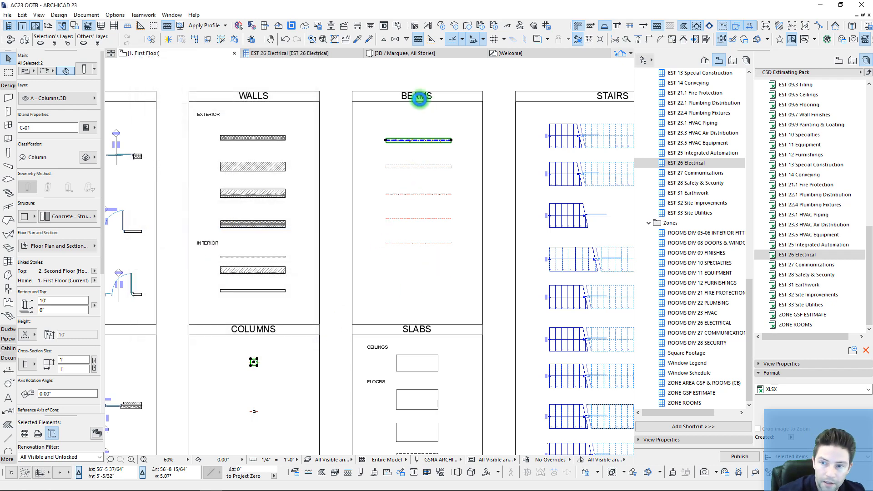
Step: Deselect the elements, open the EST 03.3 CIP Concrete schedule and review the B-01 and C-01 rows
left_click(402, 142)
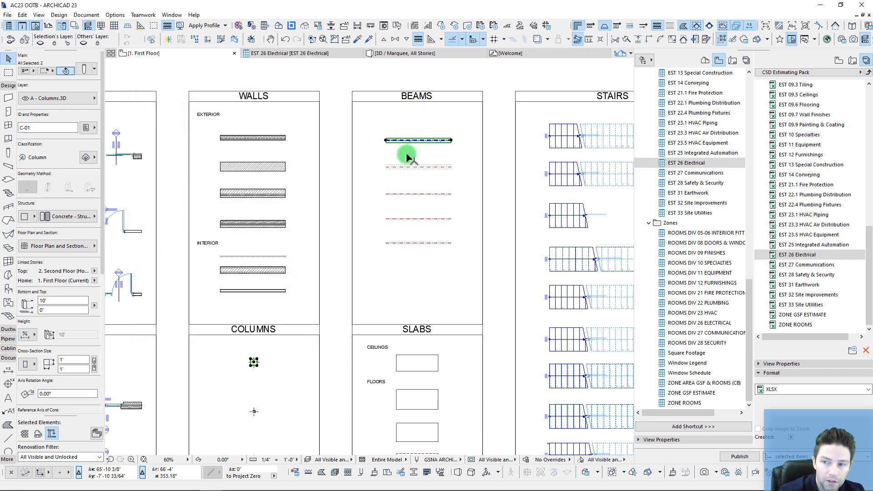
key("Escape")
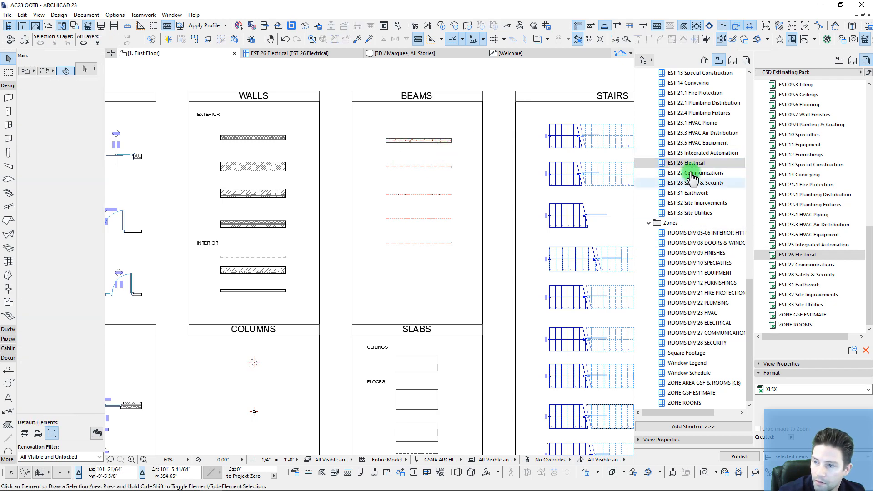
scroll(793, 160, "up", 5)
scroll(688, 128, "up", 15)
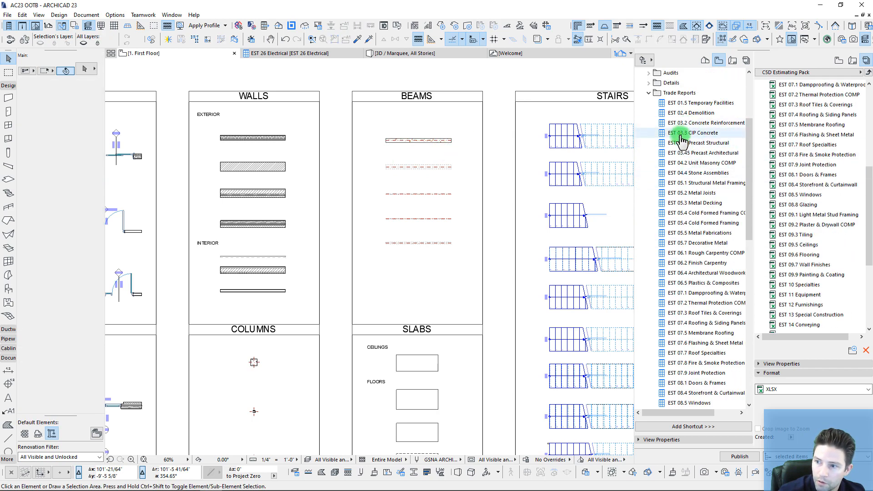
double_click(694, 132)
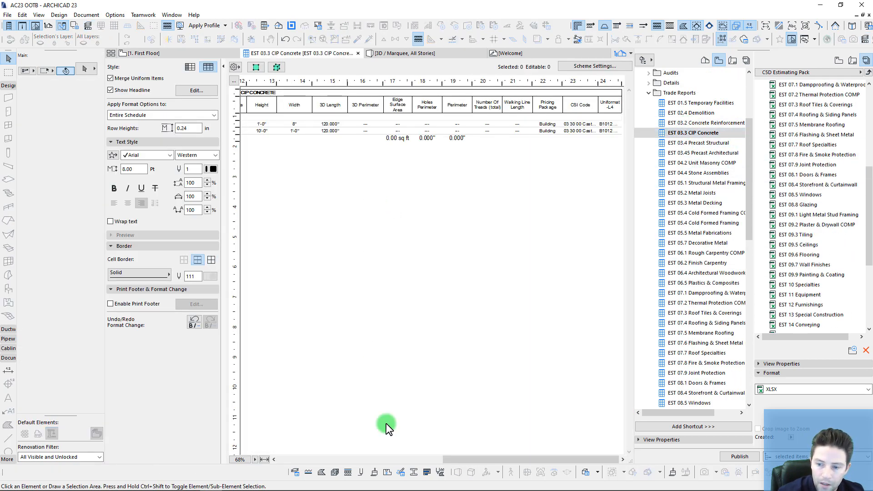
left_click_drag(449, 461, 289, 456)
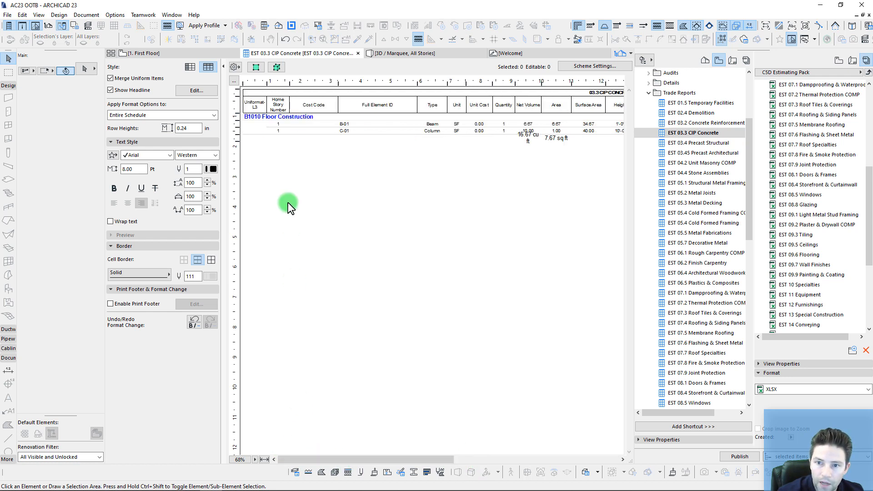
left_click(278, 117)
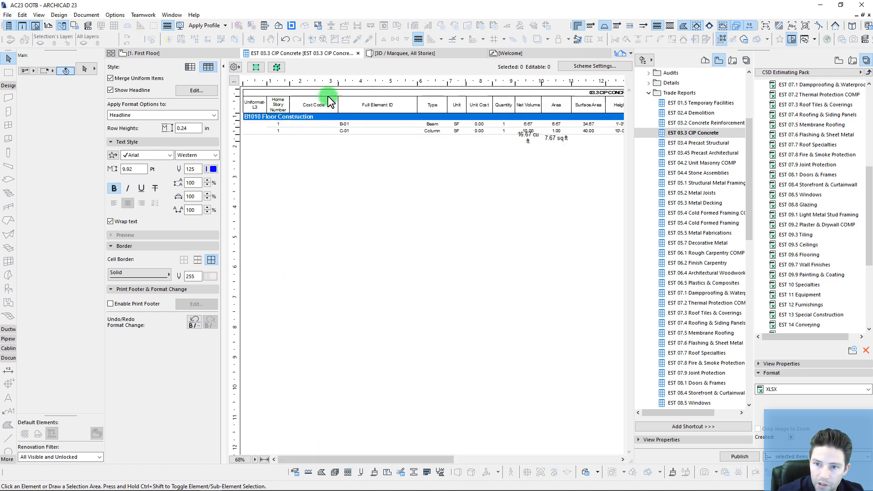
left_click(309, 125)
left_click(309, 131)
left_click(396, 198)
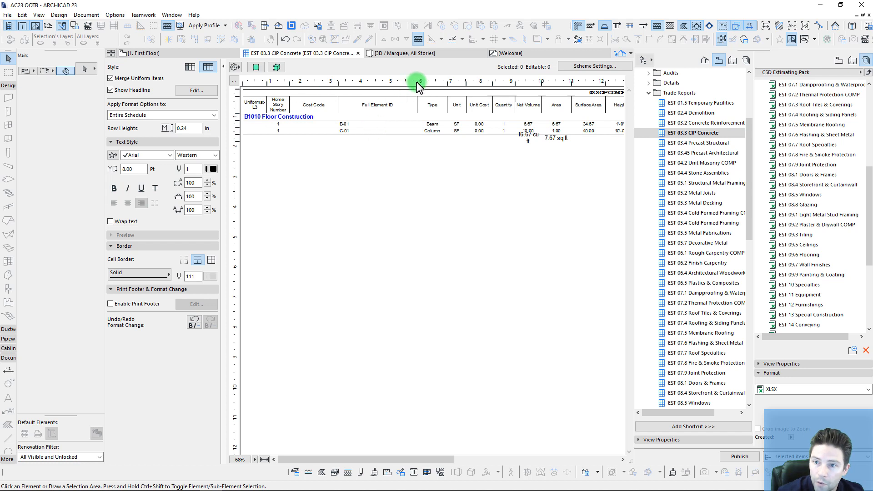
Step: Narrow the Full Element ID column and set the unit to CY for B-01 and C-01
left_click_drag(416, 82, 372, 86)
left_click(390, 125)
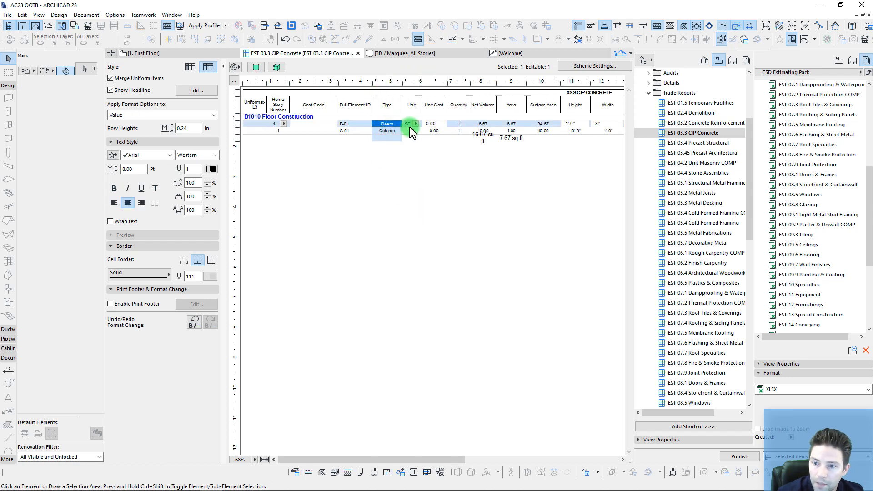
left_click(415, 123)
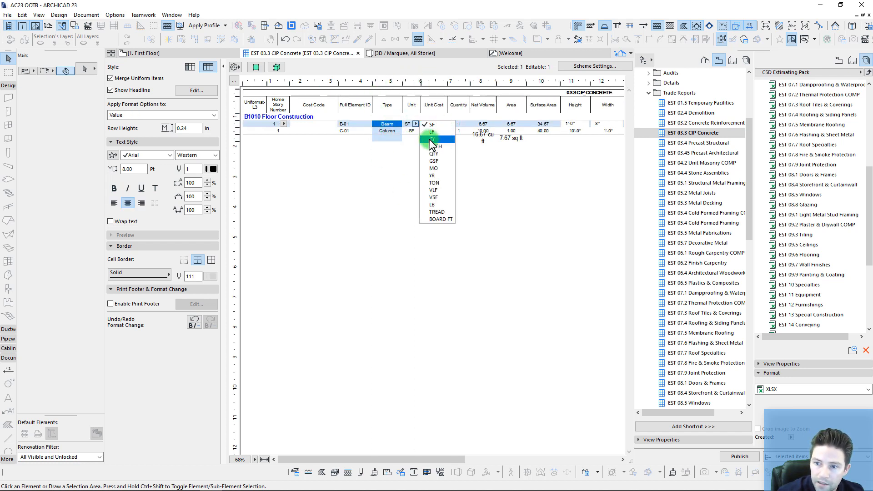
left_click(408, 133)
left_click(416, 131)
left_click(416, 130)
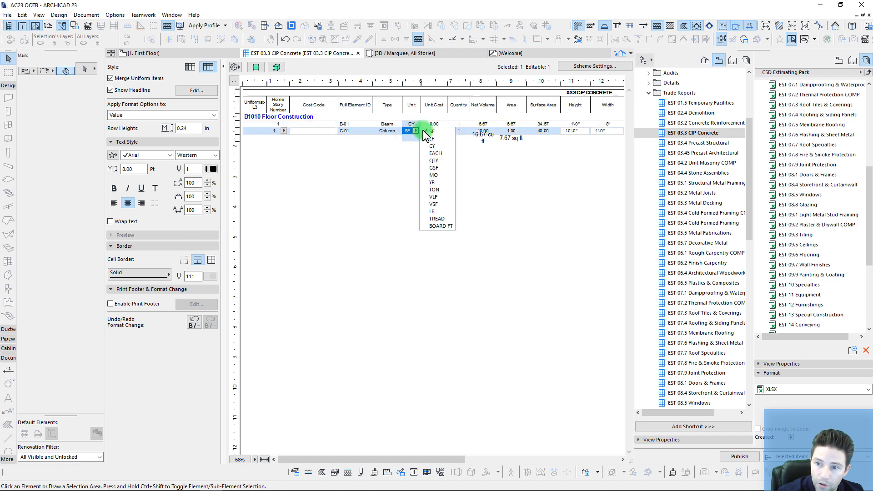
left_click(432, 145)
left_click(487, 198)
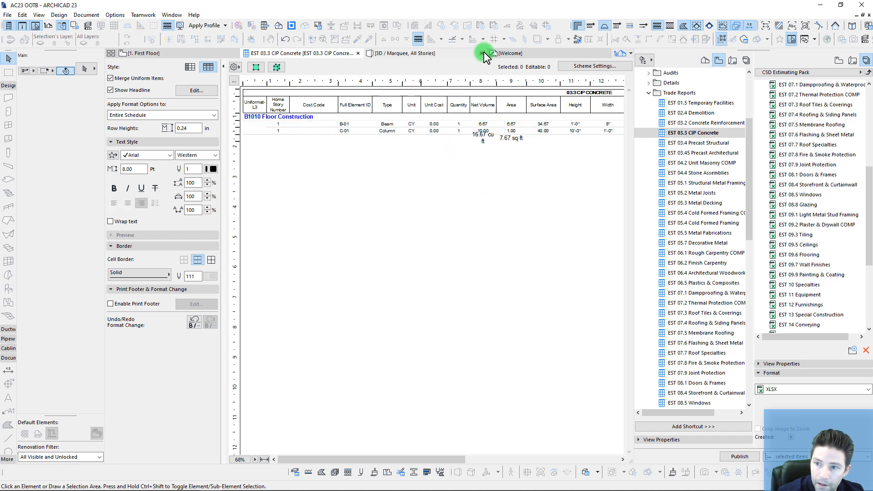
Step: Widen the Net Volume column and check the grand total volume
left_click_drag(496, 83, 507, 84)
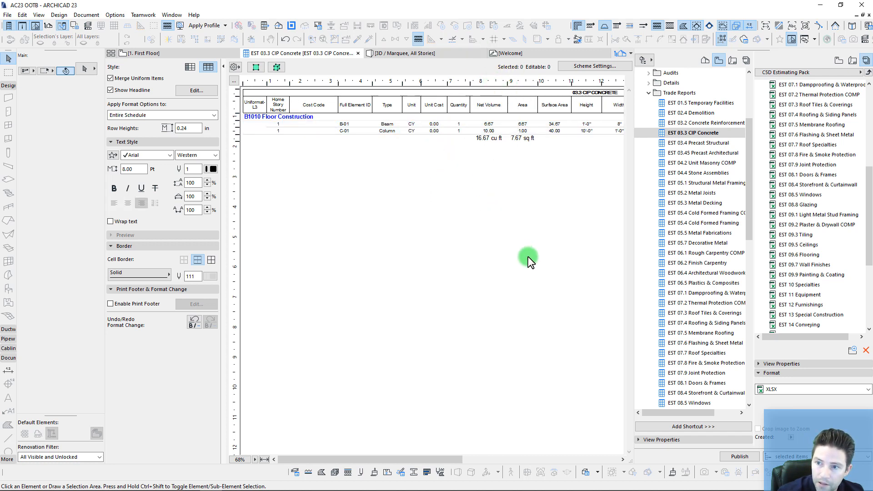
left_click(489, 138)
left_click(479, 152)
left_click(485, 140)
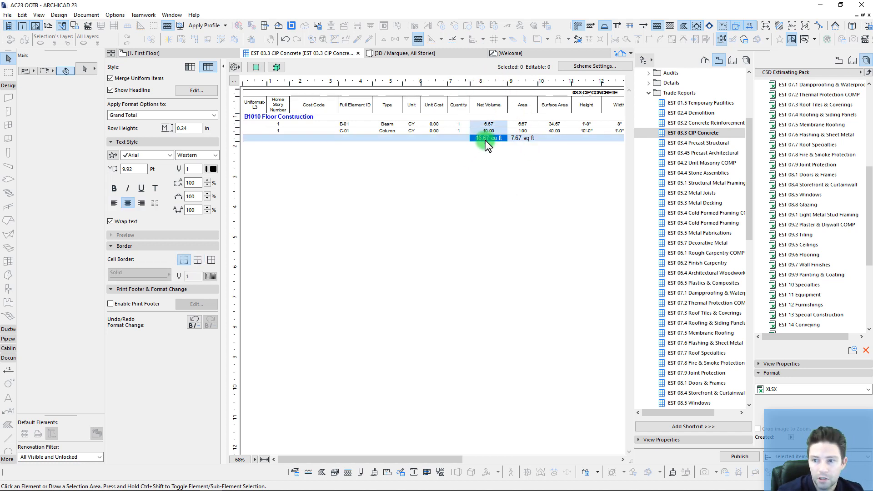
left_click(480, 156)
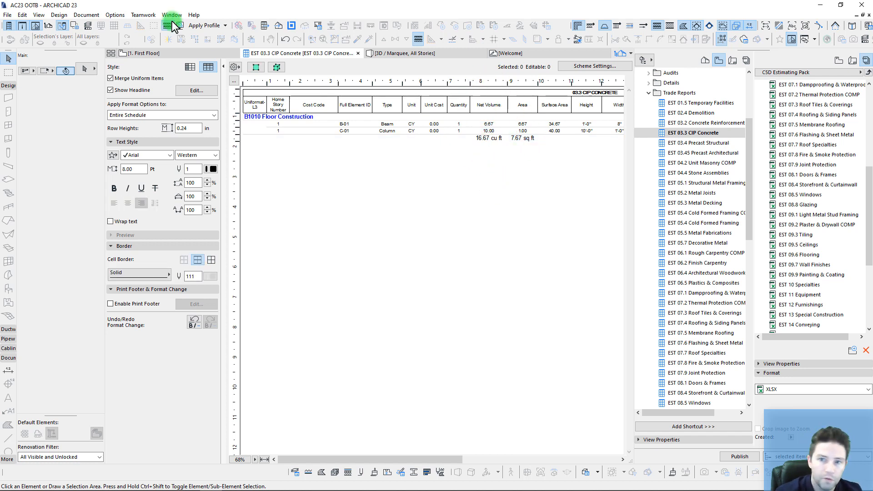
Step: In Calculation Units & Rules, choose decimal feet for length and cubic yards for volume
left_click(115, 15)
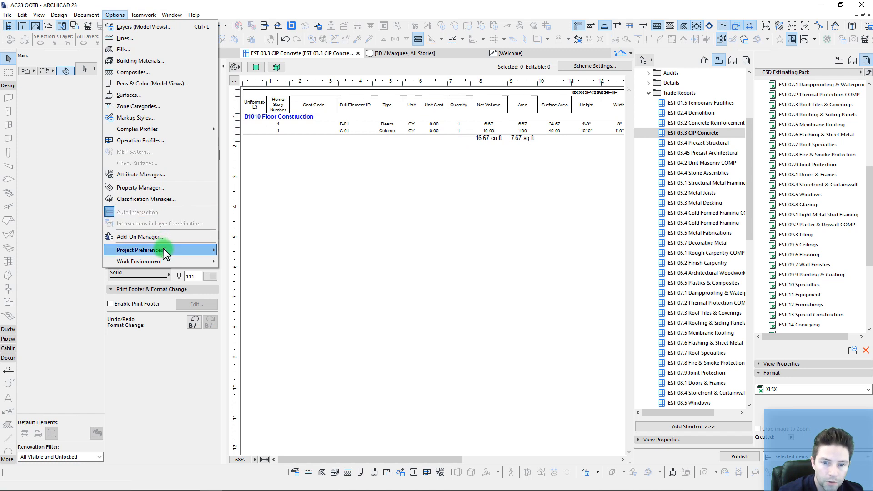
mouse_move(165, 254)
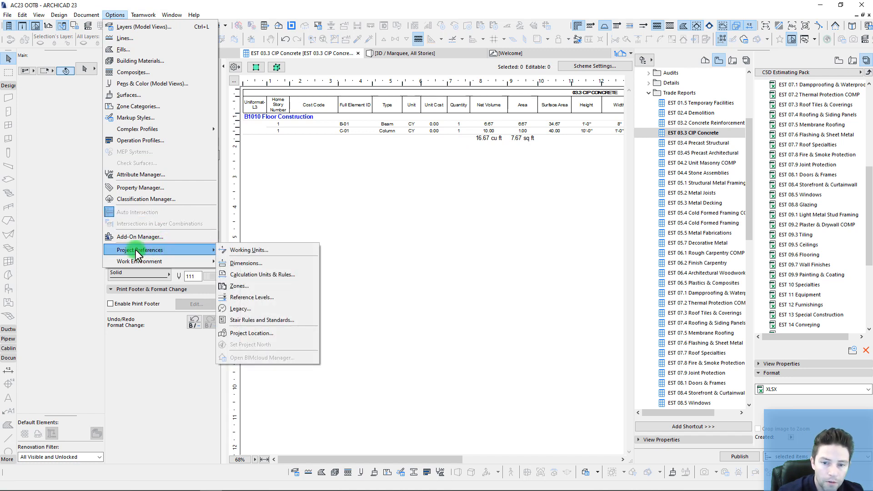
left_click(255, 274)
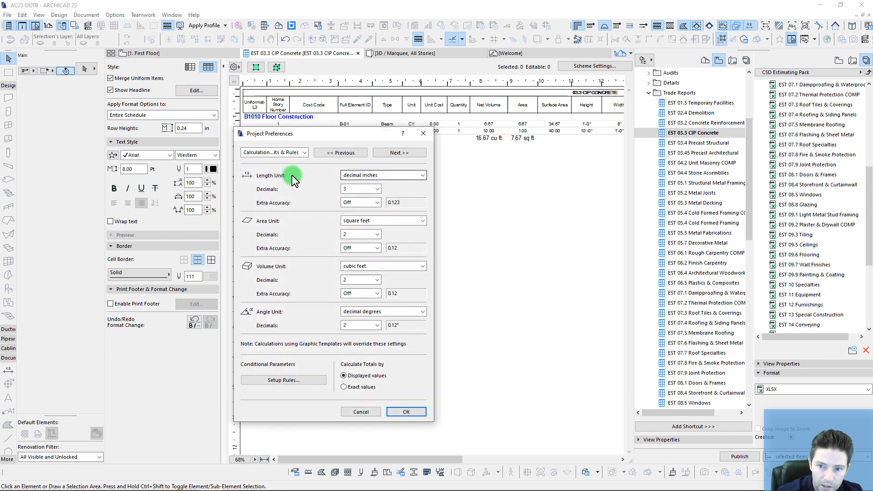
left_click(366, 177)
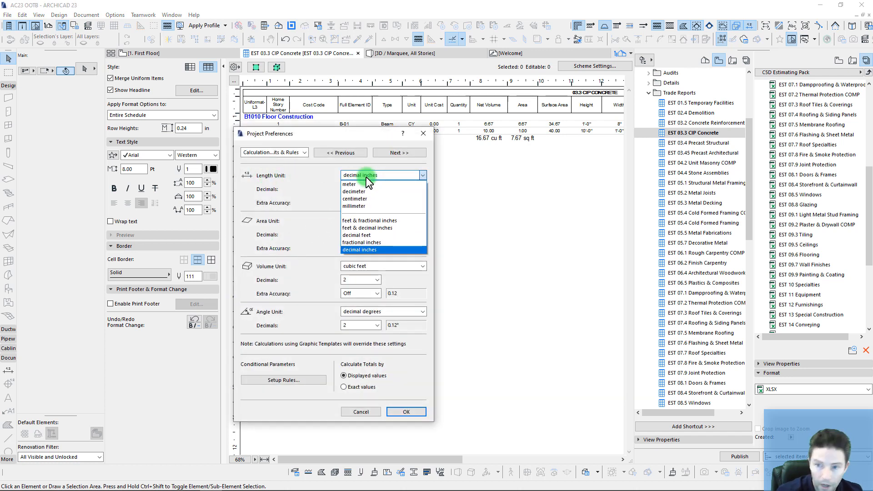
left_click(376, 237)
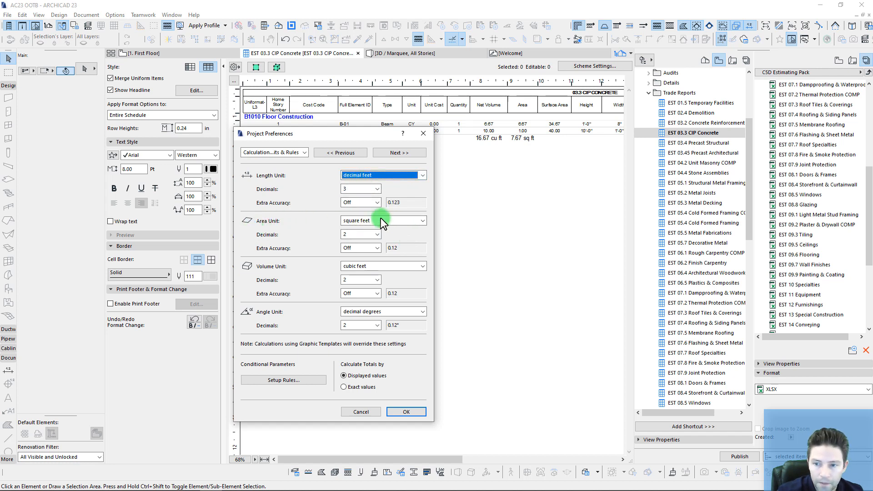
left_click(381, 267)
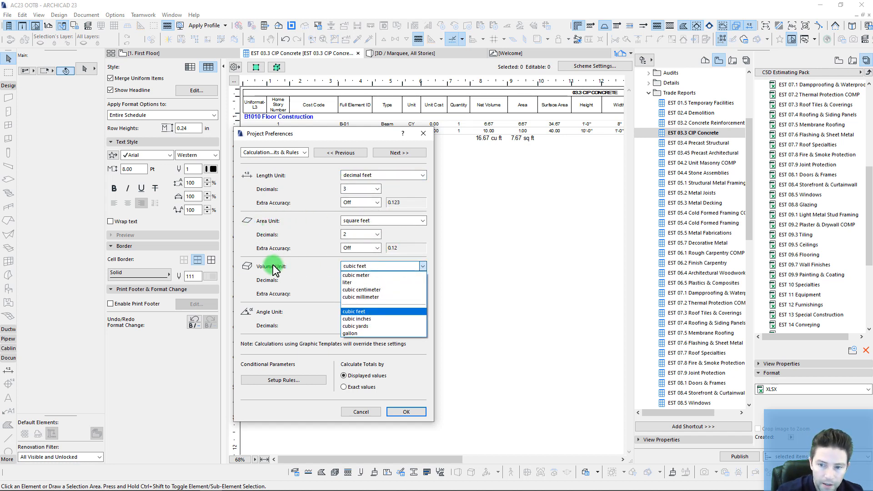
left_click(356, 326)
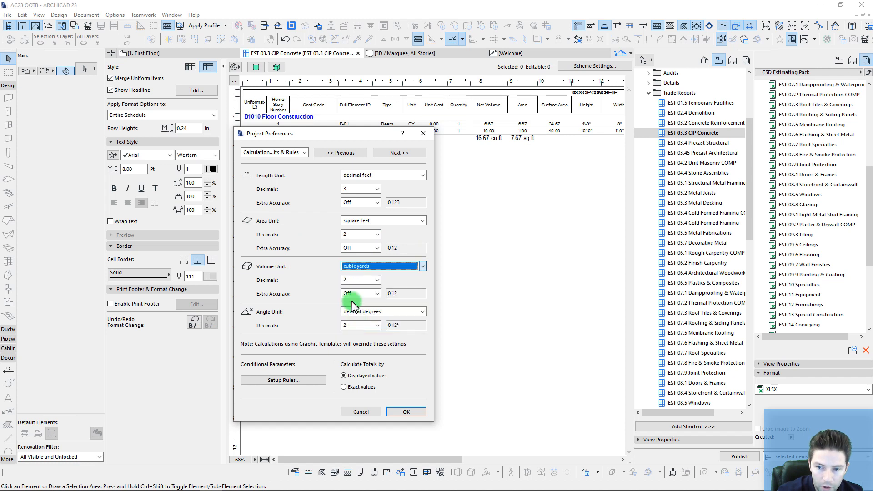
Step: Confirm the units, then enter unit cost 300 for beam B-01 and 700 for column C-01
left_click(396, 412)
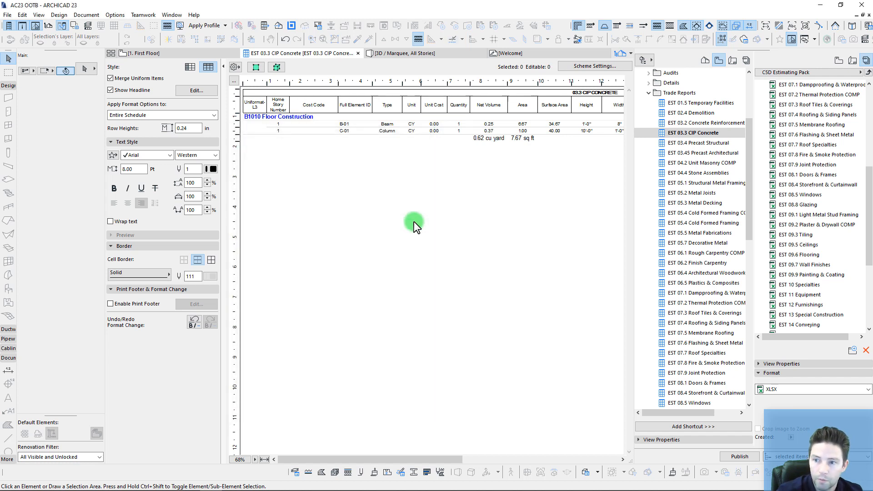
left_click(436, 124)
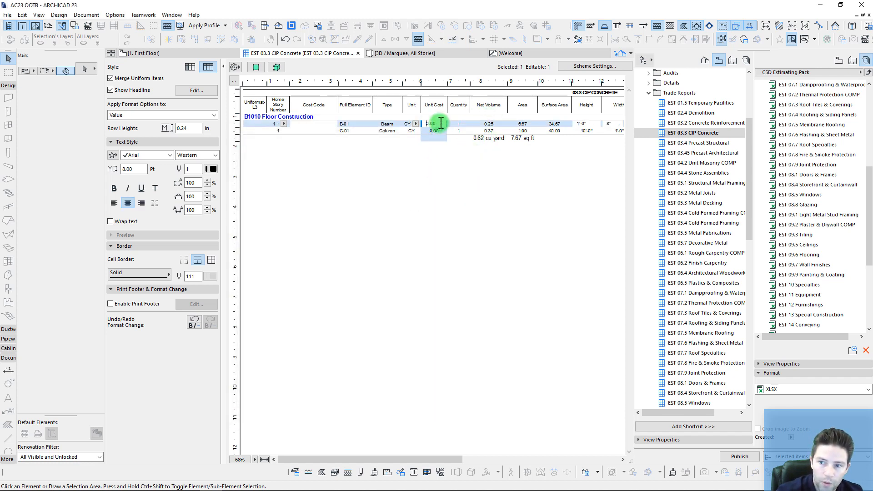
left_click_drag(441, 123, 397, 131)
type("300")
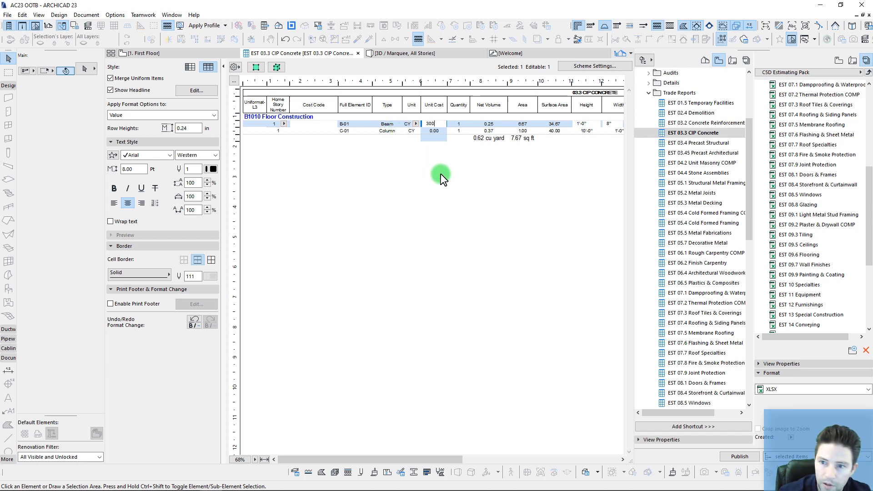
left_click(437, 131)
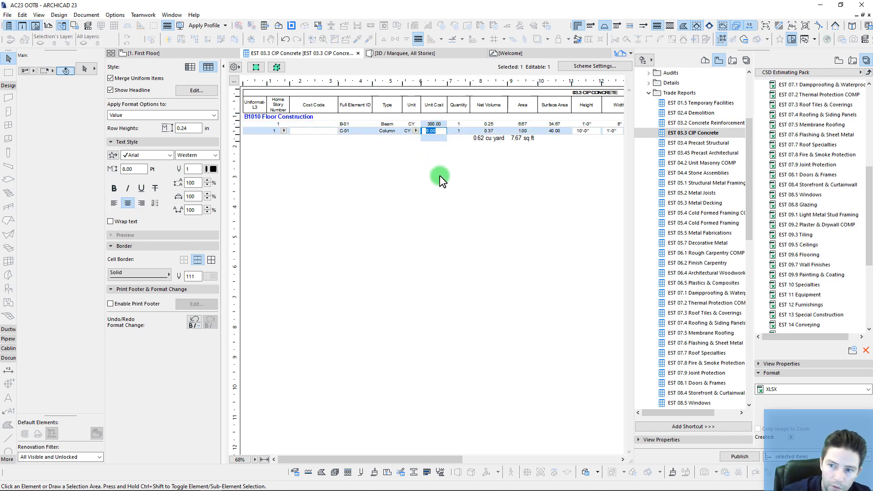
type("700")
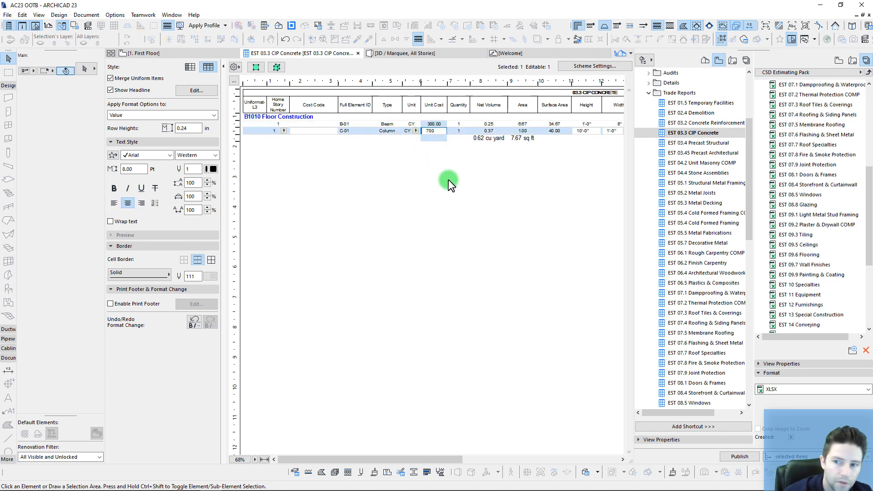
left_click(452, 184)
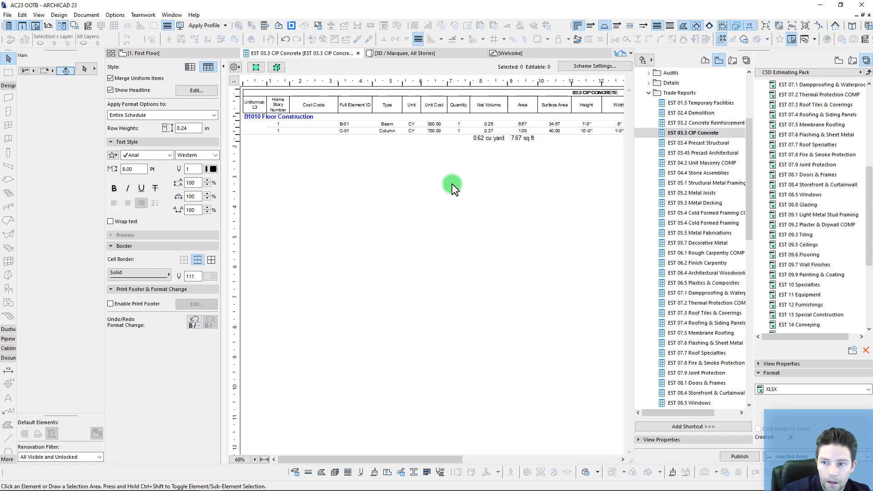
Step: In Excel's UNIFORMAT sheet, collapse D50 Electrical and expand B10 Superstructure and B1010 Floor Construction
mouse_move(176, 490)
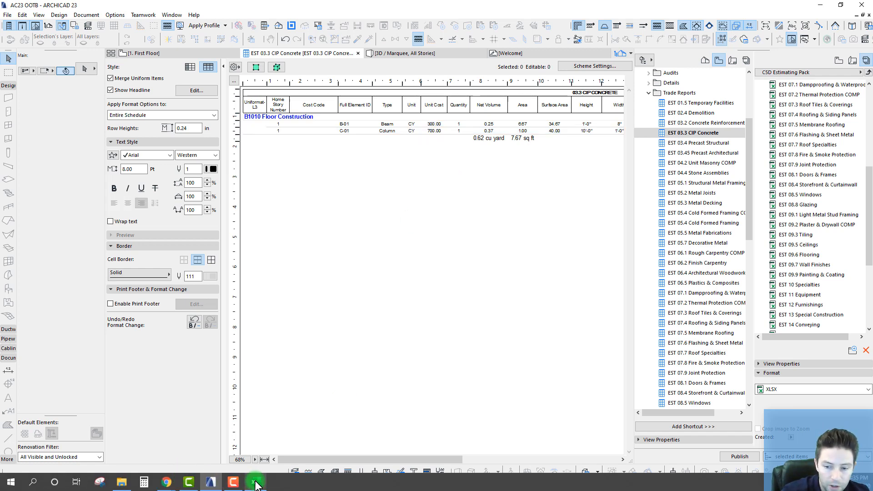
mouse_move(253, 482)
left_click(250, 441)
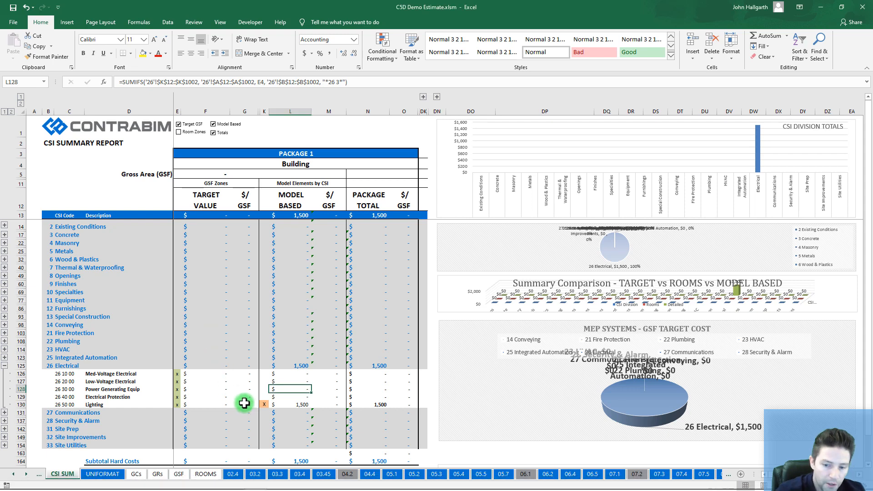
left_click(102, 474)
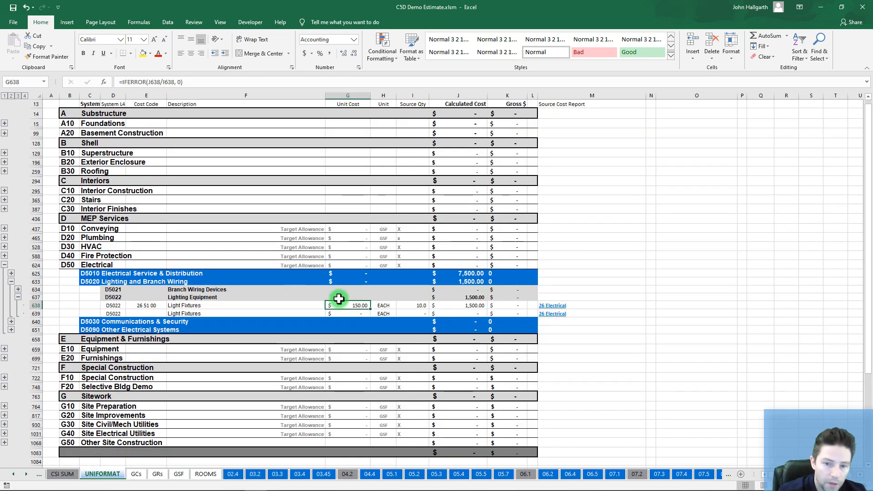
left_click(4, 265)
scroll(45, 187, "up", 2)
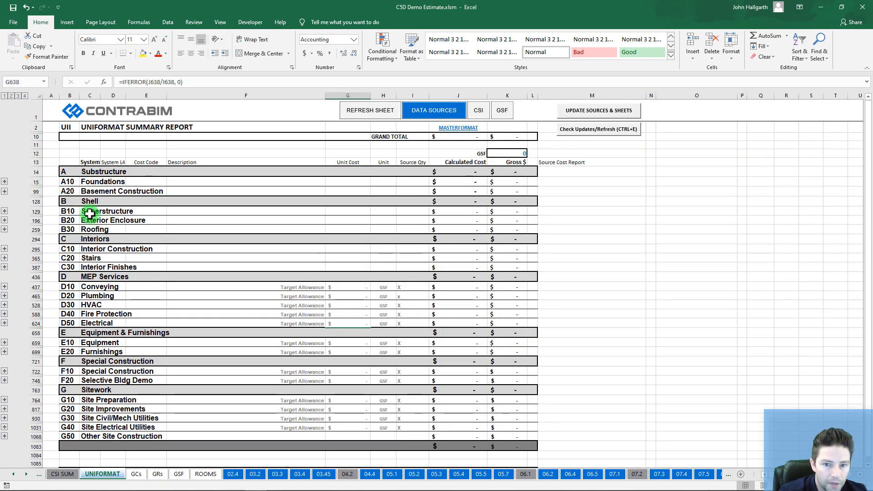
left_click(5, 211)
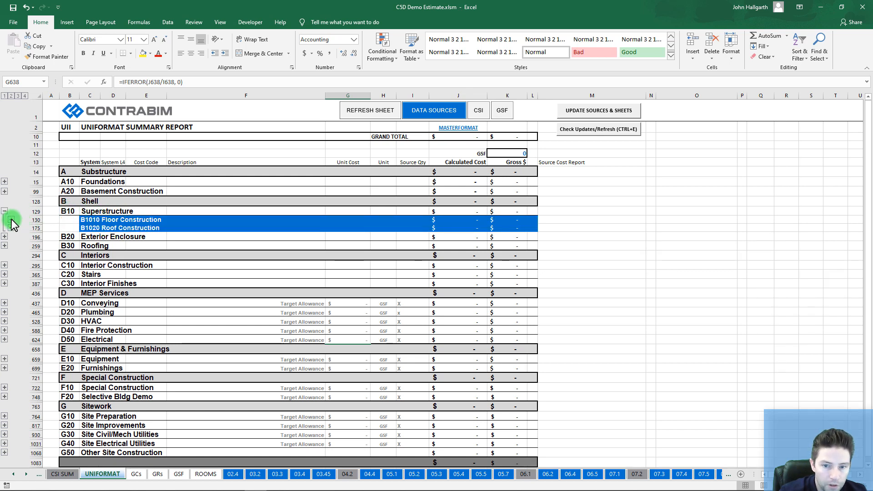
left_click(12, 220)
Step: Expand Upper Floor Construction items, check the CIP Deck Beams and 03 31 31 Concrete Columns cost codes, then minimise Excel
left_click(184, 235)
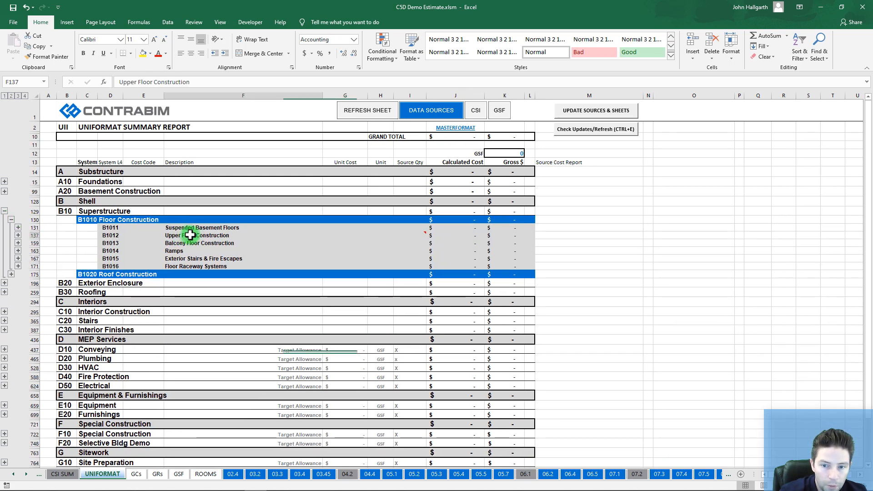
left_click(18, 235)
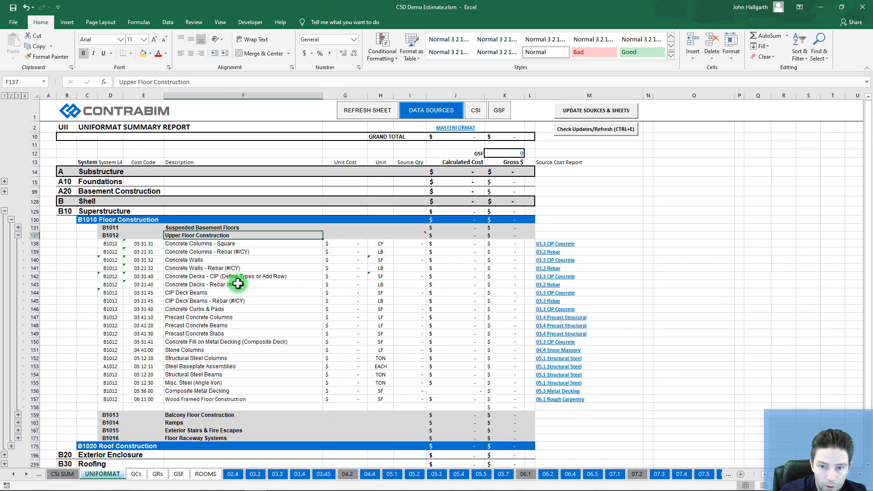
left_click(201, 244)
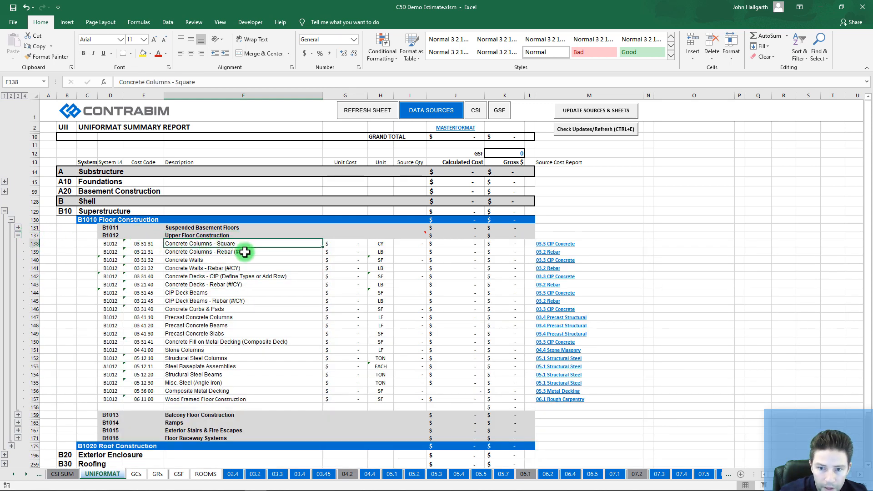
left_click(173, 294)
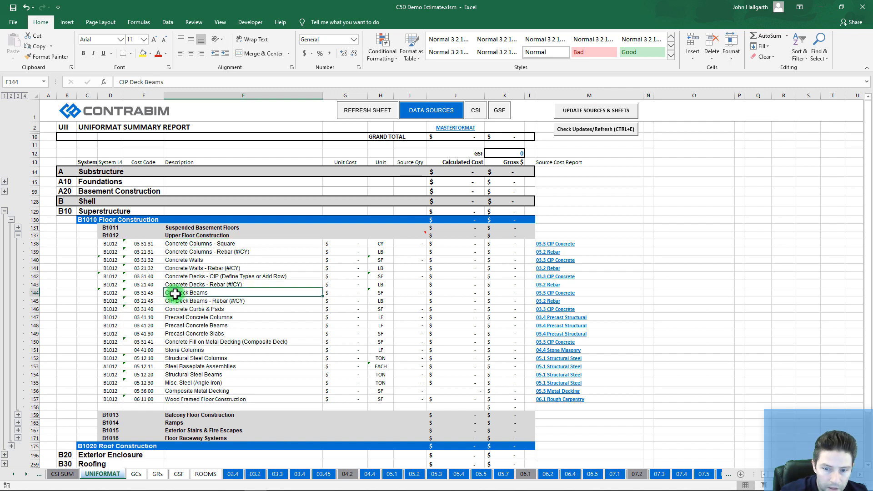
left_click(132, 244)
left_click_drag(145, 82, 91, 83)
key("ctrl+c")
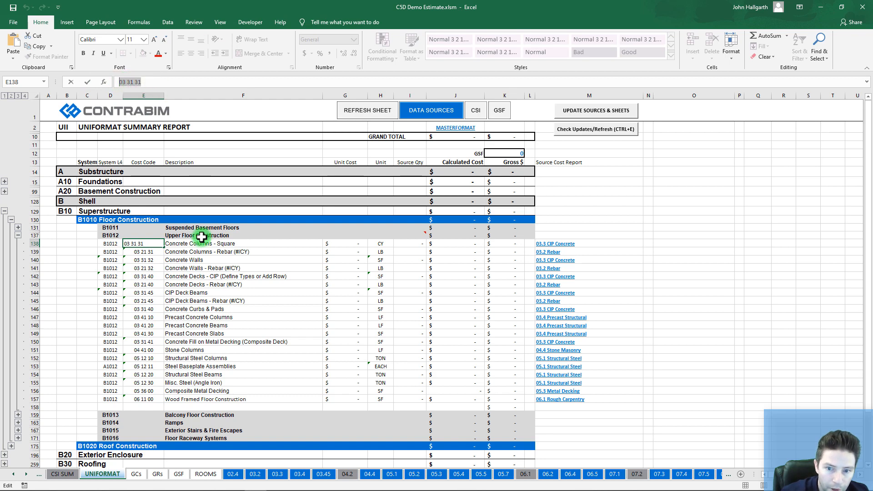
left_click(814, 11)
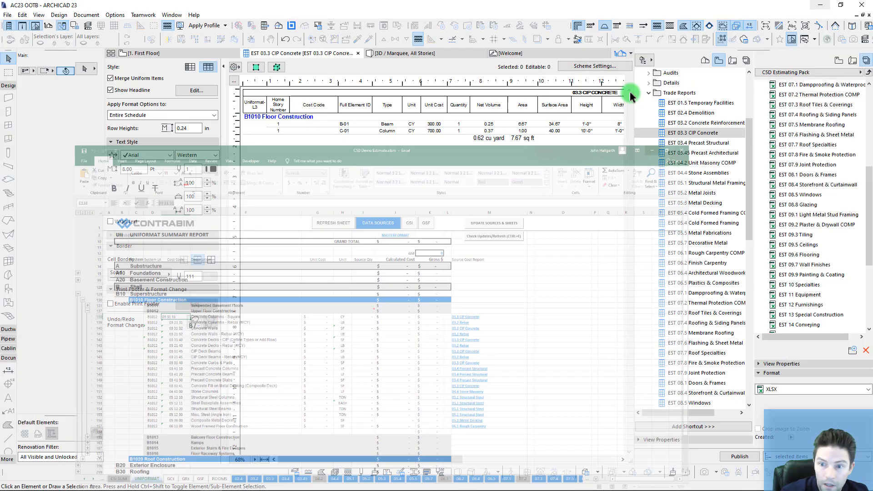
Step: Enter cost codes 03 31 45 for B-01 and 03 31 31 for C-01, then view the B1010 group in 3D
left_click(310, 123)
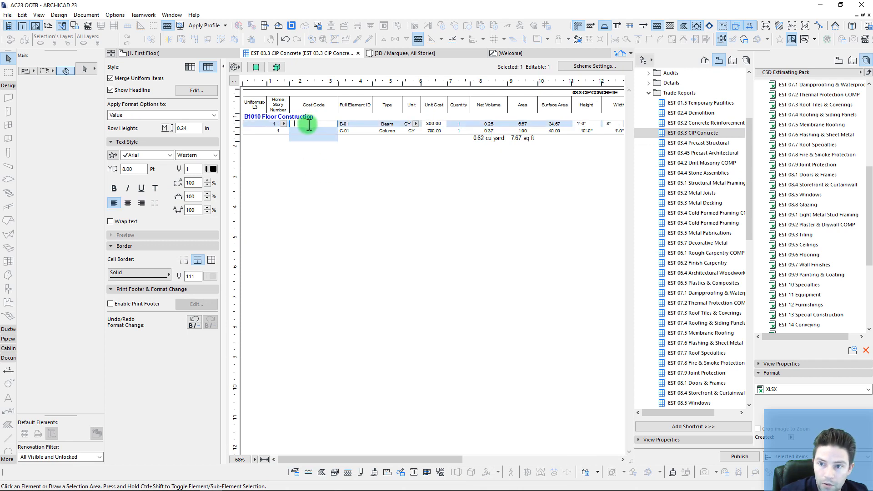
key("ctrl+v")
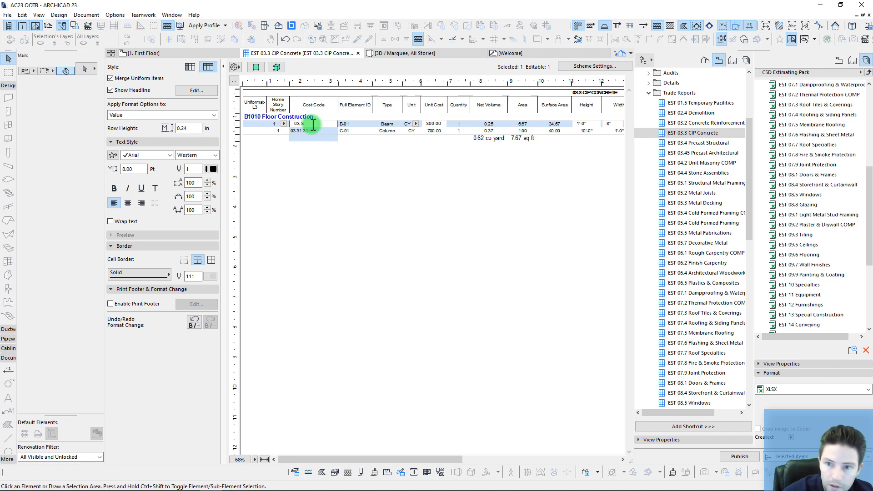
key("Return")
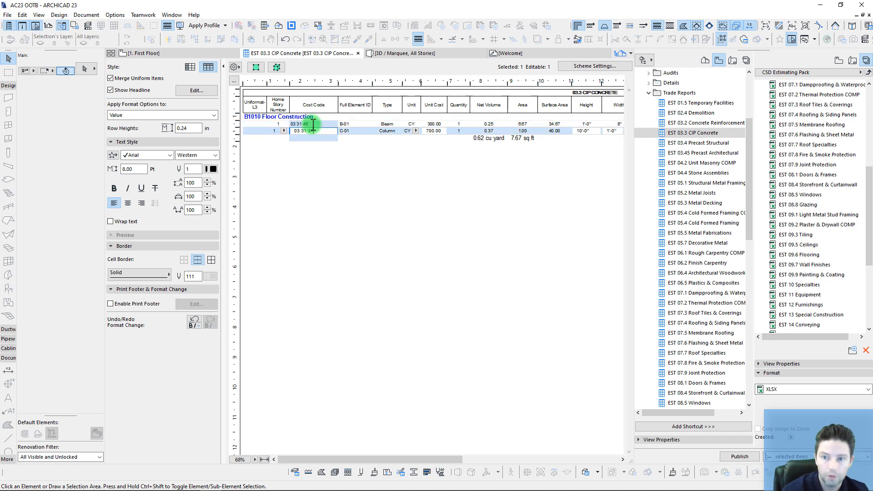
left_click(354, 170)
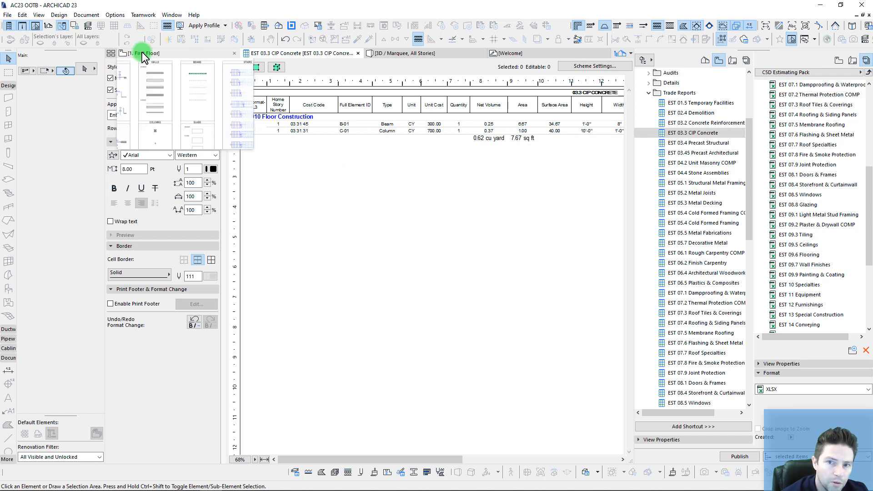
left_click(294, 117)
left_click(276, 68)
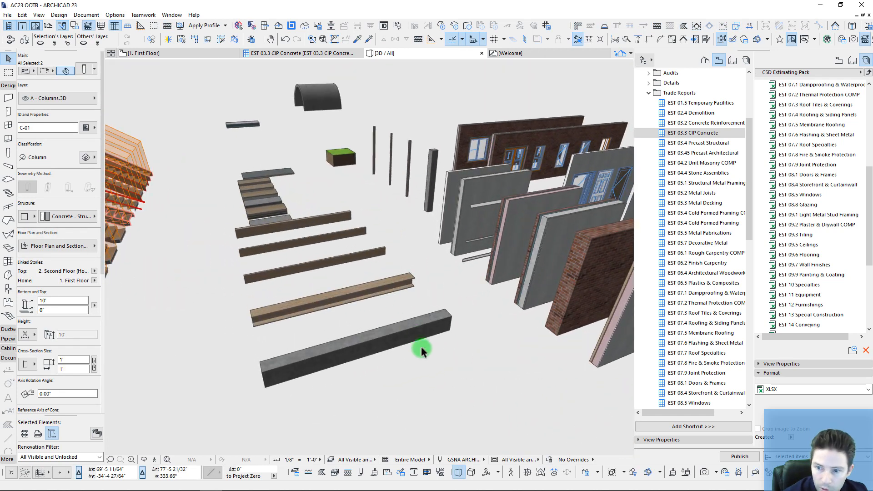
Step: Give beam B-01 the cost description 'CIP Deck Beam' in its ID and Properties settings
left_click(415, 324)
left_click(86, 128)
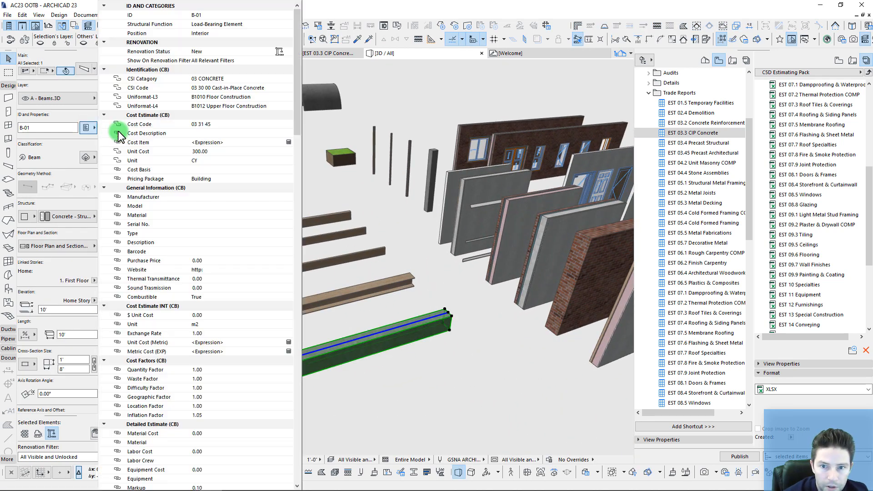
left_click(208, 134)
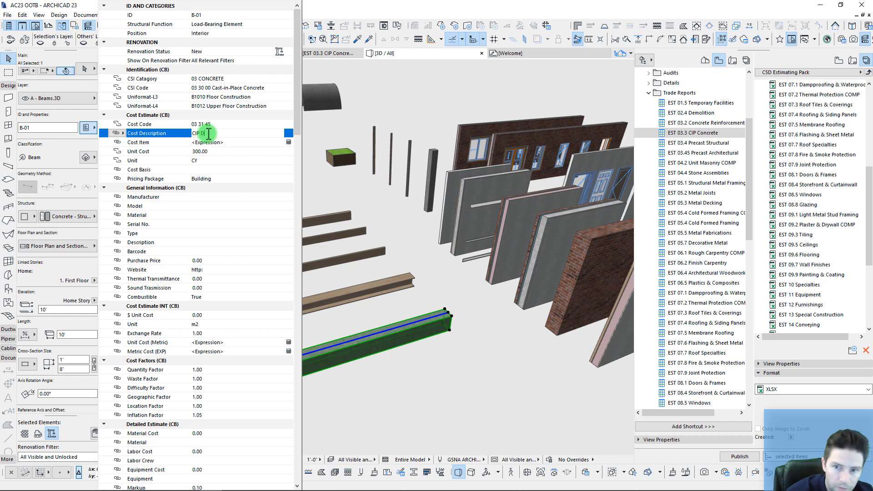
key("Return")
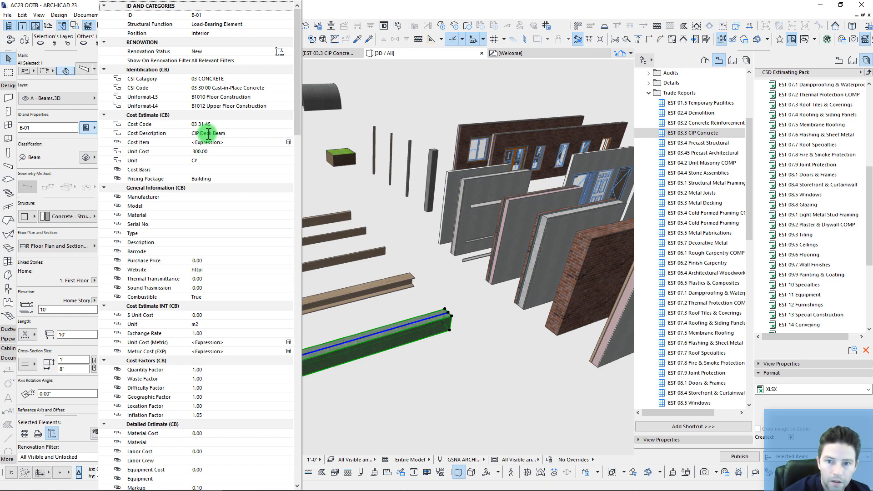
scroll(439, 179, "up", 6)
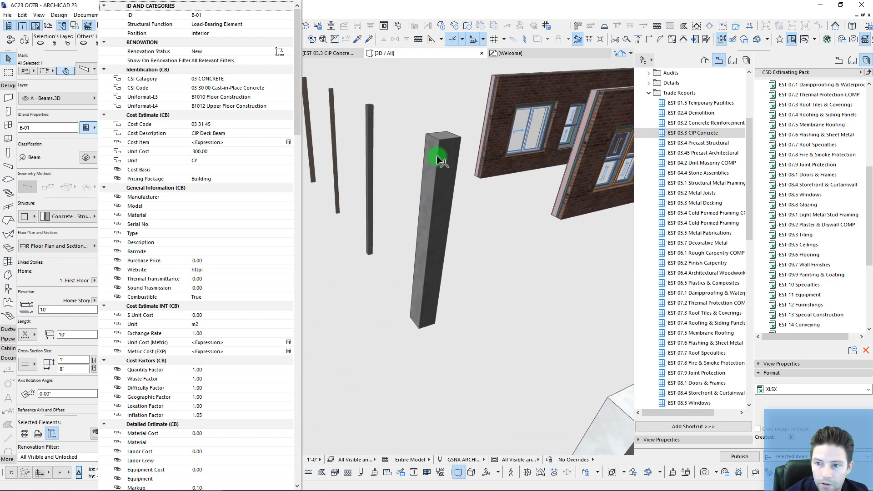
left_click(436, 160)
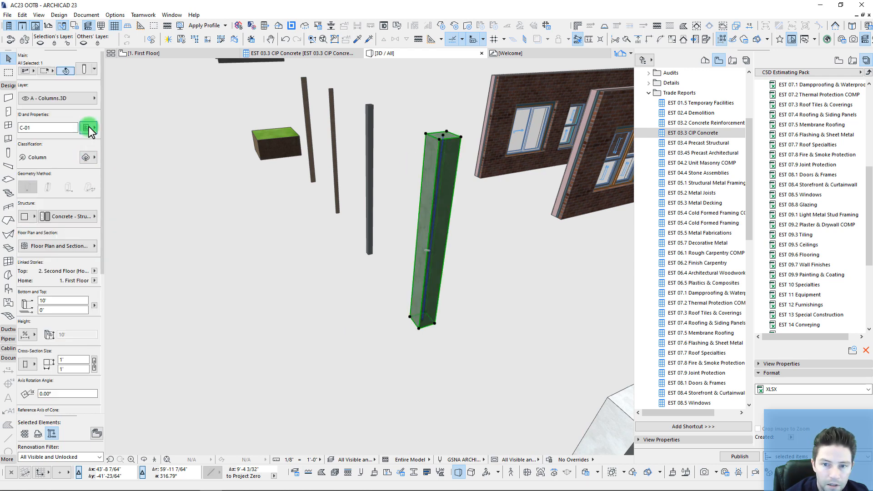
Step: Give column C-01 the cost description 'CIP Column' and reopen the EST 03.3 CIP Concrete schedule
left_click(86, 128)
left_click(212, 133)
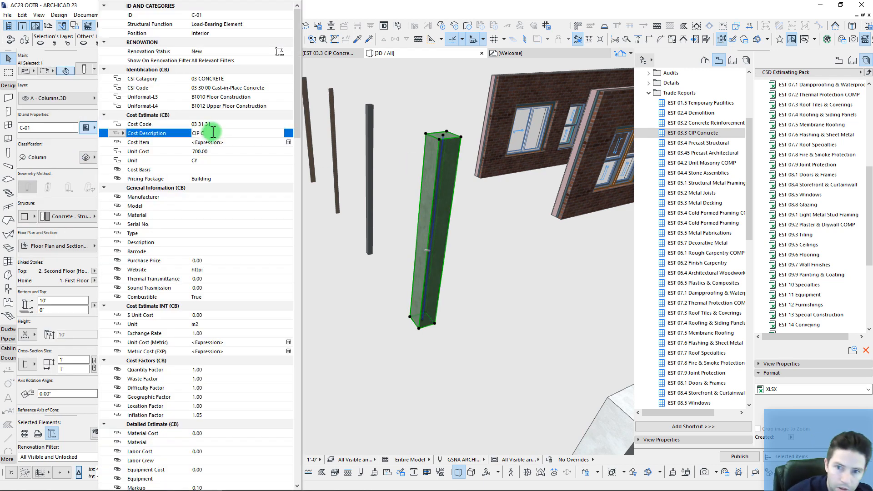
type("CIP Column")
key("Return")
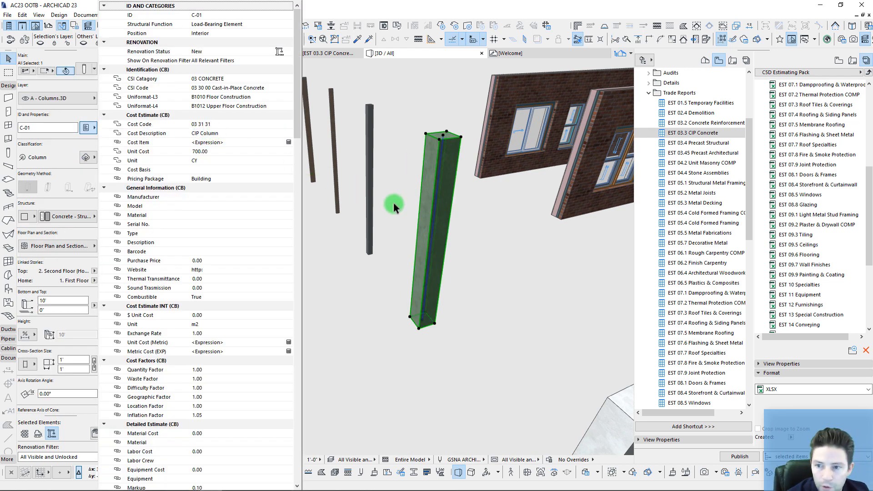
left_click(393, 285)
left_click_drag(694, 132, 815, 122)
scroll(815, 118, "up", 1)
double_click(811, 126)
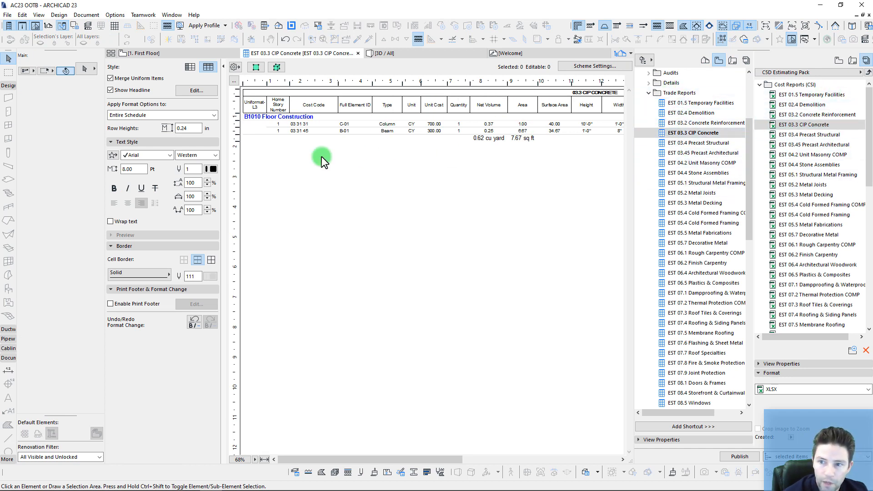
Step: Publish EST 03.3 CIP Concrete from the Publisher set as XLSX, then return to Excel
left_click_drag(366, 456, 285, 440)
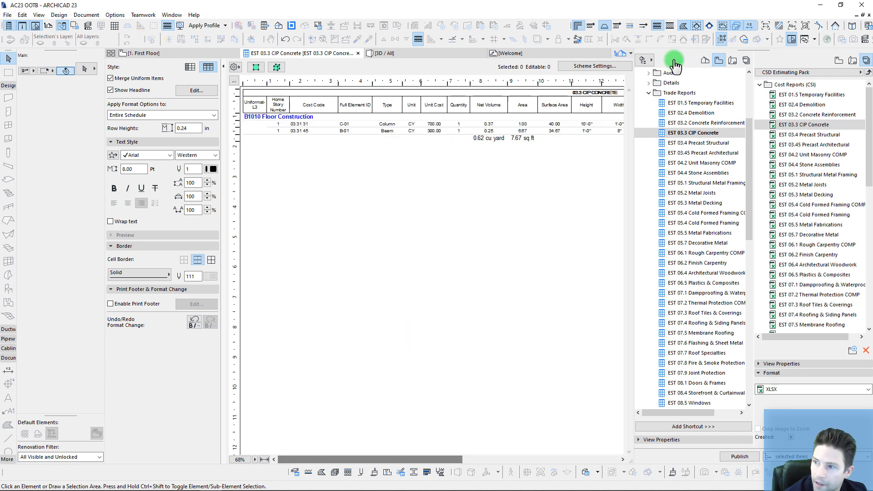
left_click(799, 127)
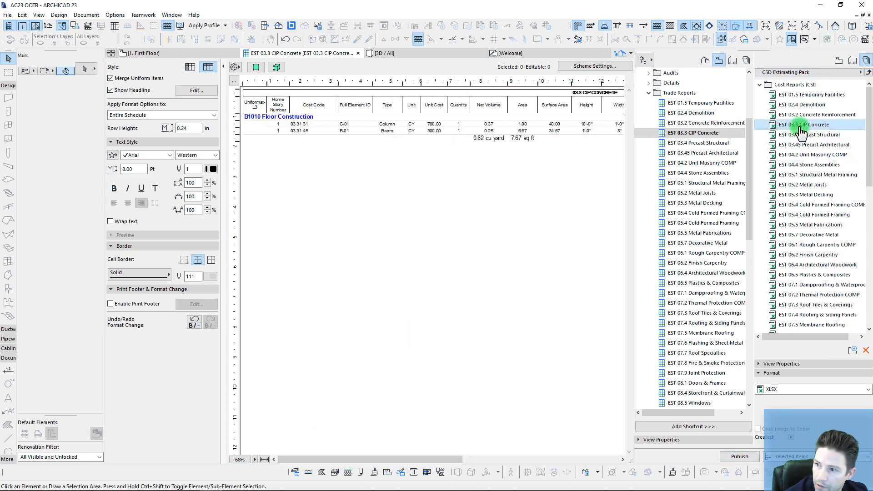
left_click(739, 456)
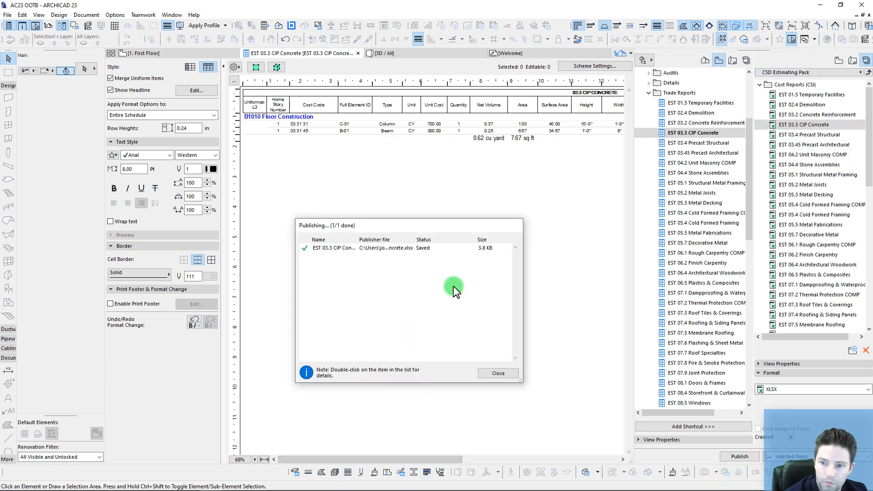
left_click(497, 373)
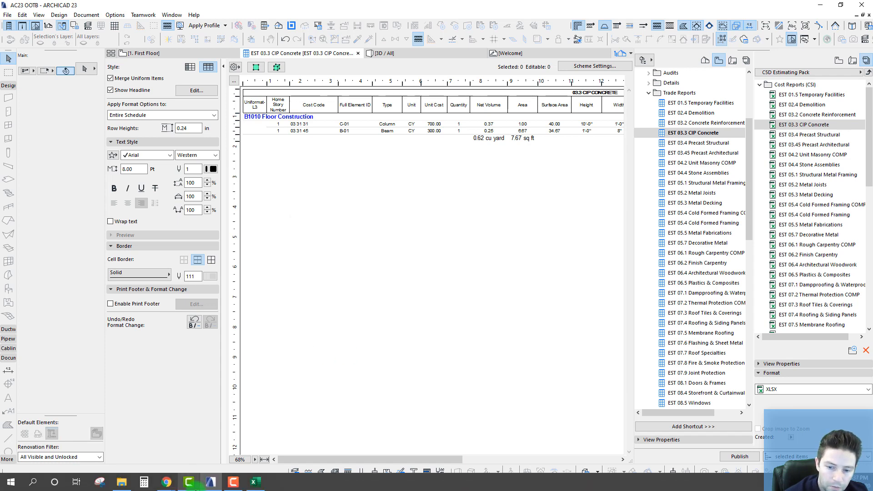
left_click(252, 483)
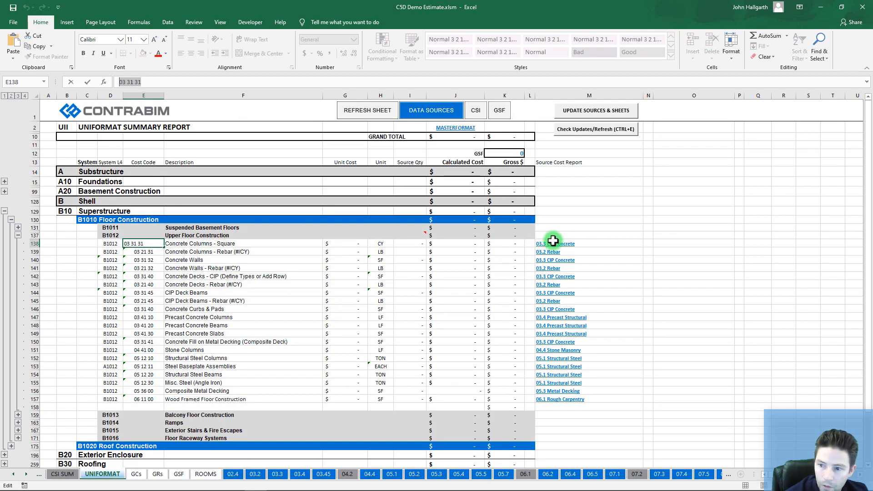
Step: Refresh the 03.3 CIP Concrete sheet so column C-01 ($259) and beam B-01 ($75) total $334.00
left_click(609, 245)
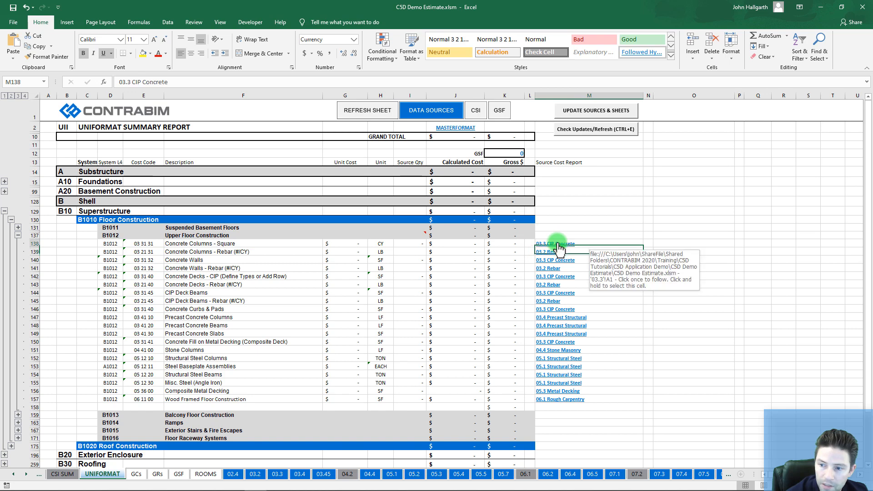
left_click(558, 245)
left_click(267, 258)
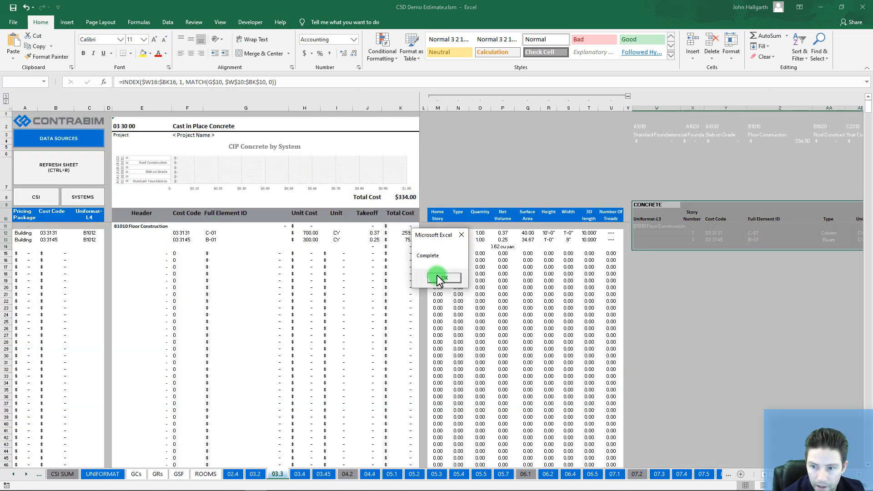
left_click(440, 277)
left_click(367, 301)
mouse_move(406, 234)
left_mouse_down()
mouse_move(308, 234)
mouse_move(407, 240)
left_mouse_up()
left_click(329, 275)
left_click(400, 288)
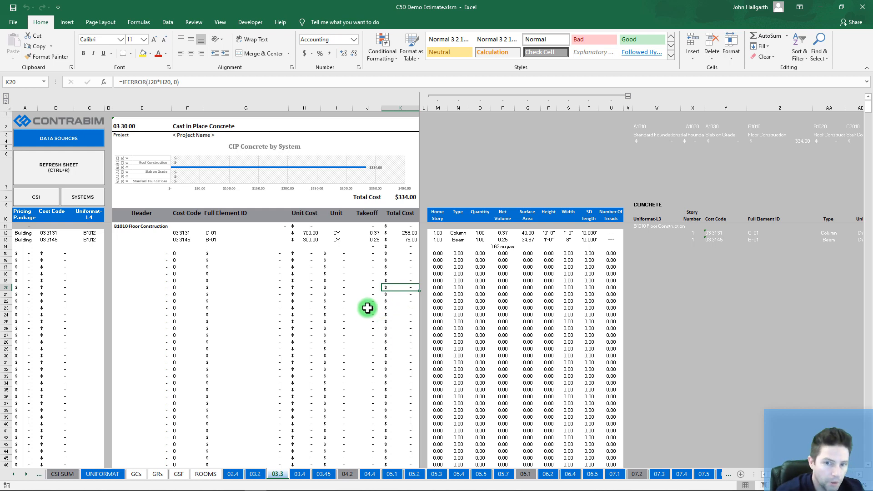
Step: Add a decimal to UNIFORMAT Source Qty I138:I157 so Concrete Columns reads 0.37 and CIP Deck Beams 0.25
left_click(80, 197)
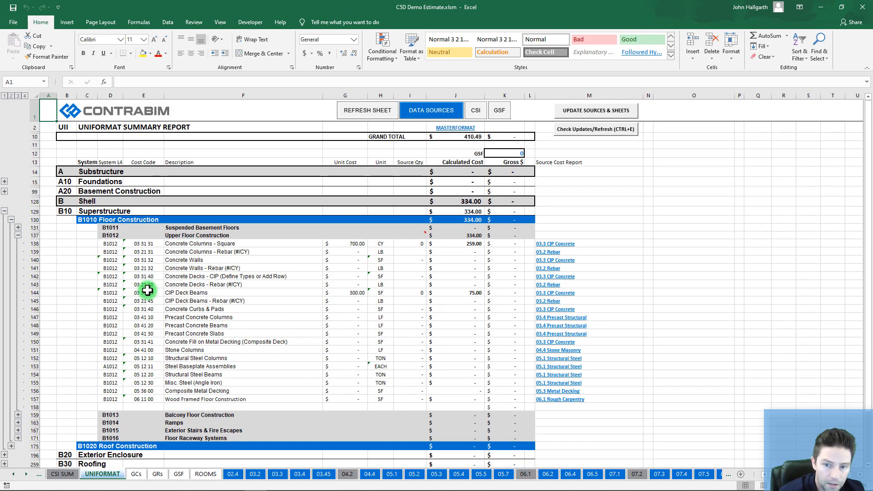
left_click(359, 243)
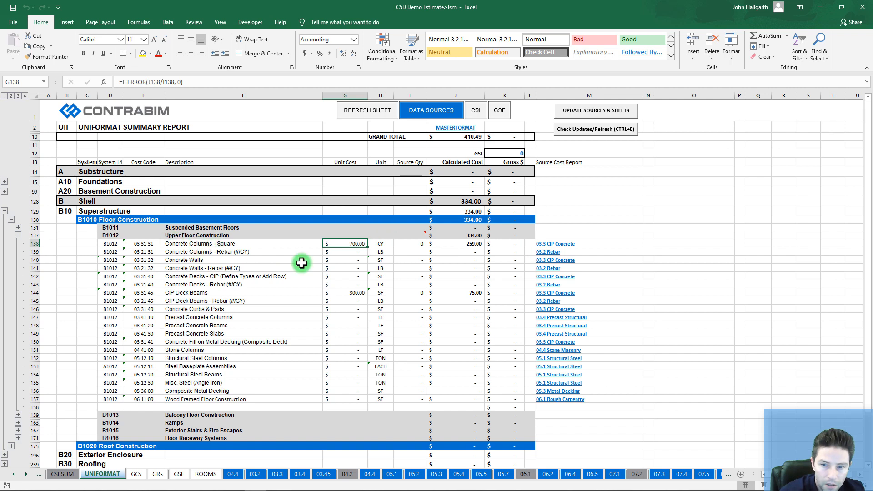
left_click(352, 293)
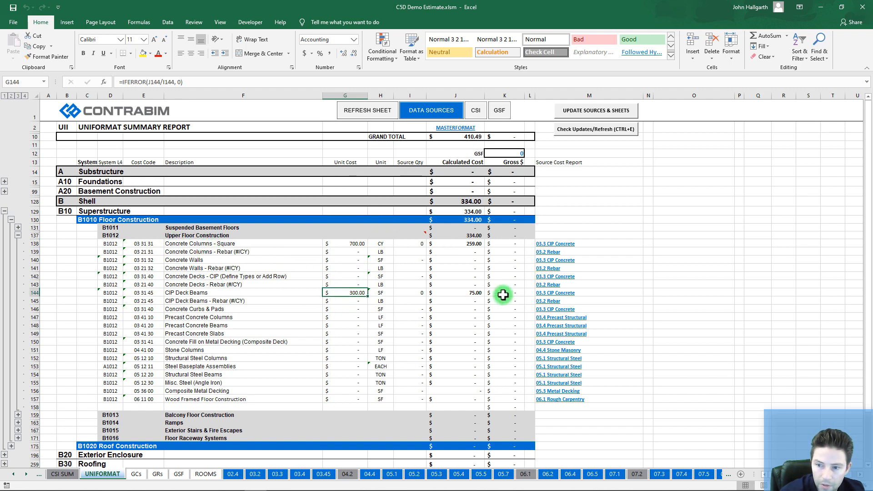
left_click(407, 244)
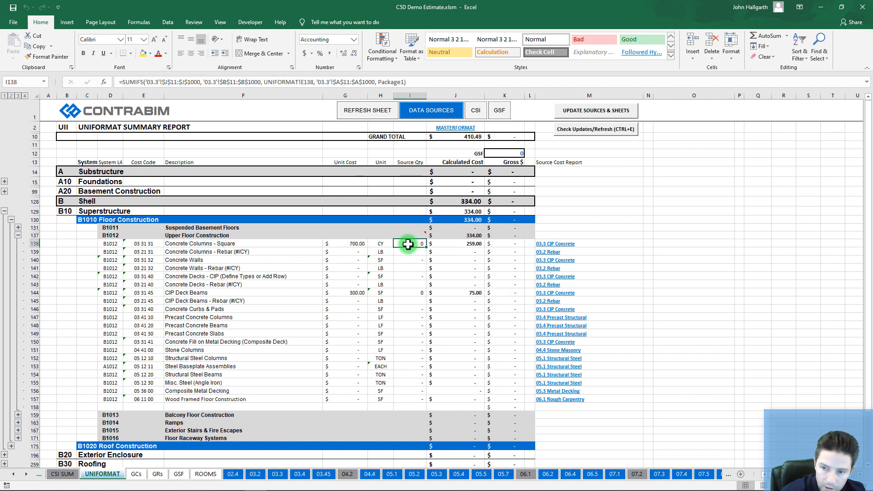
left_click_drag(407, 245, 408, 399)
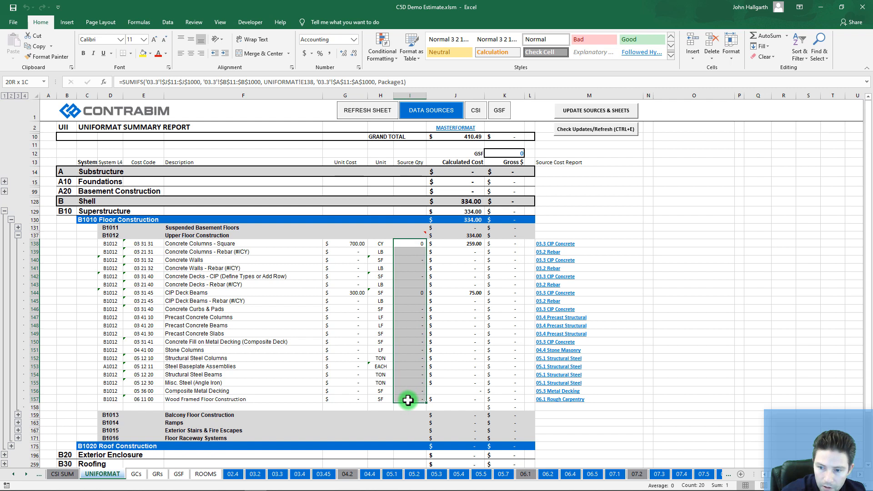
left_click(343, 54)
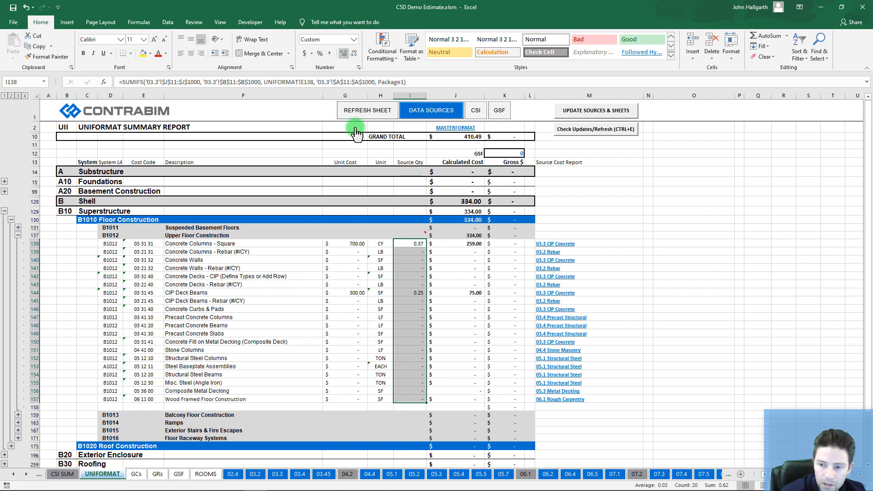
left_click(417, 244)
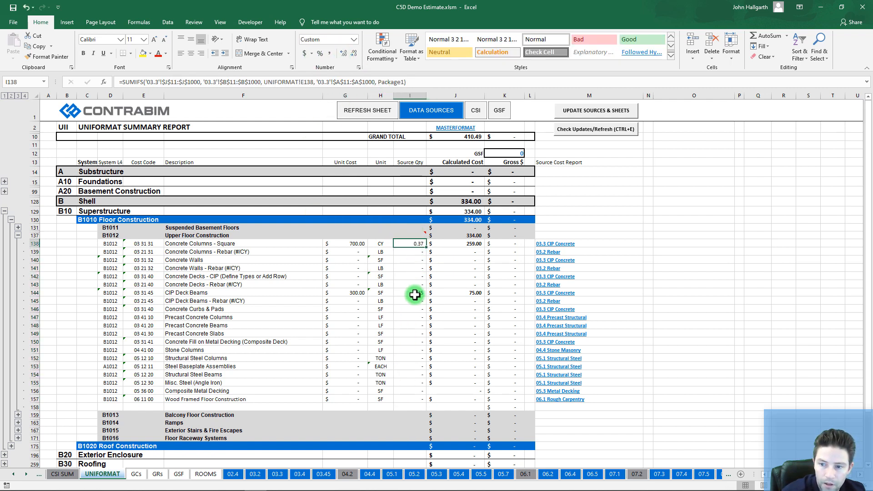
left_click(466, 244)
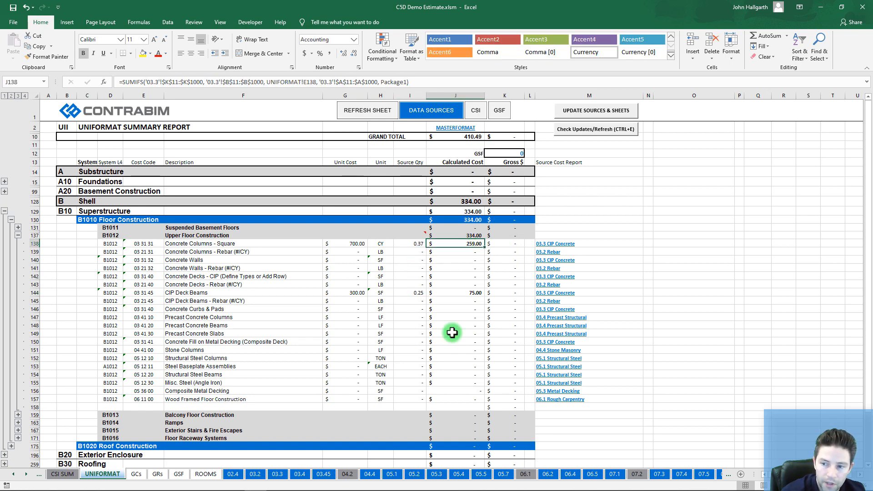
Step: Mark K19 with x on CSI SUM so Cast-in-Place Concrete counts, making the total 1,834
left_click(68, 474)
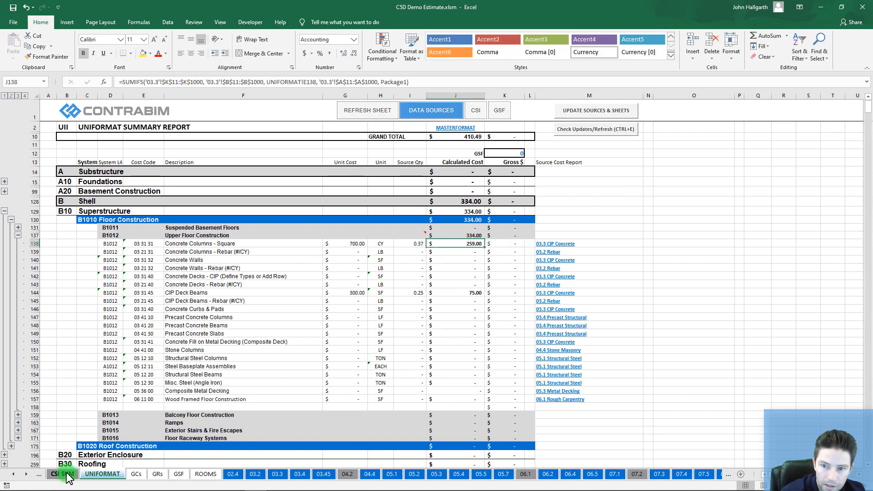
left_click(5, 236)
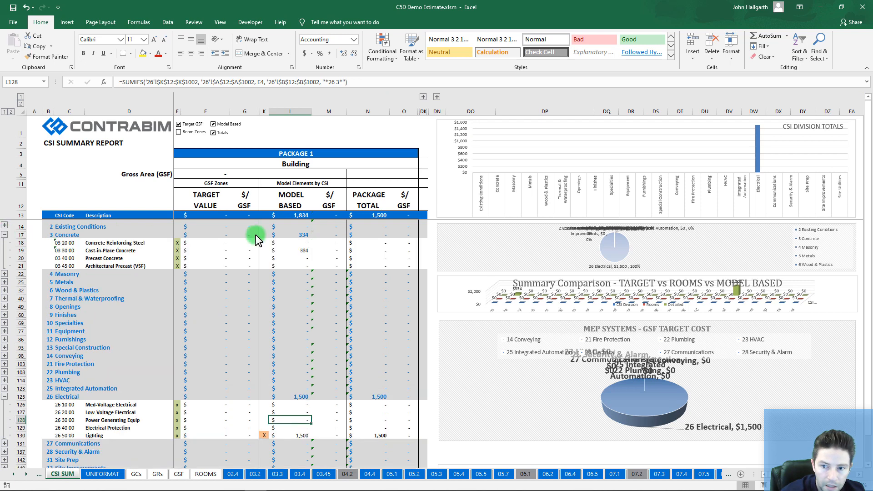
left_click(266, 251)
type("x")
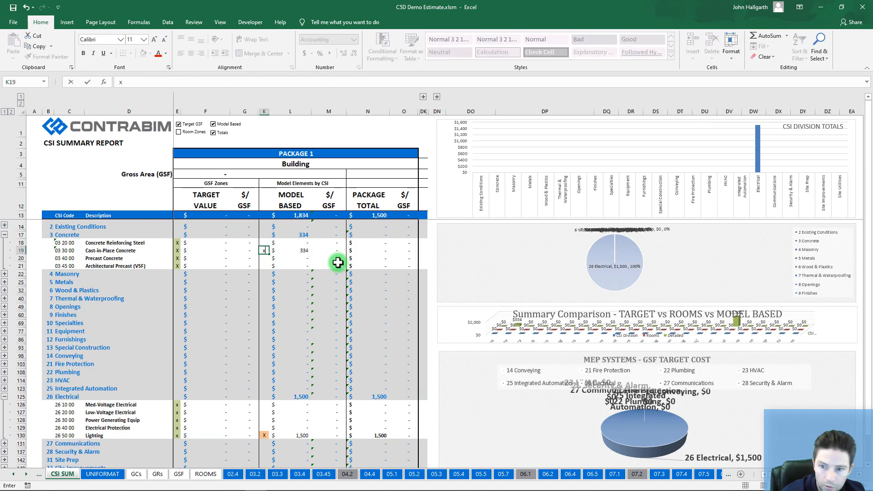
left_click(334, 266)
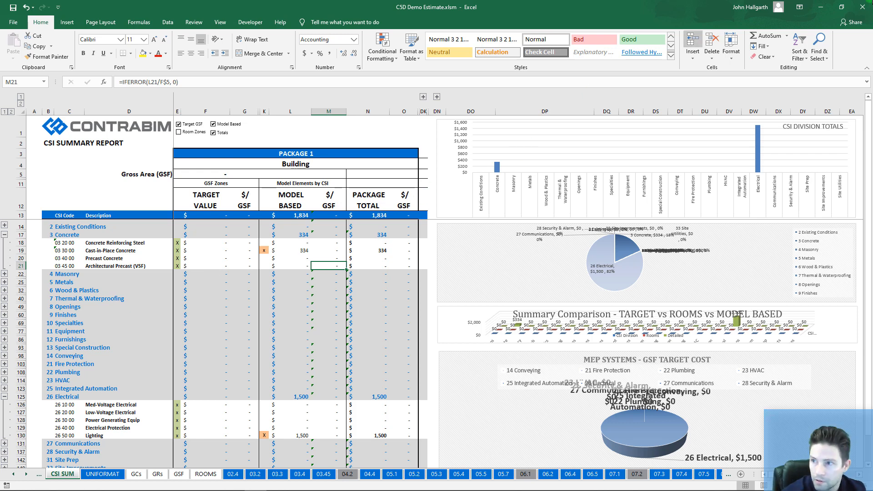
left_click(827, 10)
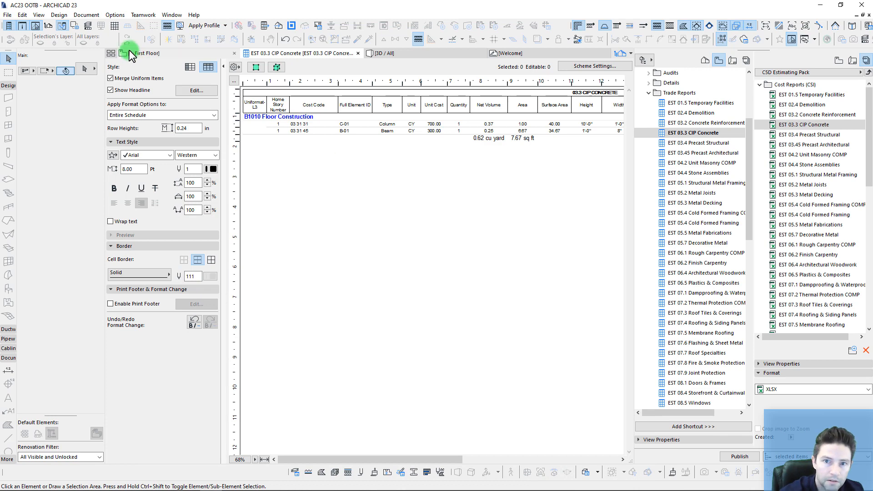
Step: Marquee the Windows details on the First Floor plan and show them in 3D
left_click(129, 53)
scroll(306, 250, "down", 5)
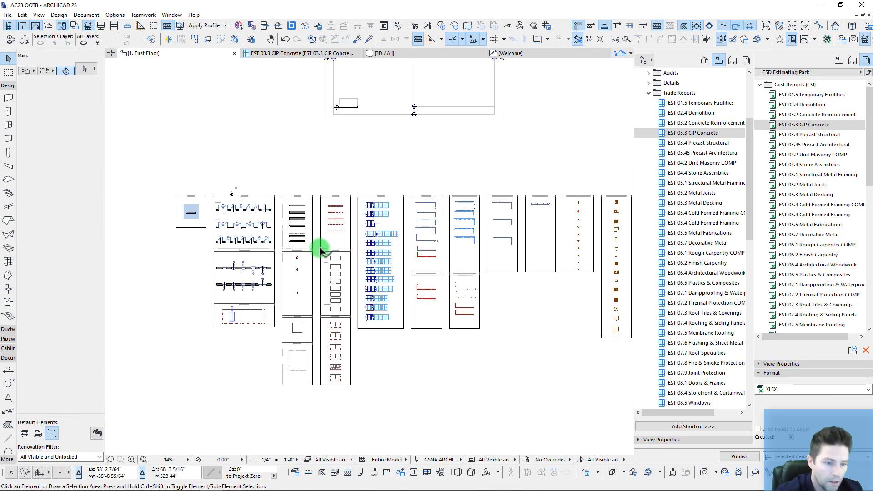
middle_click_drag(379, 268, 333, 241)
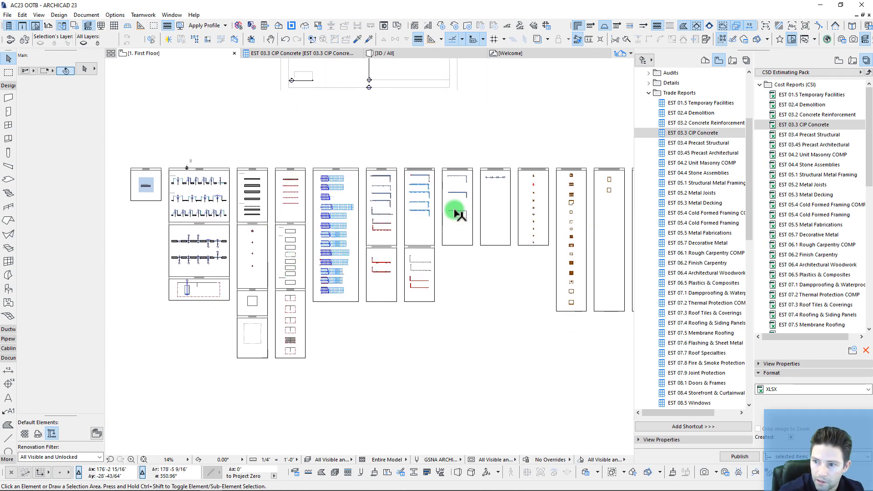
scroll(457, 212, "down", 1)
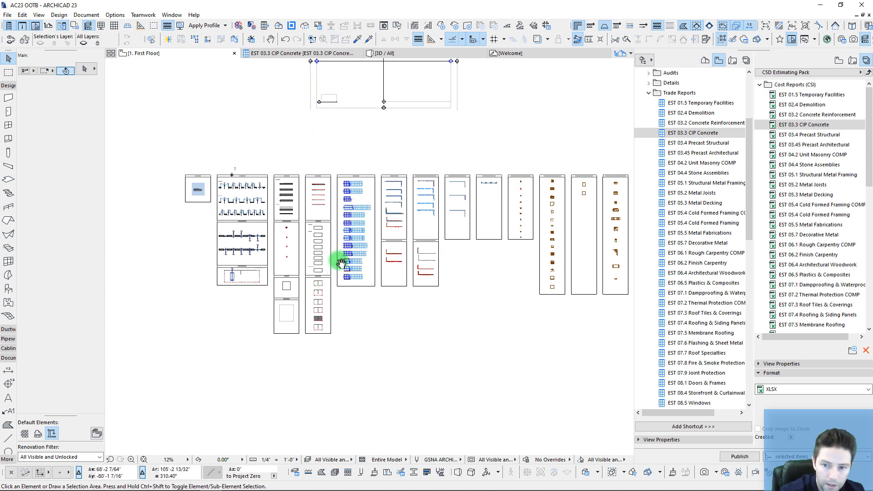
scroll(262, 209, "up", 5)
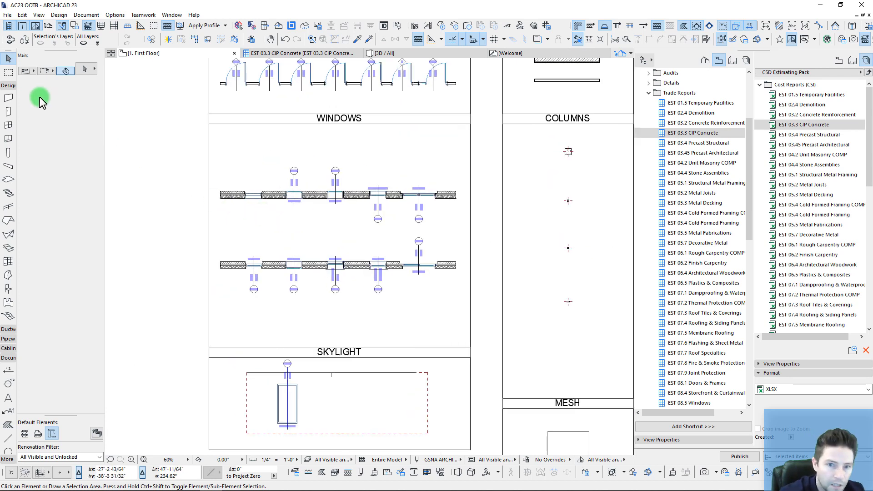
left_click(7, 74)
left_click_drag(170, 145, 498, 322)
key("F5")
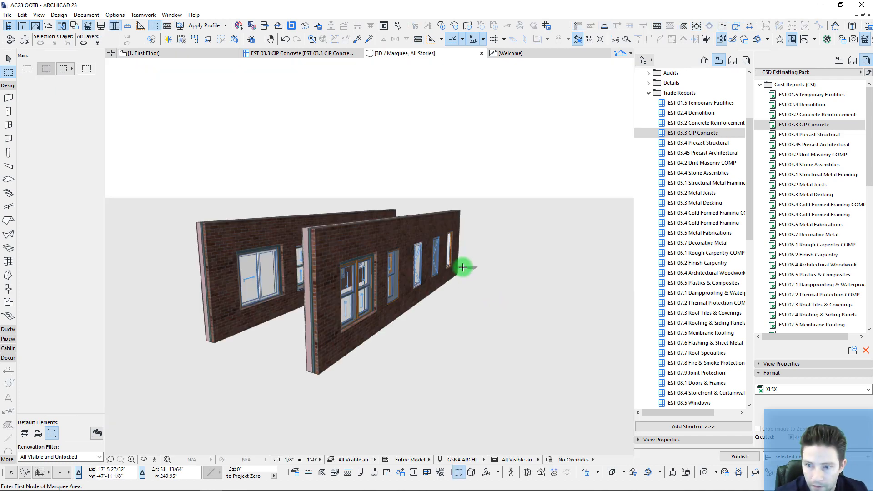
Step: Select all ten windows in the 3D view with the Window tool and Ctrl+A
middle_click_drag(457, 278, 131, 195, "shift")
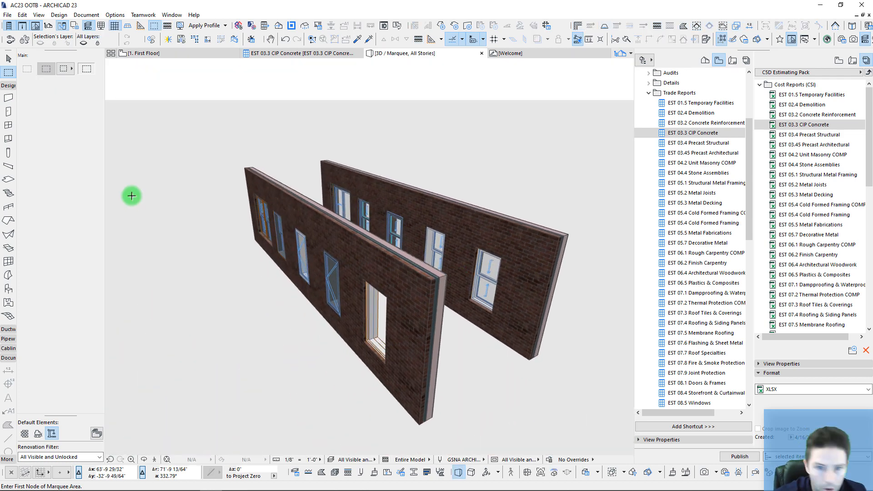
left_click(8, 126)
key("ctrl+a")
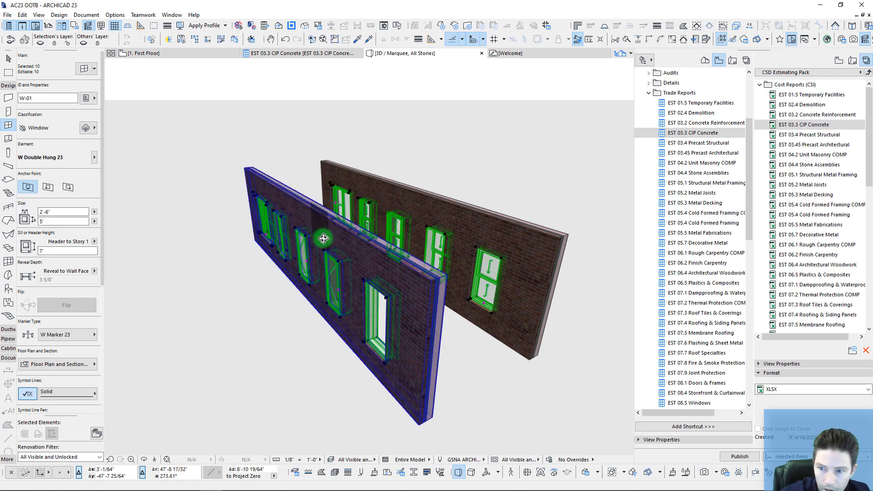
middle_click_drag(324, 238, 102, 143, "shift")
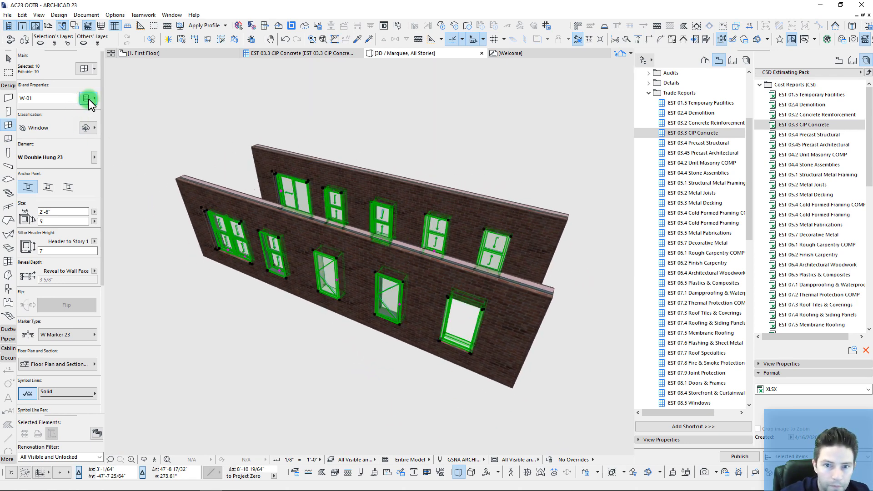
Step: Set the windows' CSI Category to 08 OPENINGS and CSI Code to 08 50 00 Windows
left_click(85, 98)
left_click(285, 78)
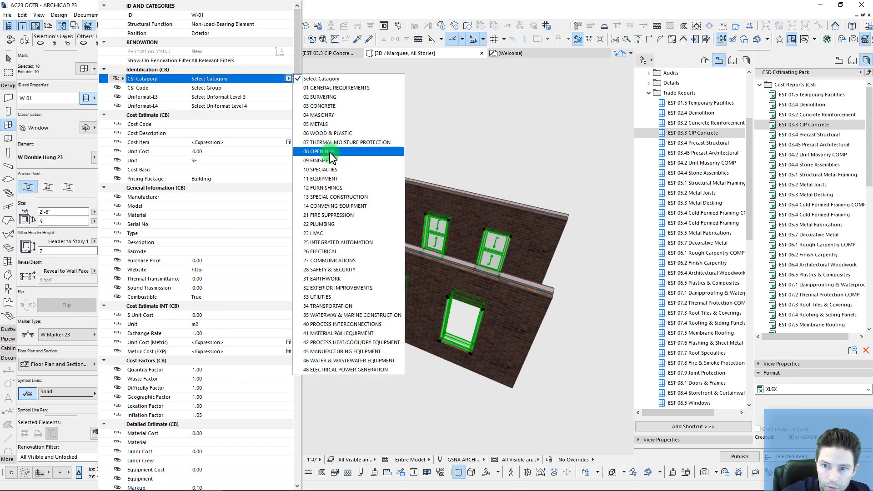
left_click(329, 152)
left_click(288, 88)
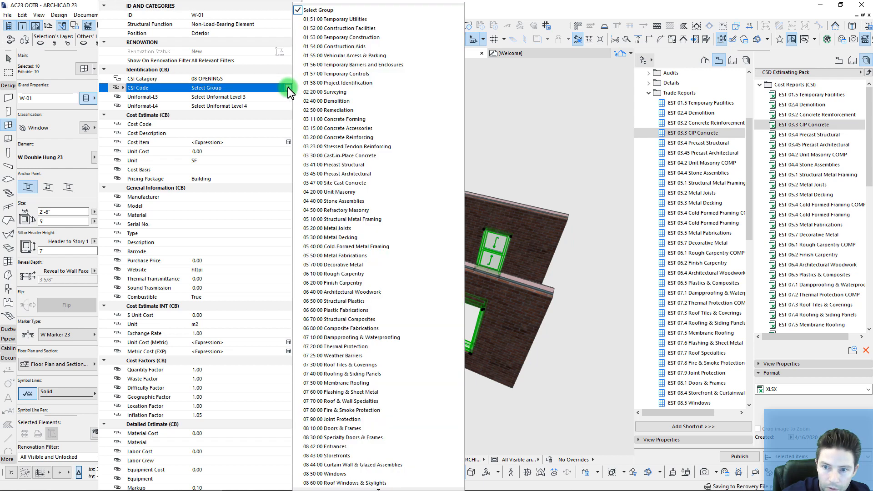
scroll(350, 437, "down", 2)
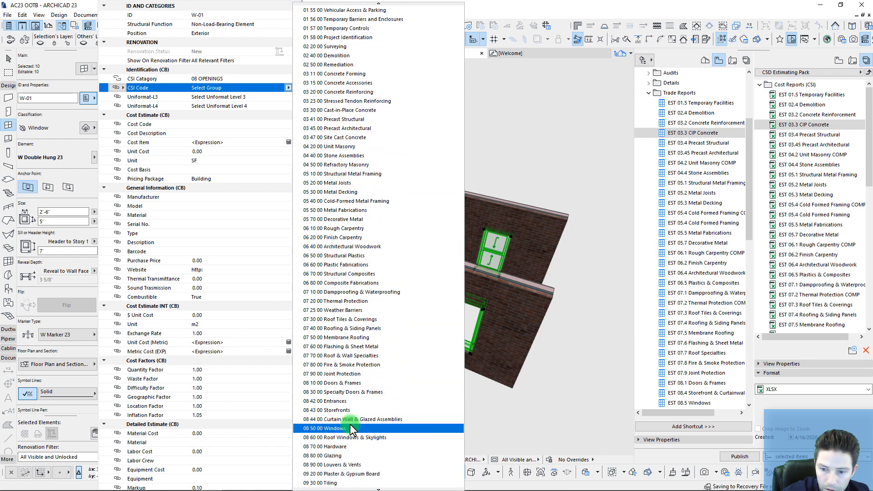
left_click(353, 429)
Step: Set Uniformat-L3 to B2020 Exterior Windows and Uniformat-L4 to B2021 Windows
left_click(288, 97)
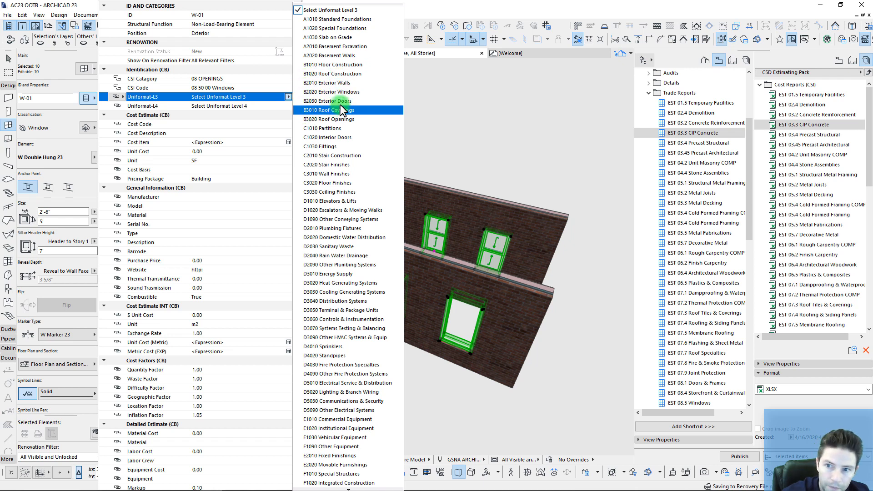
left_click(351, 93)
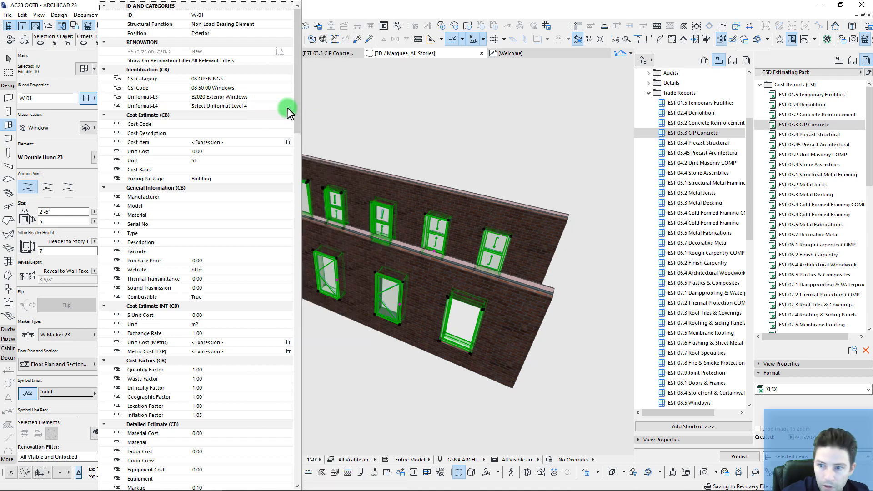
left_click(287, 106)
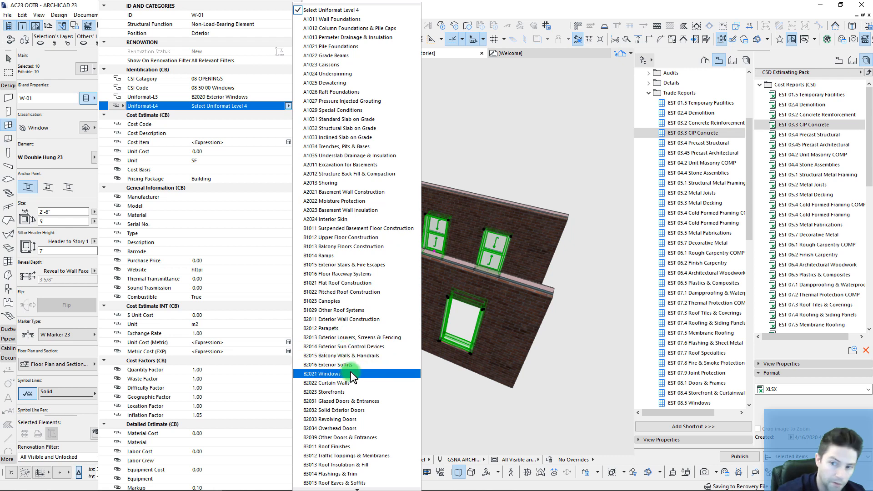
scroll(361, 251, "down", 4)
scroll(362, 255, "down", 1)
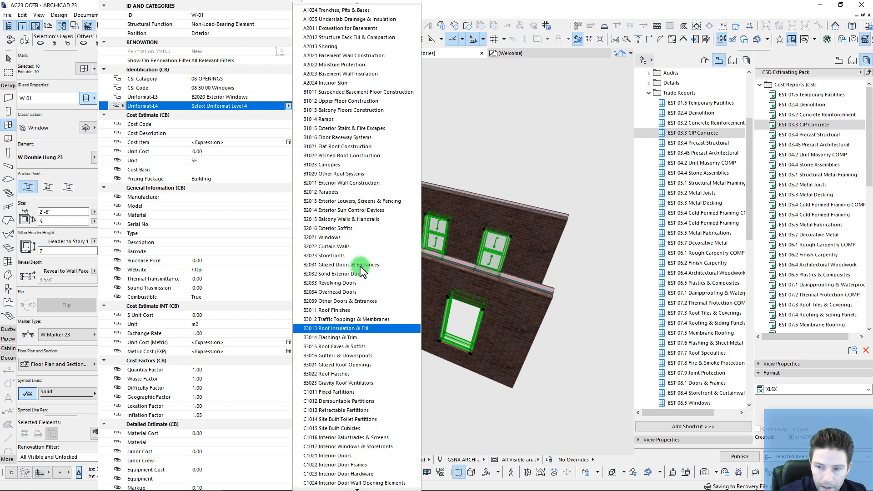
left_click(352, 237)
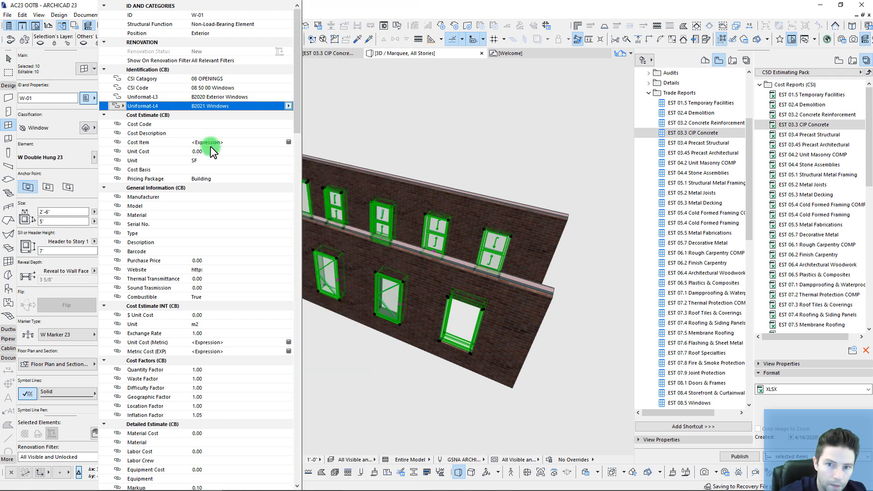
Step: Expand B20, B2020 and B2021 on the UNIFORMAT sheet to find Metal Windows - Aluminum, code 08 51 13
mouse_move(175, 488)
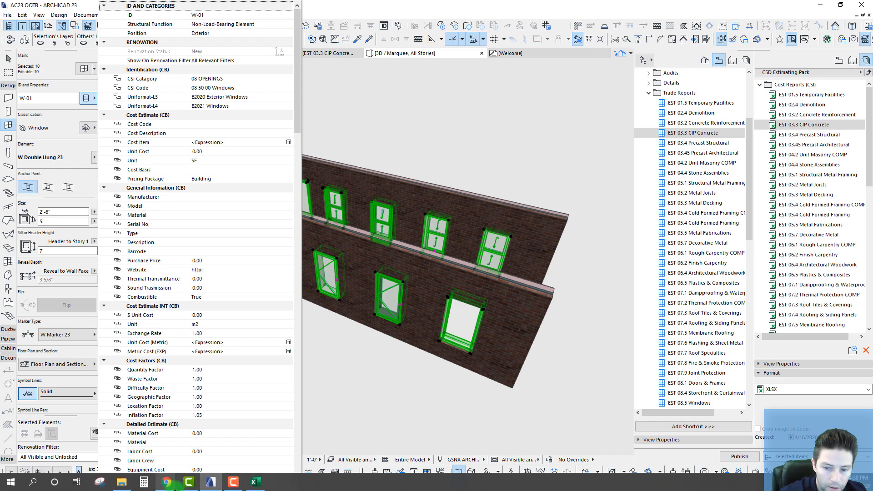
left_click(250, 484)
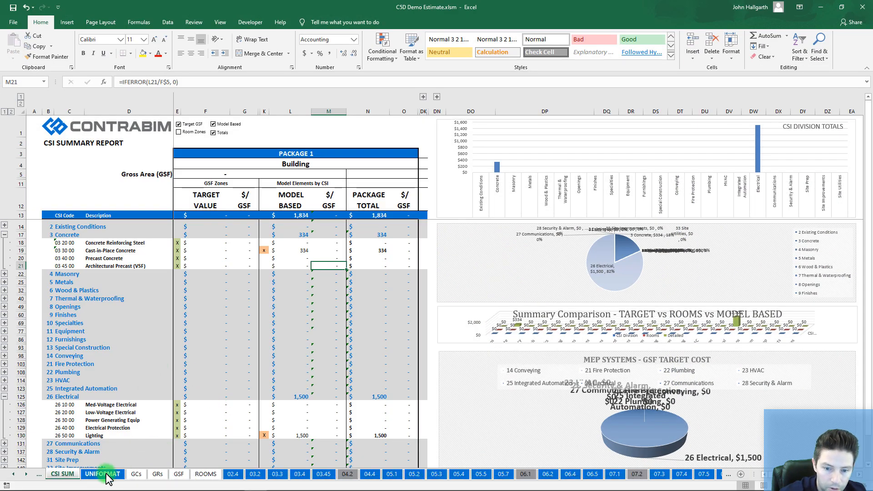
left_click(103, 475)
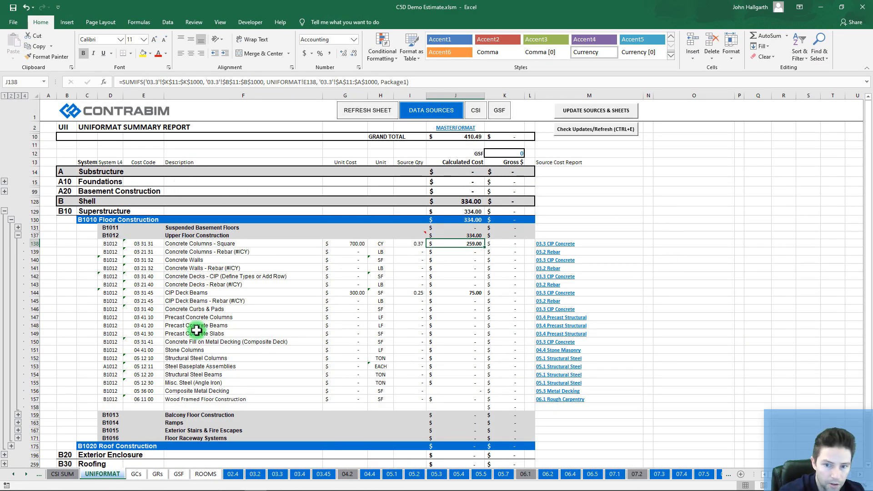
scroll(196, 331, "down", 3)
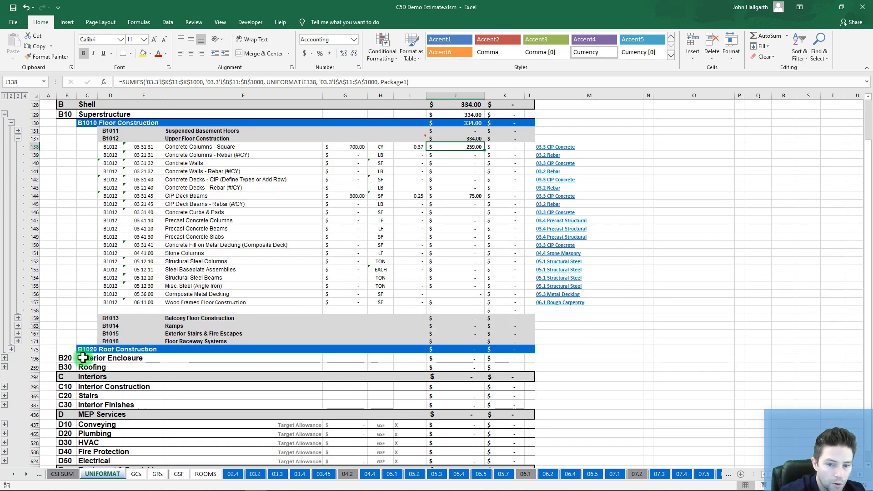
left_click(5, 358)
scroll(151, 355, "down", 2)
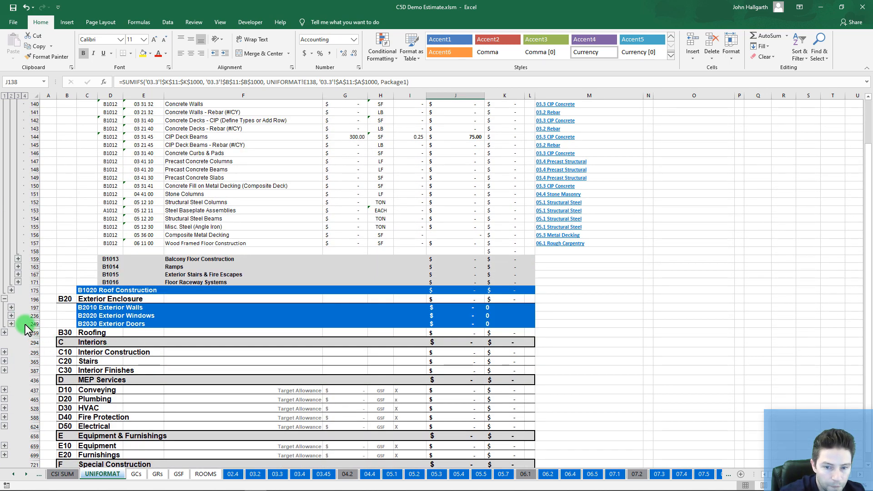
left_click(11, 316)
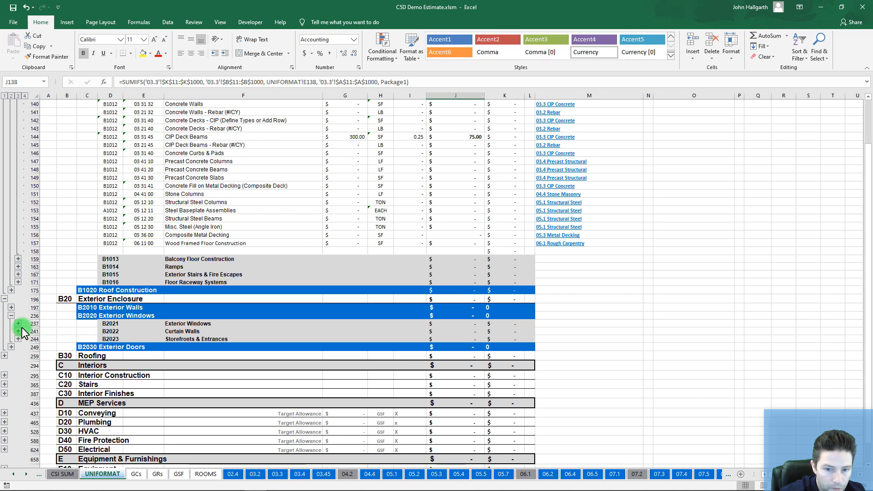
left_click(18, 324)
left_click(186, 332)
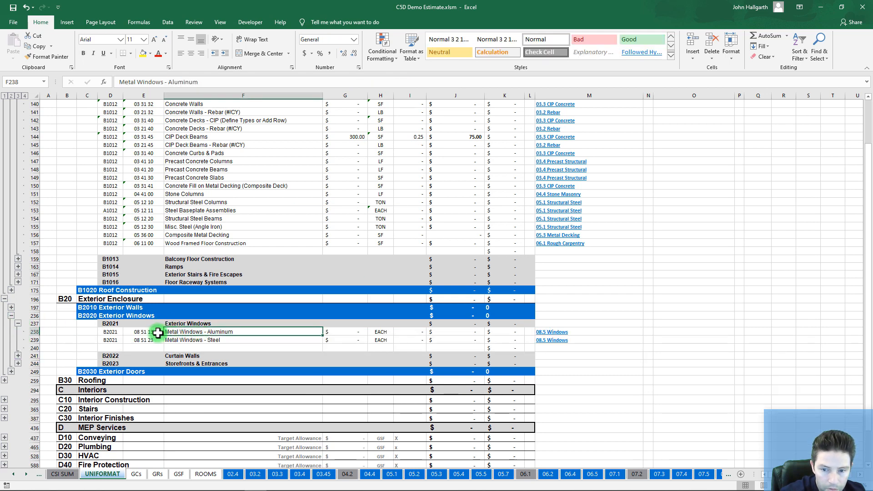
left_click(144, 332)
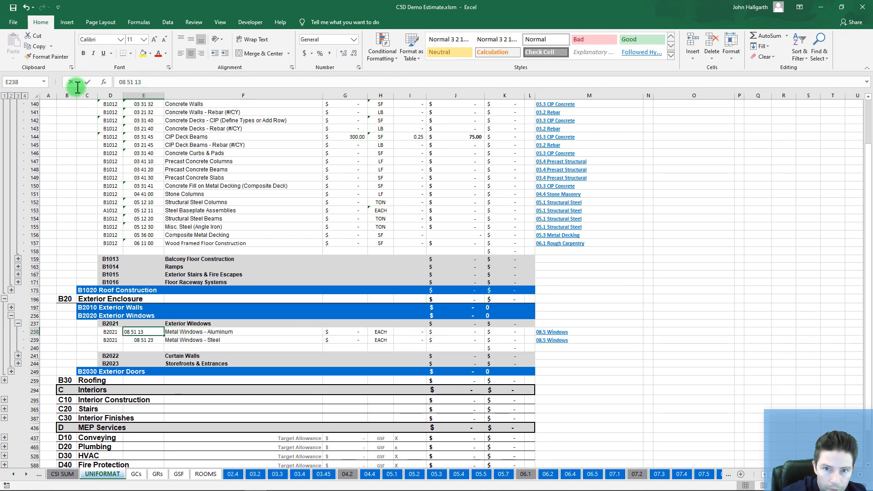
left_click(821, 7)
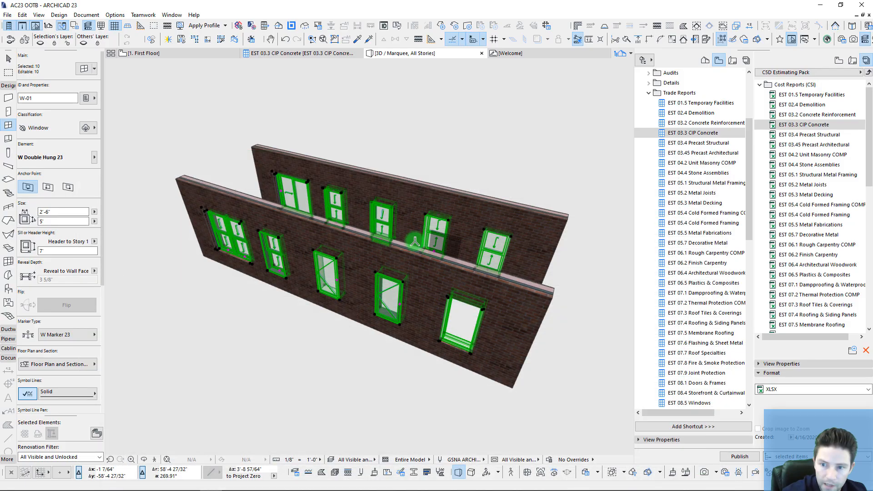
Step: Give the ten windows cost code 08 51 13, copied from the Excel estimate
left_click(86, 128)
left_click(85, 98)
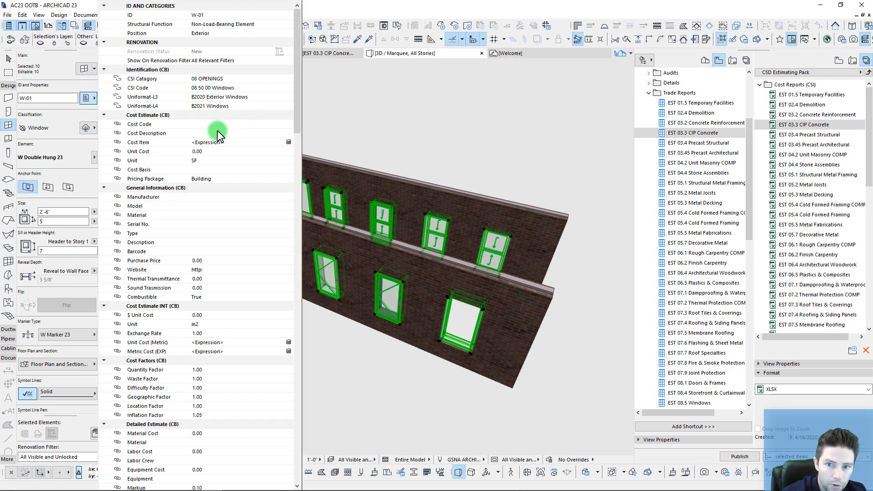
left_click(210, 124)
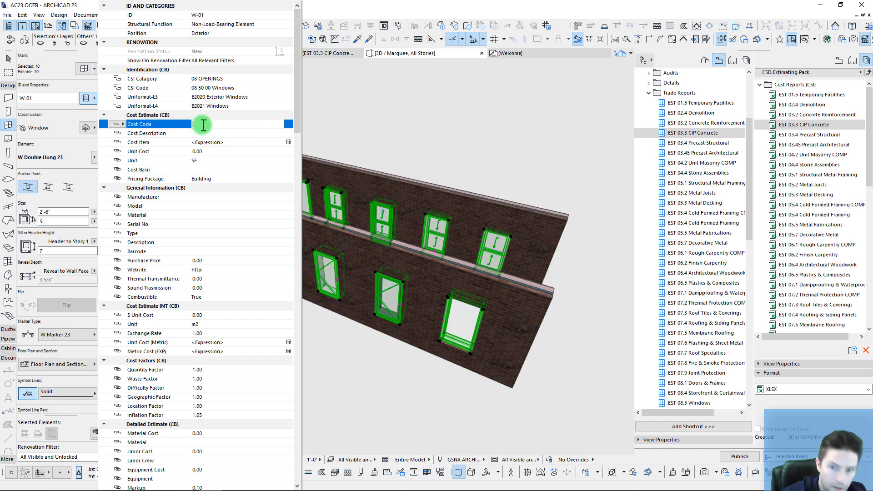
left_click(255, 482)
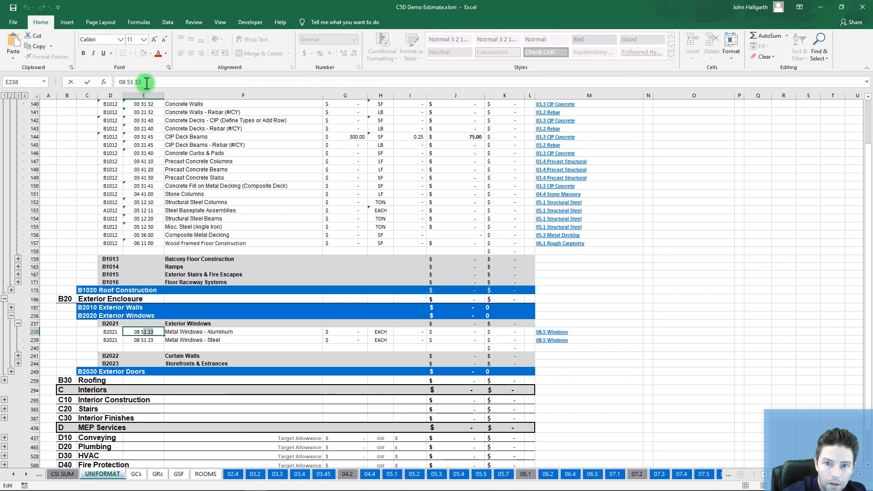
left_click_drag(146, 81, 94, 81)
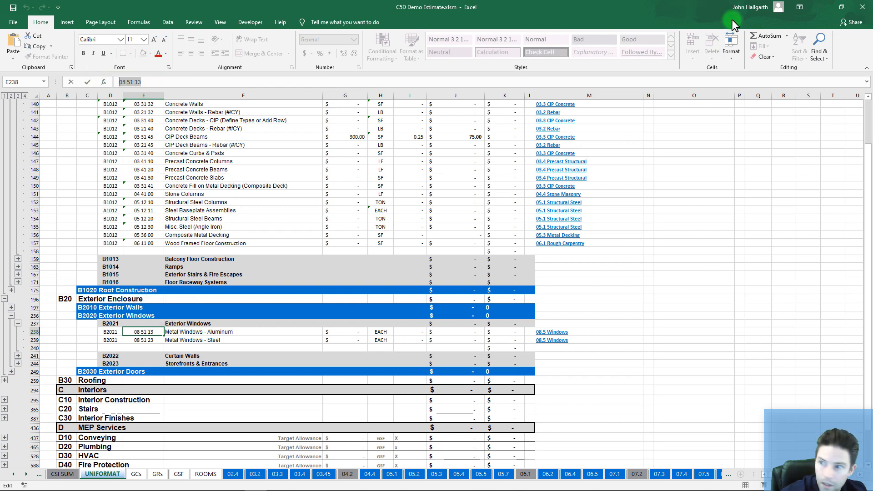
left_click(821, 7)
Step: Set the windows' Cost Description to Exterior Windows, Unit to EACH and Unit Cost to 500.00
left_click(86, 99)
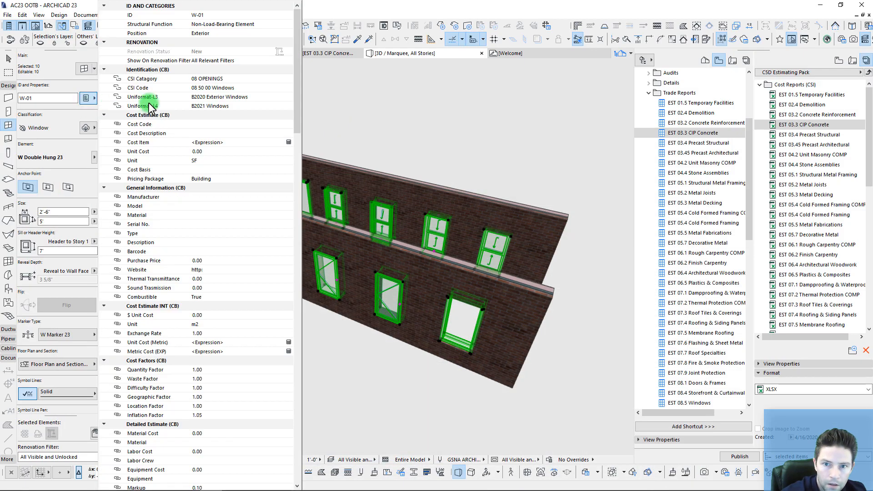
left_click(207, 133)
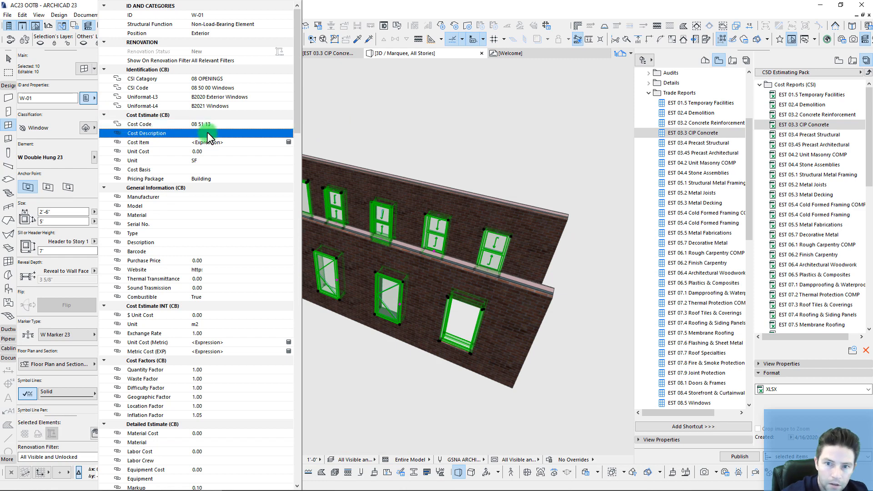
left_click(208, 133)
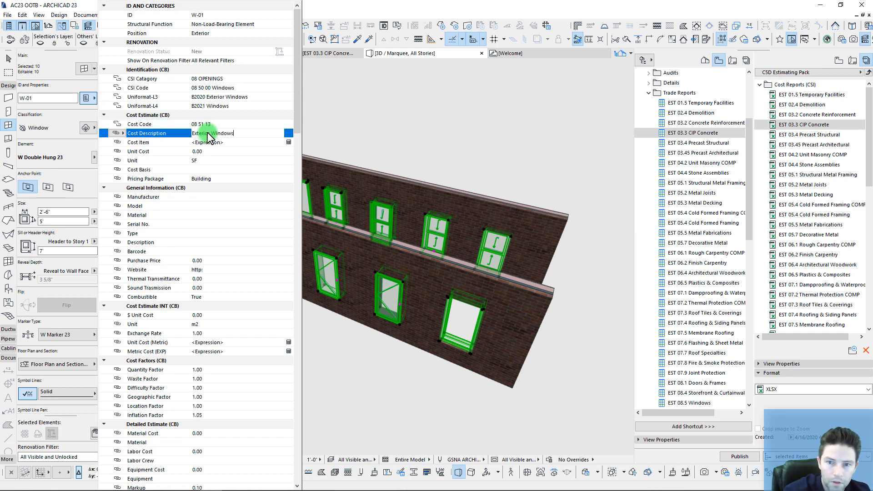
left_click(493, 135)
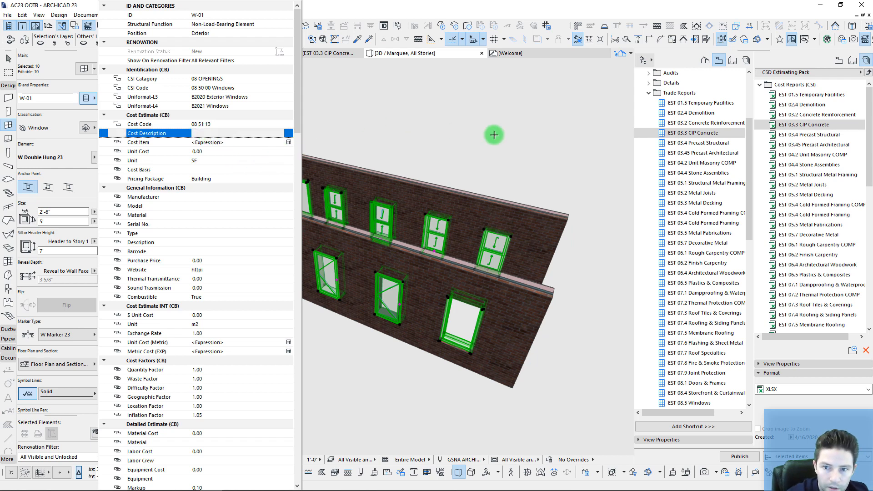
left_click(288, 160)
left_click(318, 187)
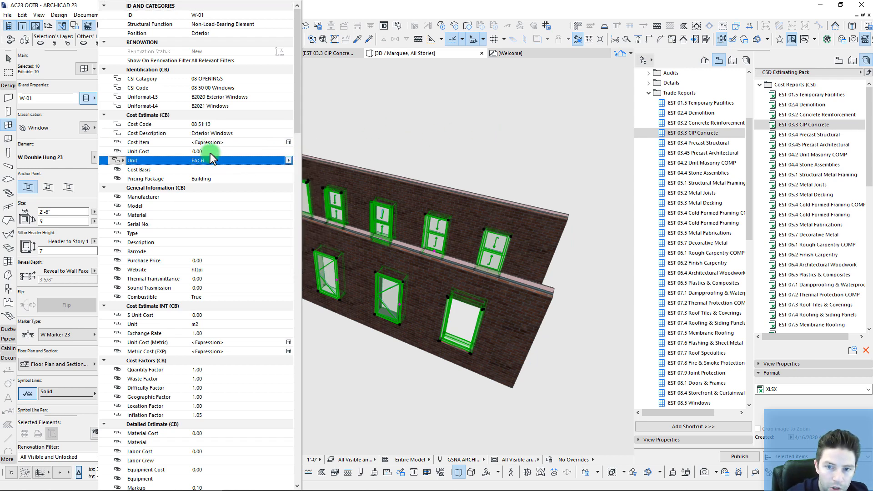
left_click(198, 151)
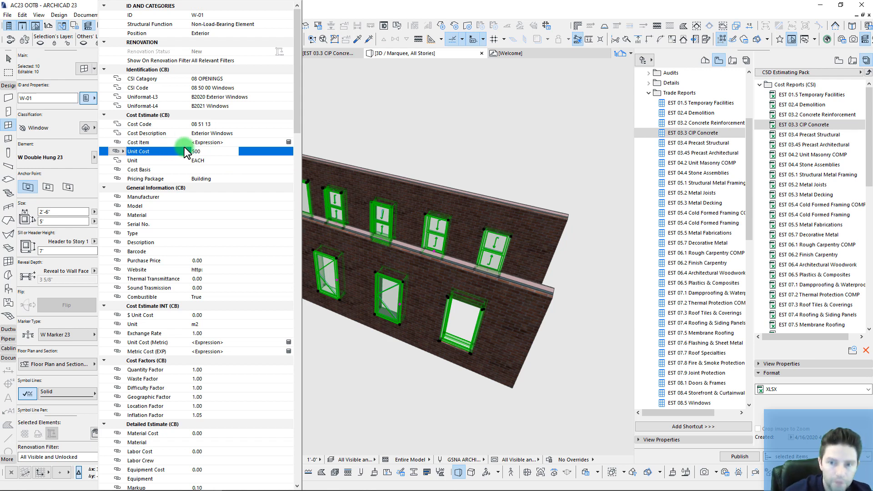
left_click(476, 203)
left_click(475, 202)
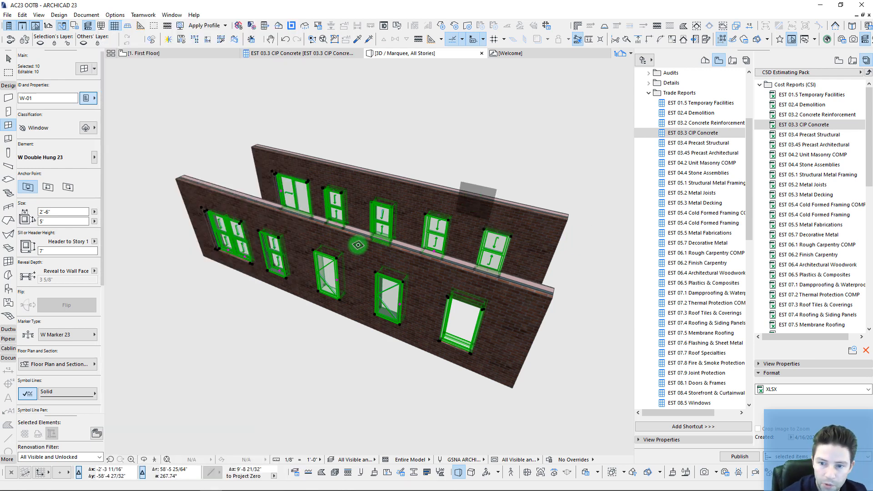
Step: Select the two large left-hand W-01 windows
middle_click_drag(464, 154, 338, 268, "shift")
left_click(255, 254)
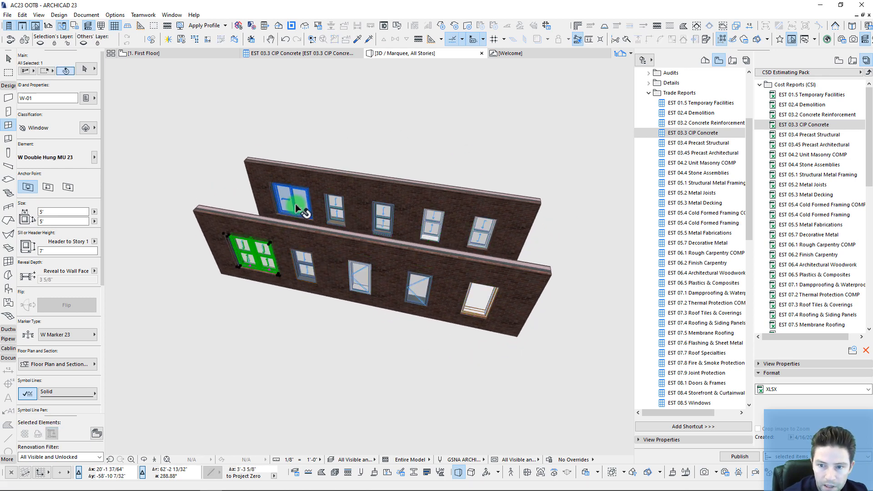
left_click(291, 222, "shift")
middle_click_drag(291, 222, 366, 239, "shift")
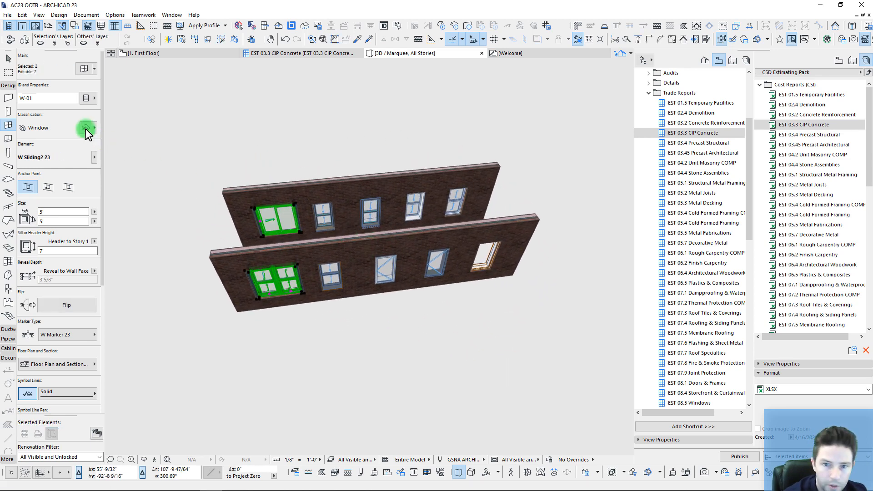
Step: Change the two windows' Unit to SF with a Unit Cost of 50, then deselect them
left_click(86, 98)
left_click(224, 163)
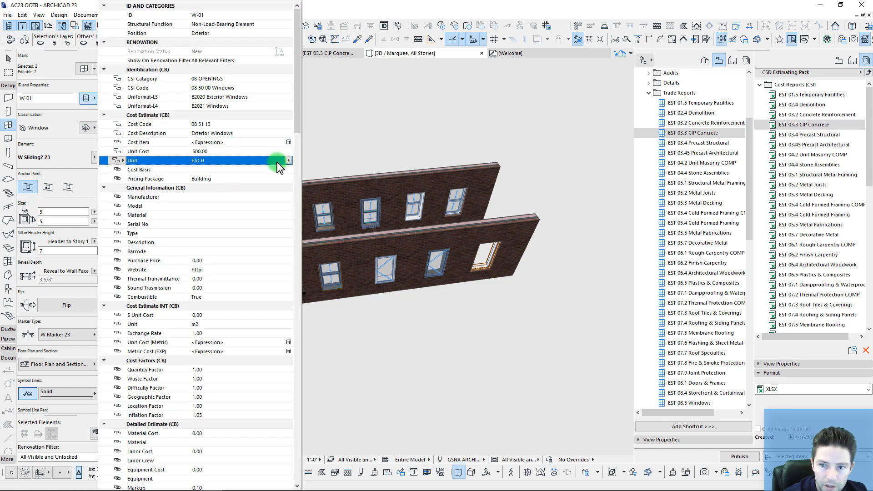
left_click(288, 161)
left_click(306, 161)
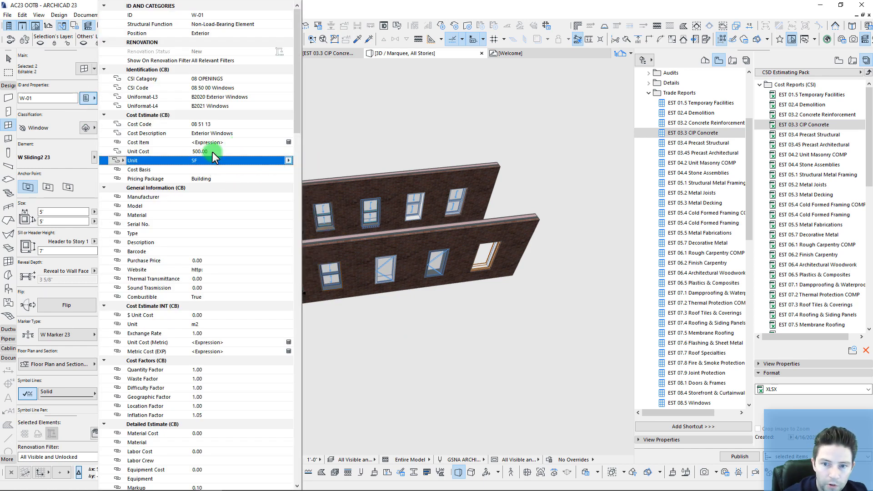
left_click(210, 152)
type("50")
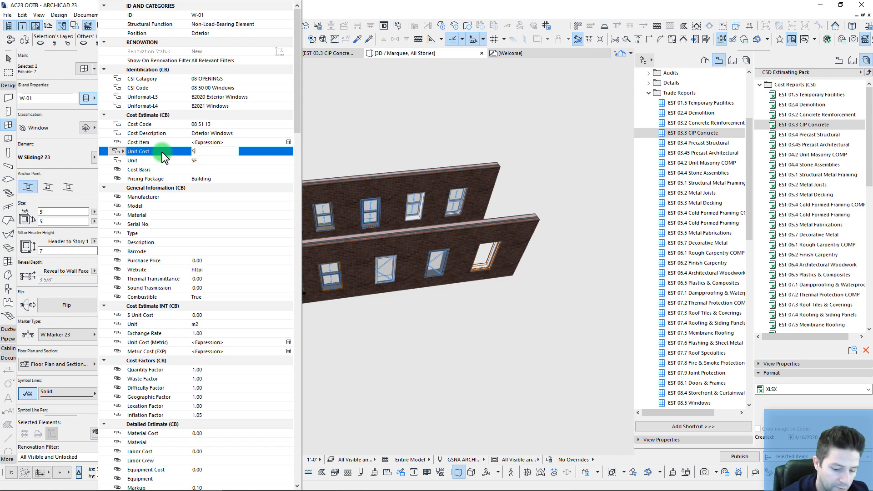
left_click(378, 223)
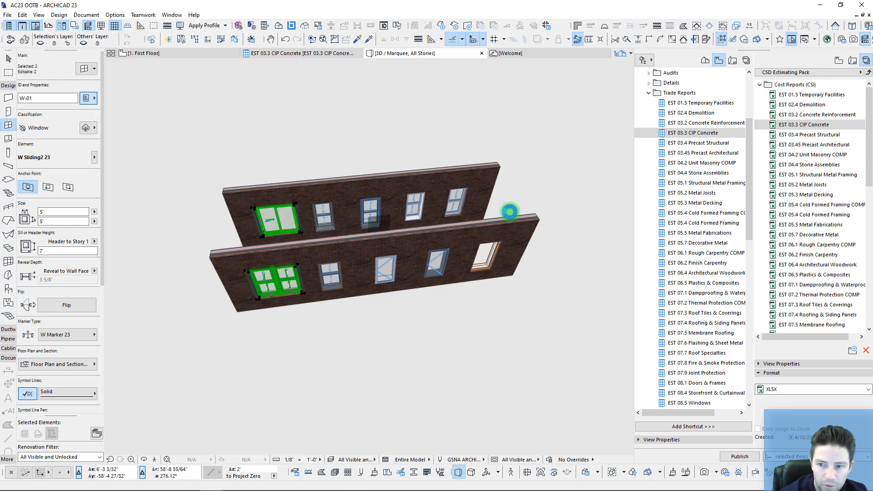
key("Escape")
middle_click_drag(475, 196, 306, 273, "shift")
scroll(380, 260, "up", 1)
key("Escape")
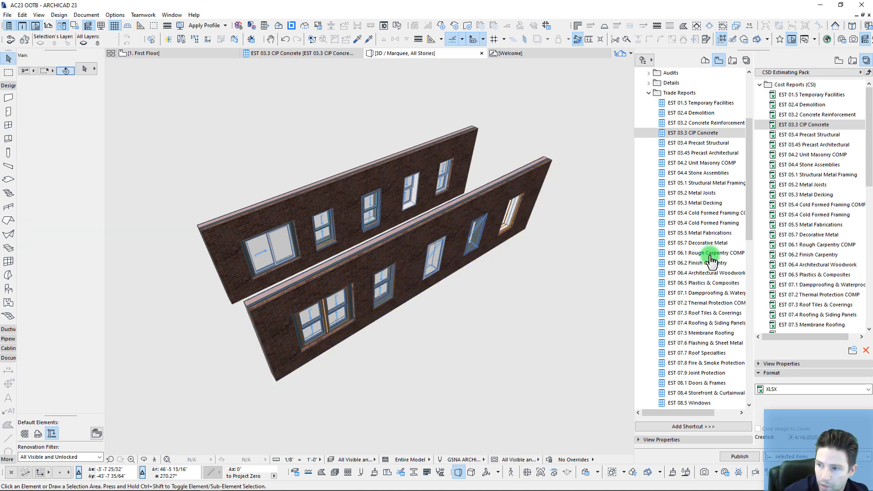
scroll(711, 260, "down", 4)
Step: Open the EST 08.5 Windows schedule and locate the Skylight Flat Panel 23 row
double_click(698, 285)
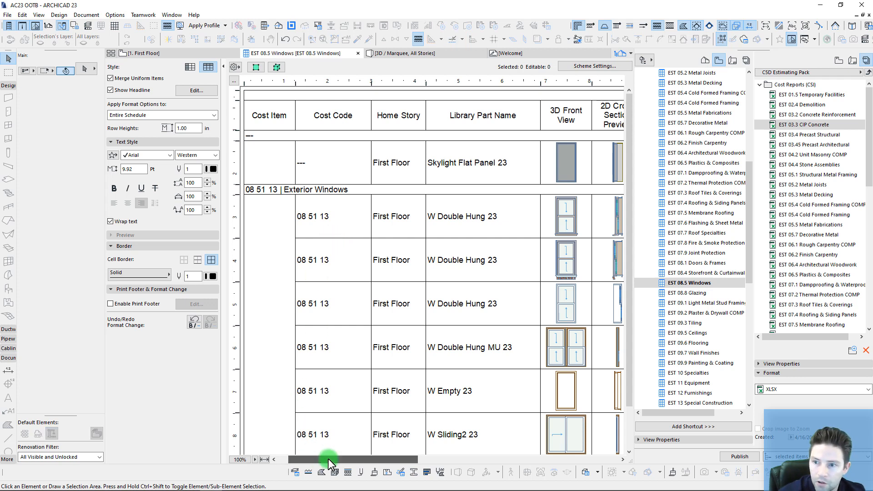
left_click_drag(331, 460, 299, 463)
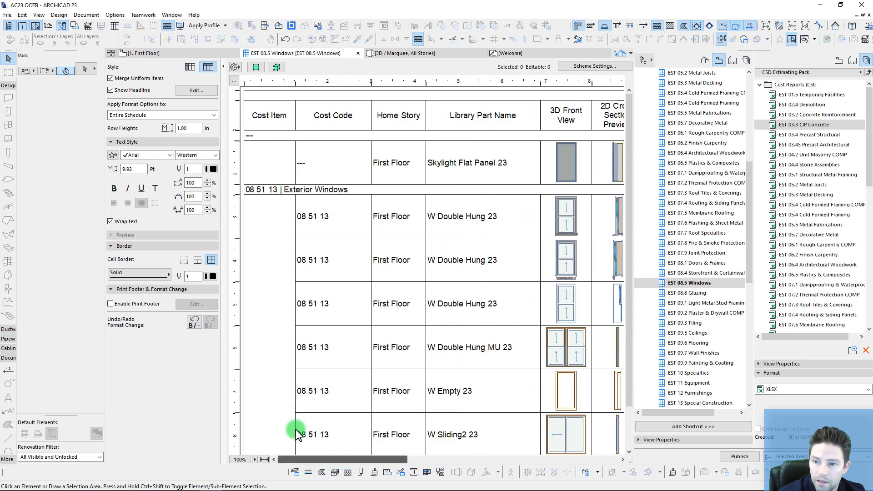
scroll(322, 301, "down", 2)
scroll(385, 172, "up", 1)
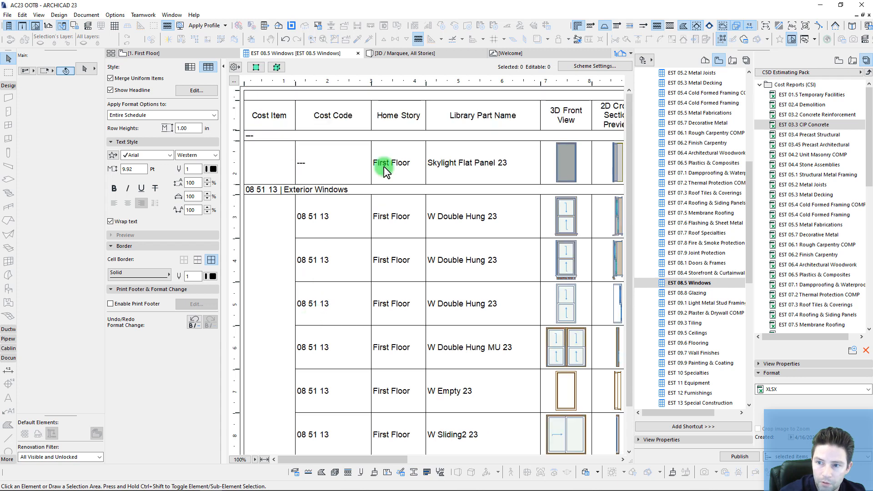
left_click(457, 172)
left_click_drag(333, 462, 378, 460)
Step: Confirm the Scheme Settings Element Type criteria include Window or Skylight, and return to the schedule
left_click(591, 66)
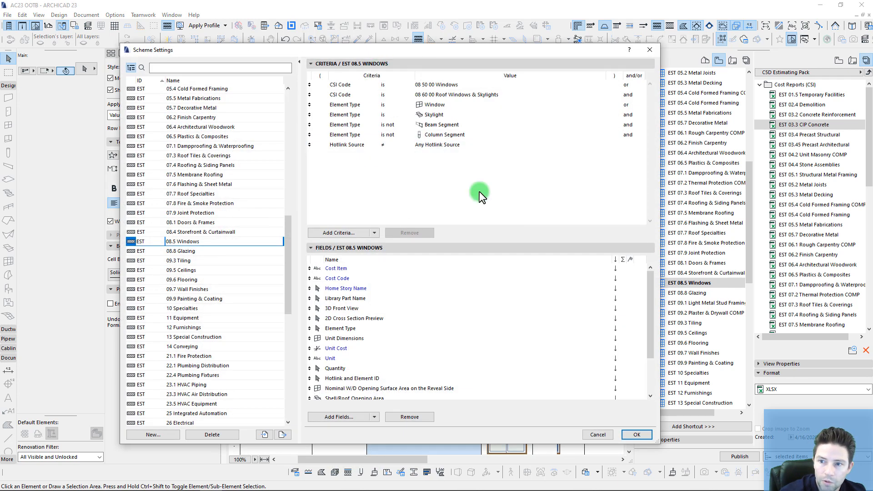
left_click(442, 107)
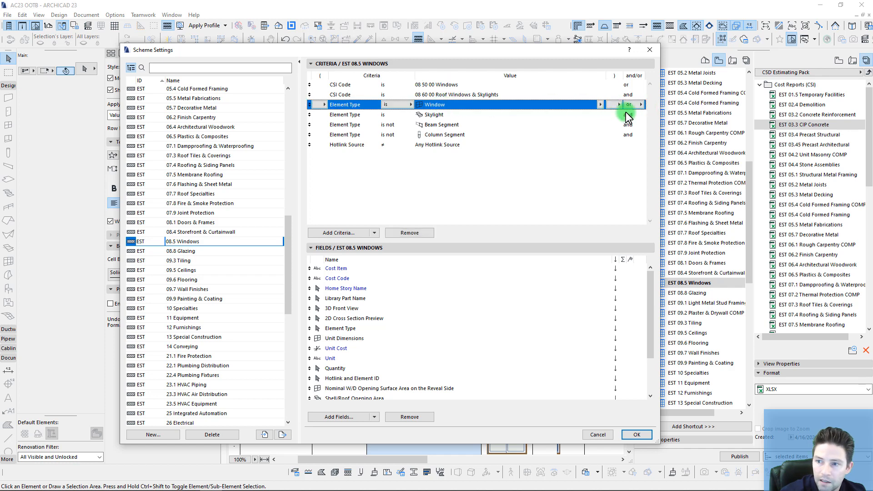
left_click(440, 85)
left_click(440, 94)
left_click(441, 105)
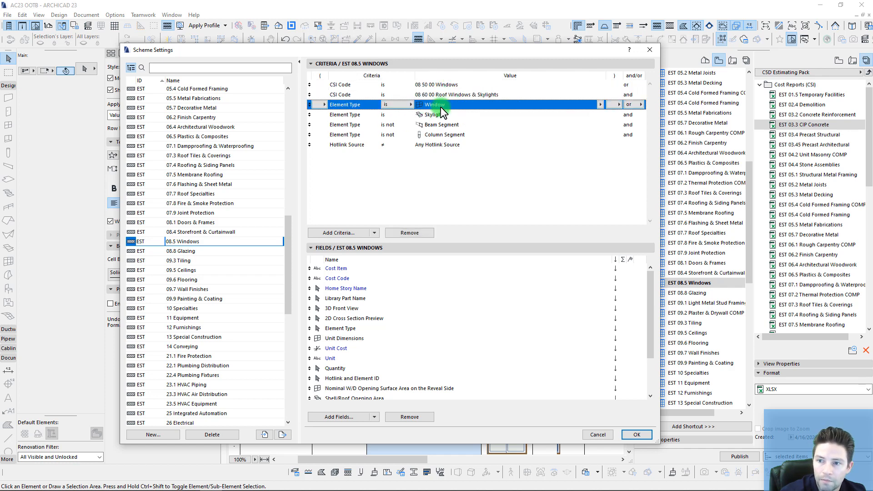
left_click(441, 114)
left_click(425, 106)
left_click(428, 115)
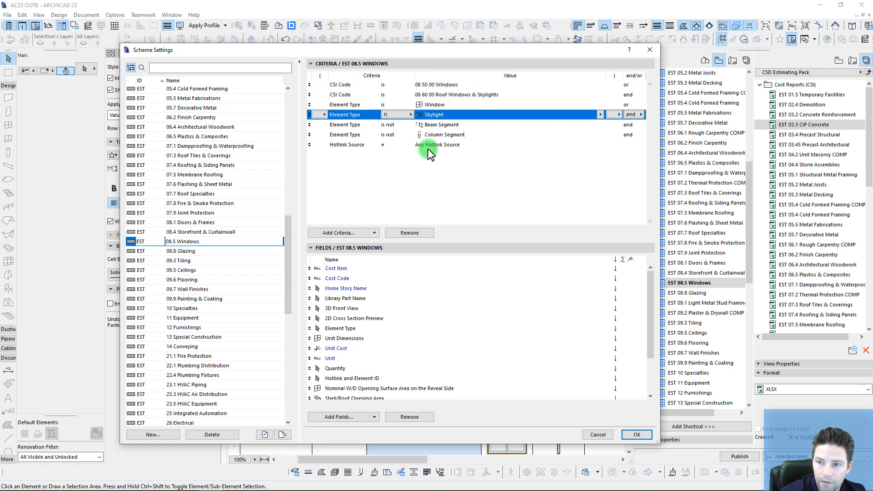
left_click(428, 211)
left_click(636, 436)
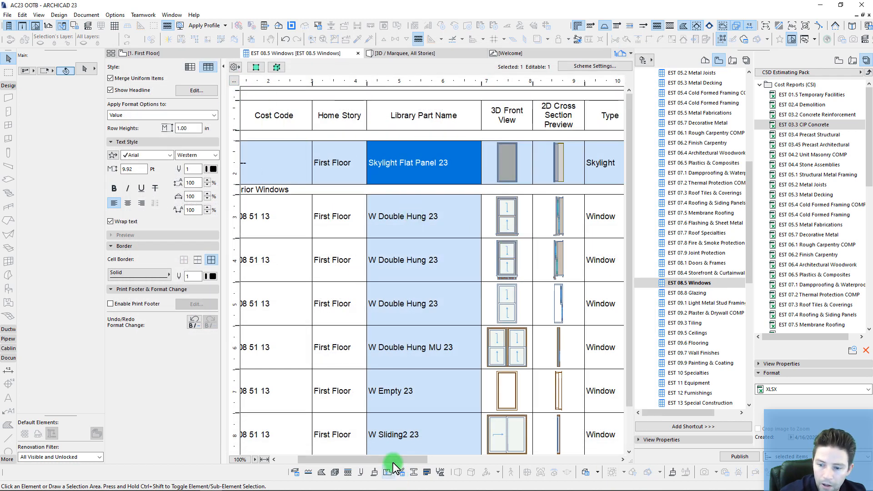
Step: Publish the EST 08.5 Windows set to its XLSX file and dismiss the report
left_click_drag(394, 460, 292, 458)
left_click(338, 163)
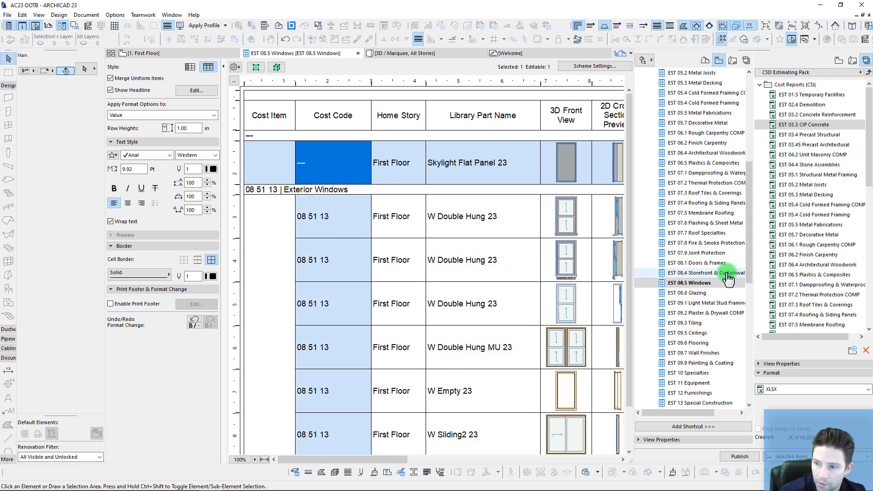
scroll(826, 232, "down", 2)
scroll(823, 226, "down", 3)
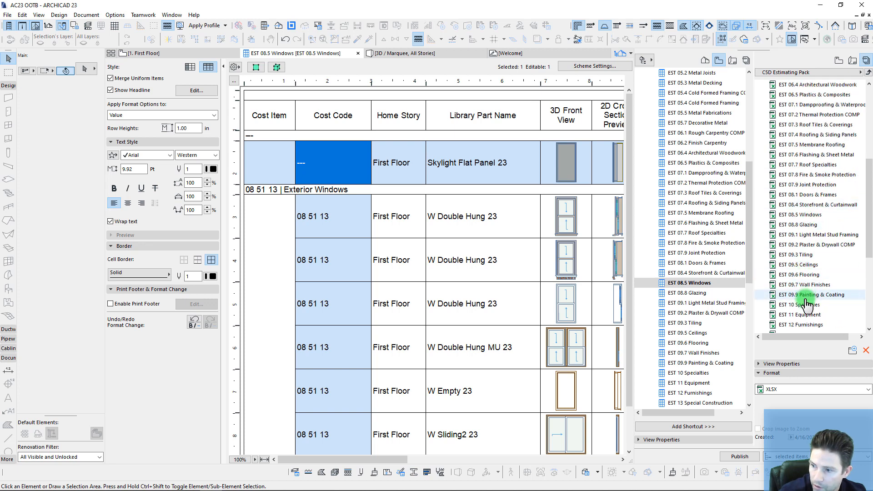
scroll(801, 219, "down", 1)
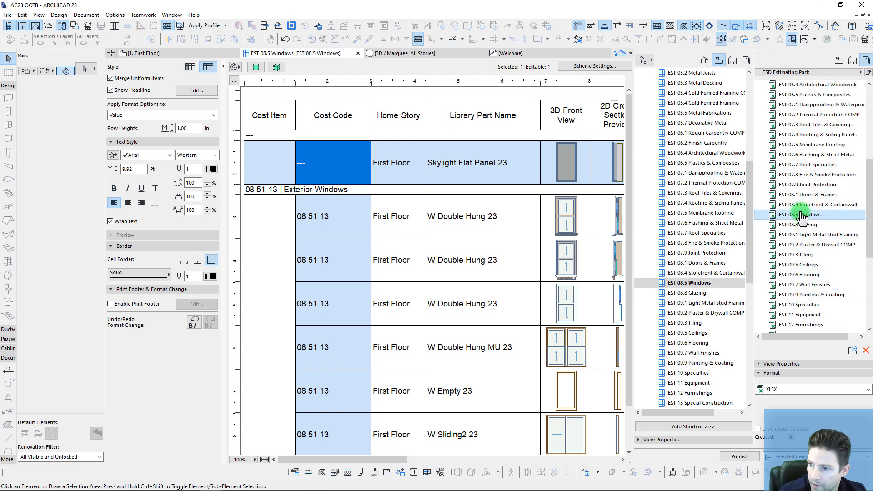
left_click(740, 456)
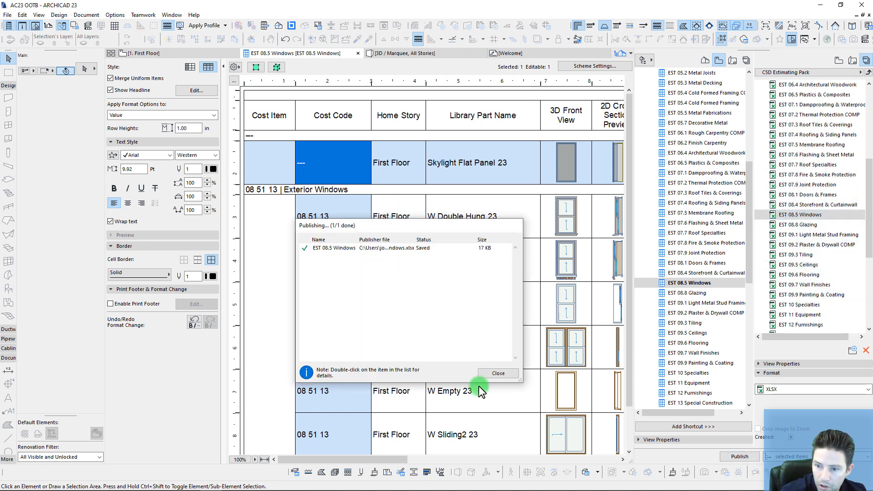
left_click(497, 373)
Step: Review the skylight's missing cost code, unit and unit cost in the schedule
left_click_drag(367, 459, 530, 460)
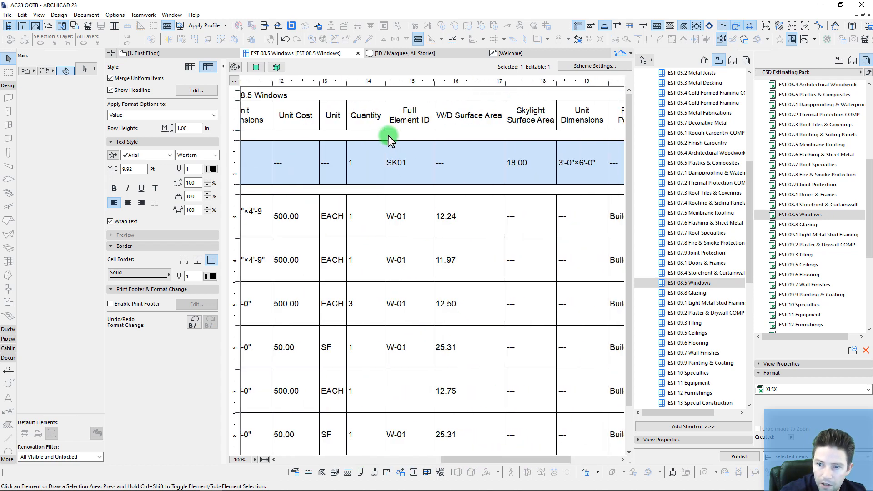
left_click(298, 163)
left_click(336, 167)
left_click(276, 145)
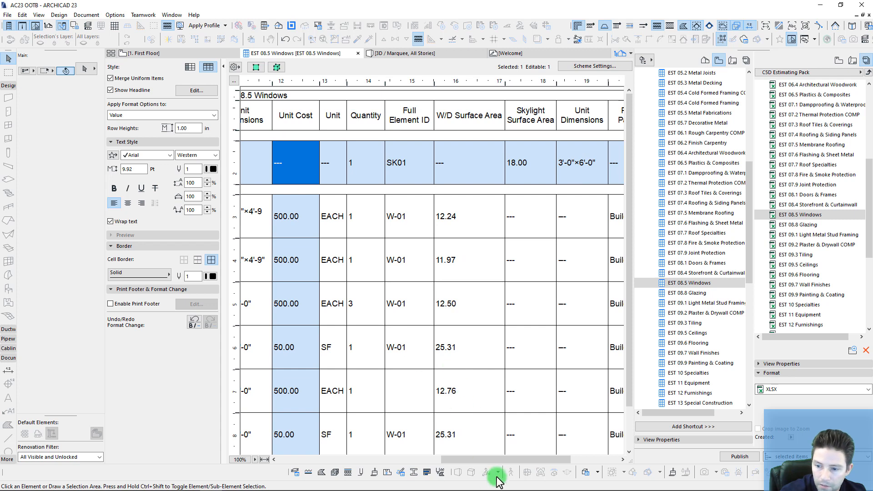
left_click_drag(522, 460, 359, 460)
left_click(320, 136)
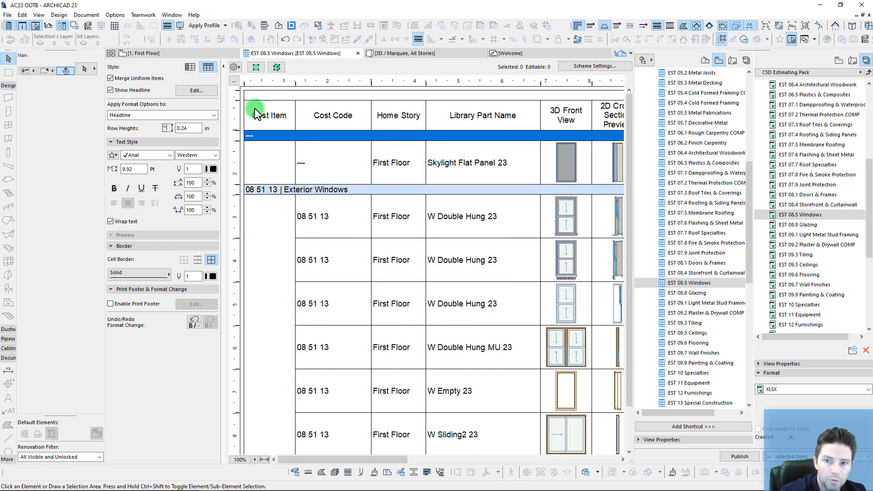
Step: Preview the scheduled windows and skylight in 3D, then select the skylight on the First Floor plan
left_click(277, 68)
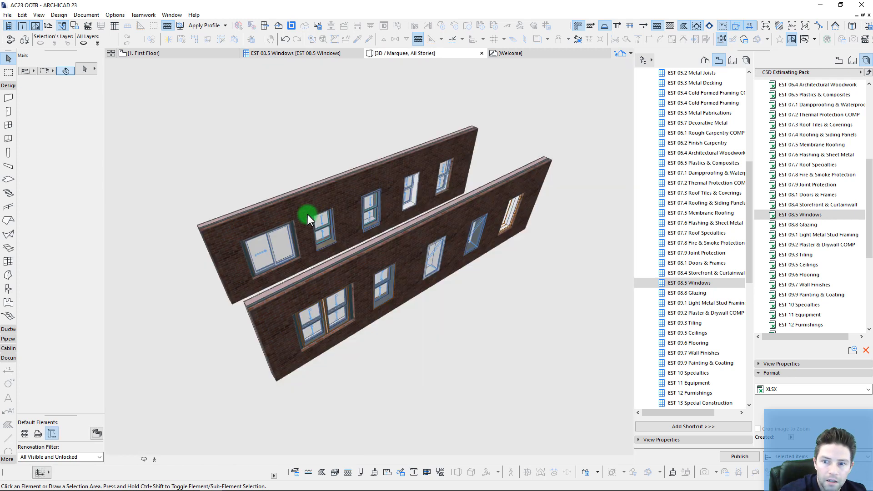
key("F2")
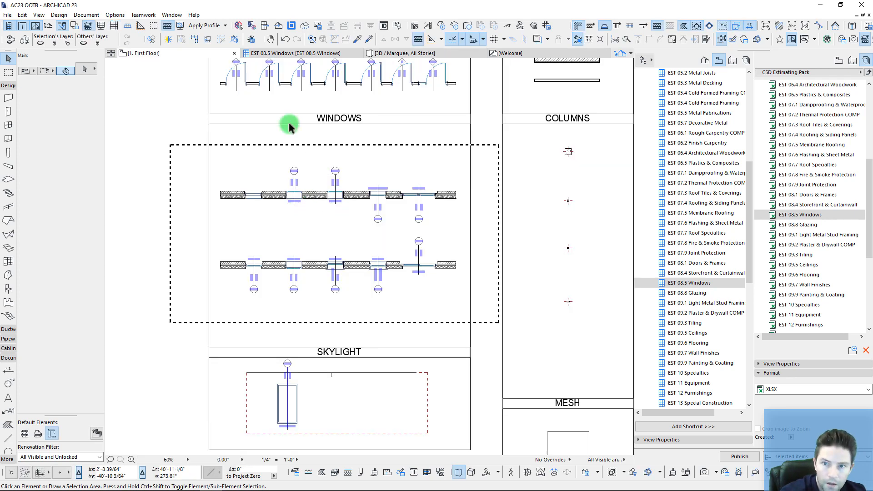
middle_click_drag(309, 407, 316, 311)
key("Escape")
left_click(303, 292)
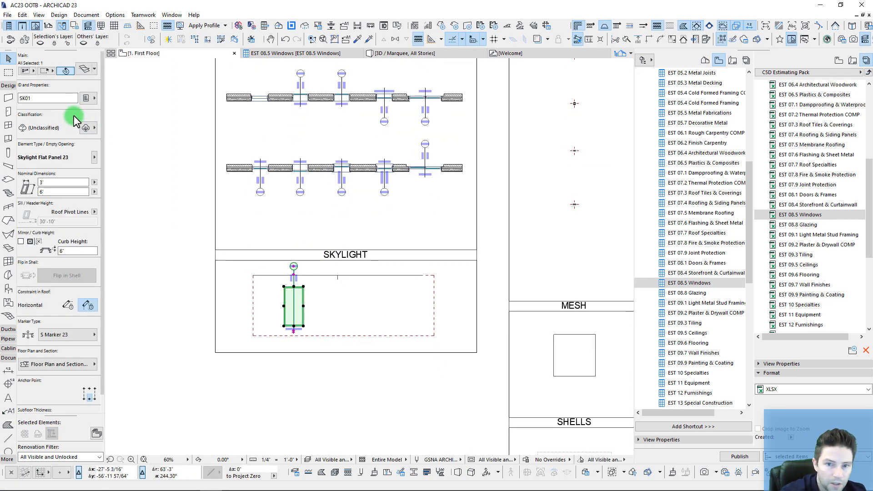
Step: Assign the Skylight classification to the selected skylight in the Info Box
left_click(87, 127)
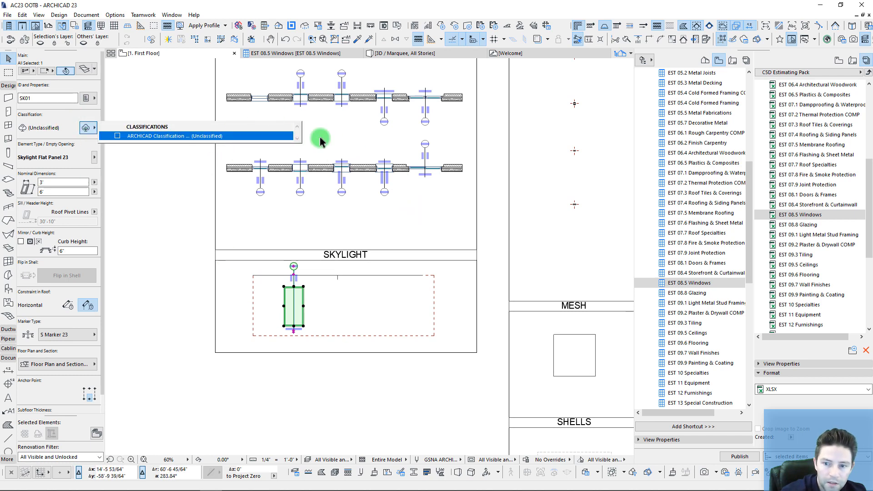
scroll(341, 230, "down", 5)
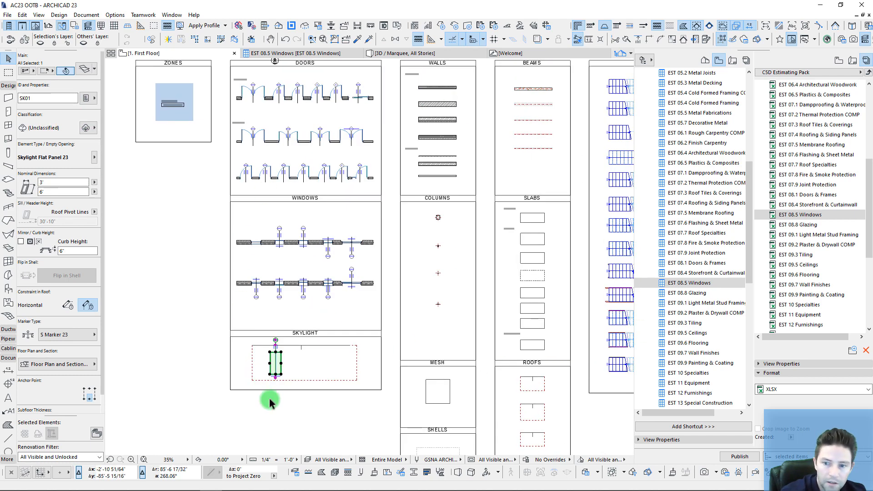
scroll(270, 391, "up", 3)
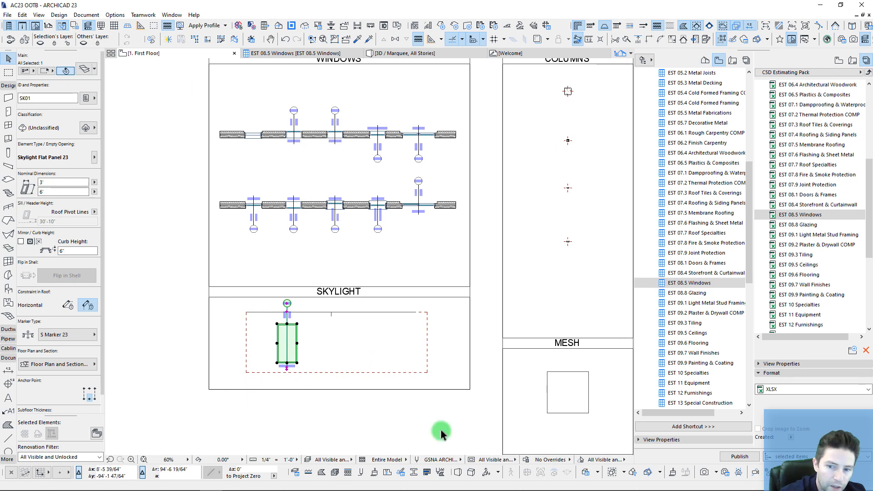
left_click(93, 129)
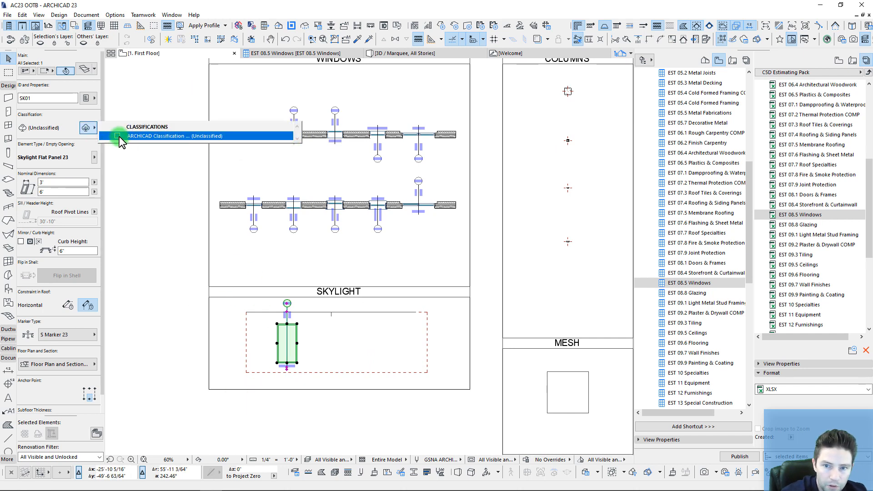
left_click(288, 136)
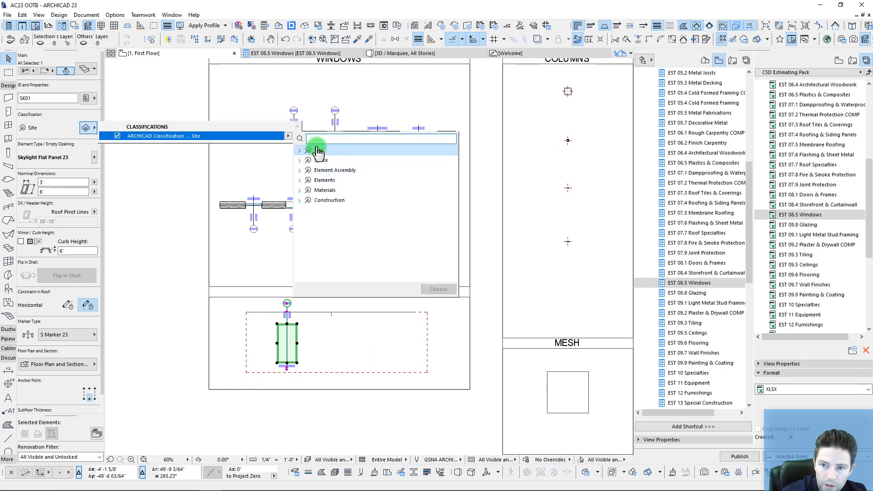
type("skyli")
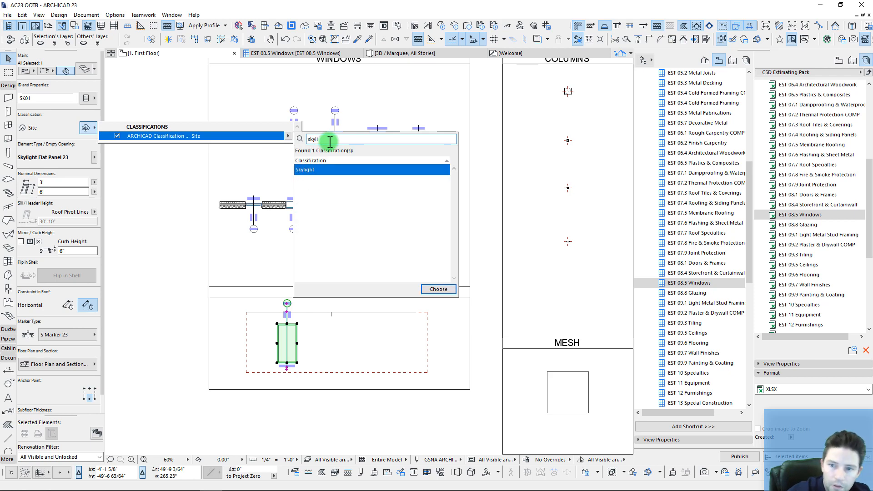
double_click(313, 169)
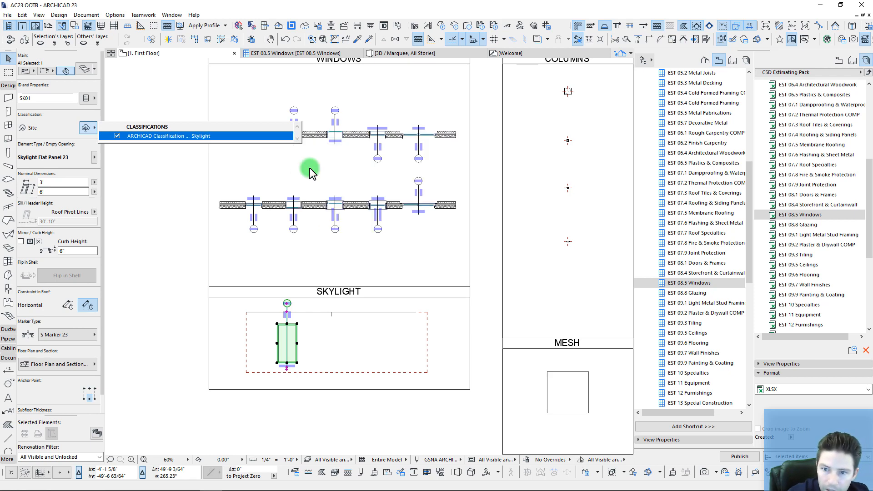
left_click(94, 104)
Step: Set the skylight's CSI Category to 08 OPENINGS and CSI Code to 08 60 00 Roof Windows & Skylights
left_click(288, 79)
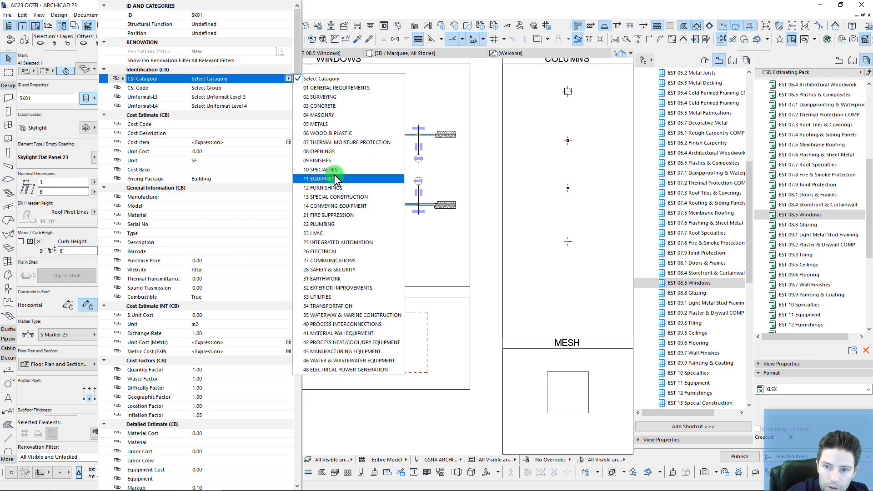
left_click(338, 151)
left_click(289, 88)
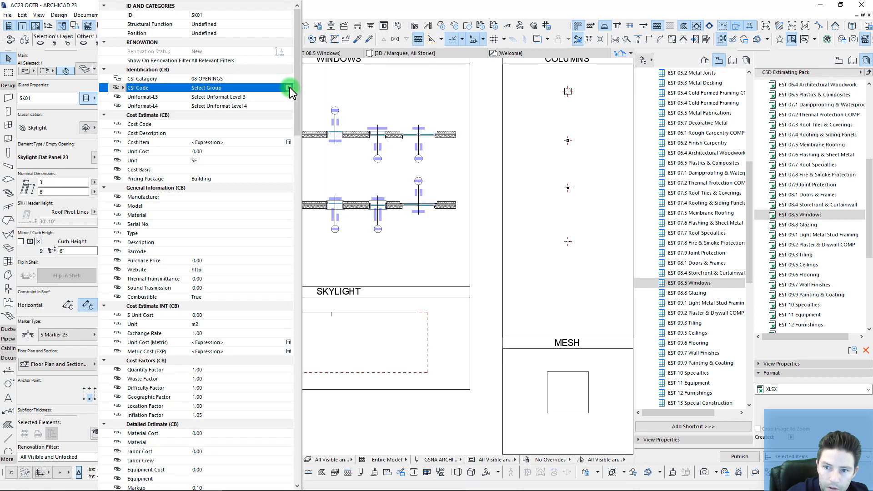
scroll(351, 462, "down", 2)
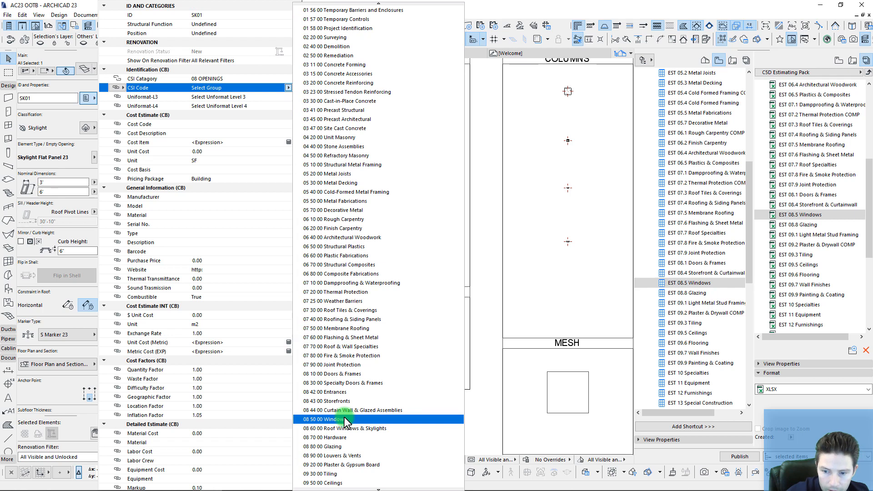
left_click(343, 428)
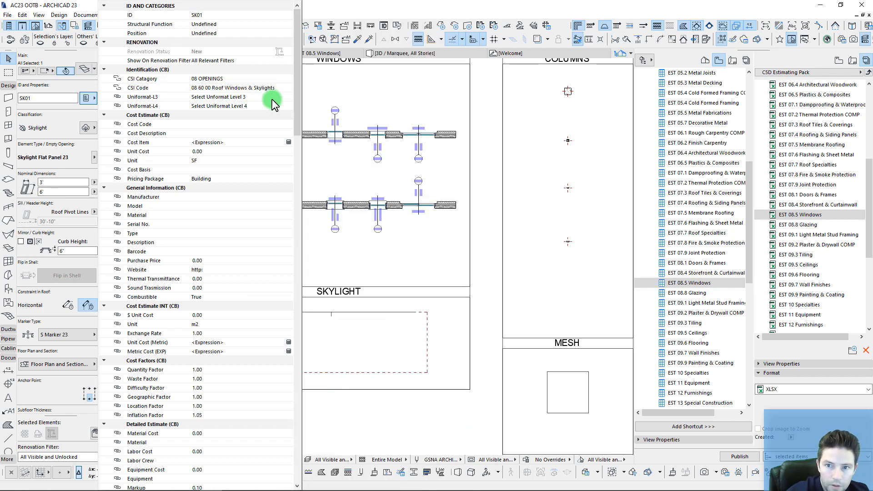
Step: Set Uniformat-L3 to B3020 Roof Openings and Uniformat-L4 to B3021 Glazed Roof Openings
left_click(289, 97)
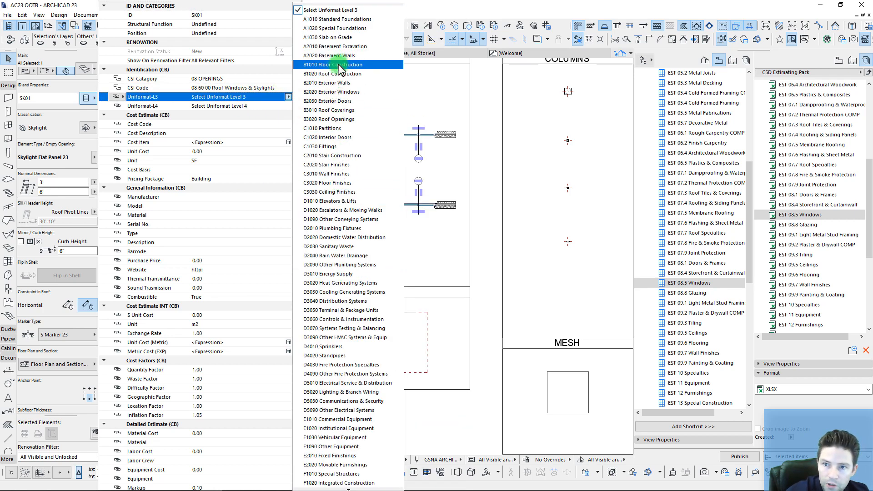
left_click(342, 119)
left_click(288, 105)
scroll(376, 382, "down", 2)
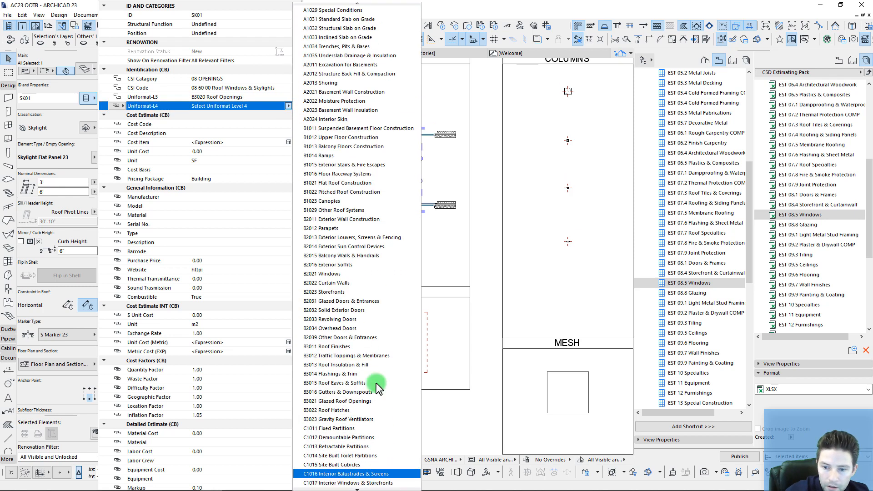
left_click(359, 401)
Step: Enter the skylight's cost code 08 60 00 and cost description Skylight
left_click(202, 123)
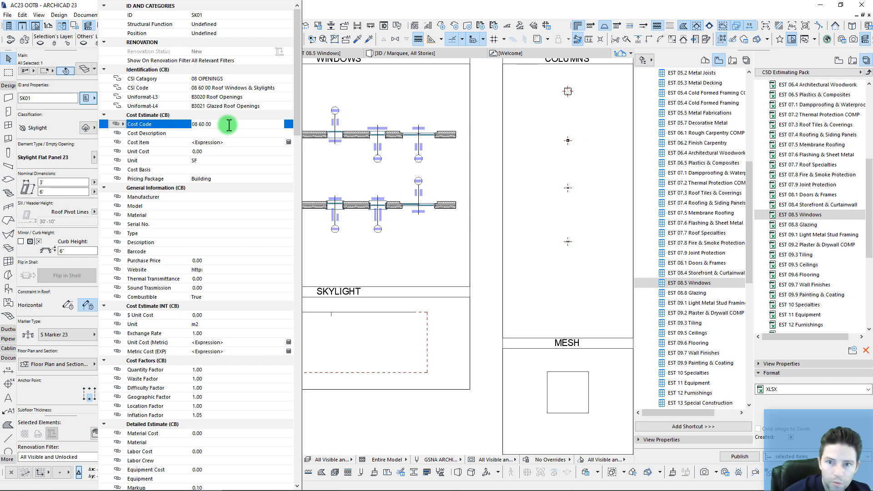
left_click(211, 133)
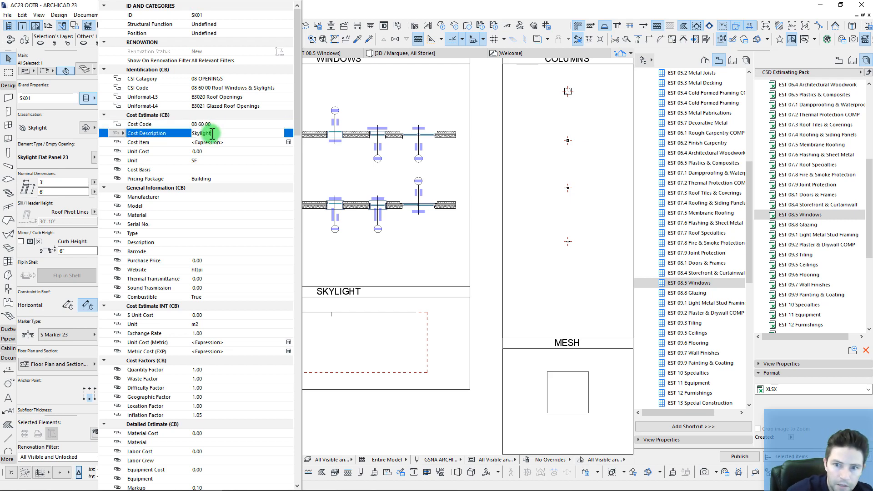
double_click(210, 125)
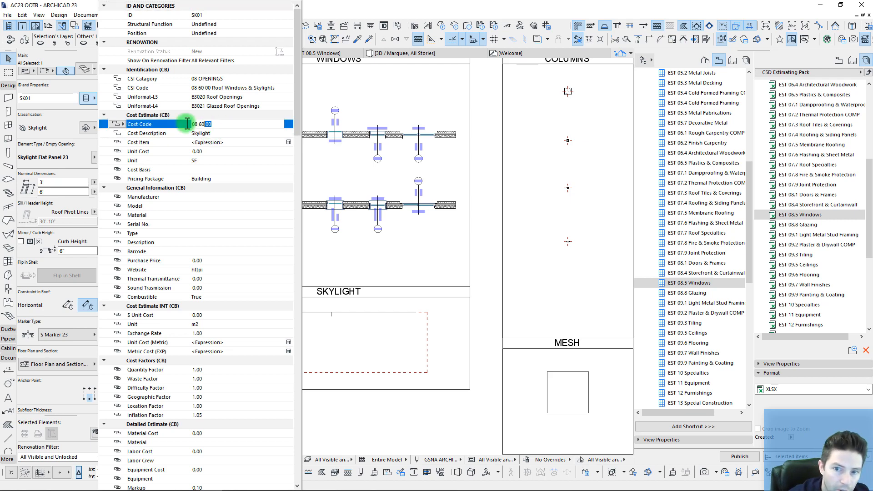
left_click(354, 82)
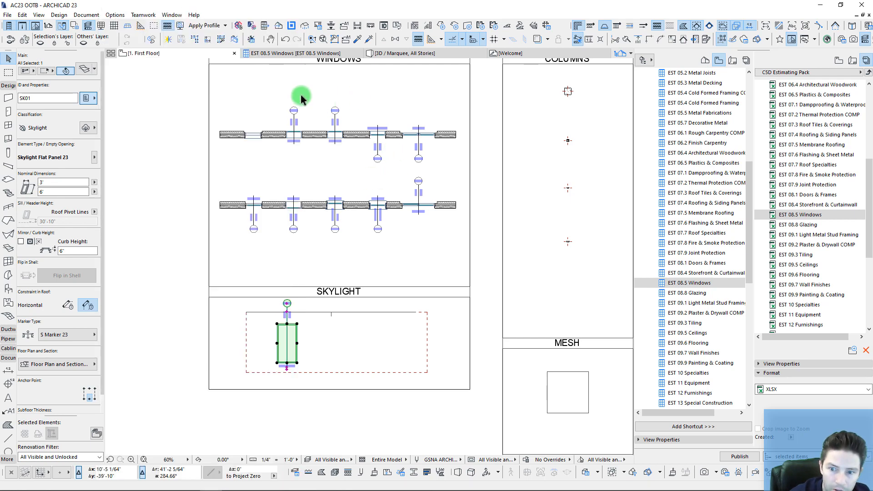
Step: Publish the EST 08.5 Windows schedule to the Excel estimate
key("Escape")
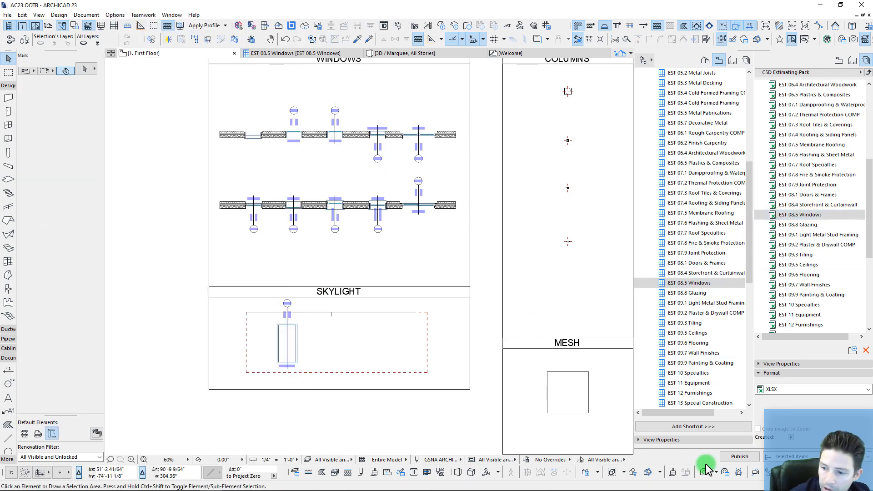
left_click(739, 456)
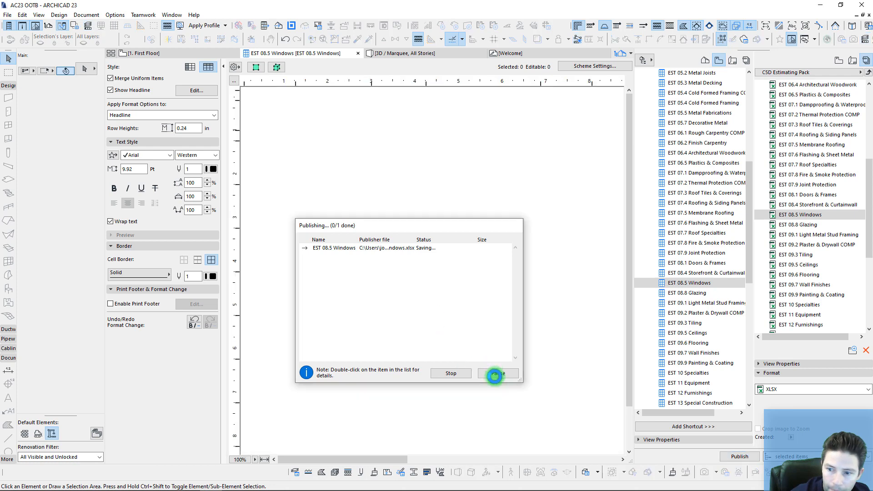
left_click(498, 373)
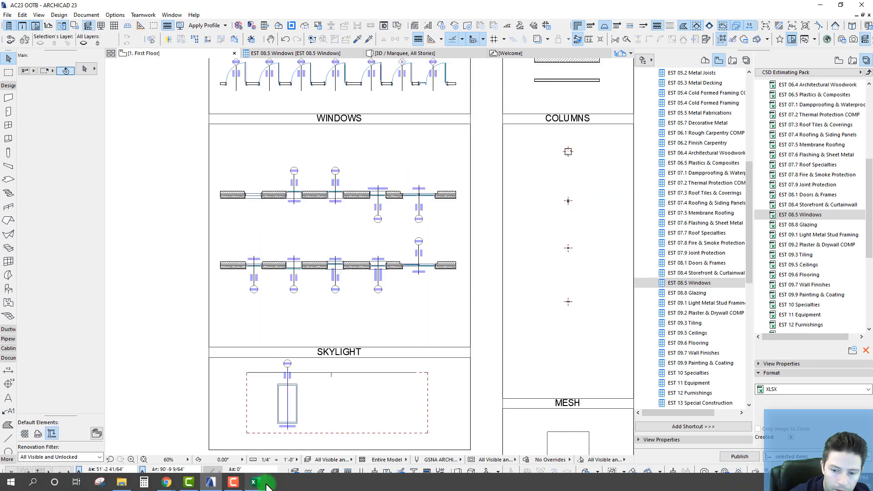
Step: Set the skylight's Unit to EACH and its Unit Cost to 500
left_click(290, 386)
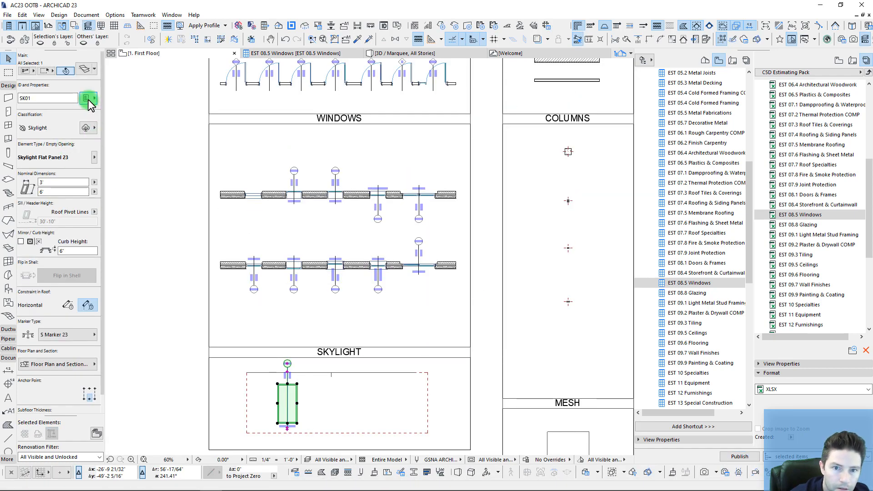
left_click(86, 98)
left_click(209, 159)
left_click(291, 160)
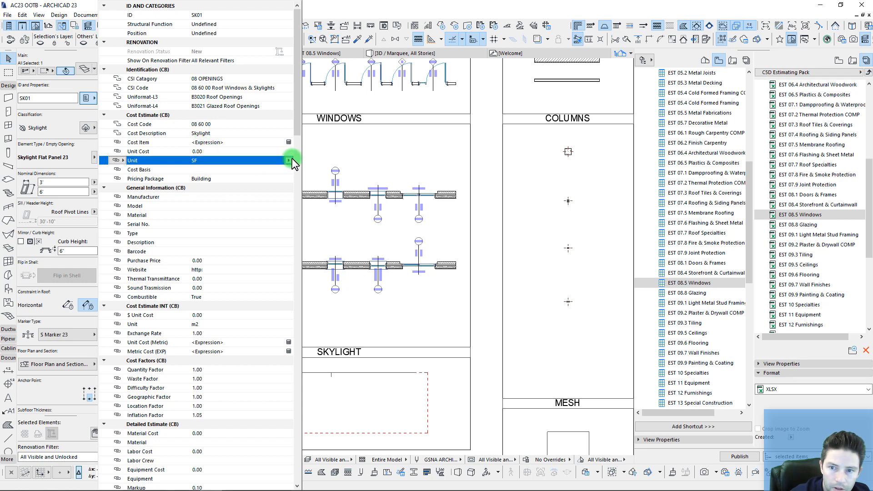
left_click(202, 152)
left_click(202, 152)
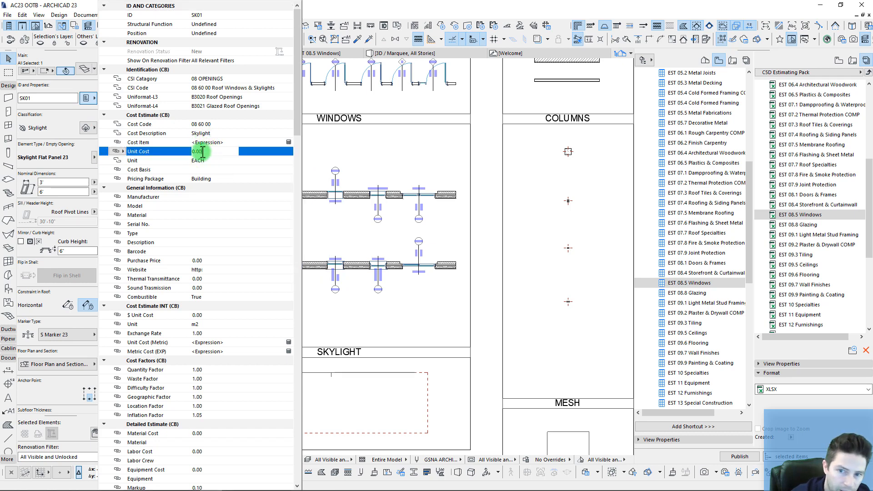
type("500")
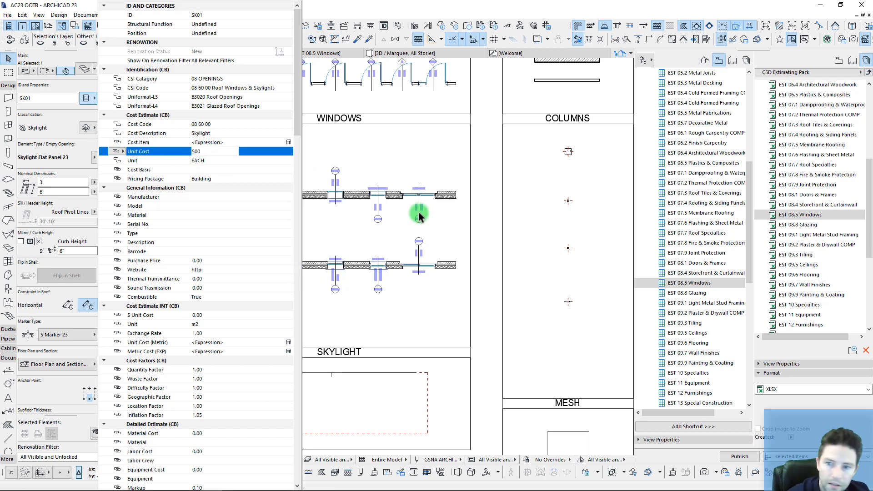
key("Return")
left_click(356, 371)
Step: Republish the windows schedule with the skylight's cost and go to the Excel workbook
left_click(732, 457)
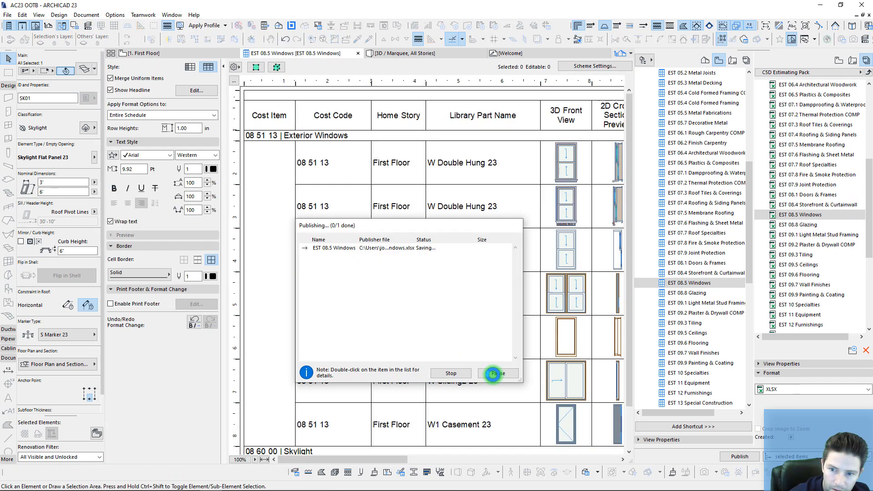
left_click(498, 373)
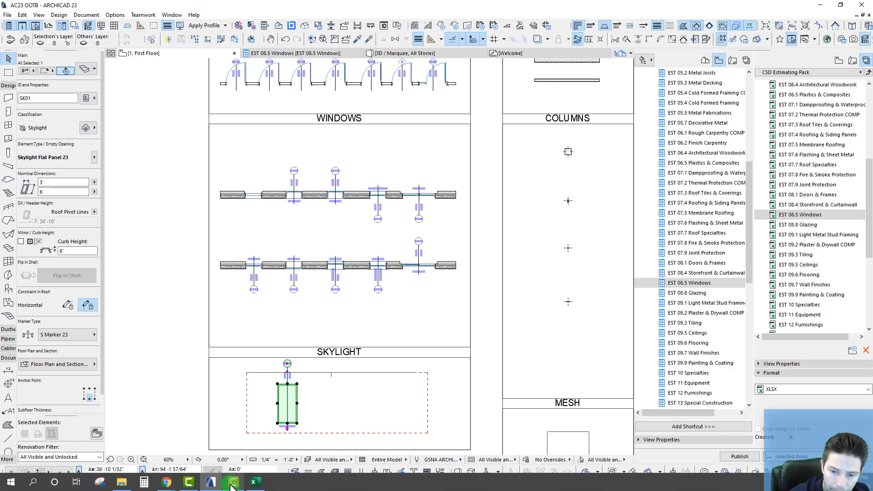
left_click(254, 485)
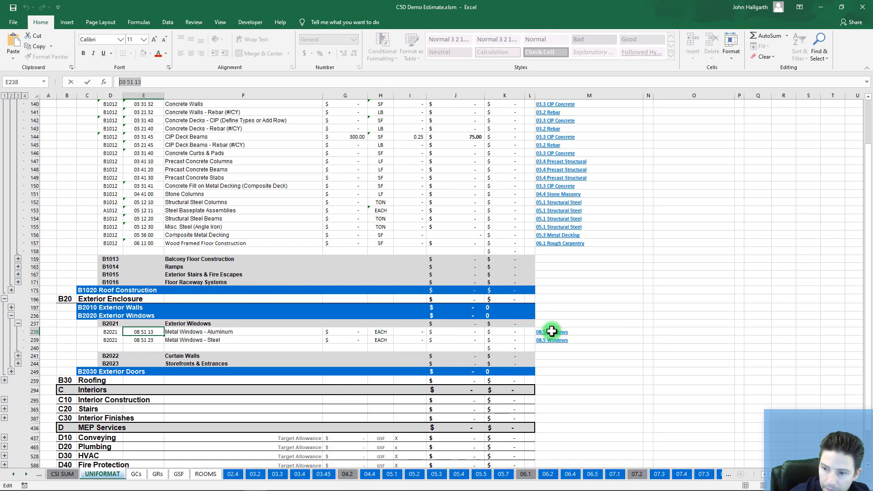
Step: Refresh the 08.5 Windows & Skylights sheet with the published Archicad data
left_click(590, 375)
left_click(552, 332)
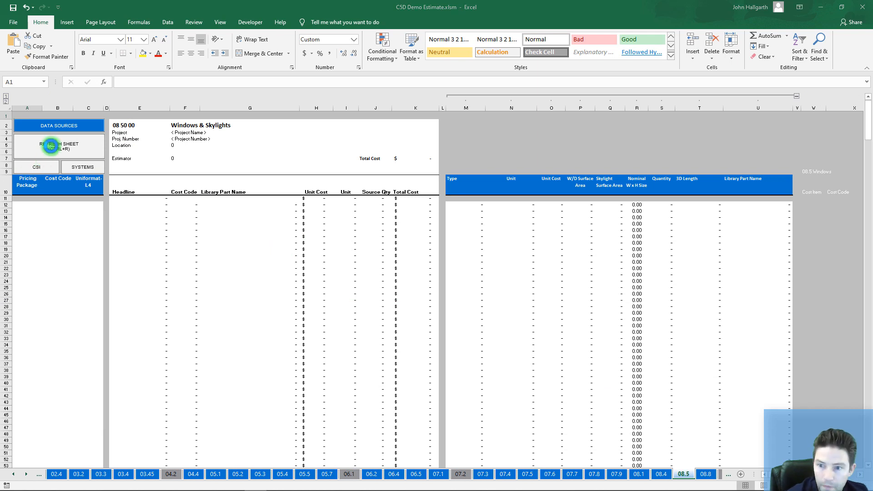
left_click(51, 145)
left_click(454, 281)
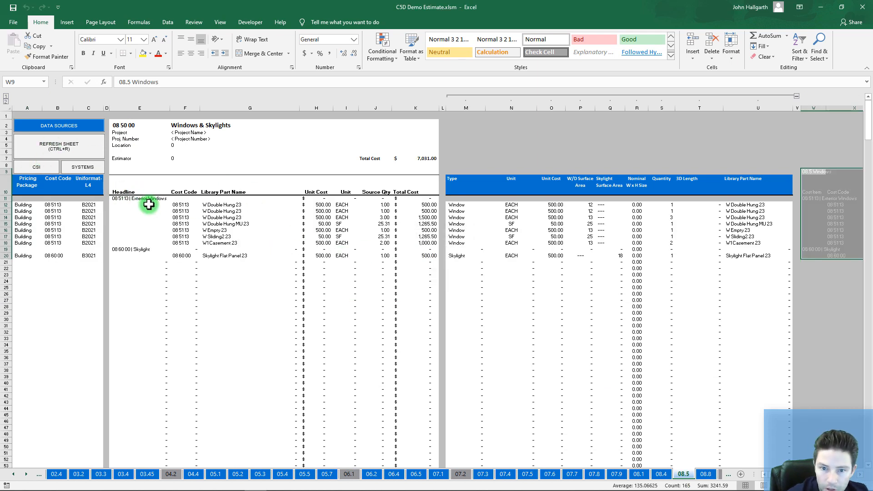
Step: Check the Exterior Windows total cost sum and the double-hung unit and quantity formulas
left_click(132, 248)
left_click_drag(425, 243, 424, 207)
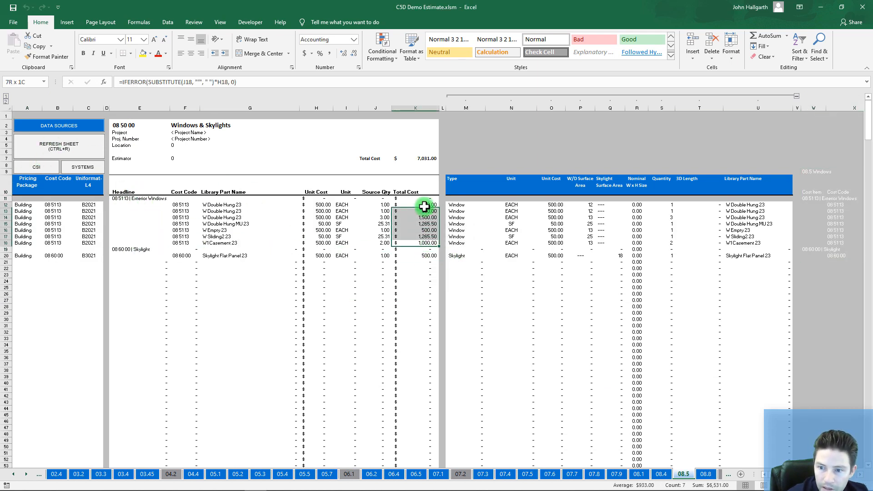
left_click(427, 284)
left_click(343, 223)
left_click(376, 222)
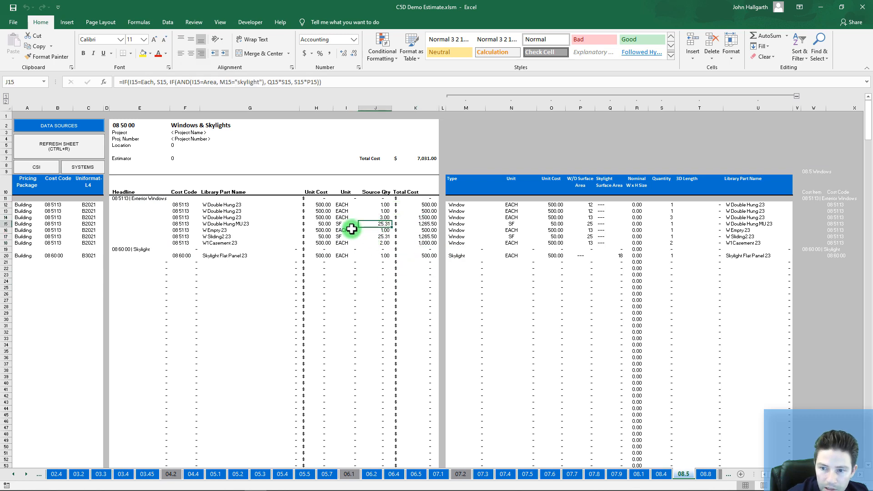
scroll(351, 229, "up", 3, "ctrl")
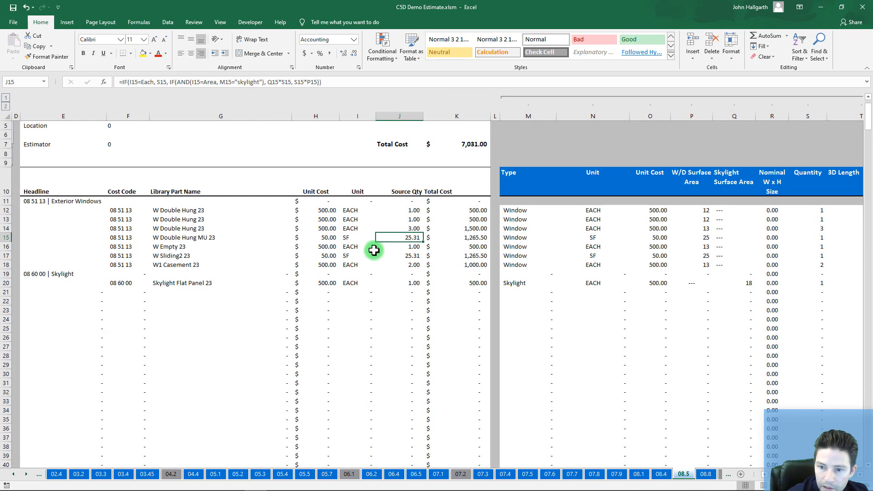
scroll(373, 250, "up", 2)
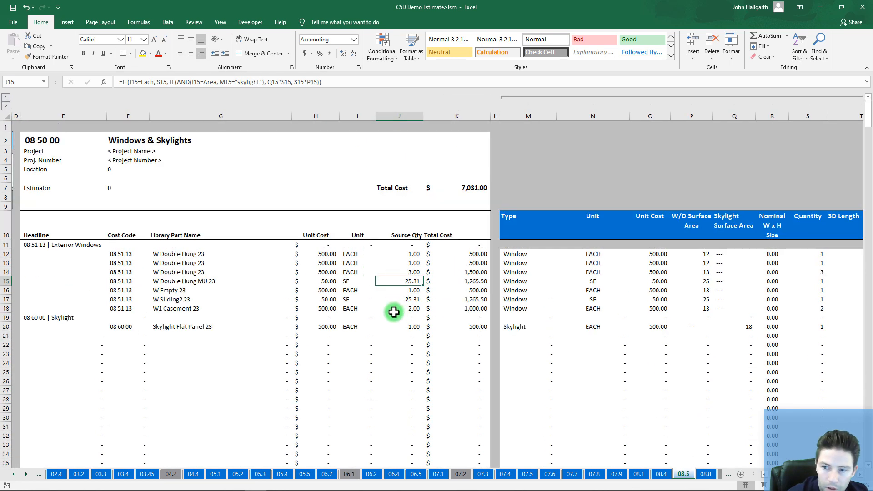
Step: Review the unit, source quantity and total cost formulas in rows 14–22, then open UNIFORMAT
left_click(354, 272)
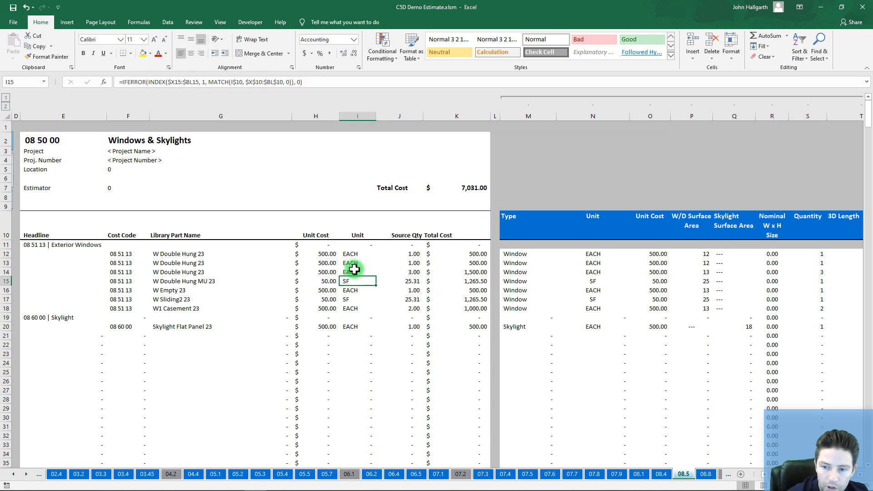
left_click(413, 275)
left_click(469, 276)
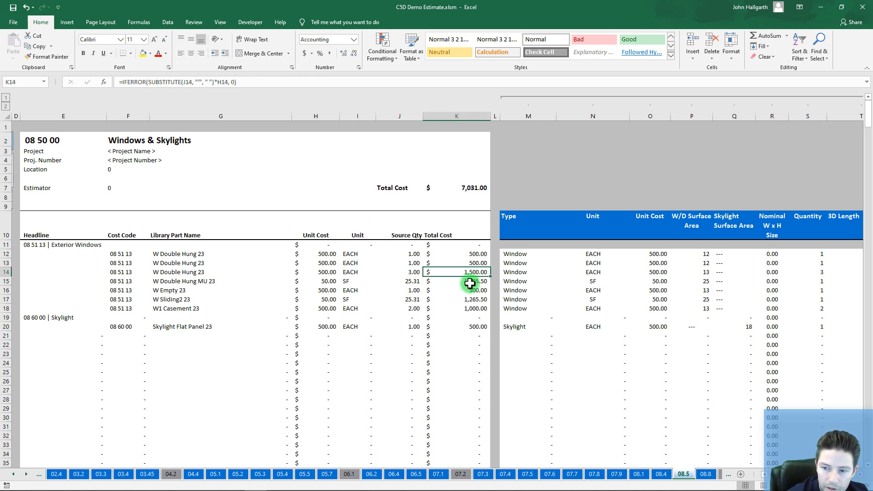
left_click(470, 284)
left_click(410, 276)
left_click(411, 282)
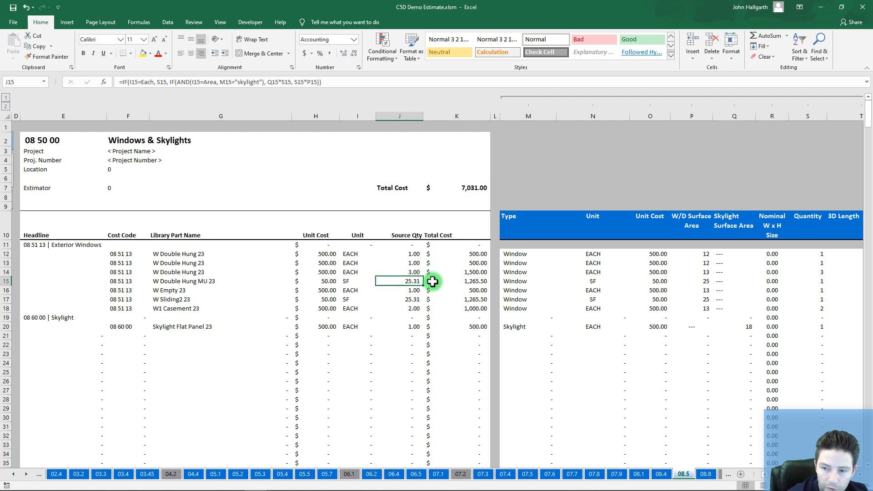
left_click(413, 301)
left_click(409, 280)
left_click(406, 336)
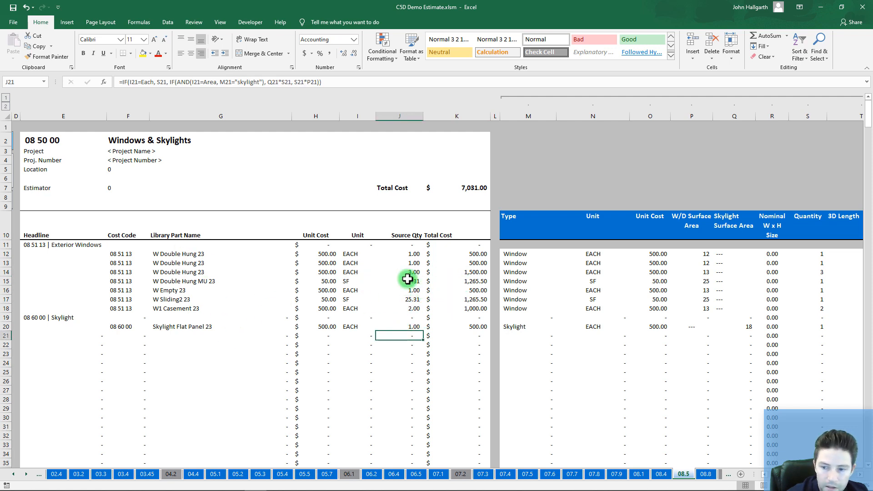
left_click(408, 280)
left_click(411, 301)
left_click(378, 343)
scroll(294, 314, "down", 2, "ctrl")
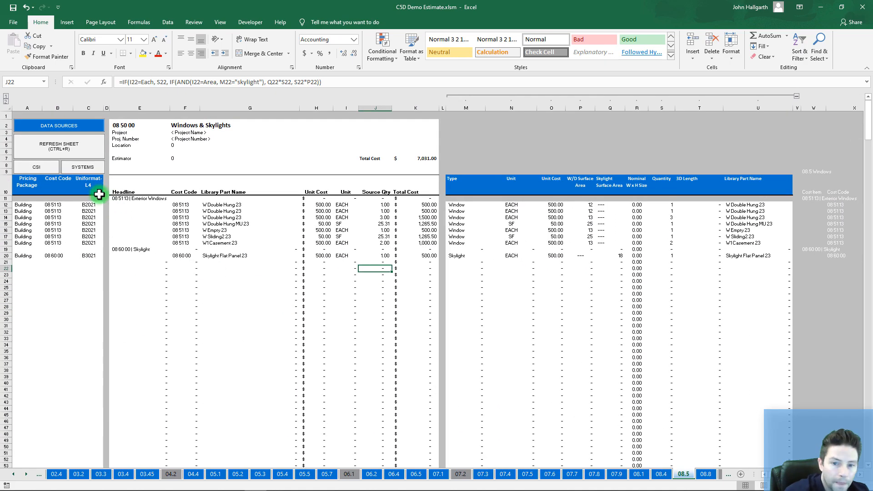
left_click(78, 167)
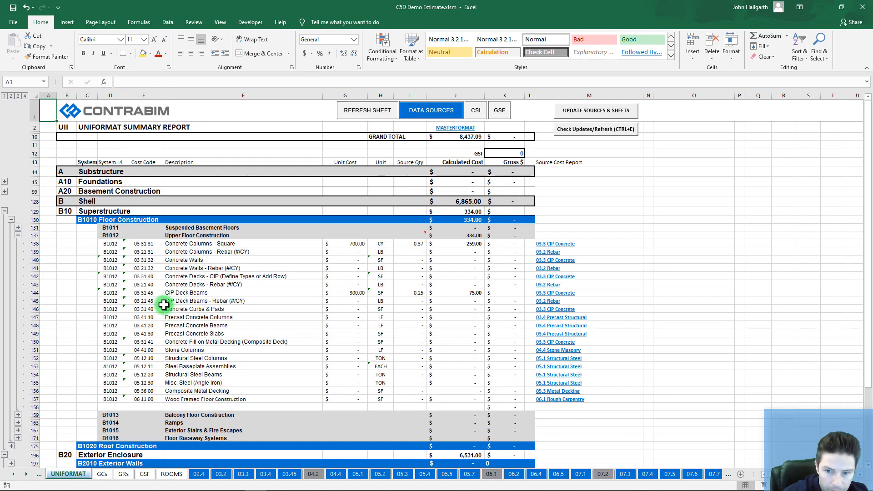
Step: Expand B30 Roofing and B3020 Roof Openings and review the skylight and dormer lines
scroll(155, 313, "down", 5)
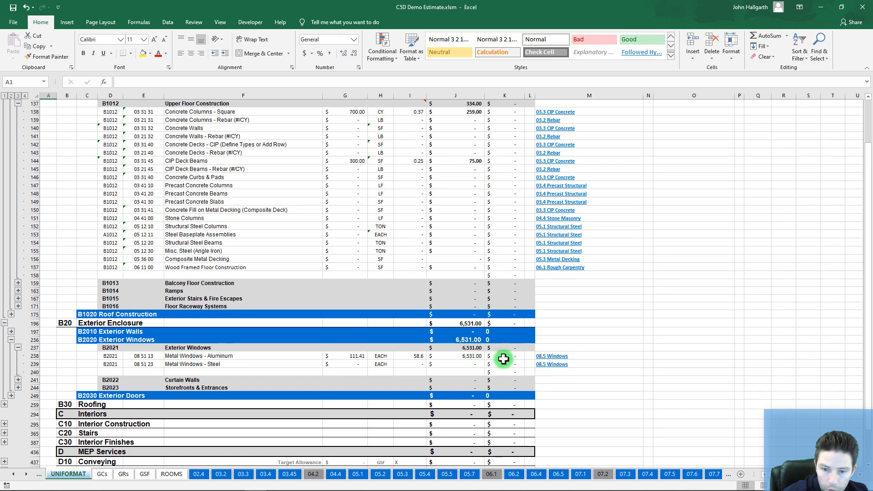
scroll(36, 350, "down", 3)
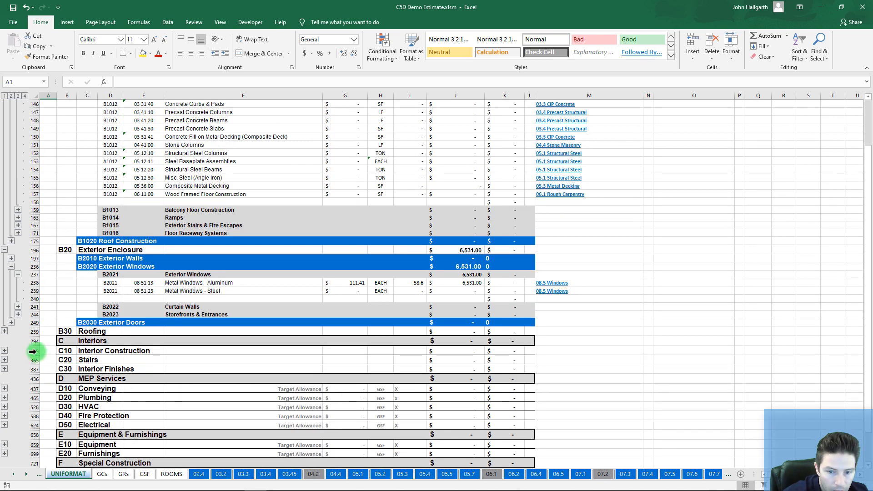
left_click(4, 331)
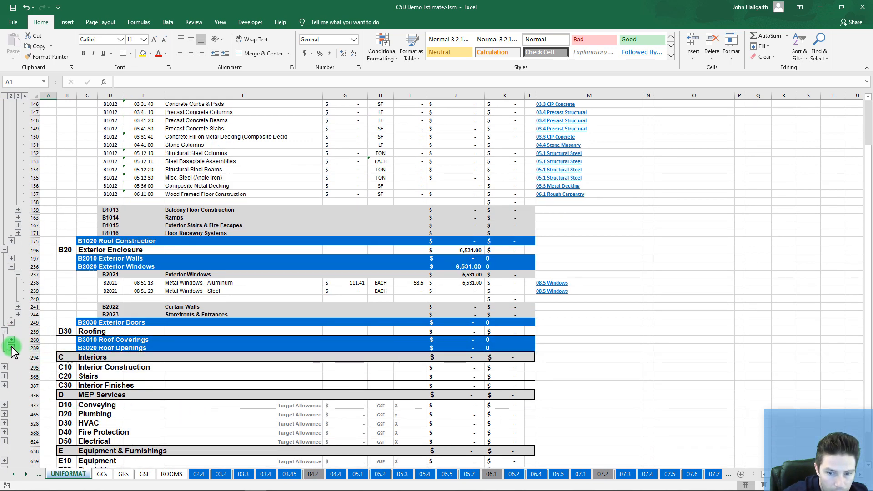
left_click(11, 348)
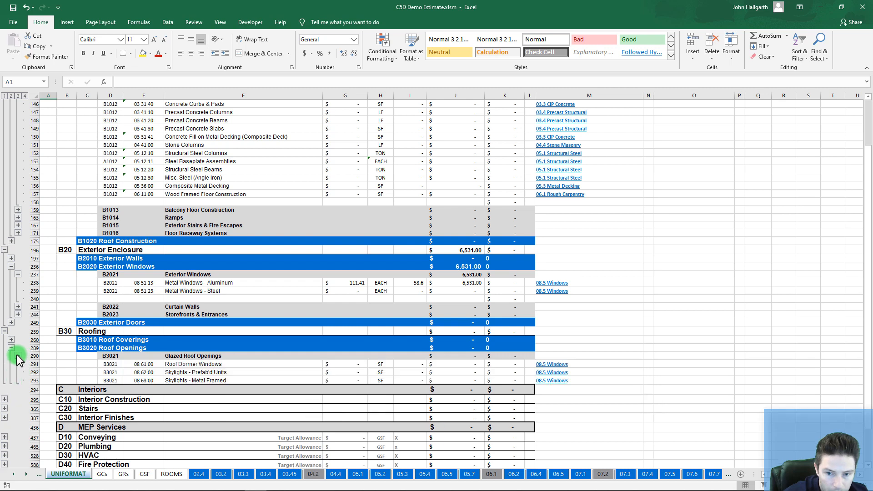
left_click(197, 381)
left_click(194, 364)
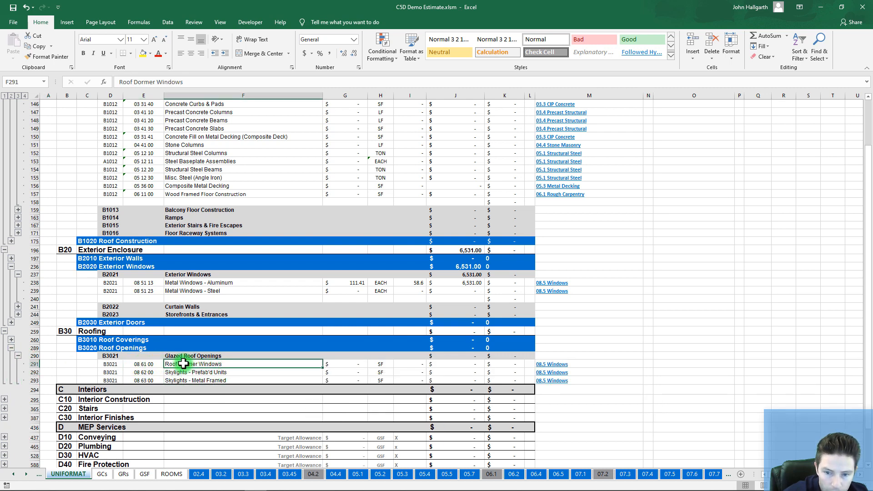
left_click(219, 374)
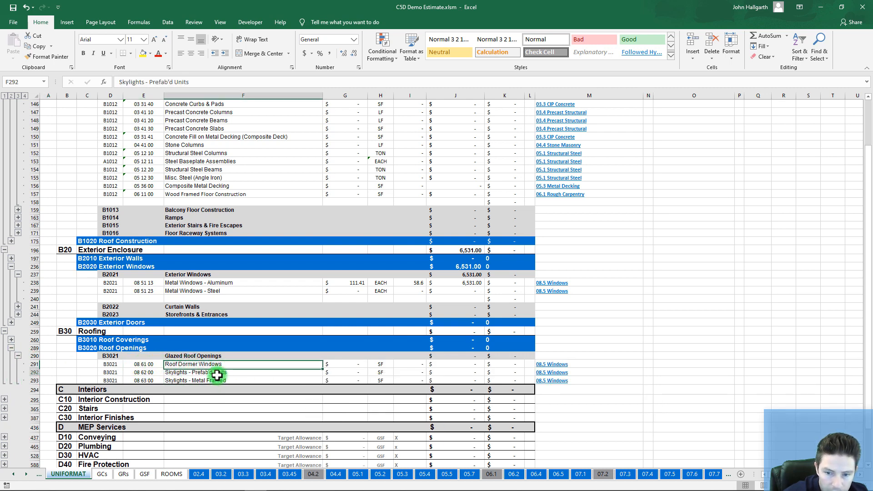
left_click(145, 372)
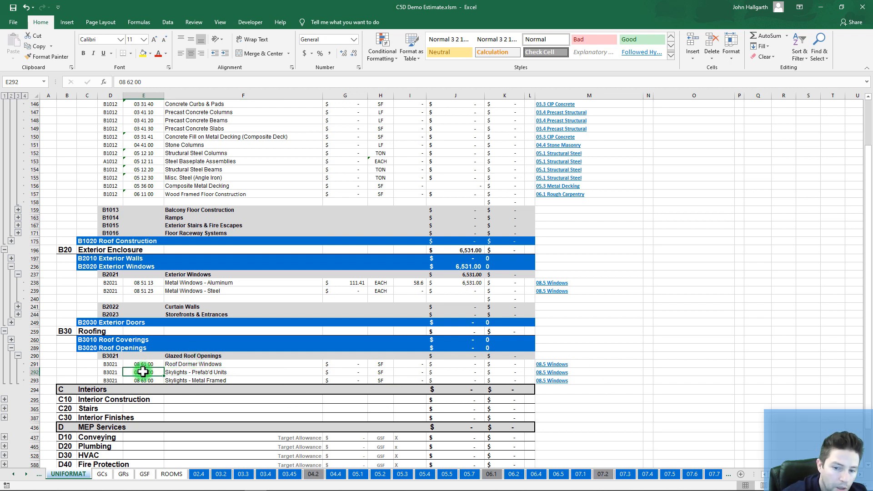
Step: Change the Skylights - Prefab'd Units cost code to 08 60 00 and check its row values
left_click(135, 82)
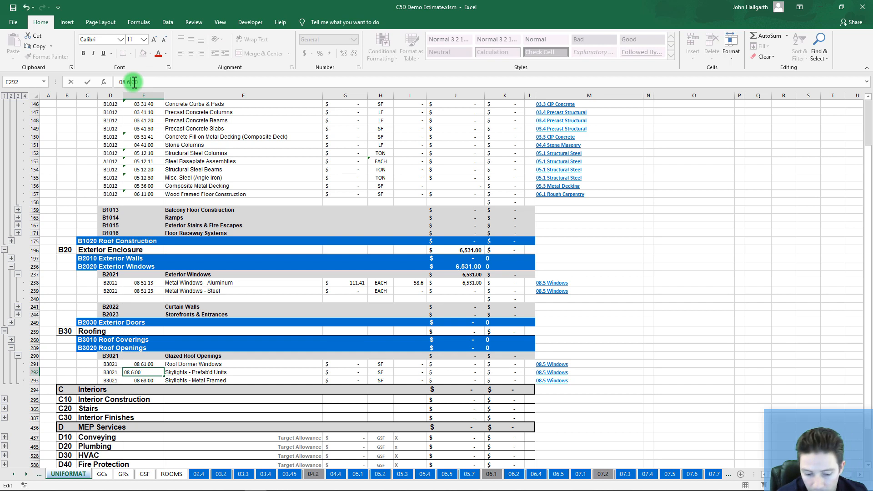
type("0")
key("Return")
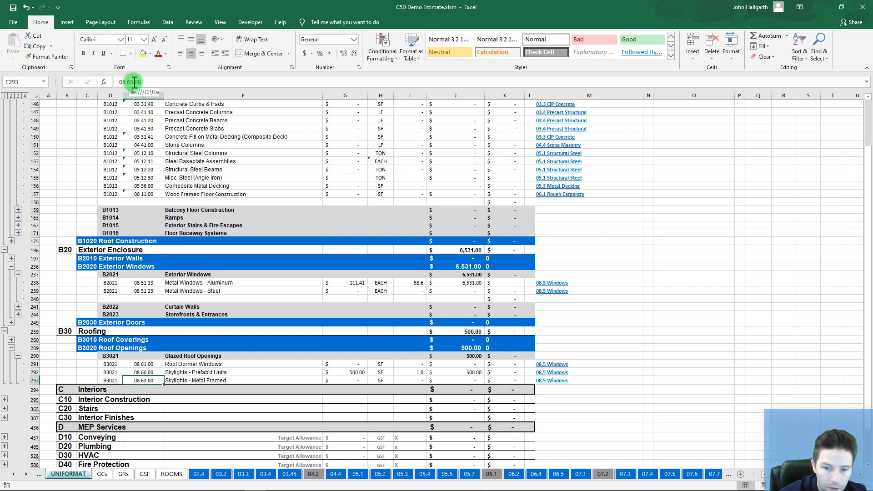
key("Up")
key("Right")
key("Right")
key("Left")
key("Left")
key("Left")
key("Right")
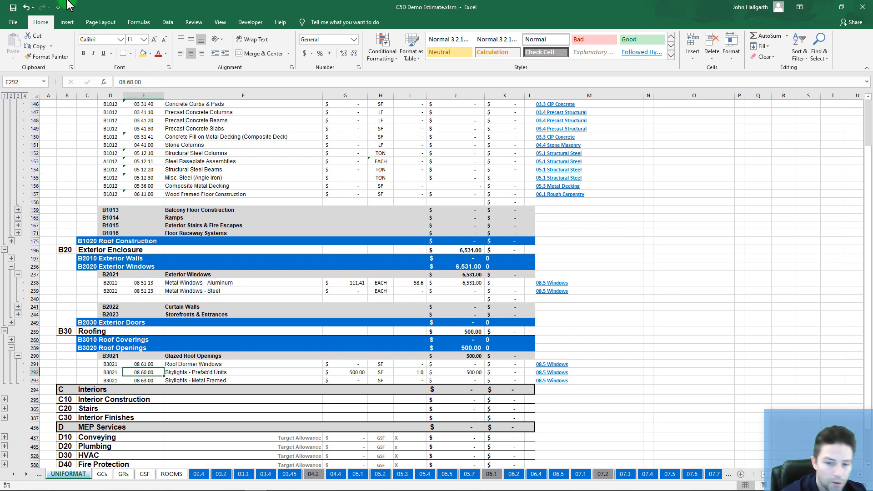
scroll(220, 207, "up", 8)
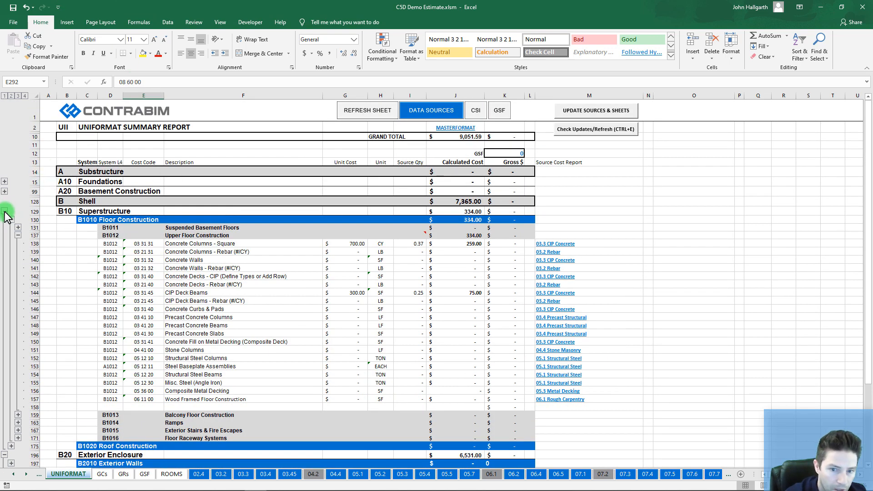
Step: Collapse B10 Superstructure, go to the CSI SUM sheet and expand the 8 Openings group
left_click(5, 212)
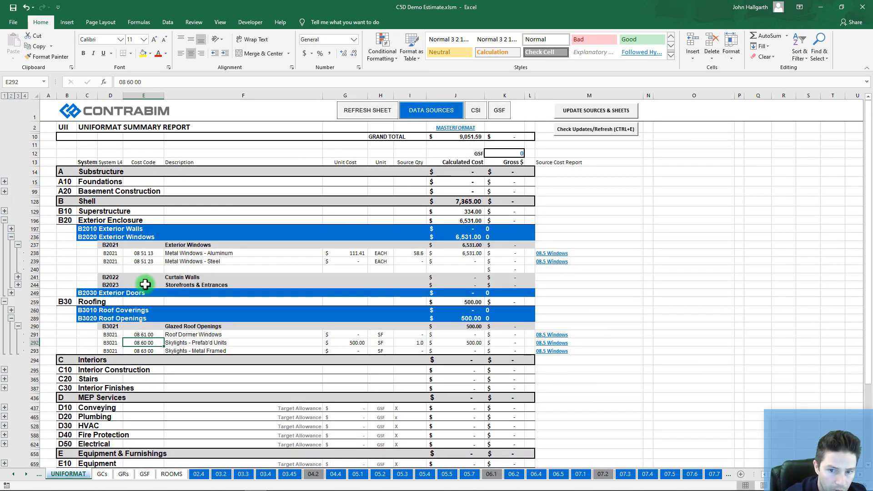
left_click(18, 475)
left_click(18, 474)
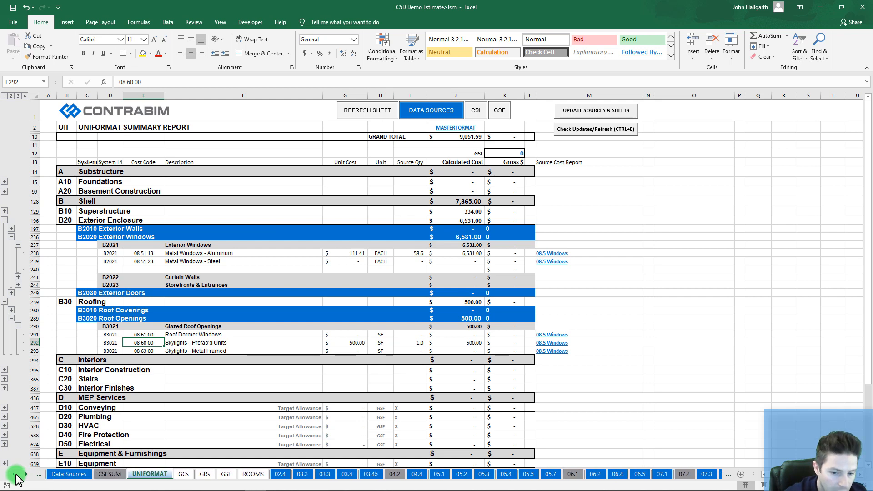
left_click(111, 474)
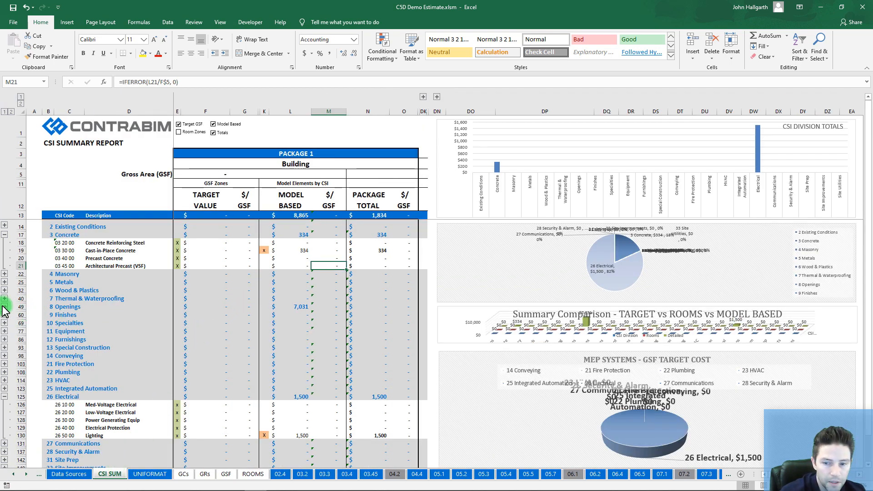
left_click(5, 307)
Step: Mark K55 Windows and K56 Roofing Windows & Skylights with x, then minimize Excel
left_click(265, 353)
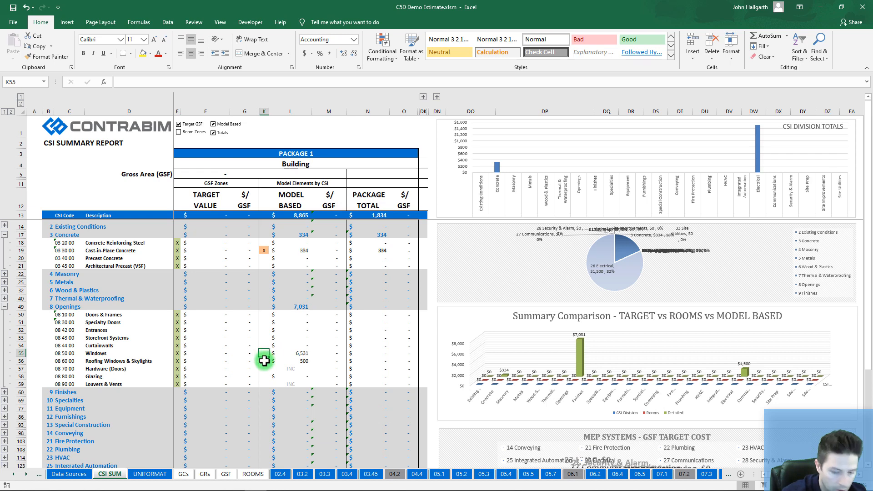
type("x")
left_click(265, 362)
type("x")
left_click(309, 367)
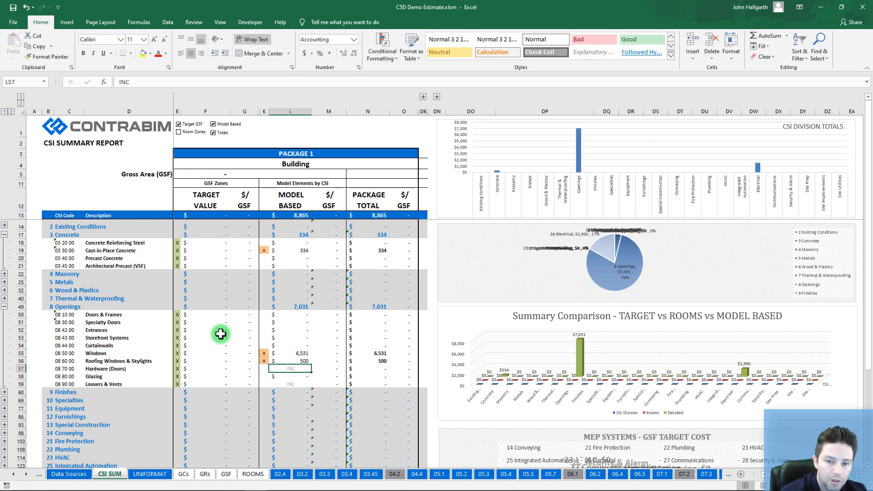
scroll(221, 334, "down", 4, "ctrl")
scroll(142, 304, "up", 2, "ctrl")
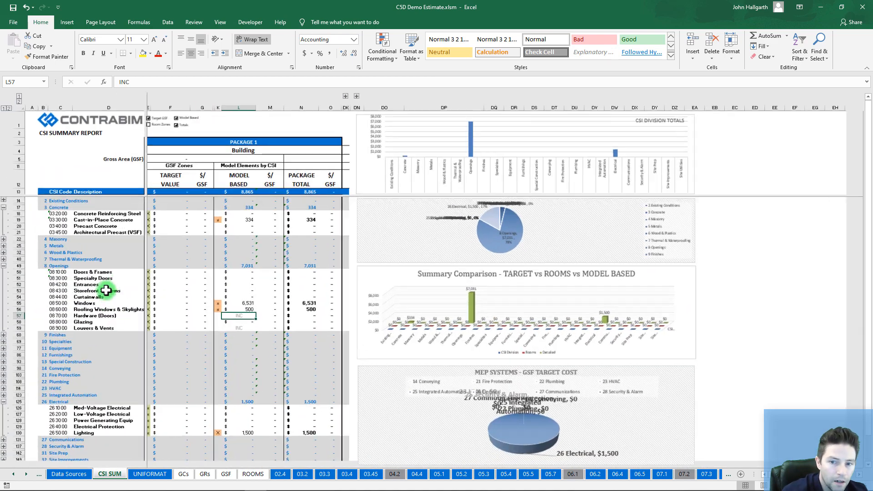
scroll(106, 290, "up", 2, "ctrl")
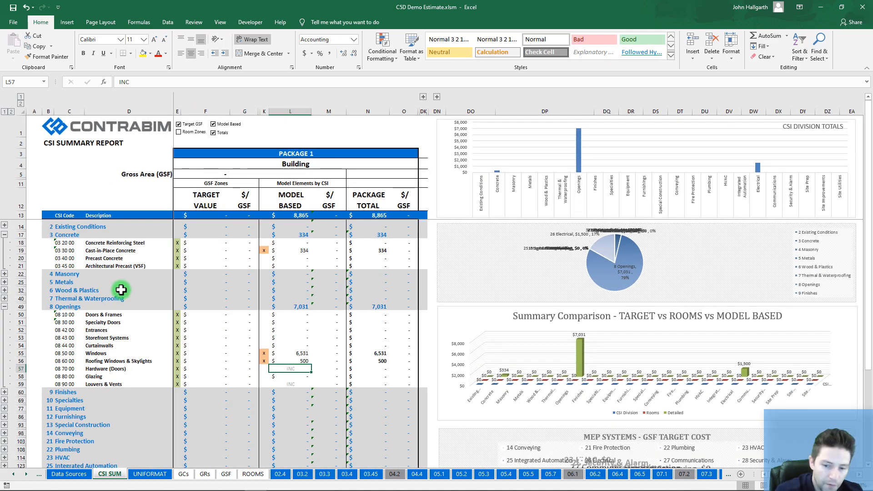
left_click(263, 315)
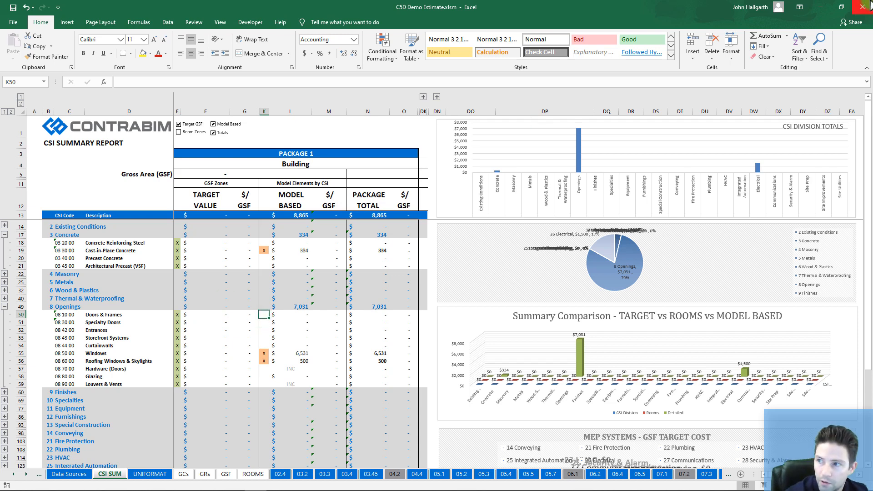
left_click(820, 8)
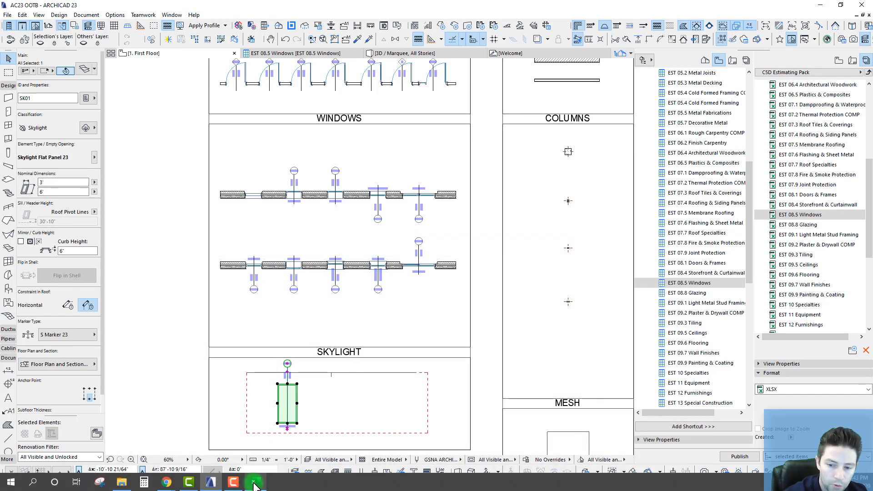
Step: Scroll through the CONTRABIM Estimate Pack (C5D) course lessons in Chrome
mouse_move(164, 485)
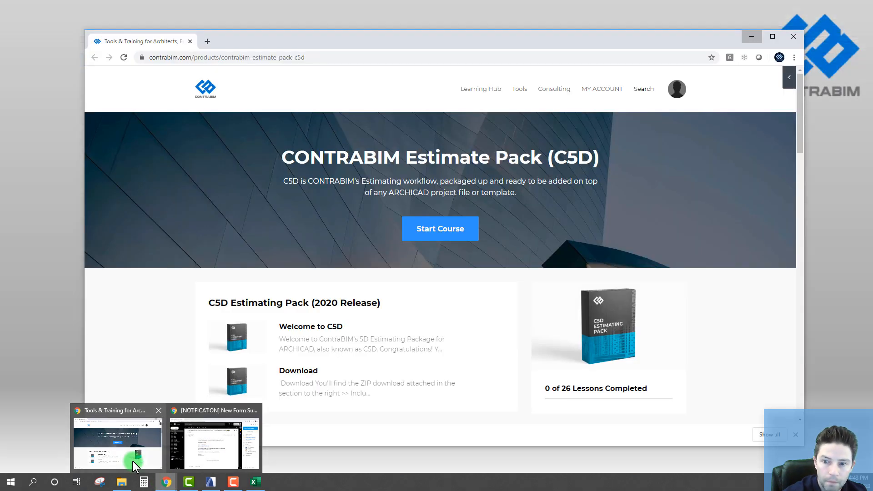
left_click(132, 461)
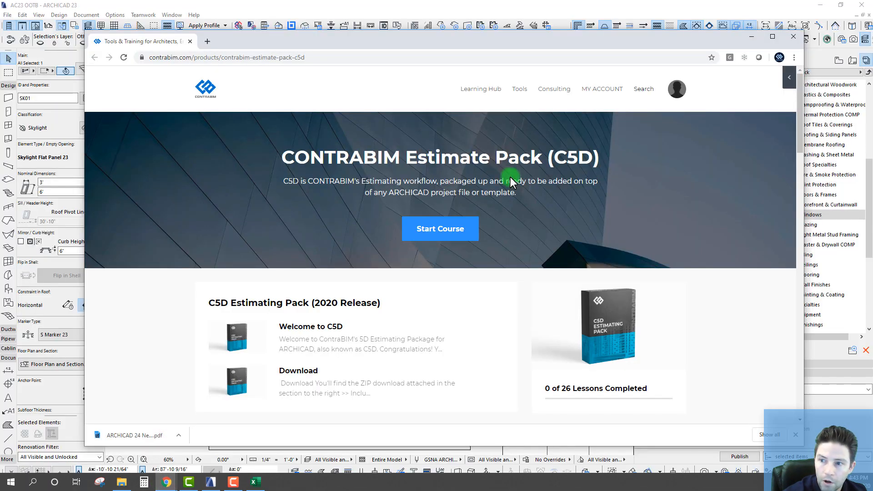
left_click_drag(501, 39, 500, 18)
scroll(319, 196, "down", 2)
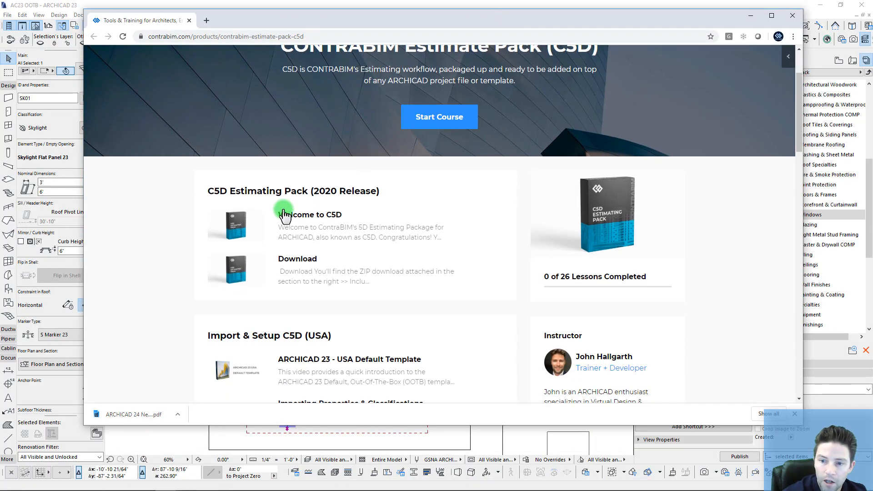
scroll(291, 260, "down", 5)
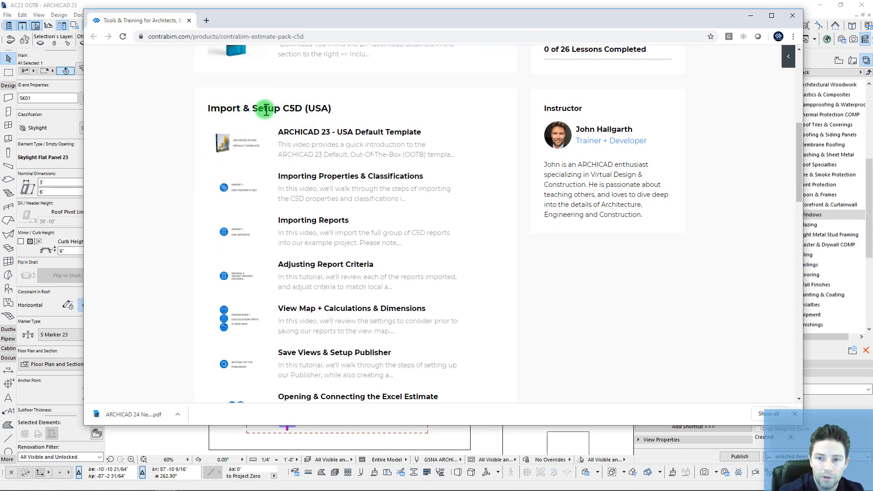
scroll(293, 282, "down", 7)
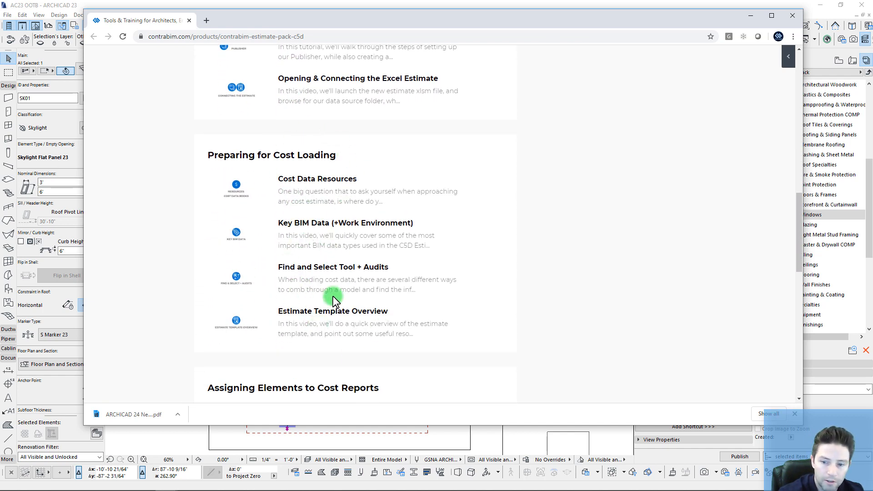
scroll(333, 291, "down", 6)
scroll(301, 149, "down", 2)
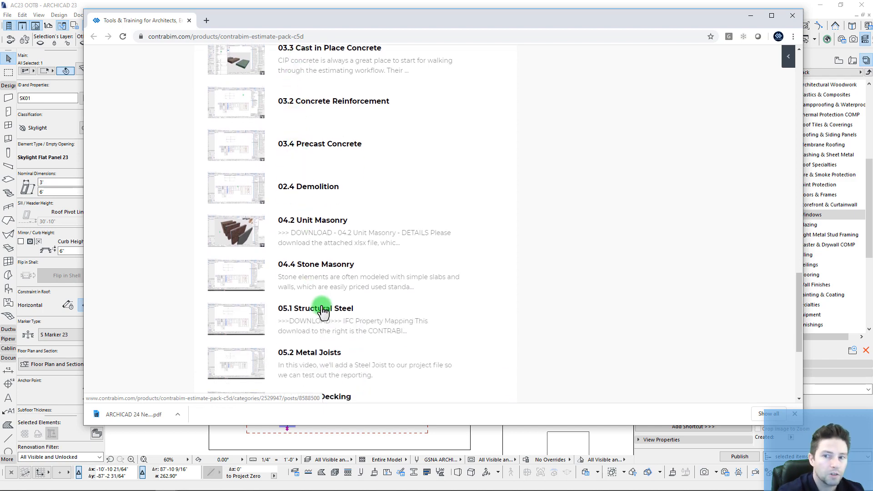
scroll(320, 311, "up", 20)
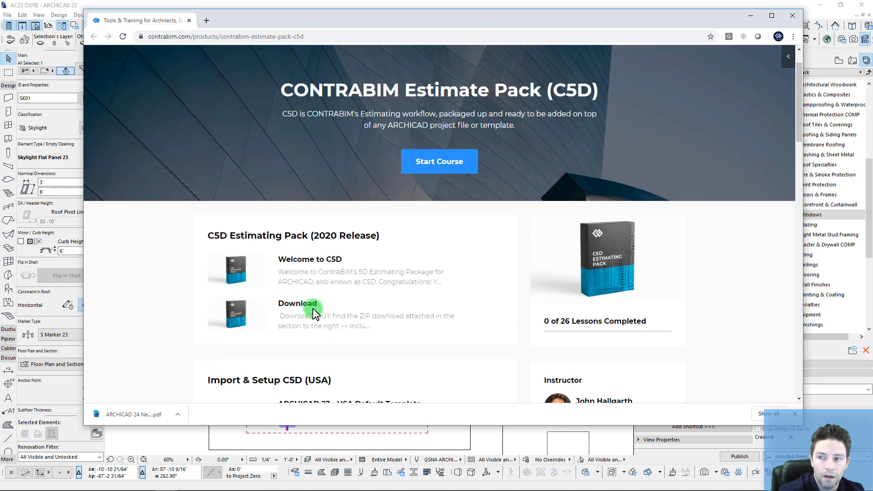
scroll(312, 308, "up", 1)
Step: Minimize Chrome, zoom out on the ARCHICAD plan and deselect the skylight
left_click(750, 20)
scroll(350, 209, "down", 8)
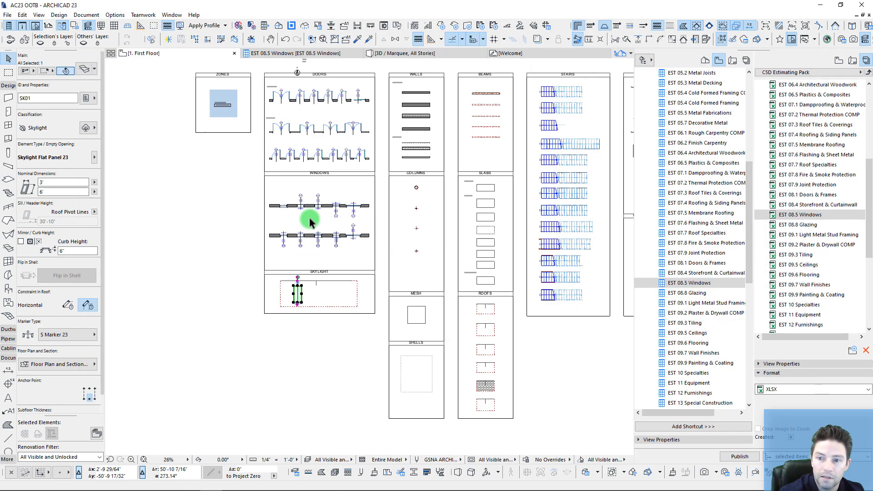
key("Escape")
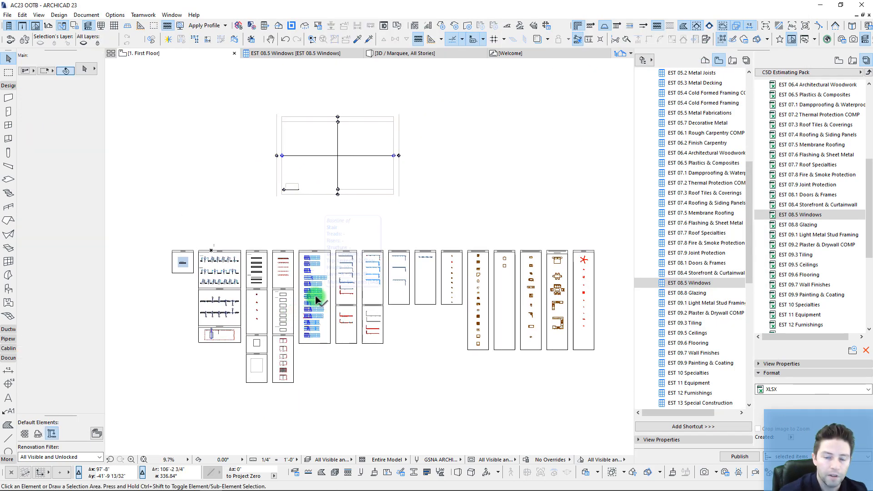